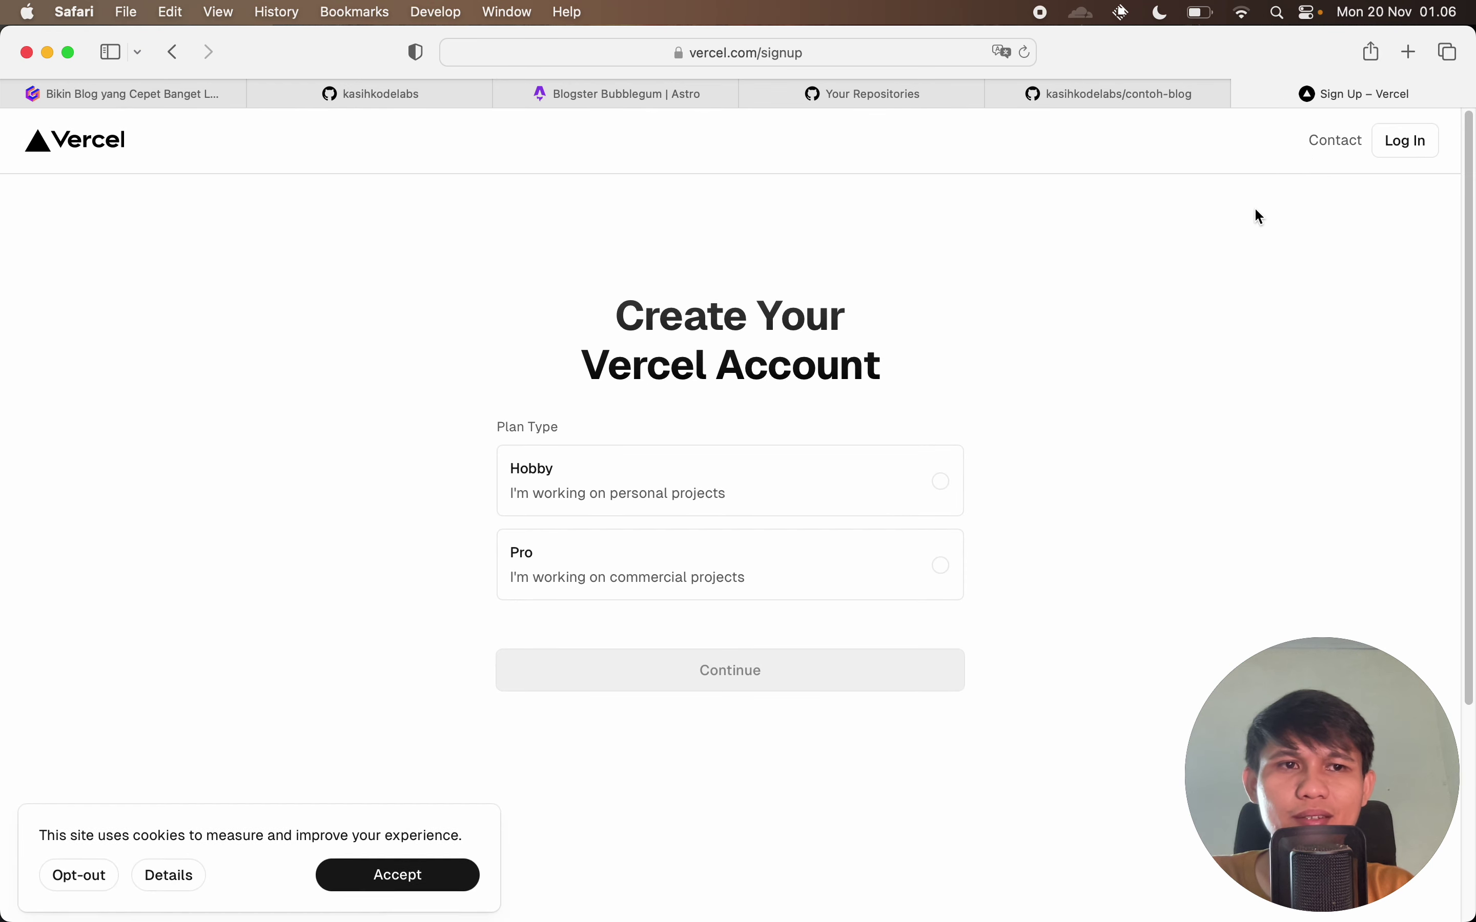
Log in to Vercel with the GitHub account.
{"action": "left_click", "coordinate": [1387, 143]}
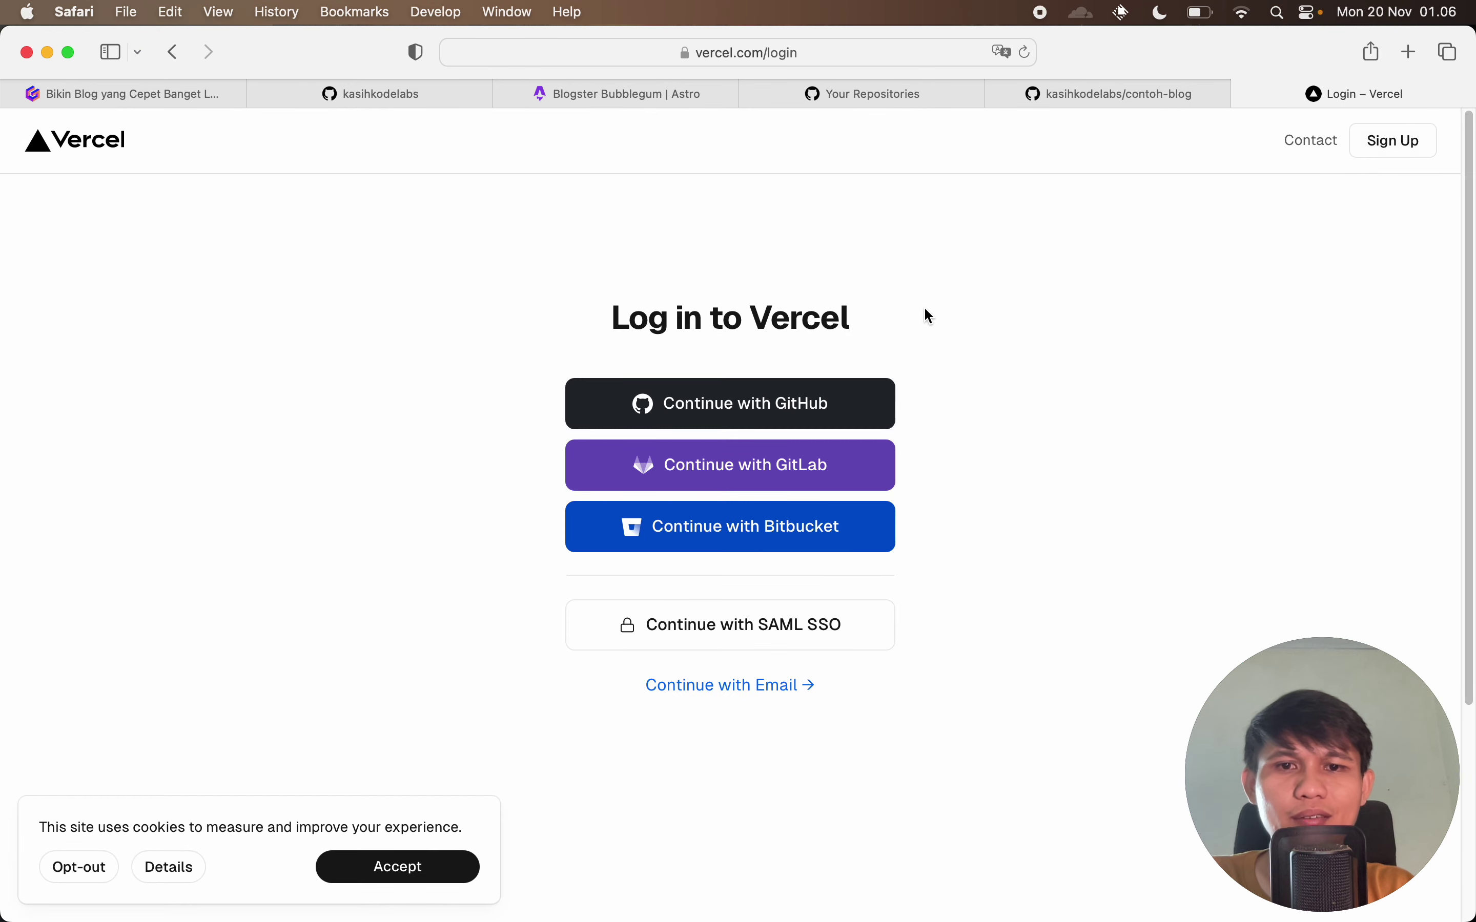
{"action": "left_click", "coordinate": [700, 399]}
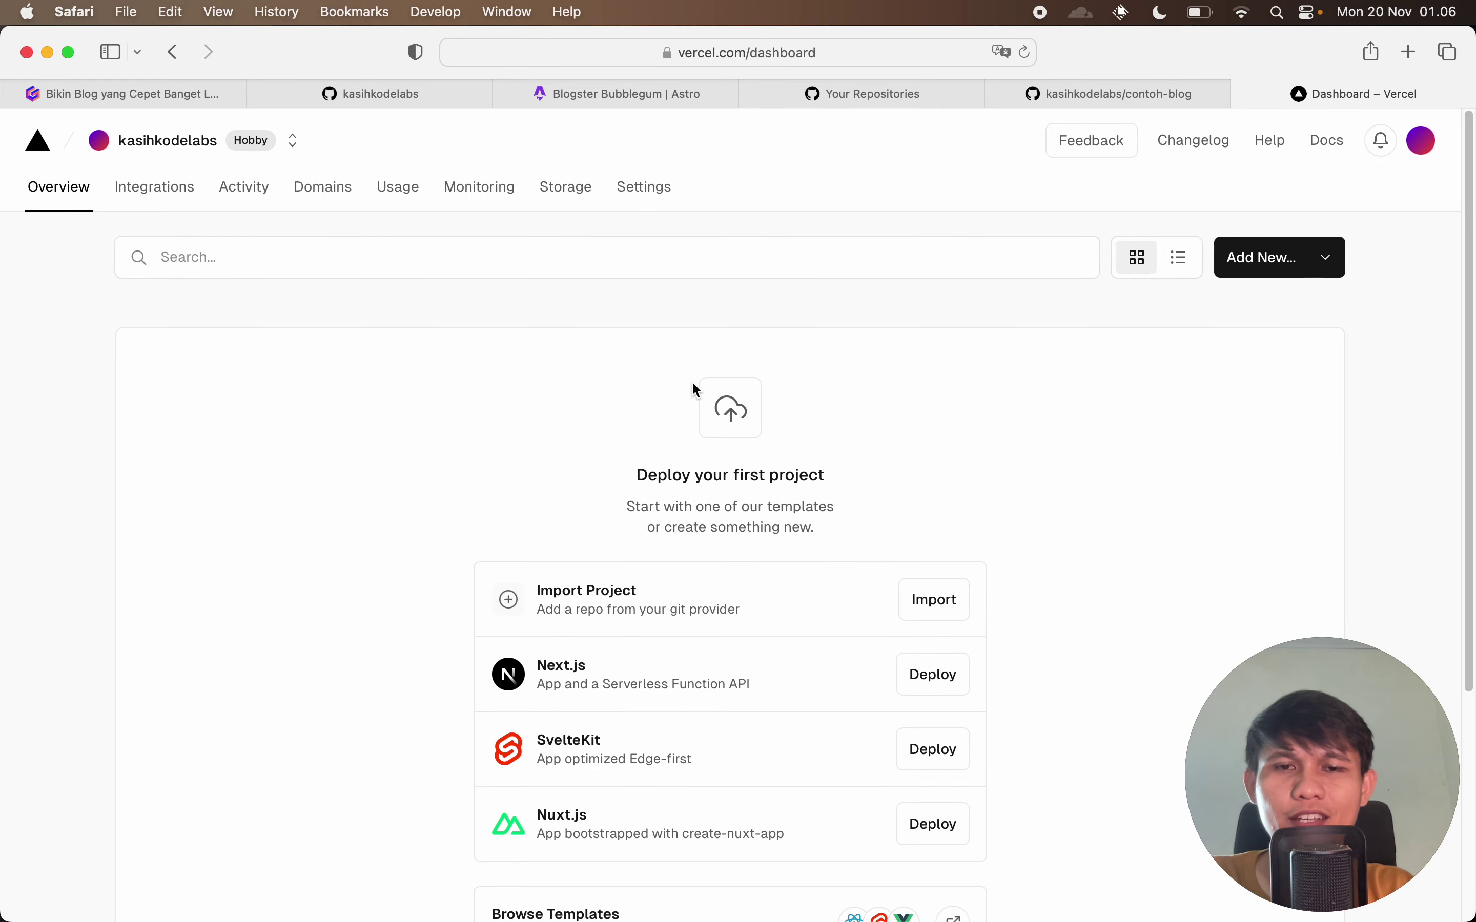
Import the contoh-blog Git repository as a new project and deploy it with the Astro framework preset.
{"action": "scroll", "coordinate": [1026, 513], "scroll_direction": "down", "scroll_amount": 2}
{"action": "scroll", "coordinate": [1026, 513], "scroll_direction": "up", "scroll_amount": 2}
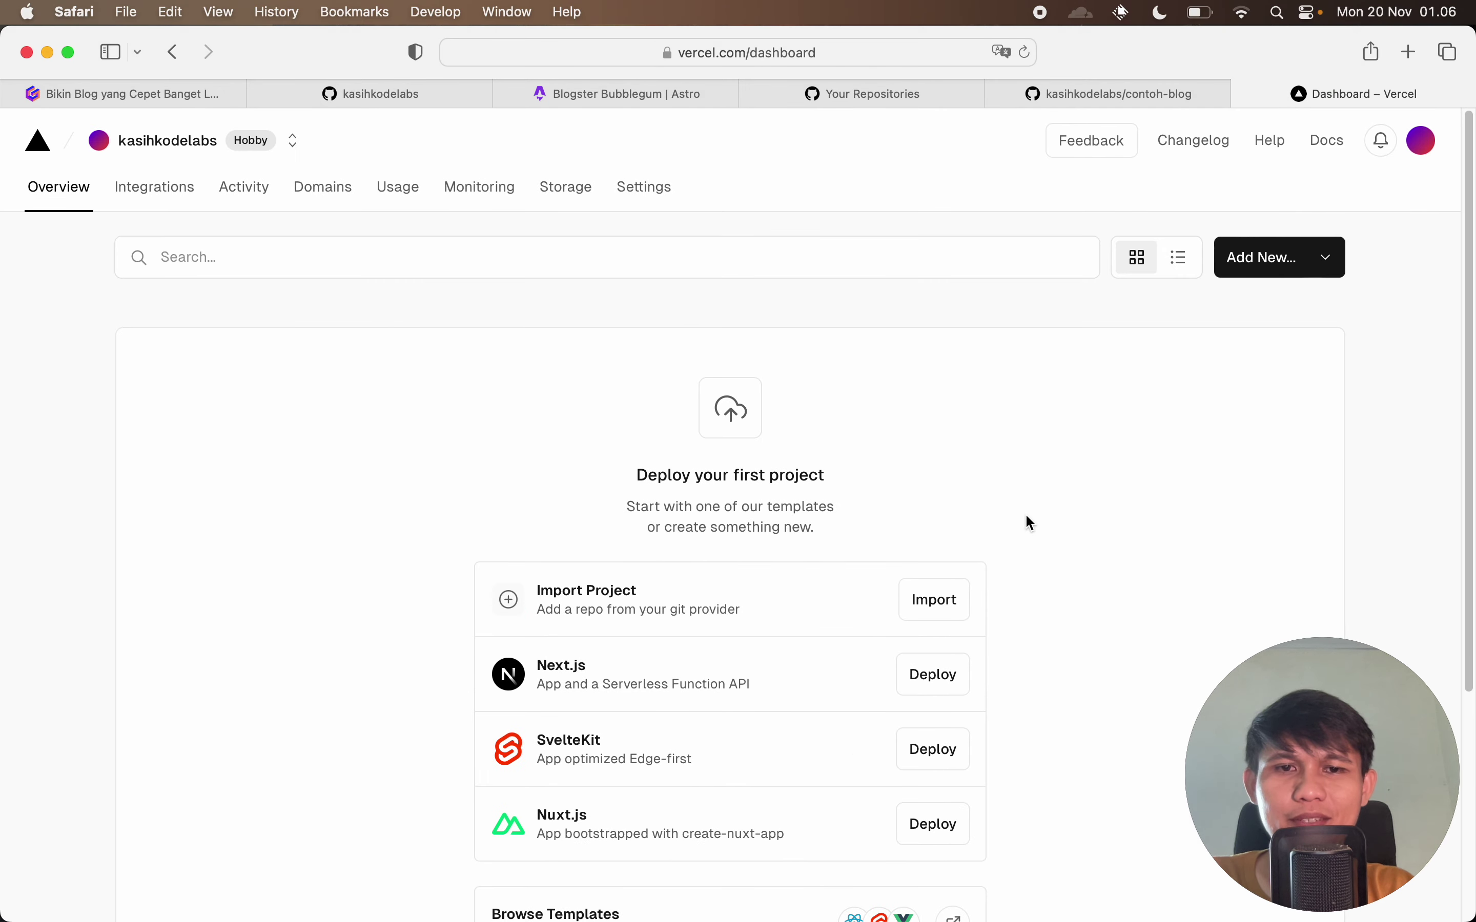
{"action": "scroll", "coordinate": [1025, 513], "scroll_direction": "down", "scroll_amount": 2}
{"action": "scroll", "coordinate": [1025, 513], "scroll_direction": "up", "scroll_amount": 2}
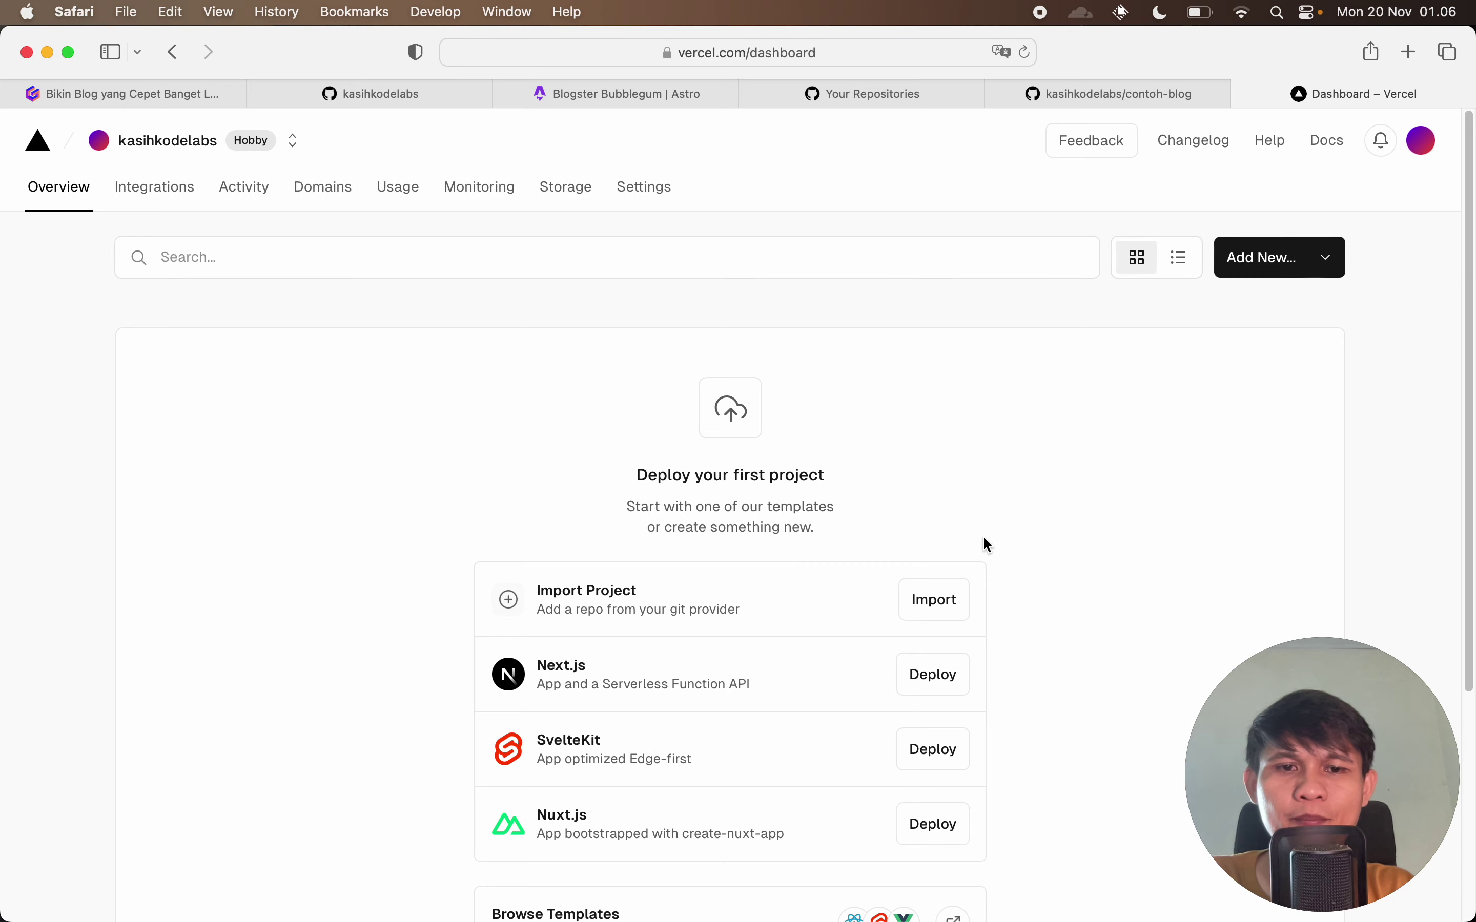
{"action": "left_click", "coordinate": [944, 606]}
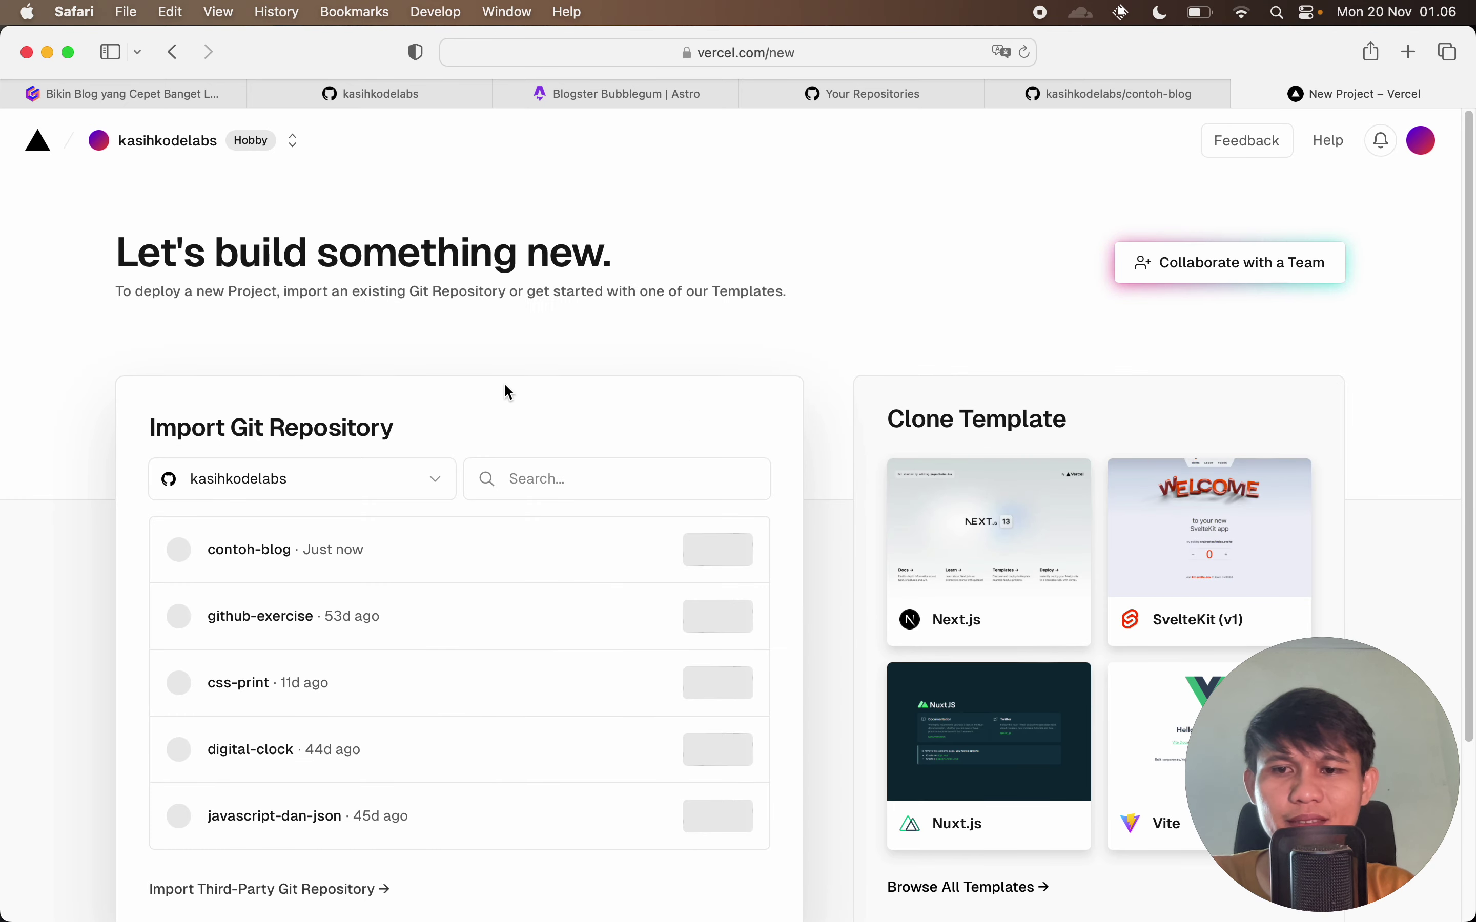
{"action": "scroll", "coordinate": [507, 390], "scroll_direction": "down", "scroll_amount": 1}
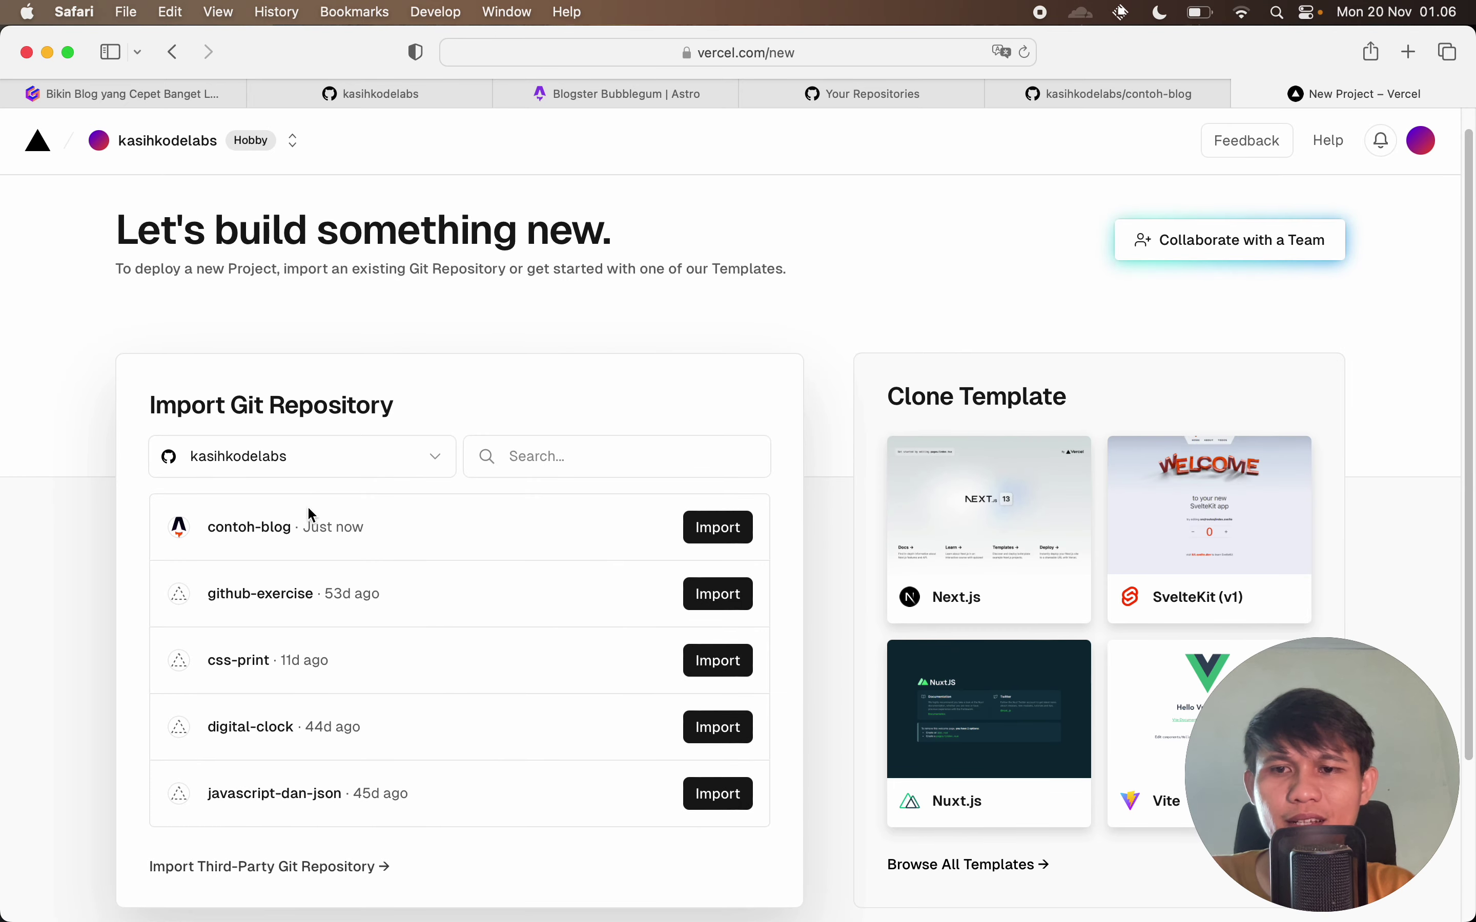
{"action": "left_click", "coordinate": [719, 535]}
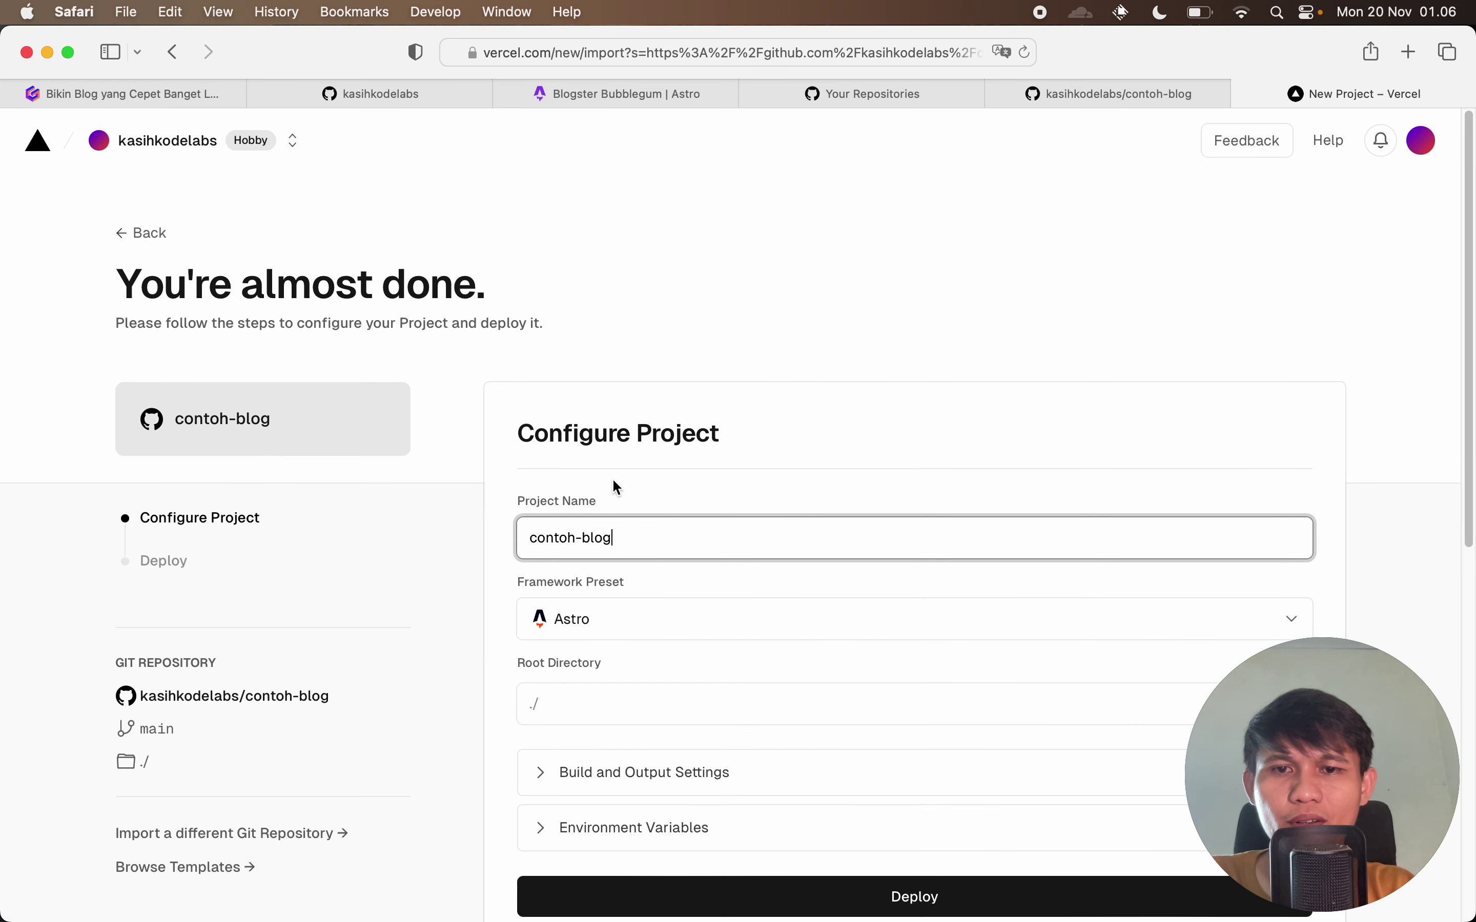
{"action": "key", "text": "Return"}
{"action": "left_click", "coordinate": [881, 418]}
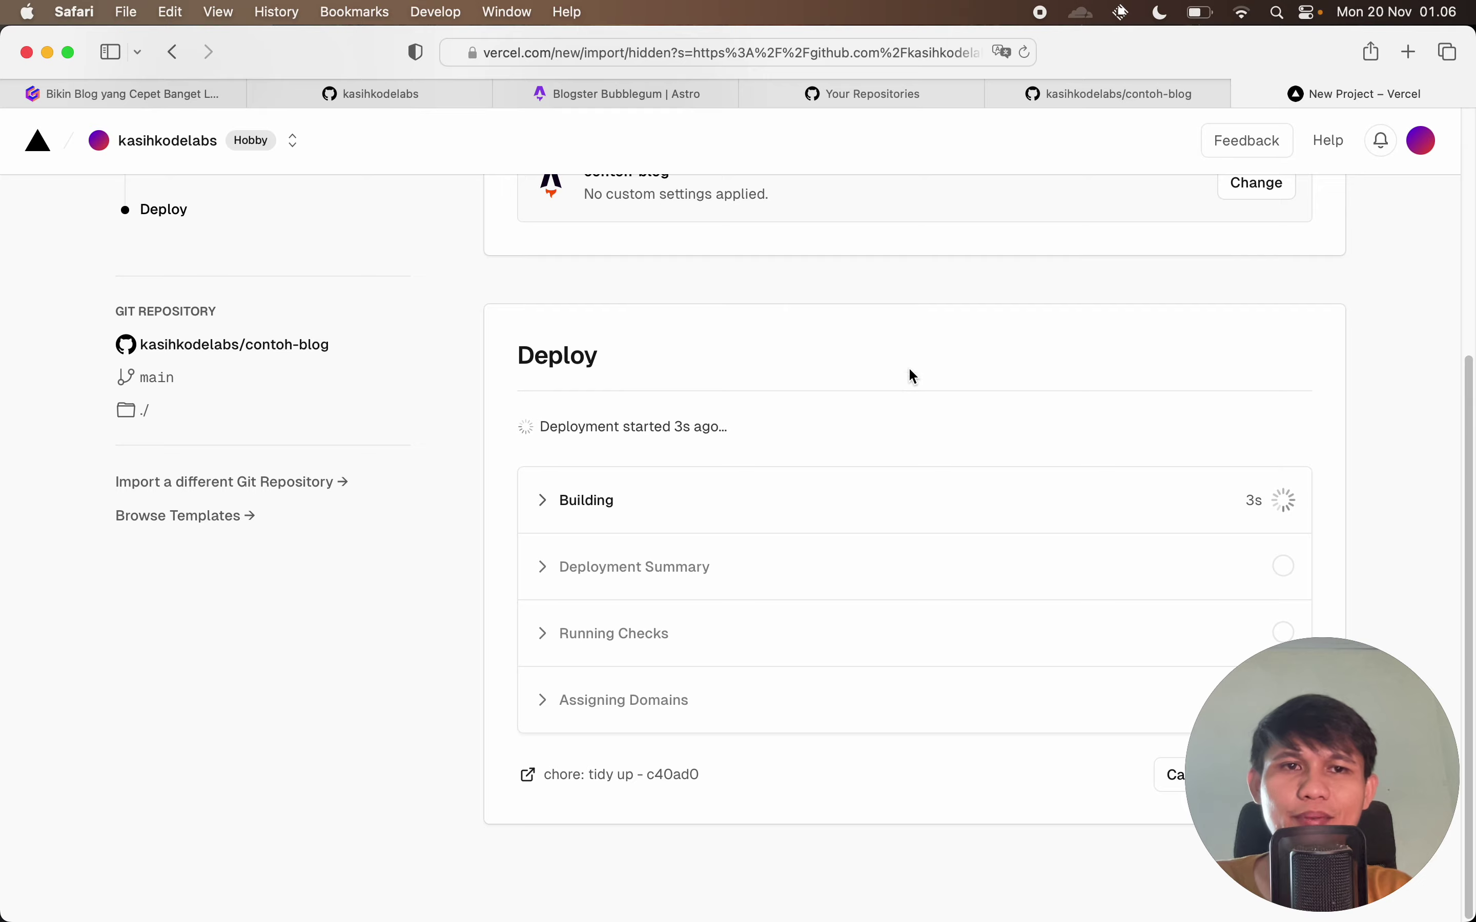
Switch to the contoh-blog repository on GitHub and open Intro.astro from src/components.
{"action": "scroll", "coordinate": [952, 336], "scroll_direction": "up", "scroll_amount": 5}
{"action": "left_click", "coordinate": [1113, 91]}
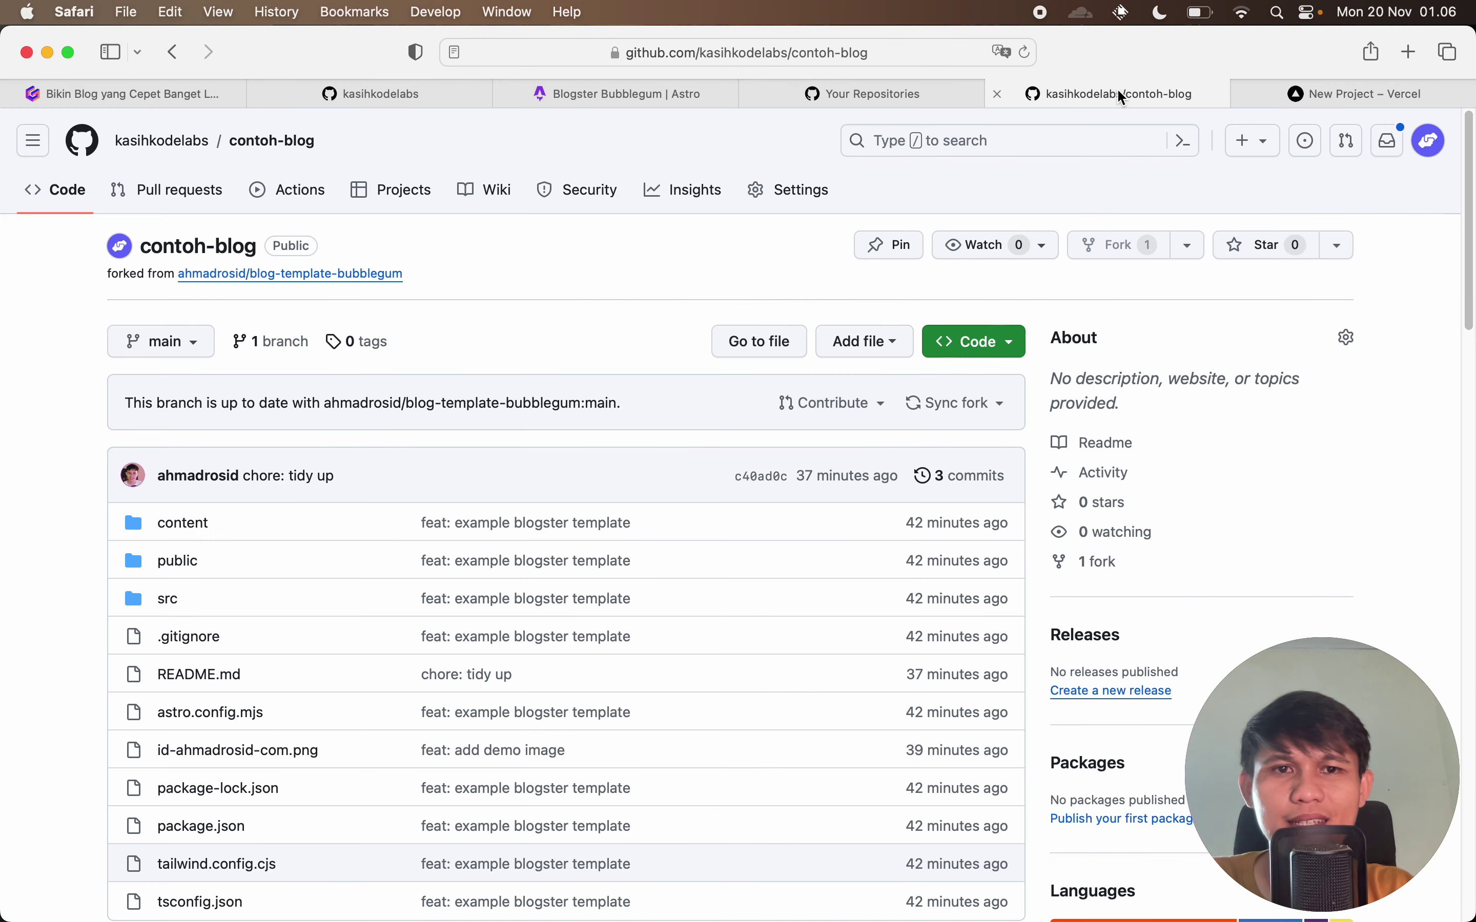
{"action": "scroll", "coordinate": [808, 268], "scroll_direction": "down", "scroll_amount": 10}
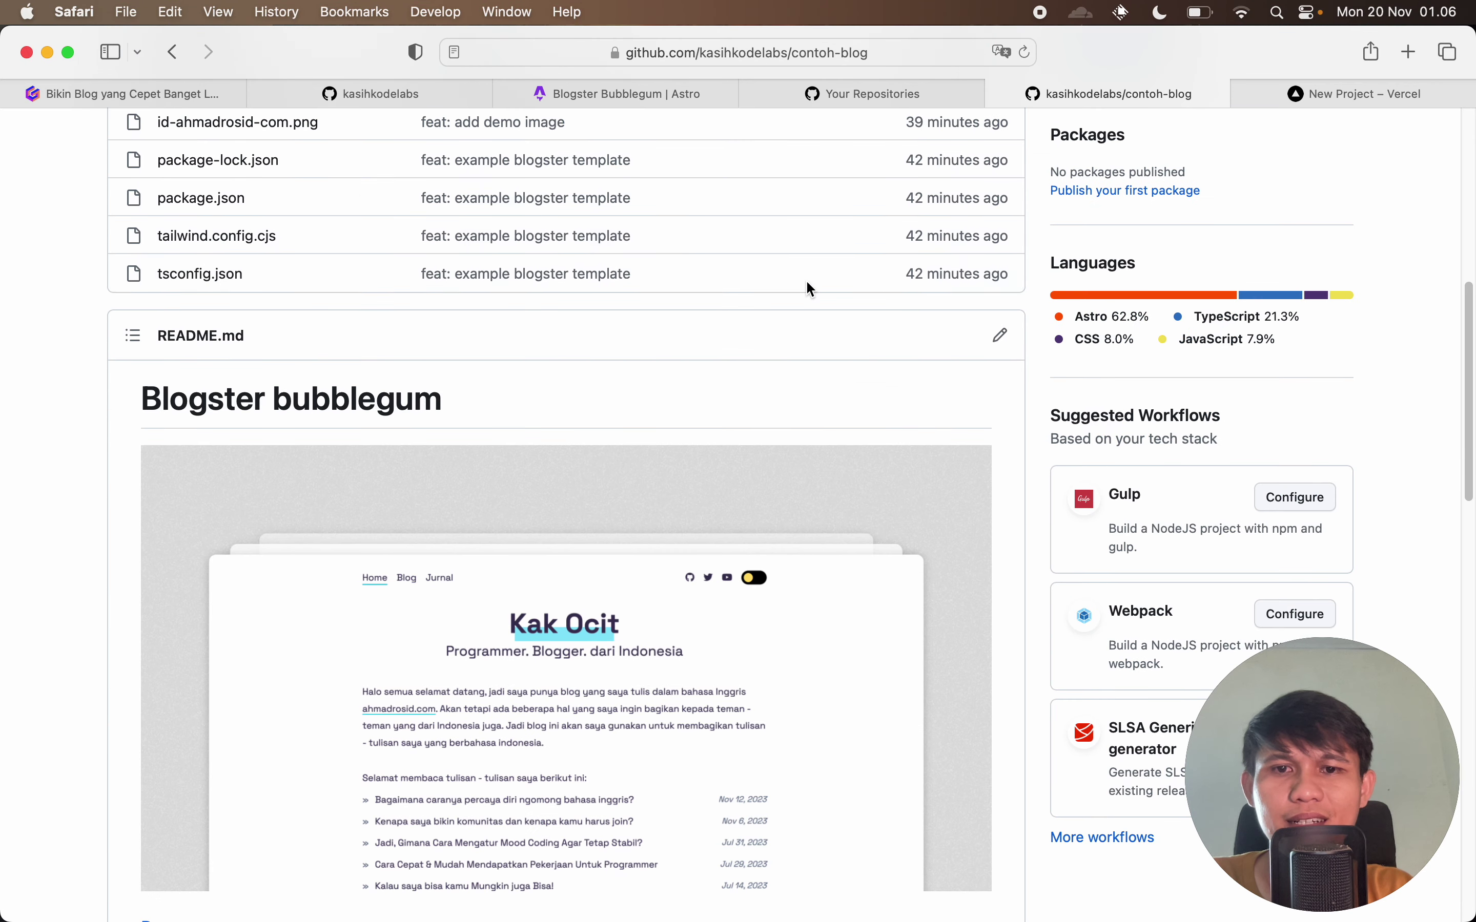
{"action": "scroll", "coordinate": [804, 287], "scroll_direction": "up", "scroll_amount": 10}
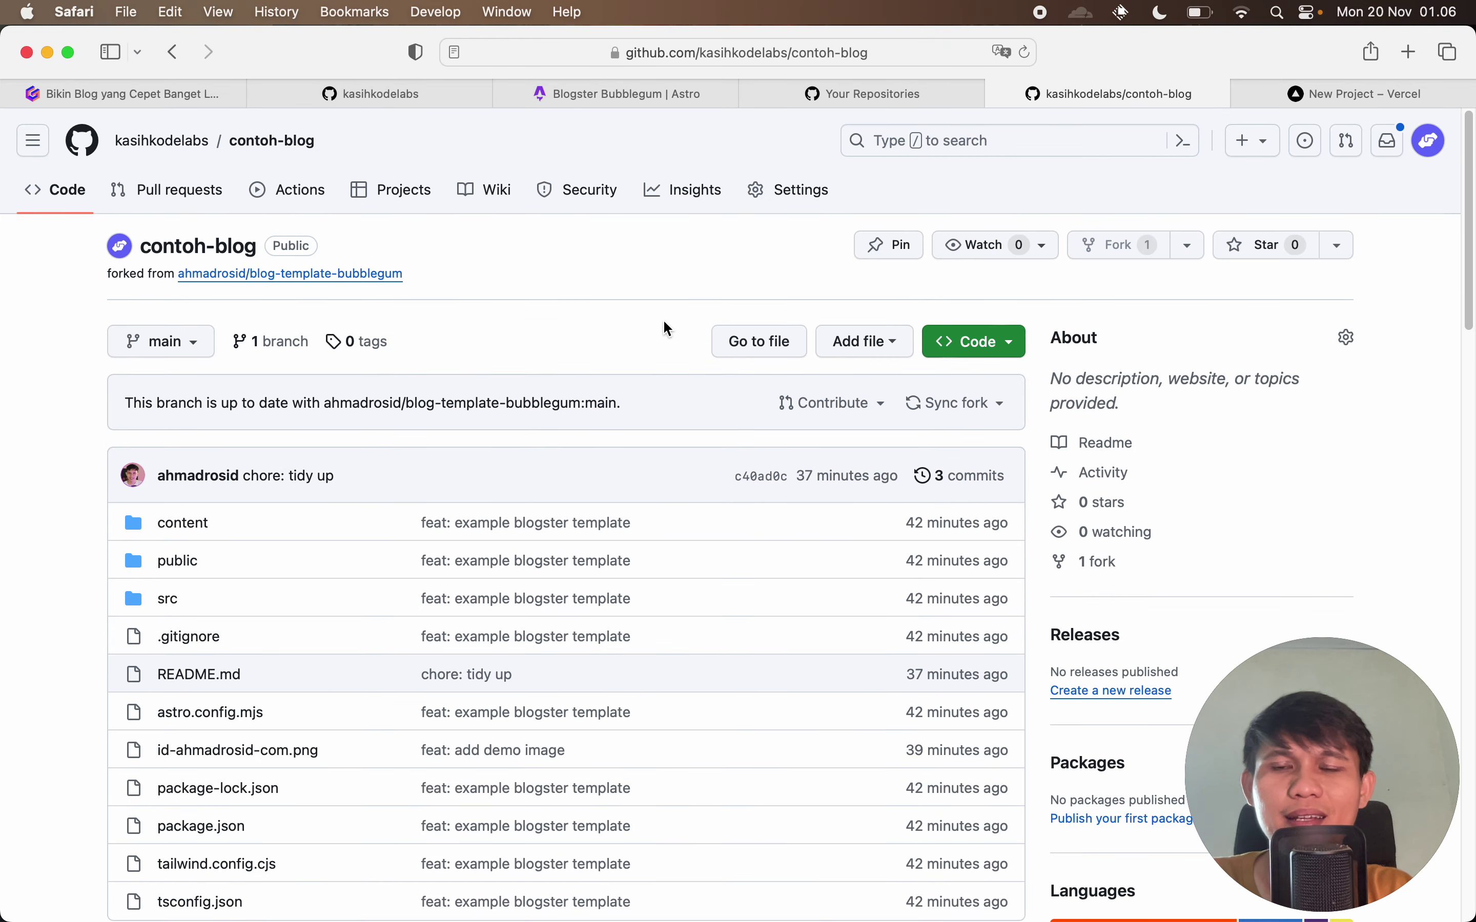
{"action": "scroll", "coordinate": [663, 326], "scroll_direction": "down", "scroll_amount": 12}
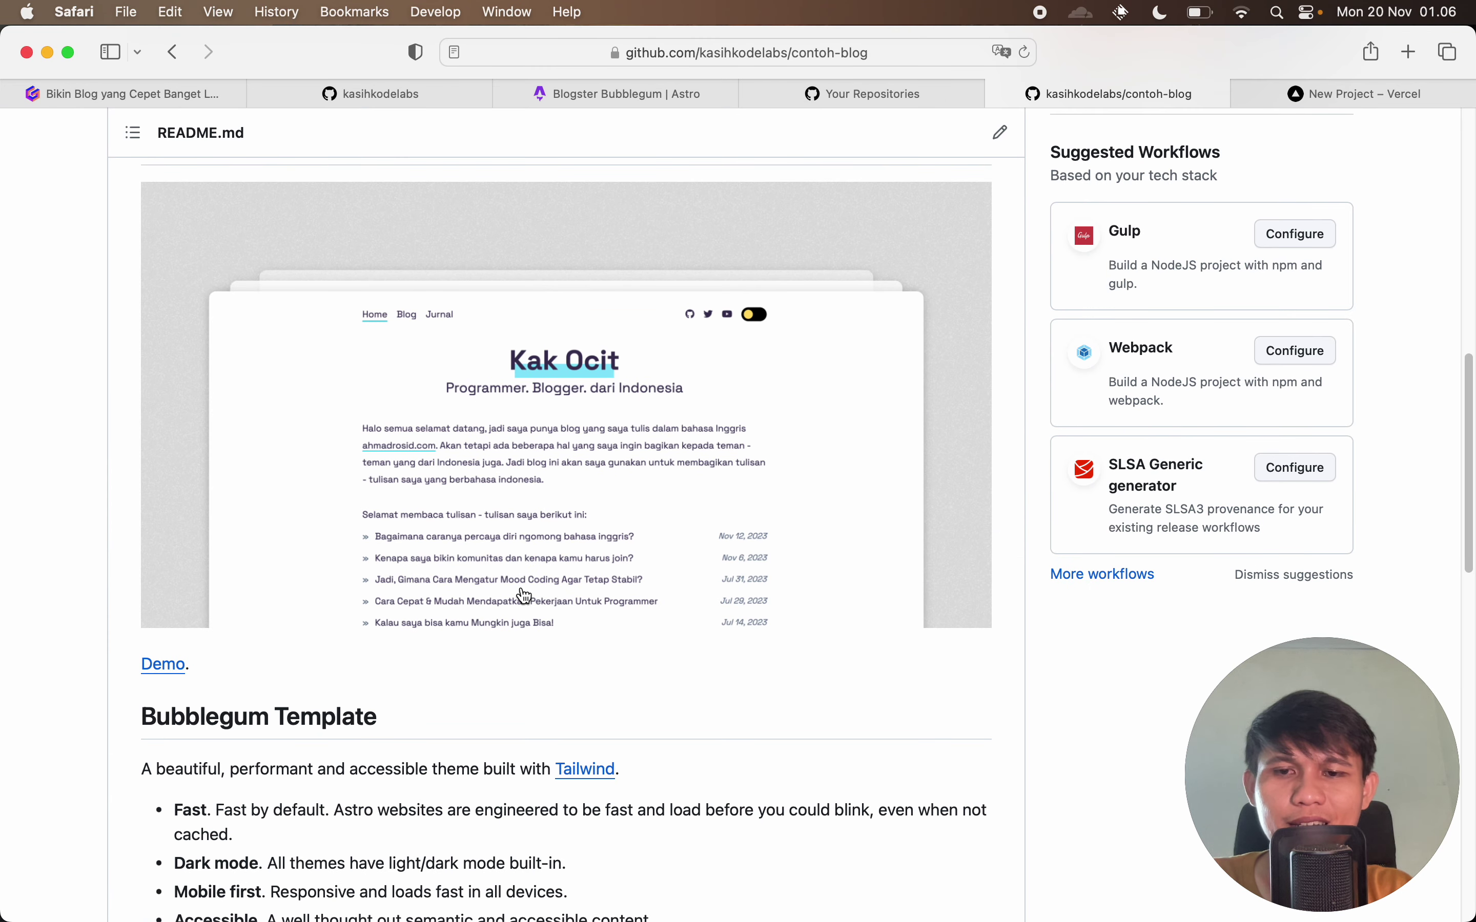
{"action": "scroll", "coordinate": [524, 595], "scroll_direction": "up", "scroll_amount": 8}
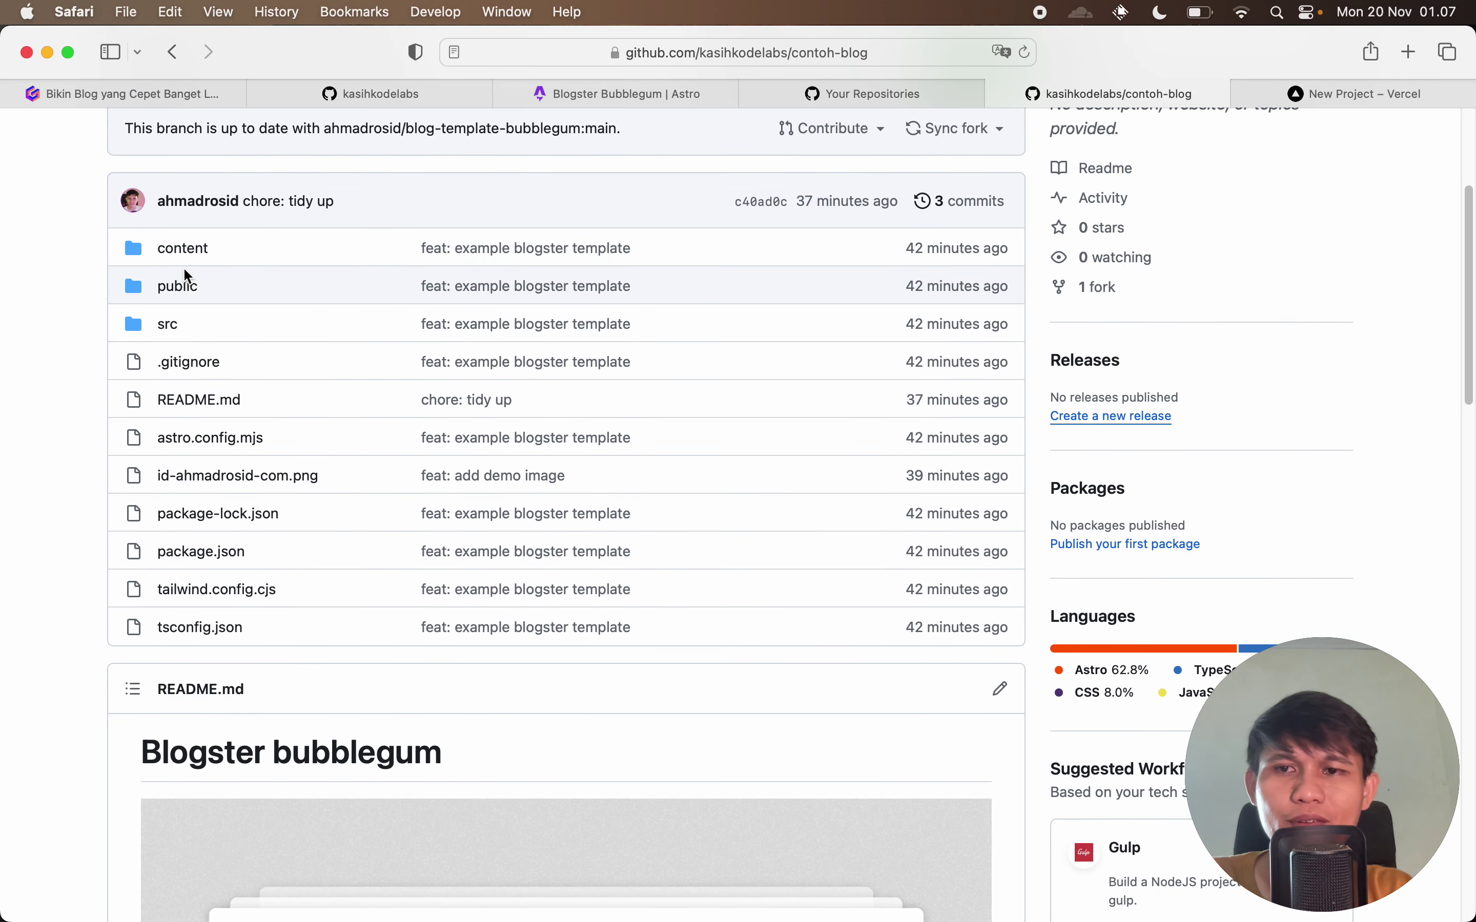
{"action": "left_click", "coordinate": [168, 326]}
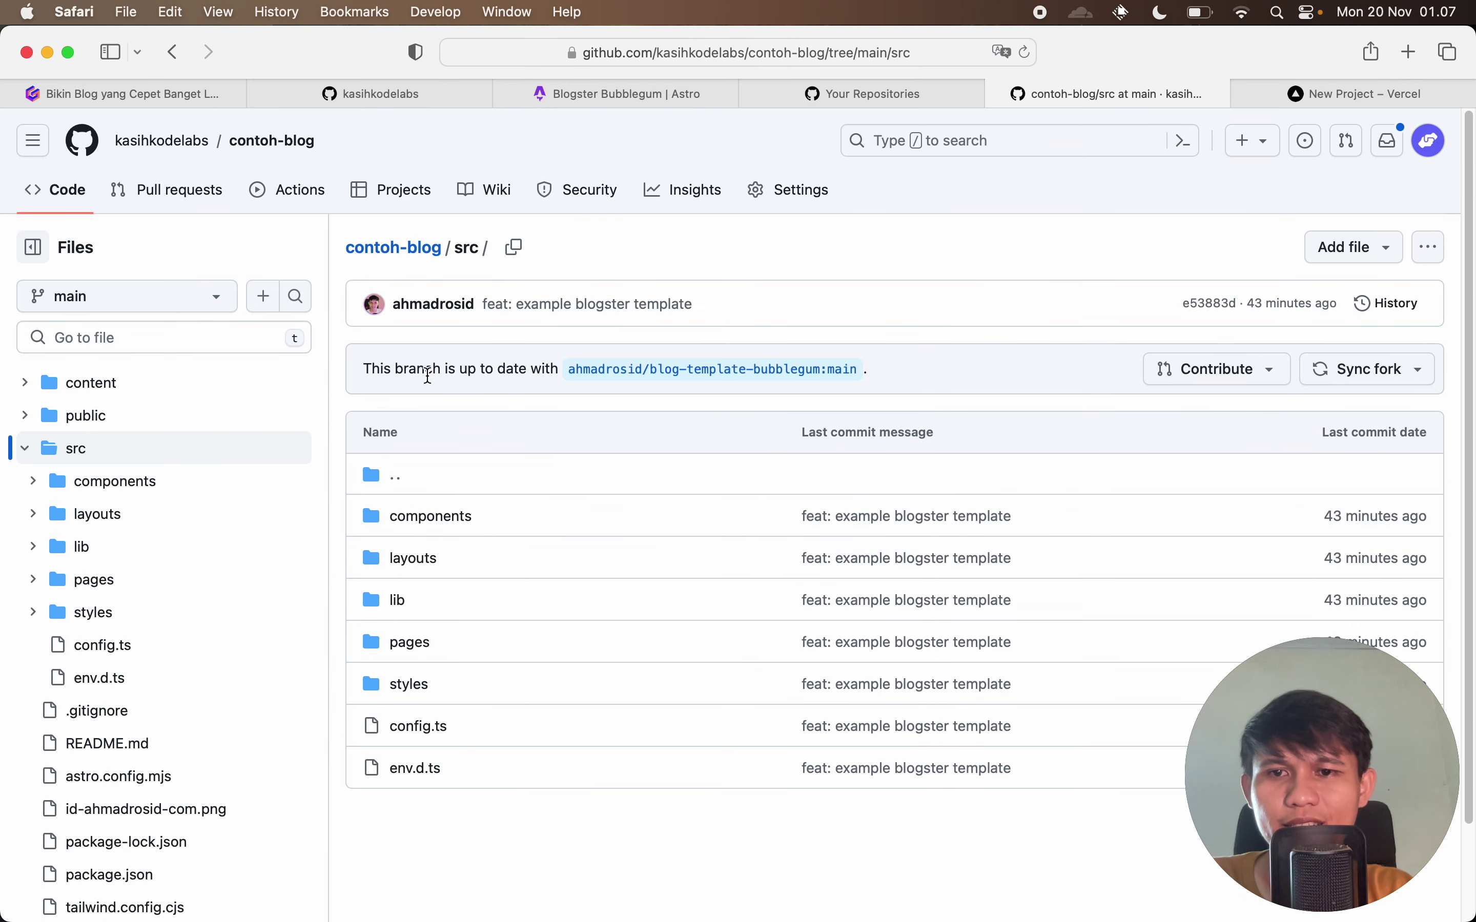
{"action": "left_click", "coordinate": [33, 483]}
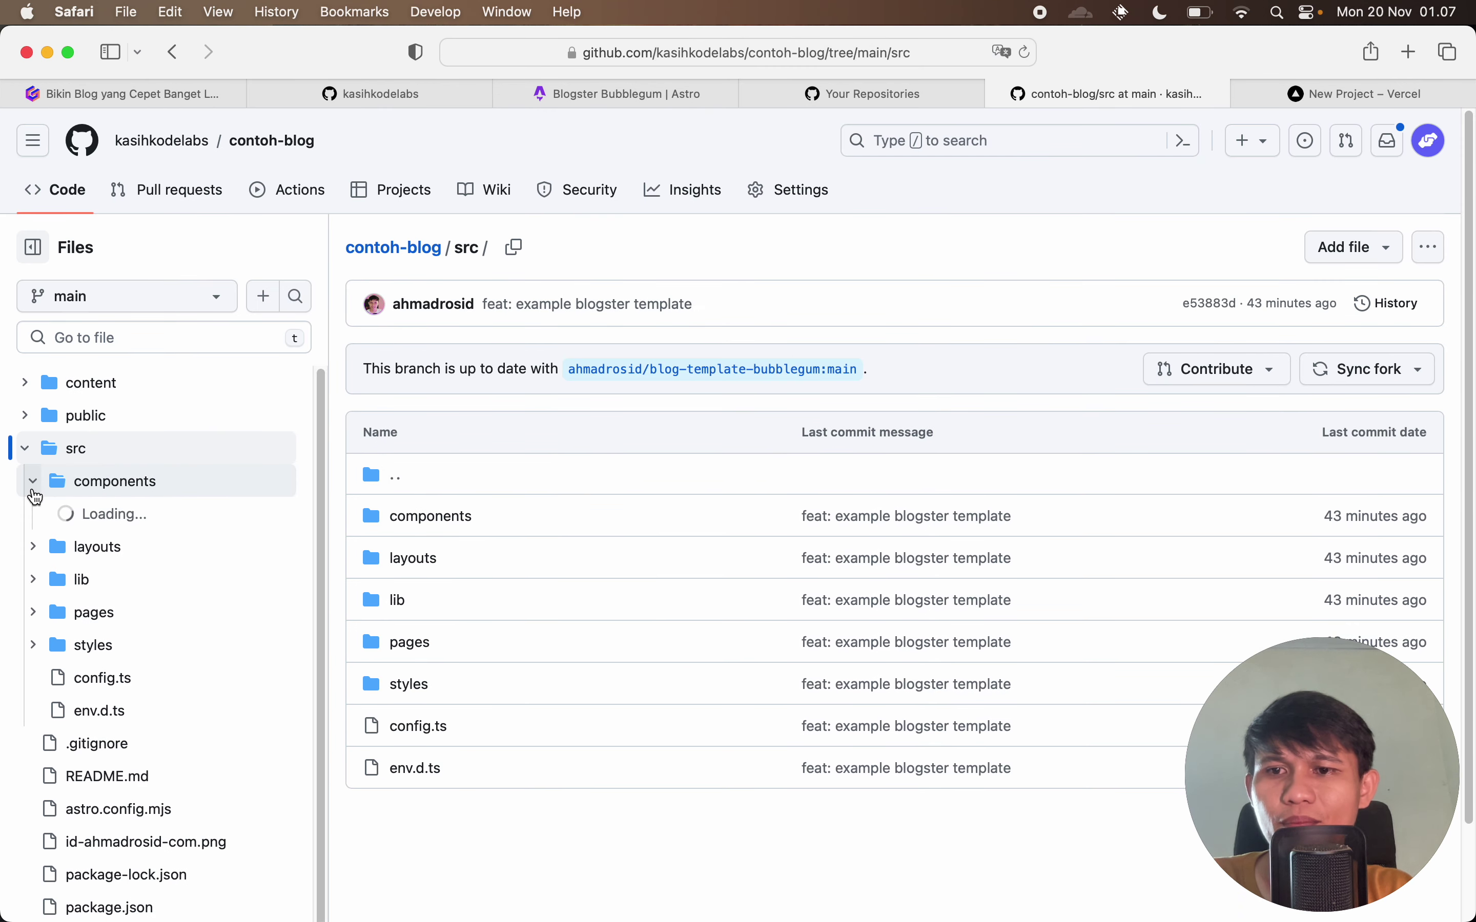
{"action": "scroll", "coordinate": [191, 682], "scroll_direction": "down", "scroll_amount": 2}
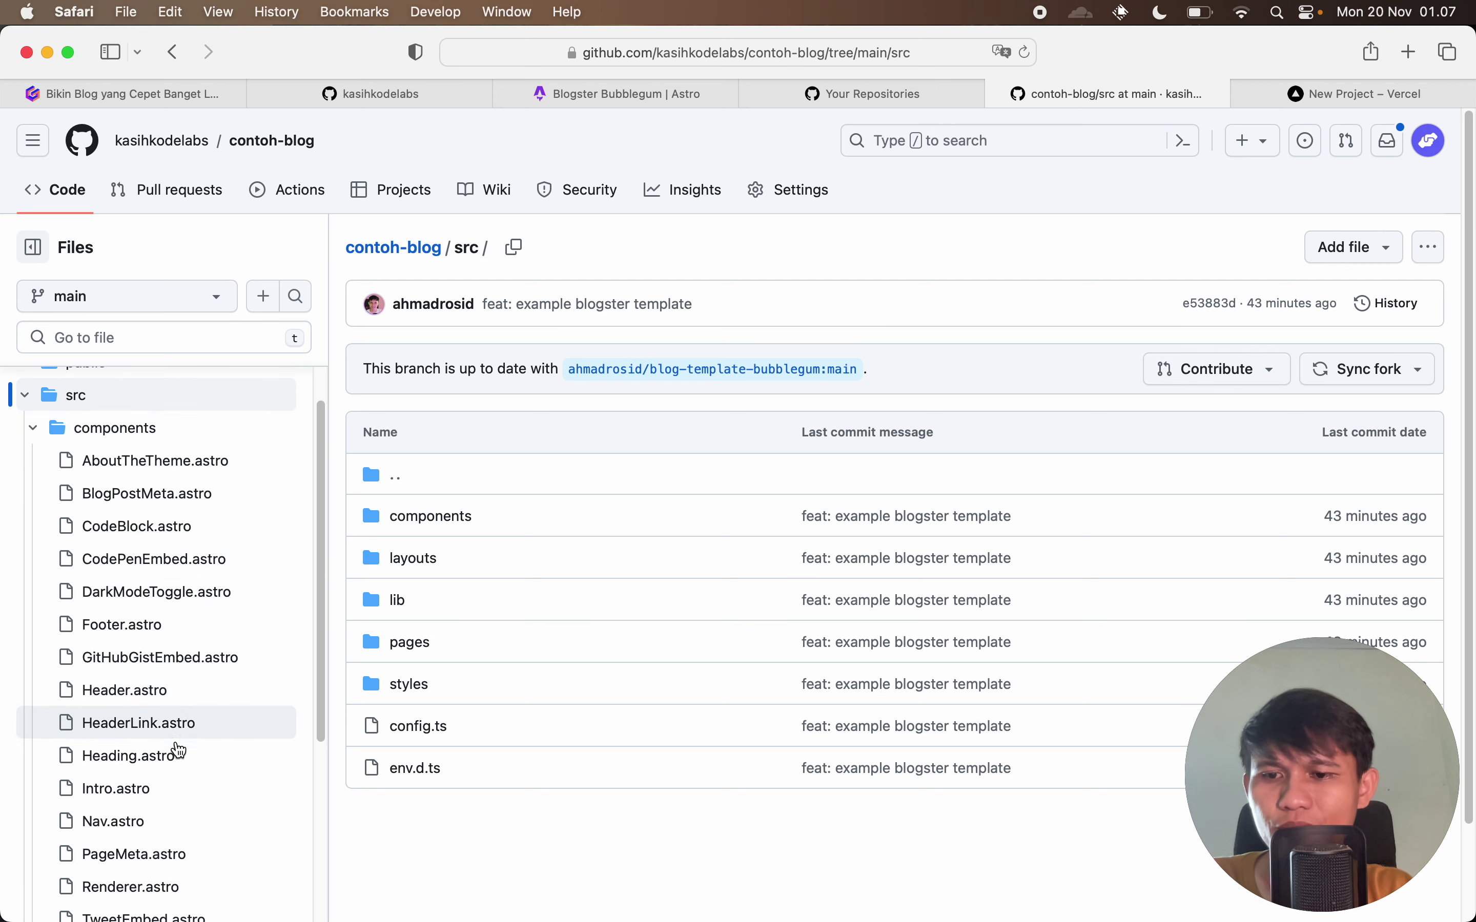
{"action": "left_click", "coordinate": [169, 788]}
{"action": "scroll", "coordinate": [732, 506], "scroll_direction": "down", "scroll_amount": 2}
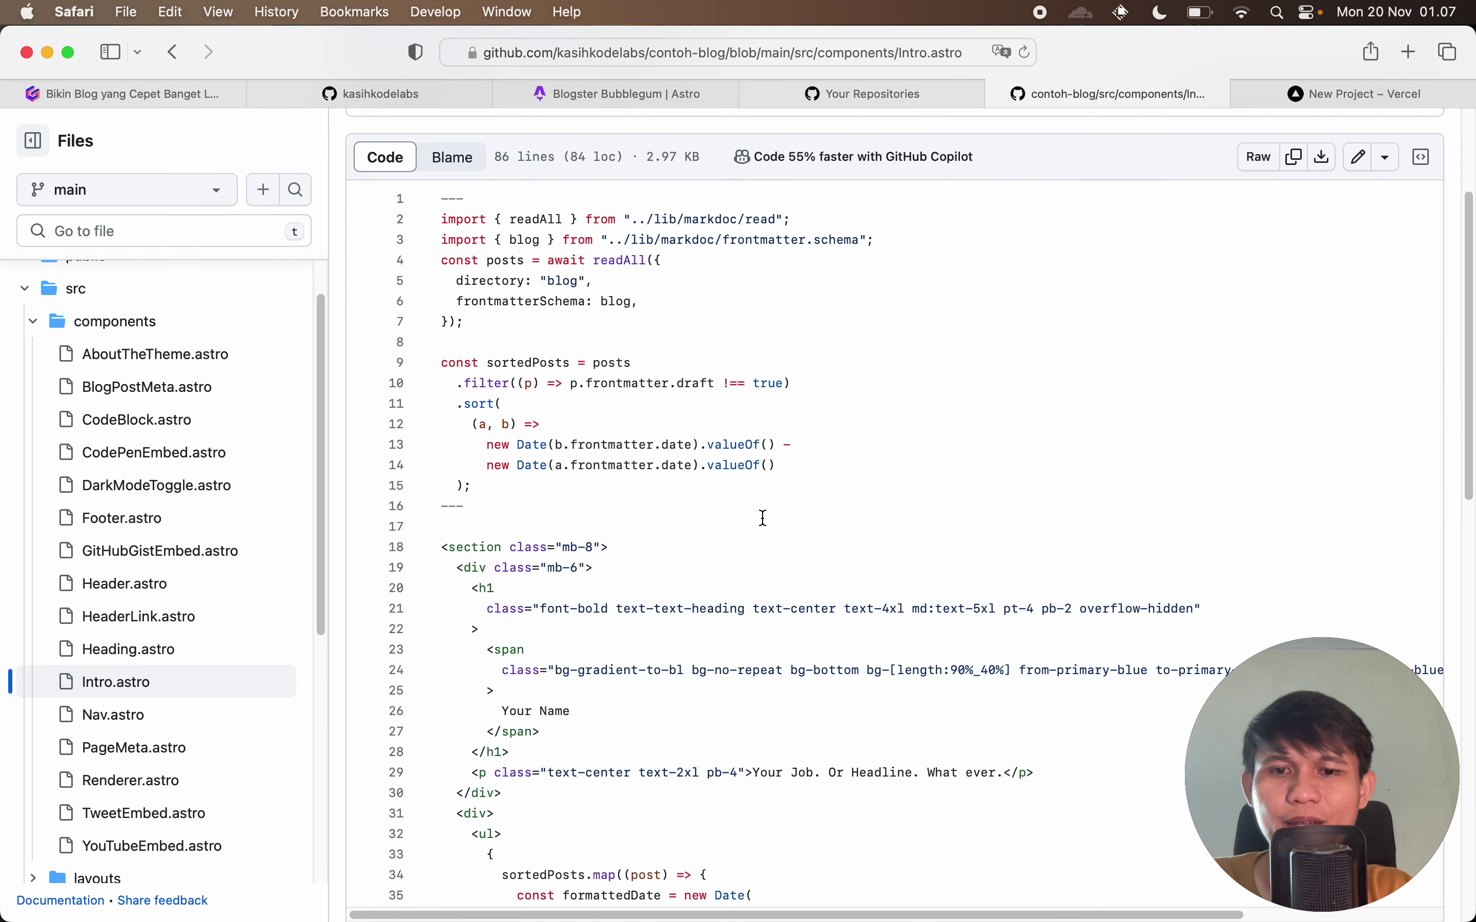
Edit Intro.astro and replace the "Your Name" heading text with "Contoh Blog".
{"action": "left_click", "coordinate": [1363, 160]}
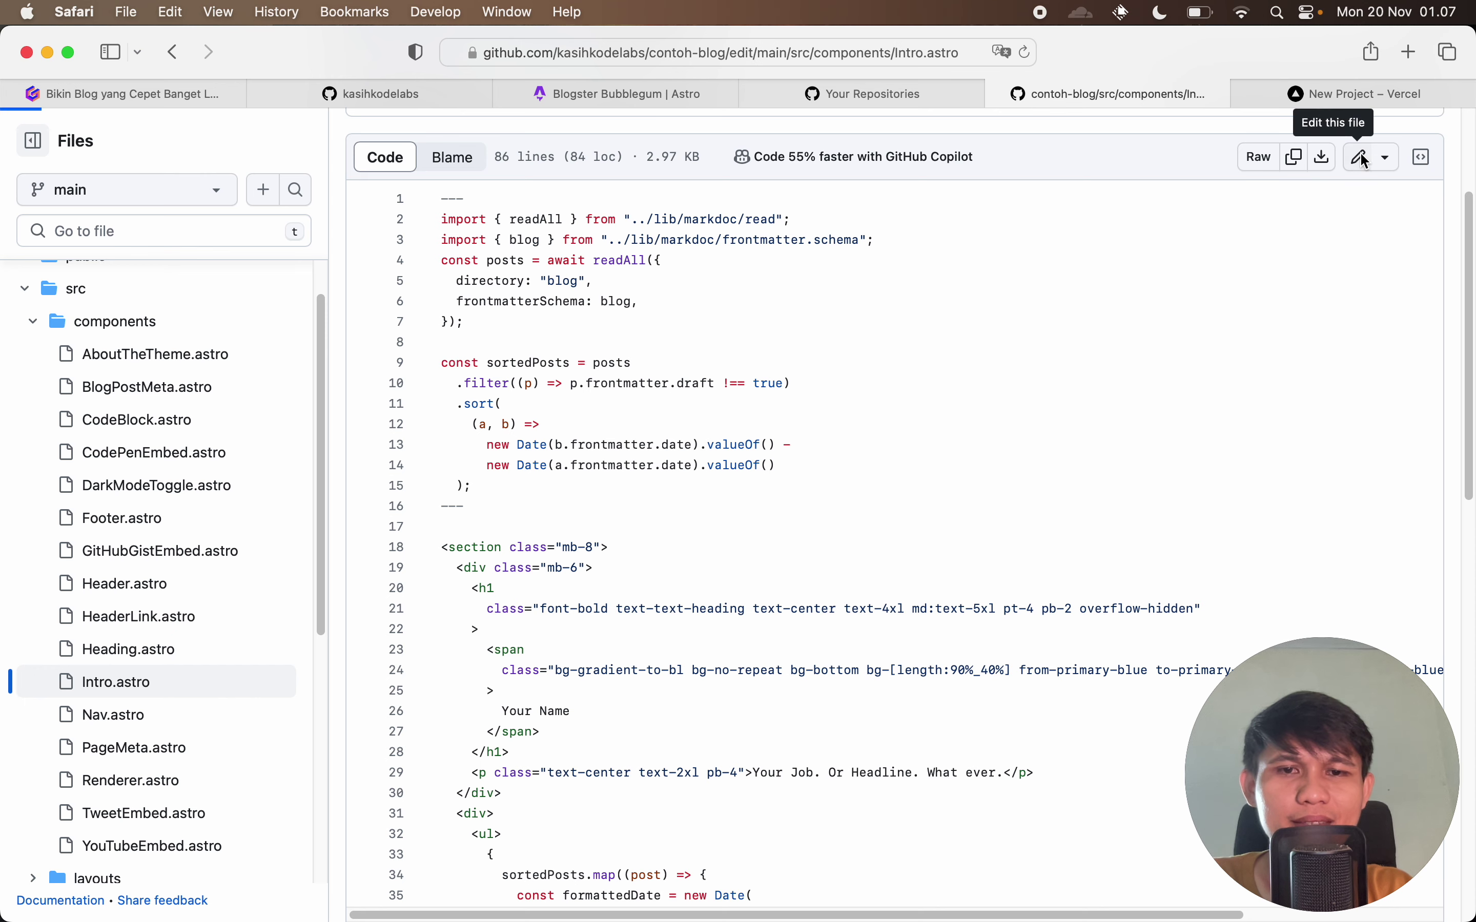
{"action": "scroll", "coordinate": [780, 458], "scroll_direction": "down", "scroll_amount": 3}
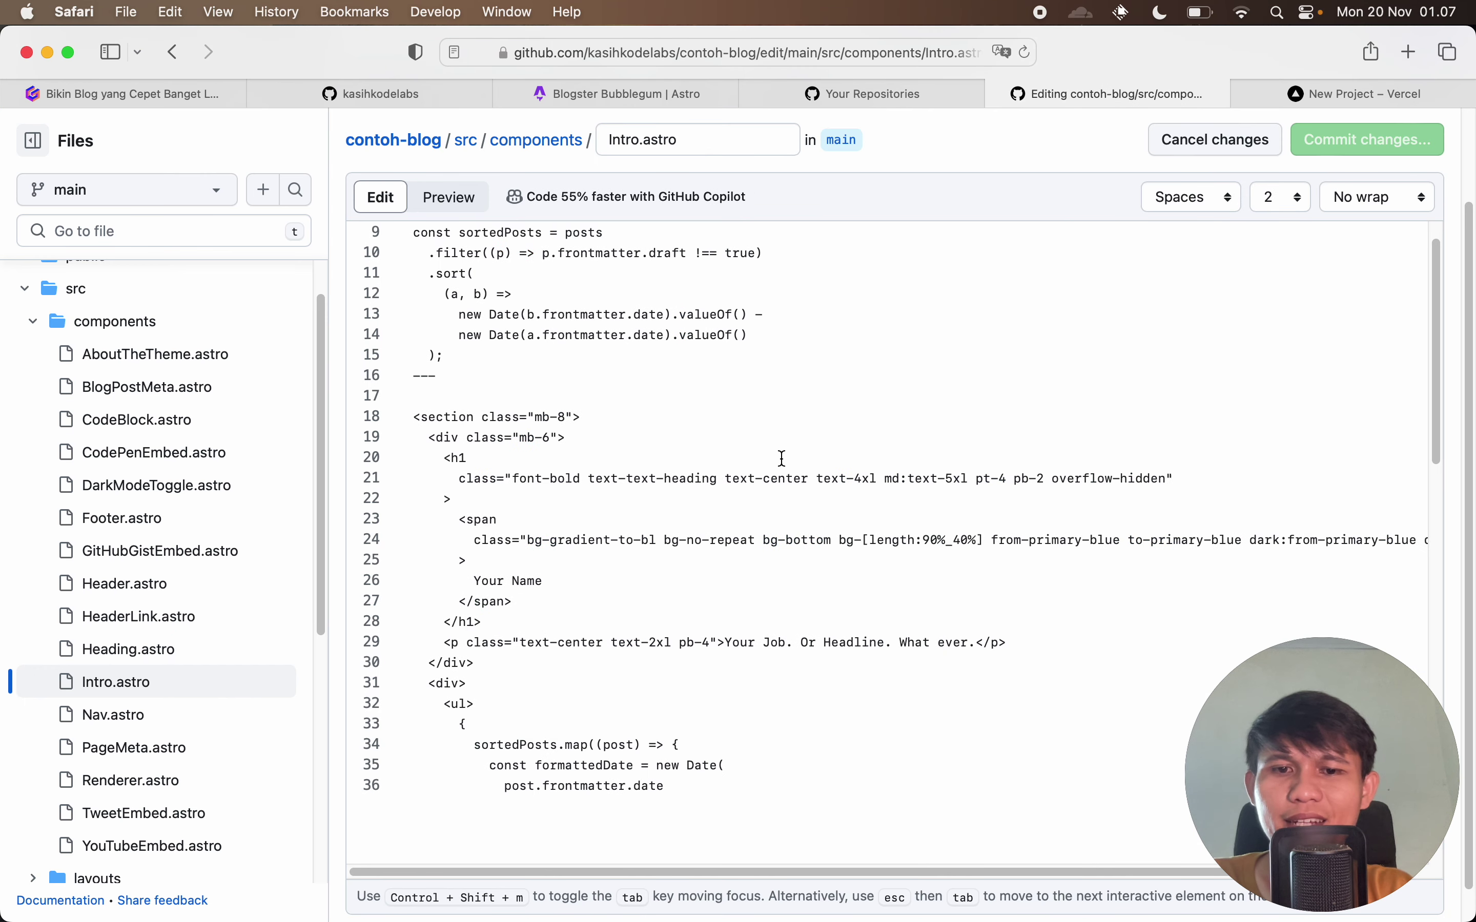
{"action": "left_click_drag", "start_coordinate": [482, 582], "coordinate": [523, 583]}
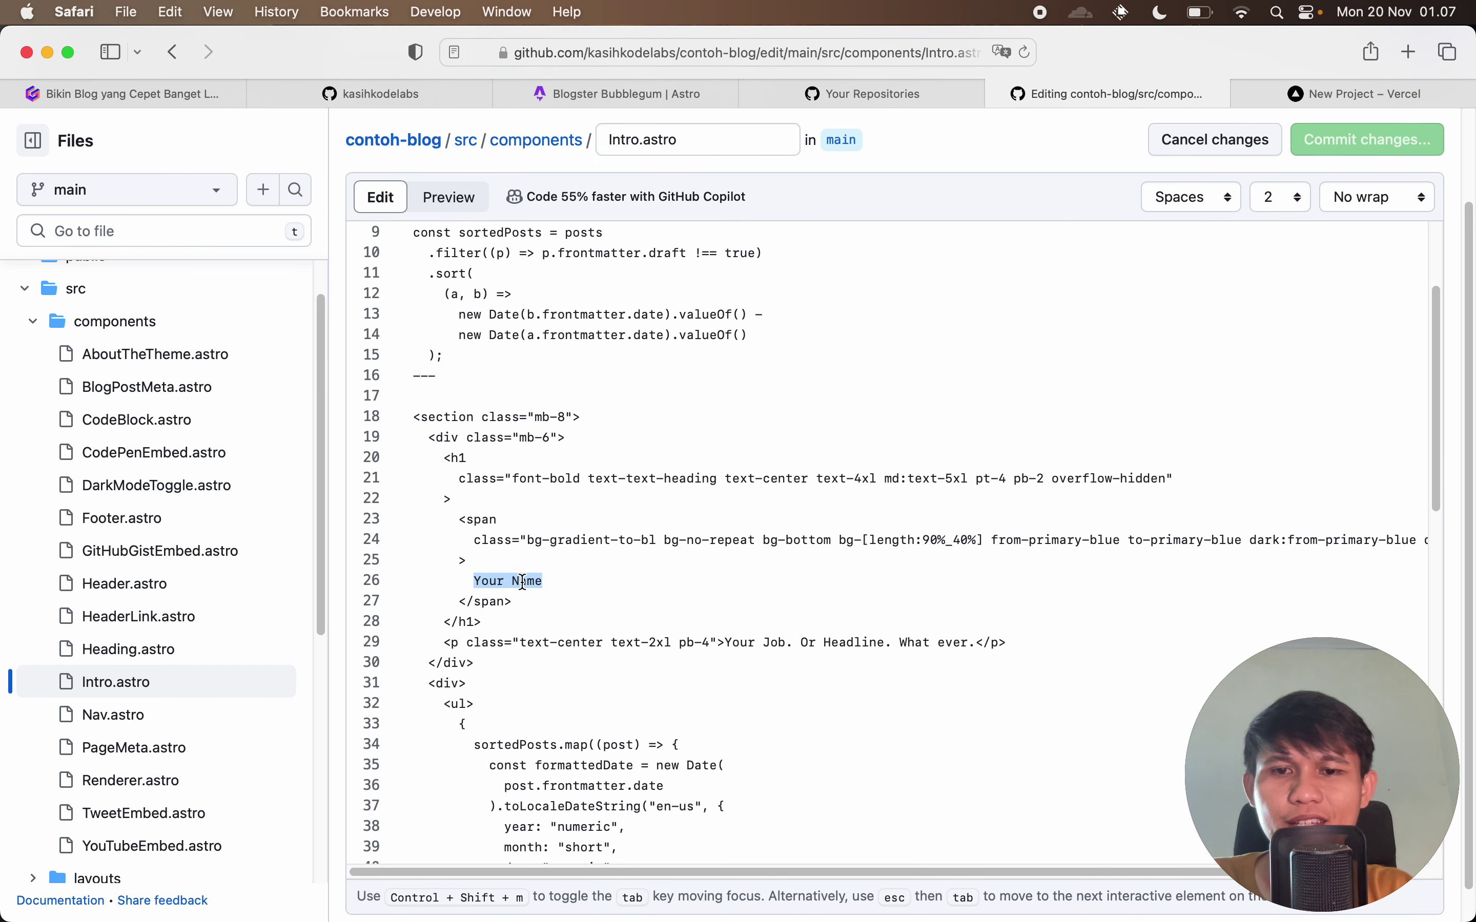
{"action": "type", "text": "Contoh Blog"}
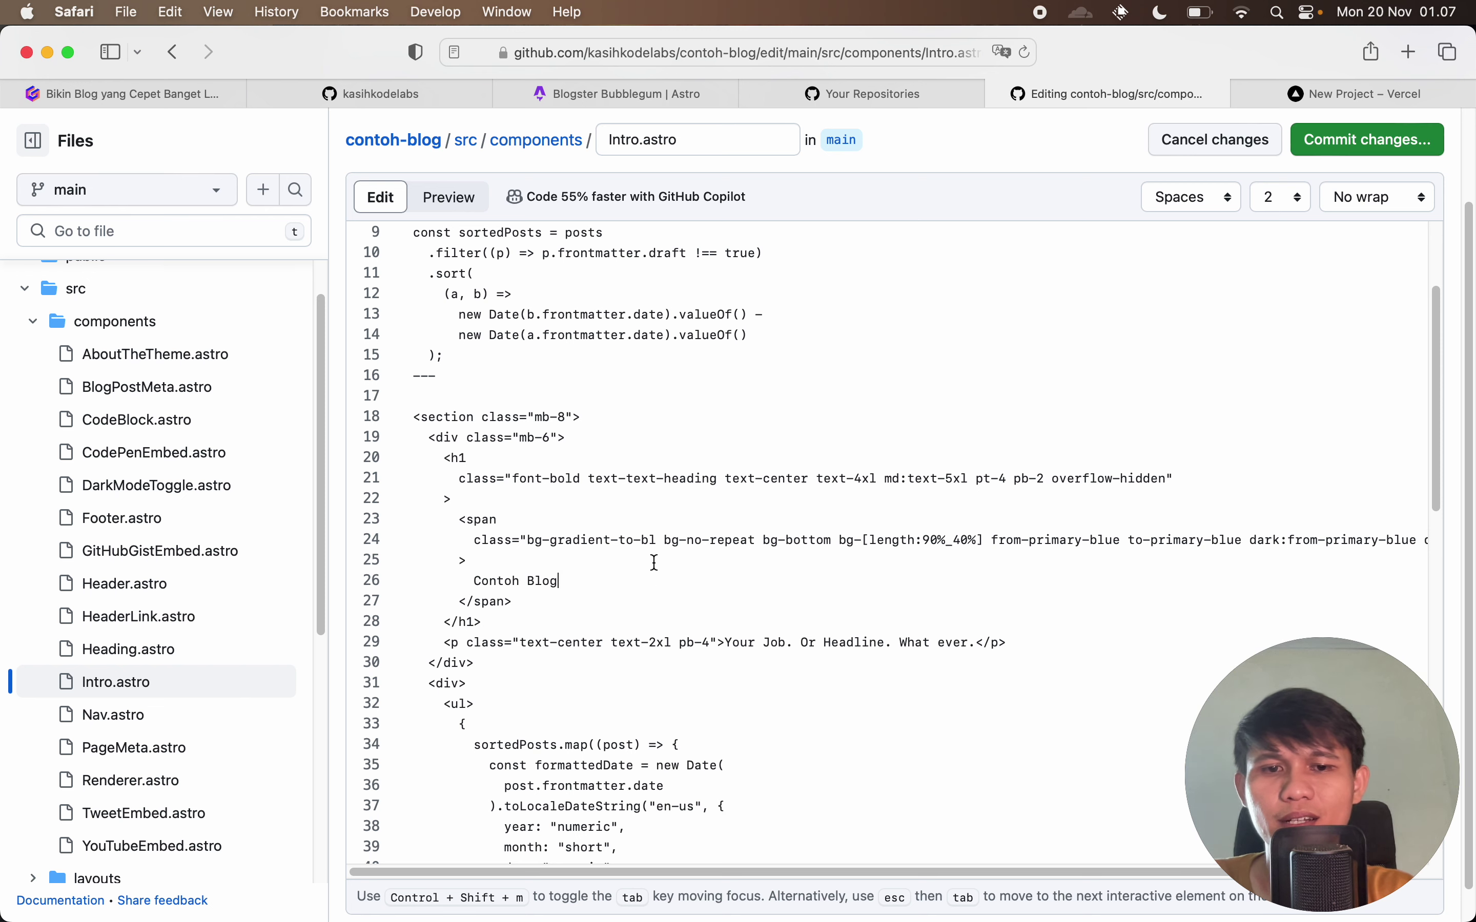
Change the headline paragraph to "Kasihkode. Belajar koding jadi mudah" and commit directly to the main branch as "Update Intro.astro".
{"action": "scroll", "coordinate": [732, 586], "scroll_direction": "down", "scroll_amount": 1}
{"action": "left_click_drag", "start_coordinate": [725, 593], "coordinate": [968, 593]}
{"action": "type", "text": "Kasihkode"}
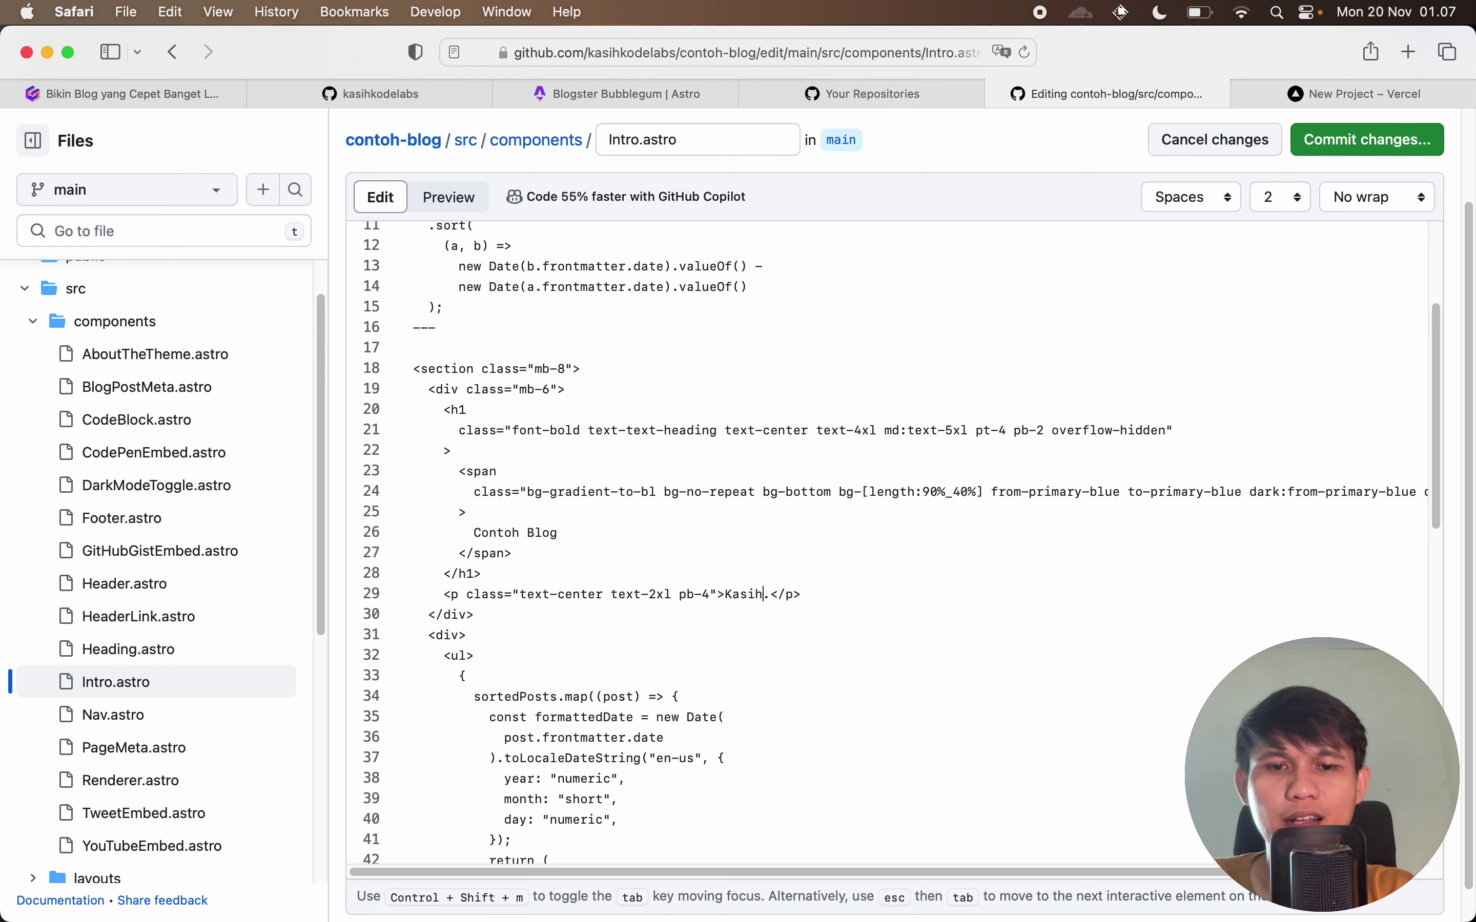
{"action": "type", "text": "."}
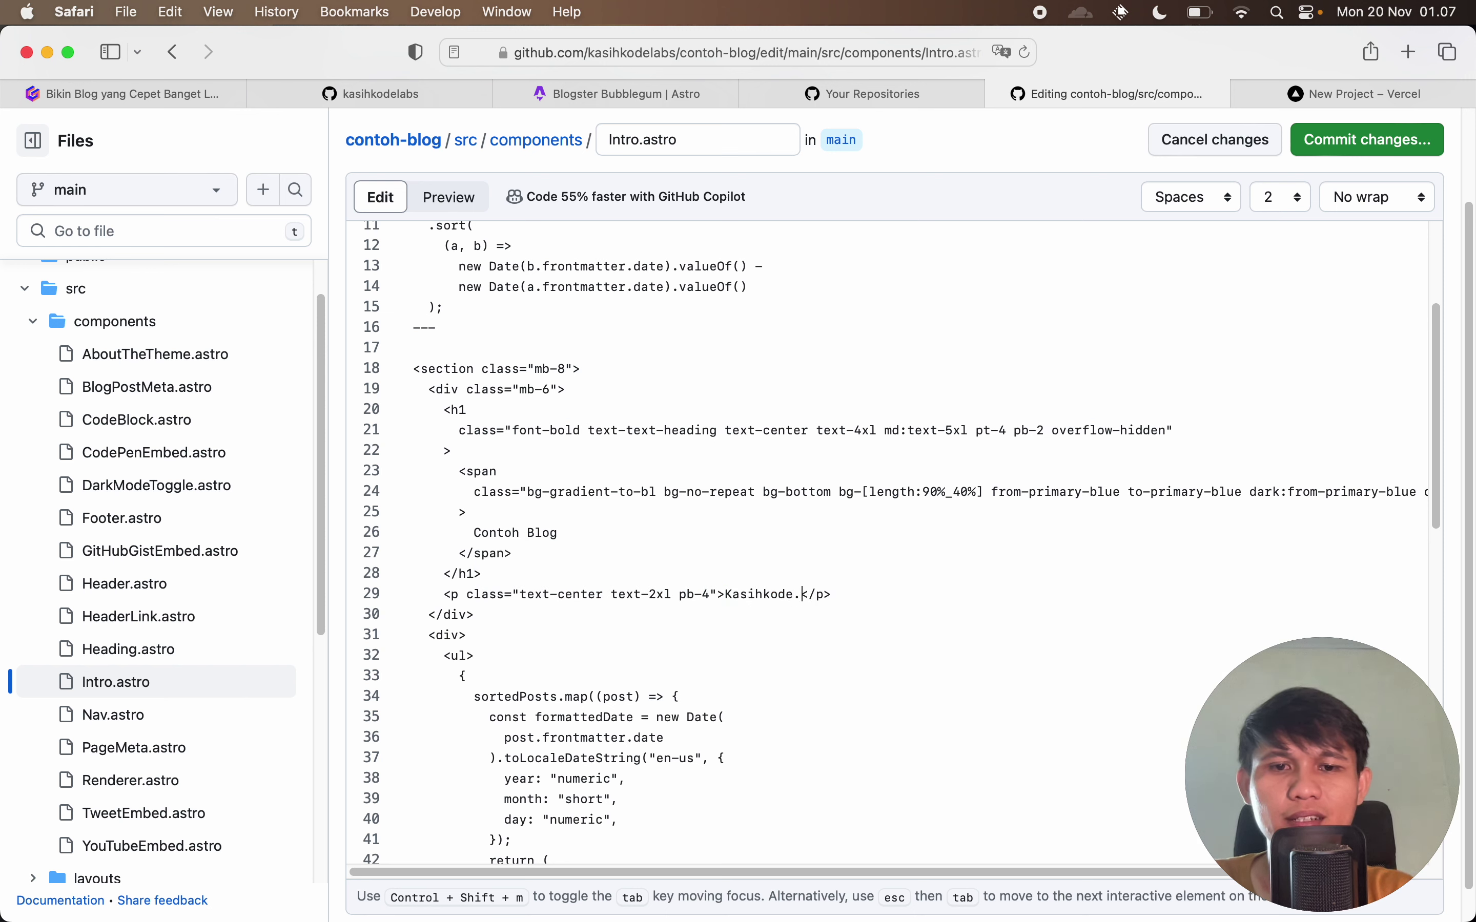
{"action": "type", "text": " Belajar kodi"}
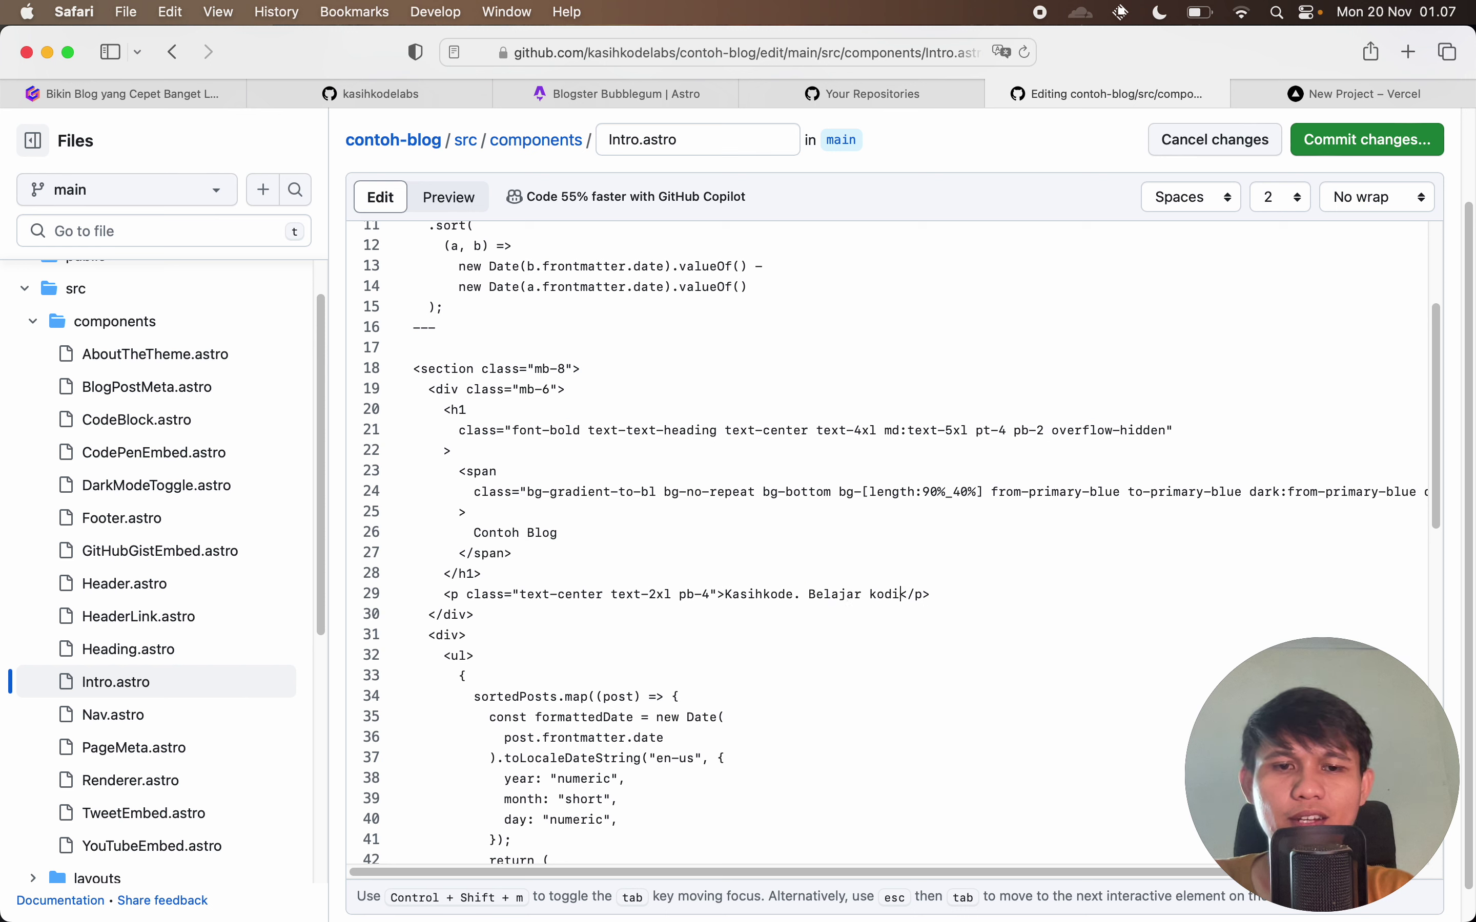
{"action": "type", "text": "ng jadi mudah"}
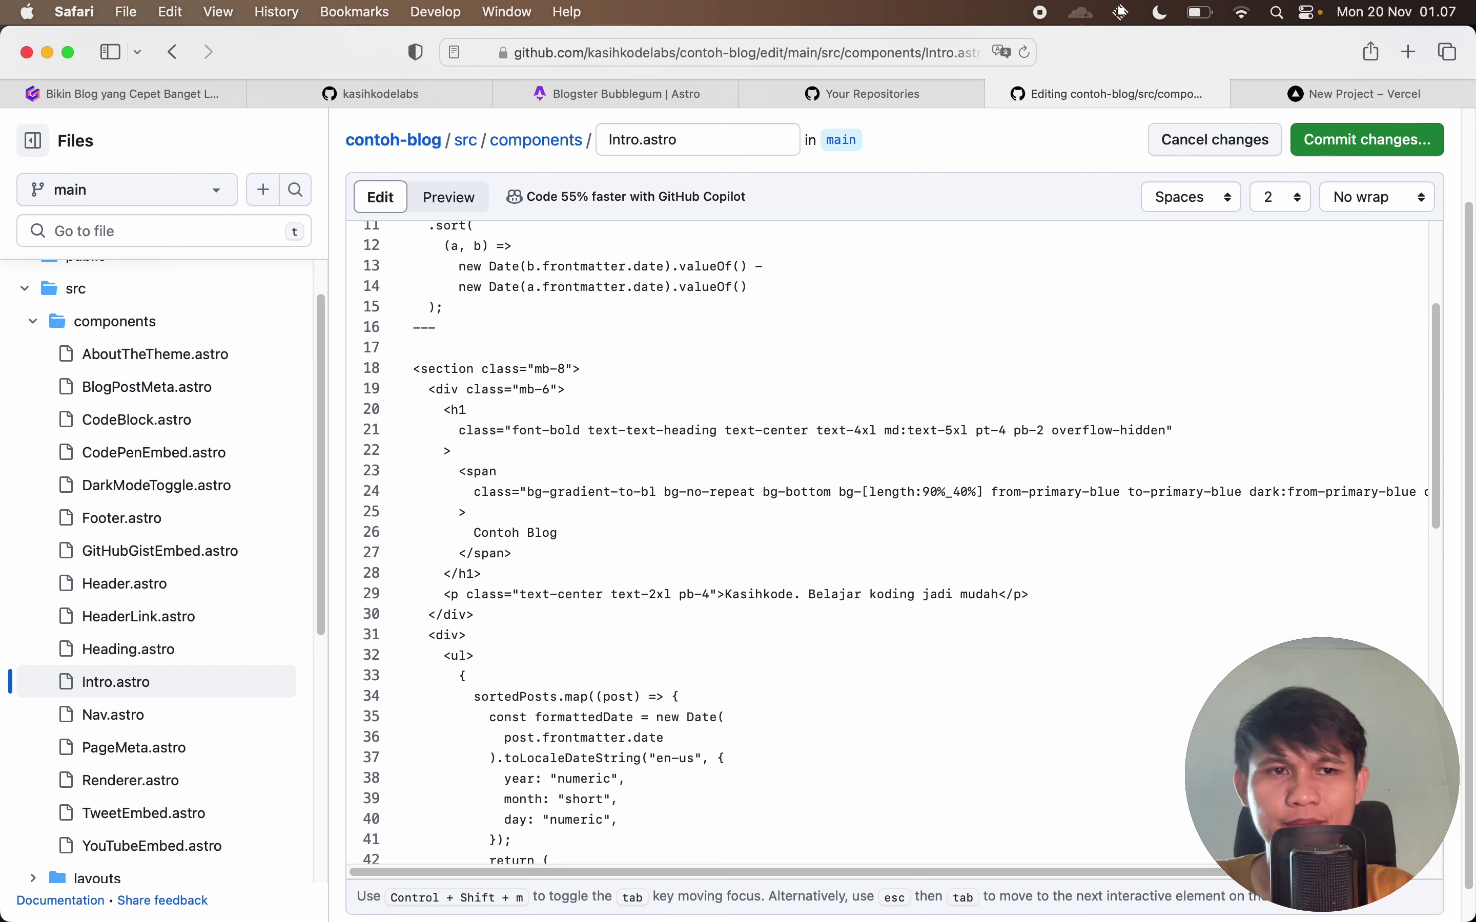
{"action": "left_click", "coordinate": [1385, 147]}
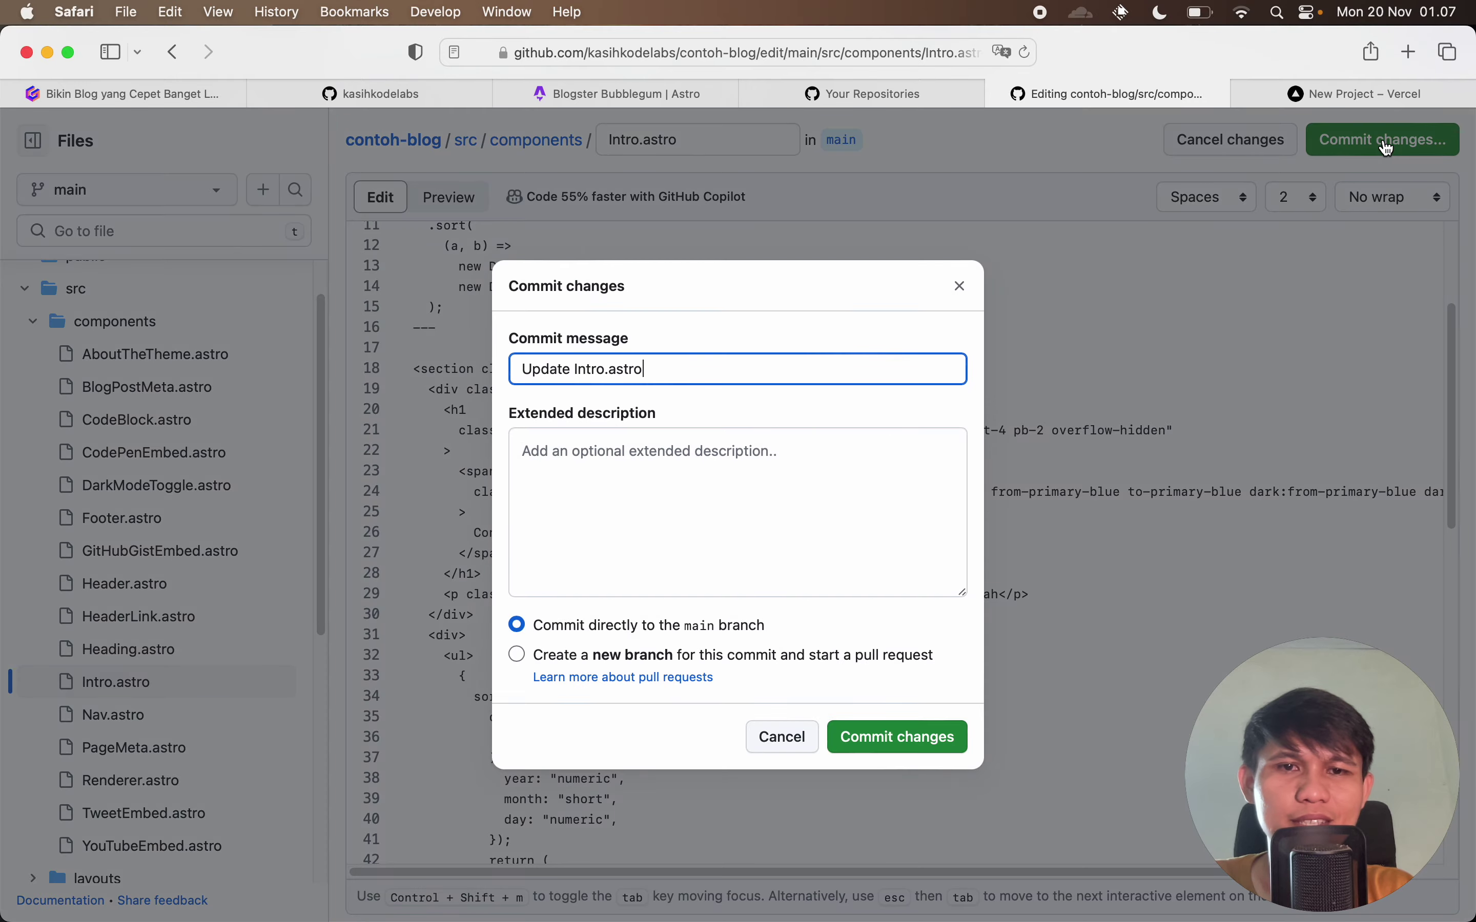
{"action": "left_click", "coordinate": [889, 735]}
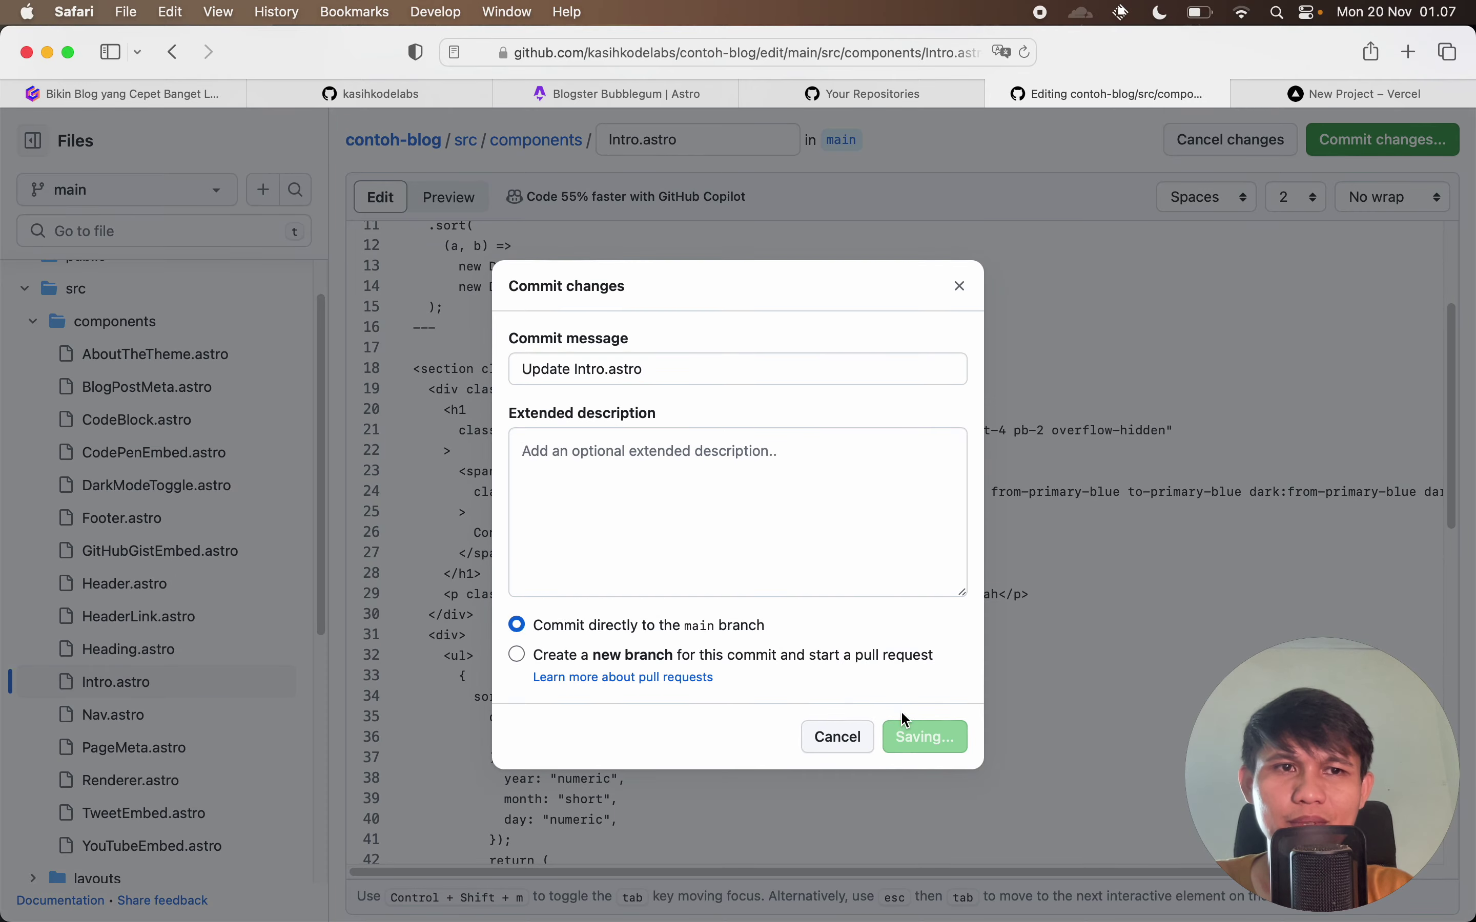
Return to Vercel, continue to the contoh-blog project dashboard and visit the live site at contoh-blog.vercel.app.
{"action": "left_click", "coordinate": [1304, 83]}
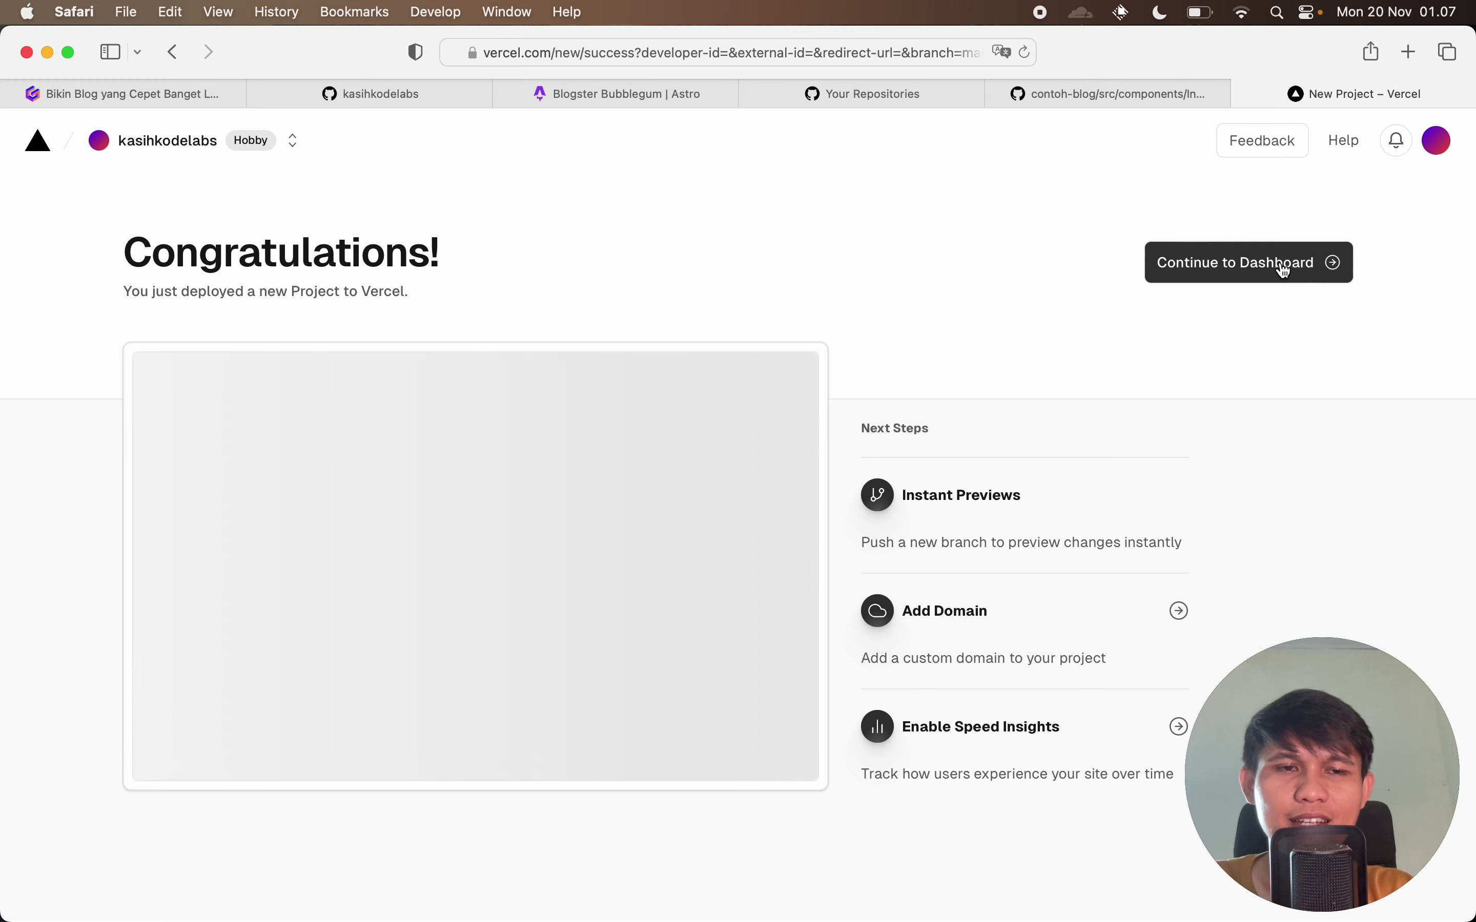
{"action": "left_click", "coordinate": [1284, 268]}
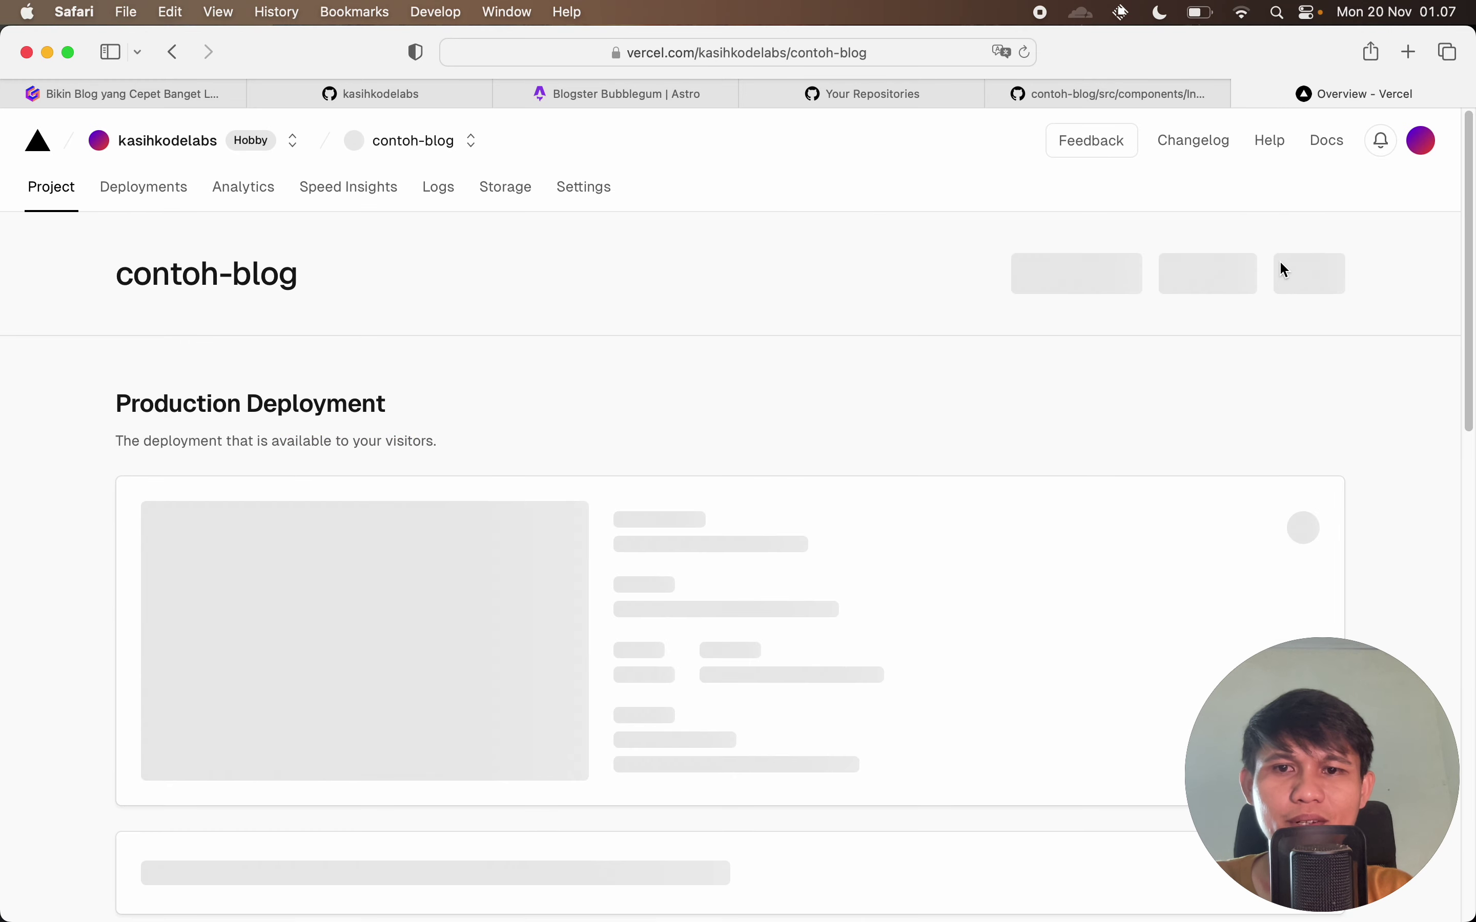
{"action": "scroll", "coordinate": [853, 485], "scroll_direction": "down", "scroll_amount": 1}
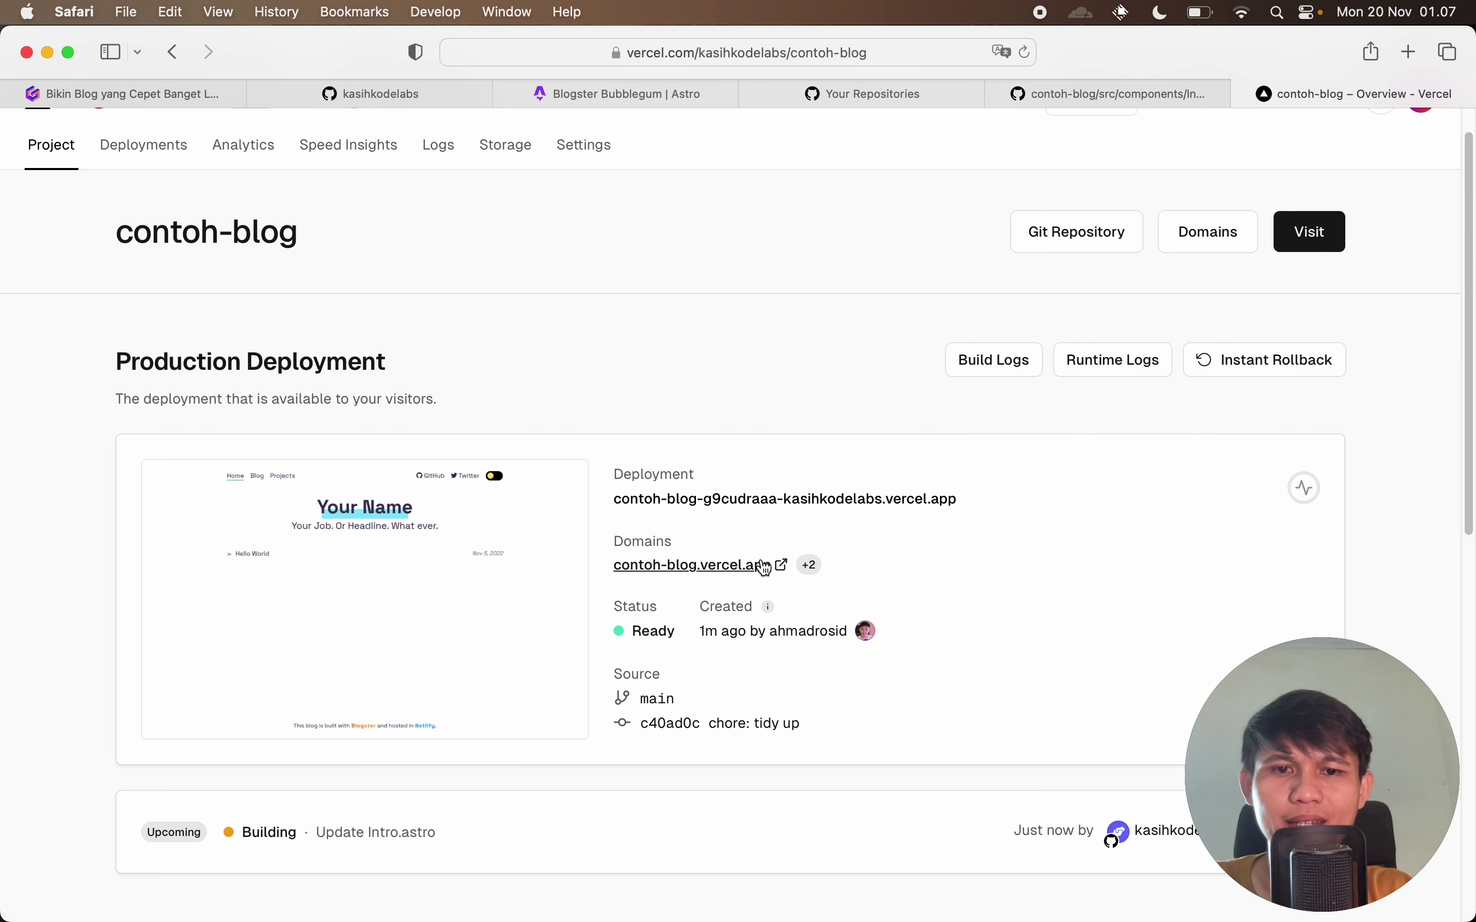
{"action": "left_click", "coordinate": [778, 566]}
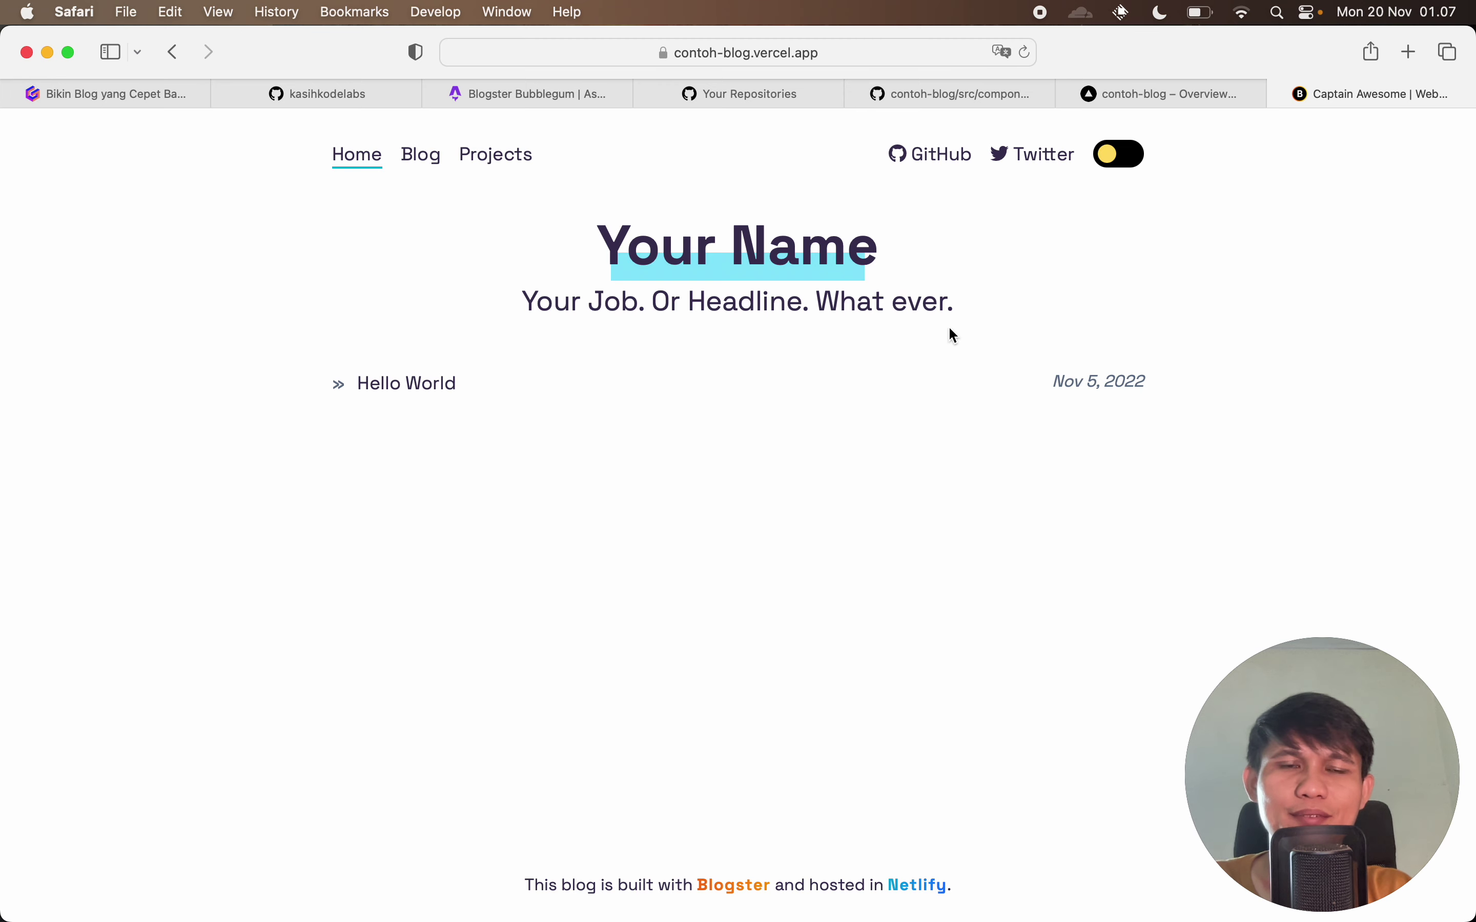
Check the latest commit's status on the main page of the contoh-blog GitHub repository and reload the live blog.
{"action": "mouse_move", "coordinate": [982, 93]}
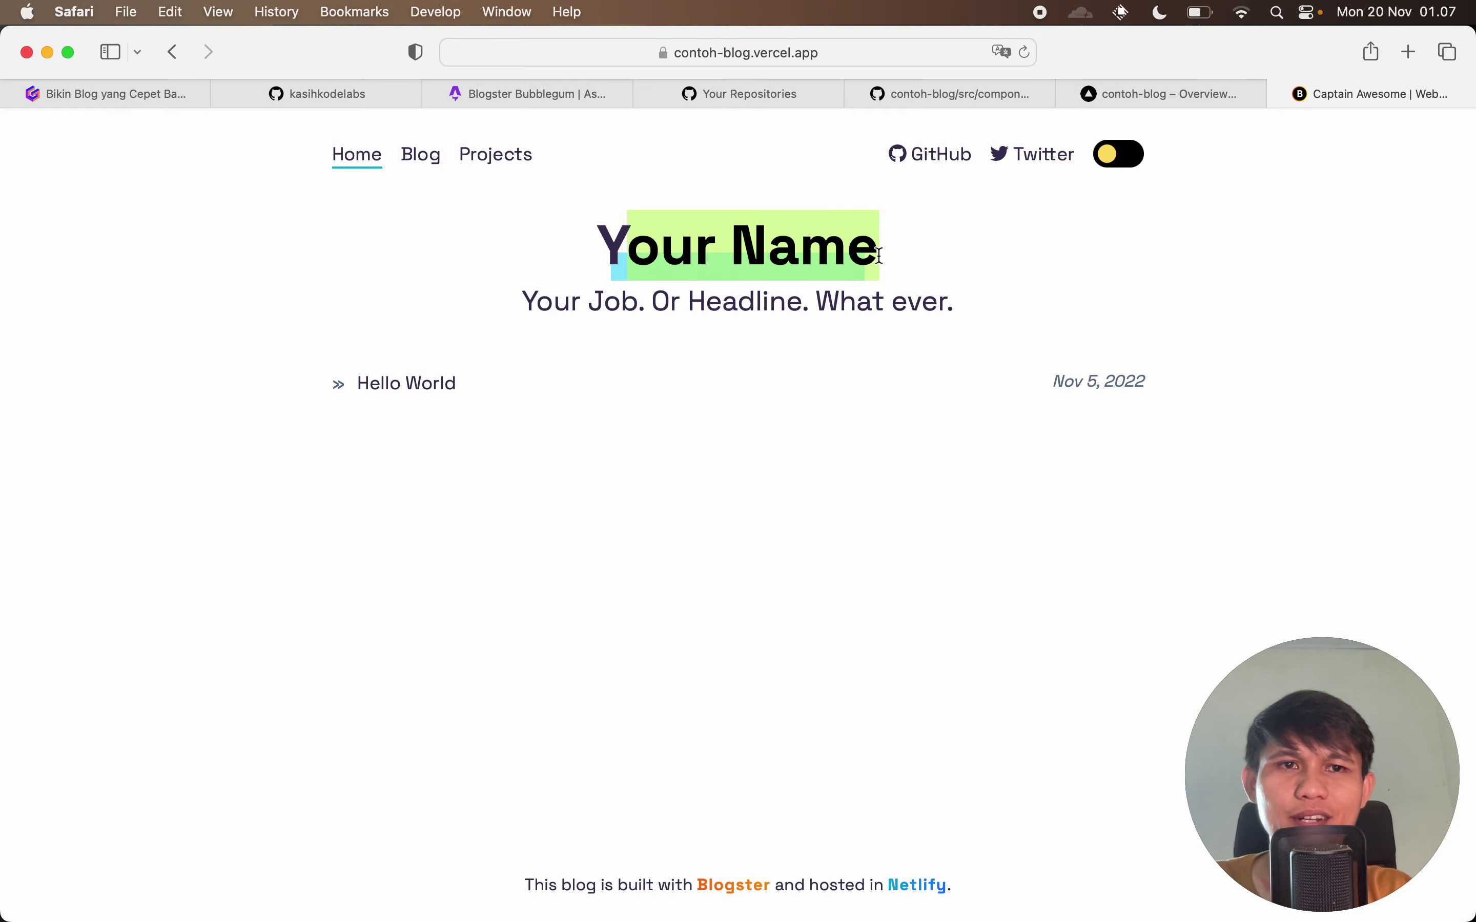
{"action": "left_click", "coordinate": [974, 93]}
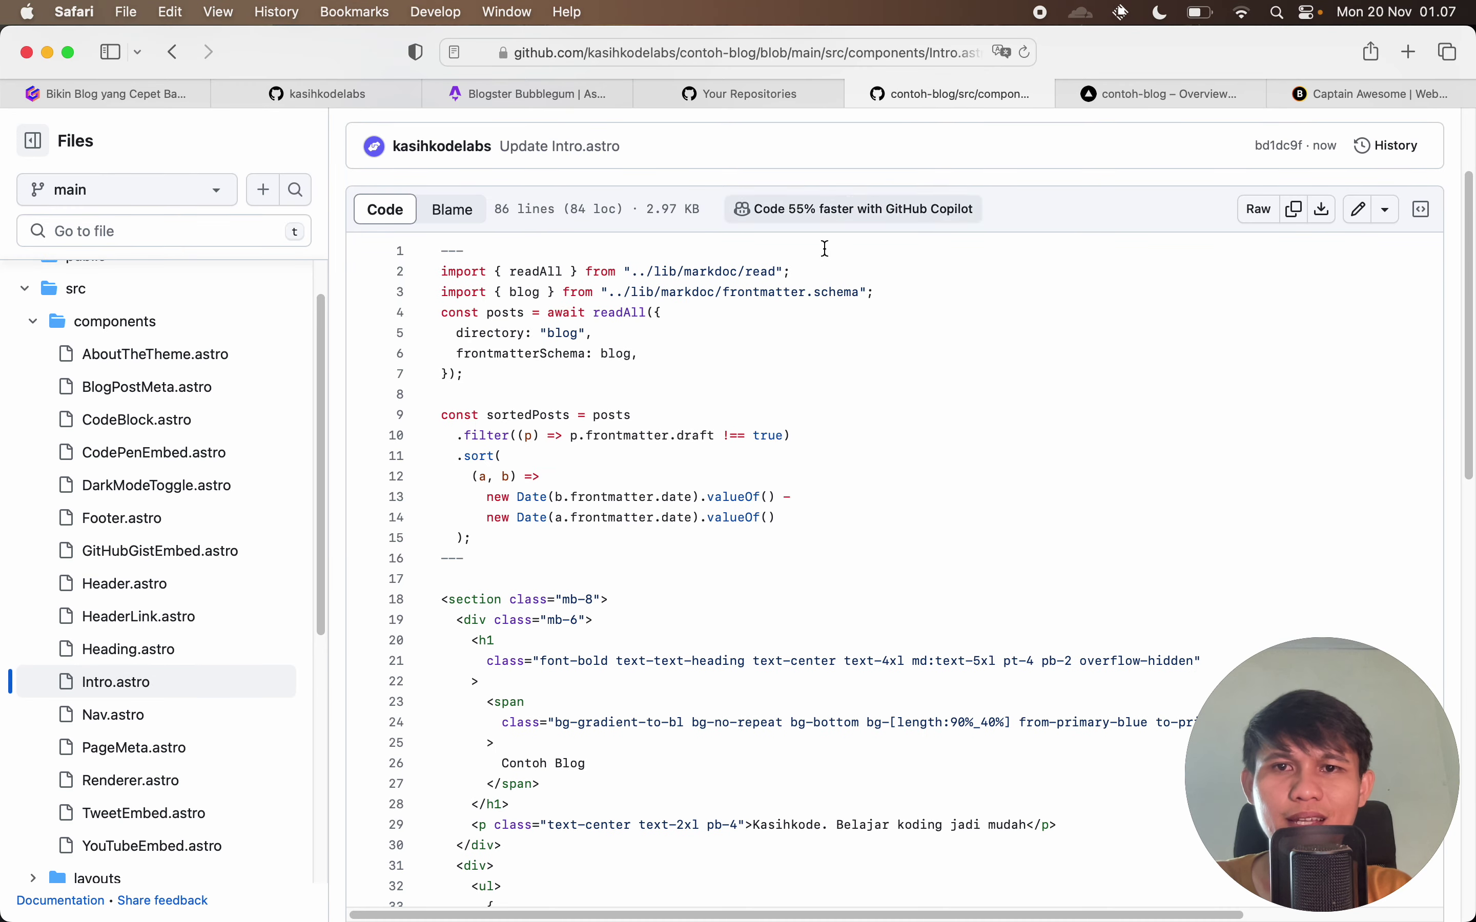
{"action": "scroll", "coordinate": [671, 219], "scroll_direction": "up", "scroll_amount": 3}
{"action": "left_click", "coordinate": [360, 247]}
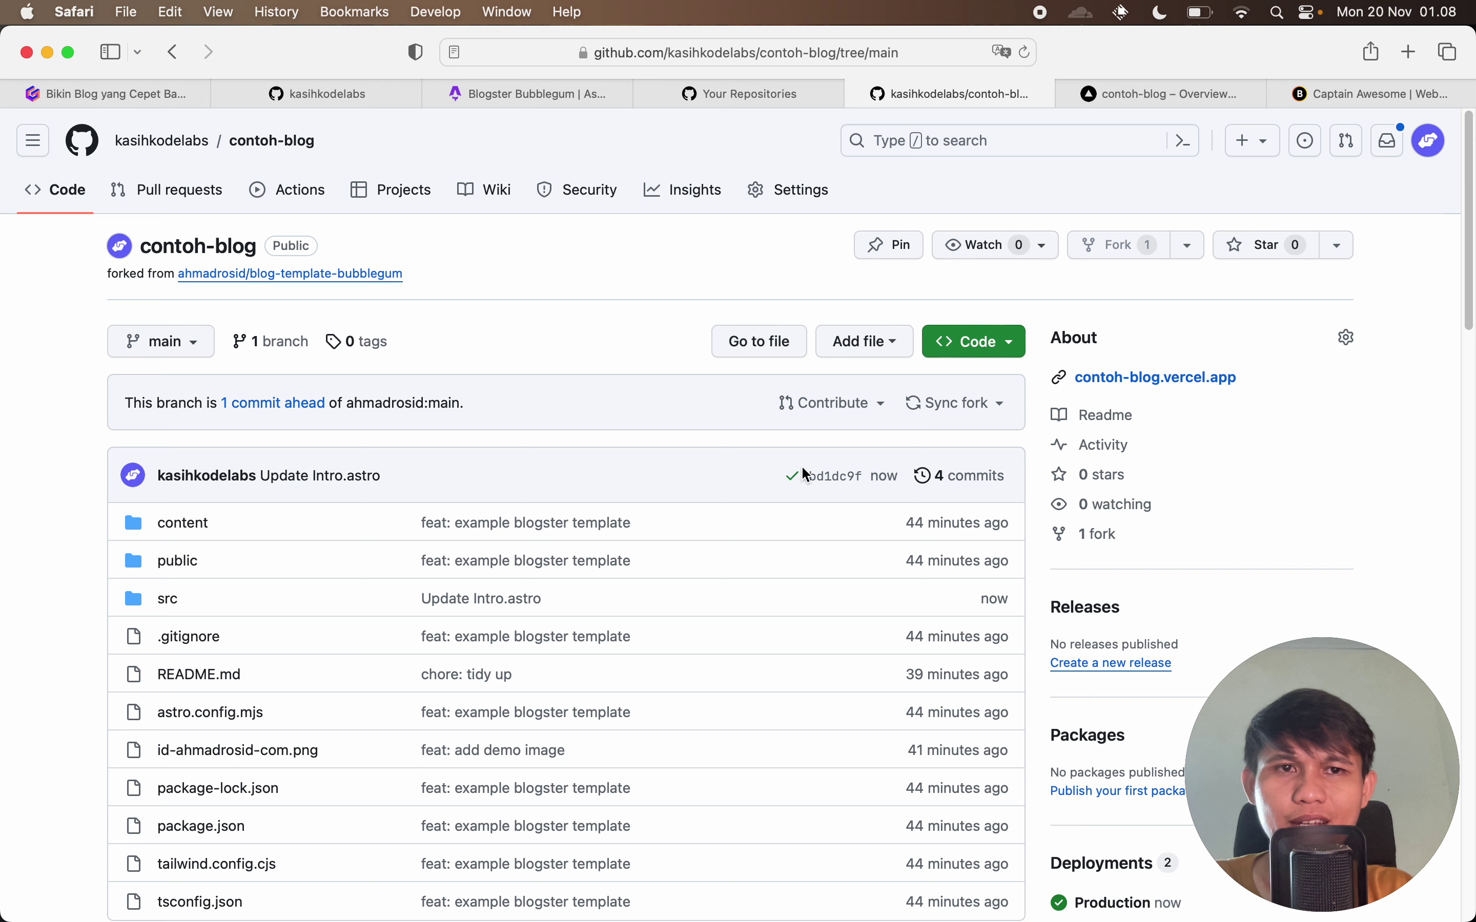
{"action": "left_click", "coordinate": [1322, 97]}
{"action": "key", "text": "super+r"}
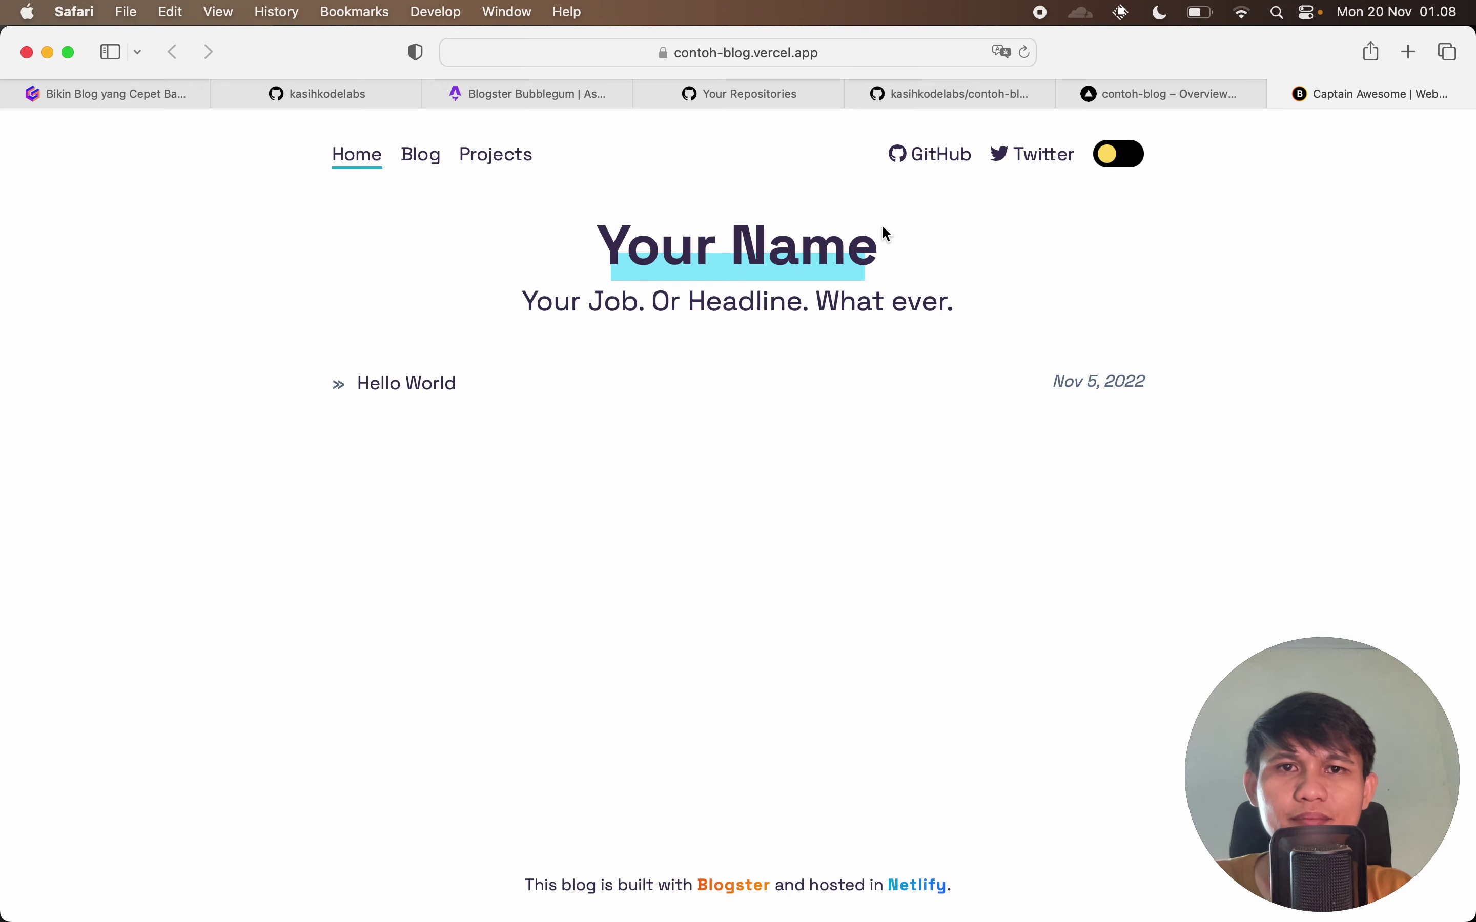
Reload the live blog, check the latest commit's deployment status on GitHub, and inspect the heading on the live home page.
{"action": "key", "text": "super+r"}
{"action": "left_click", "coordinate": [966, 92]}
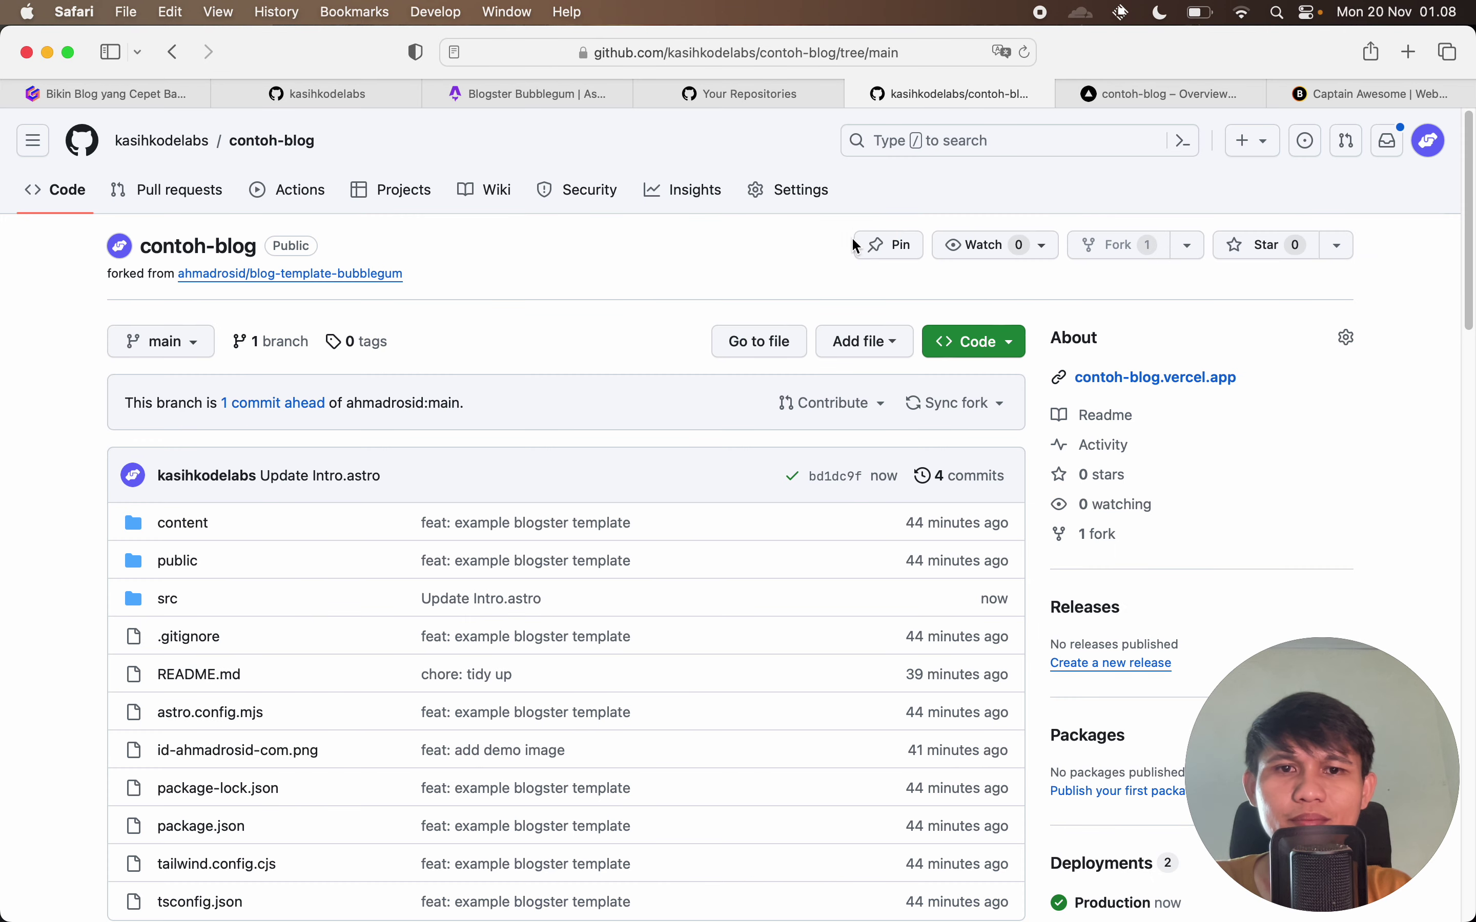
{"action": "left_click", "coordinate": [1325, 89]}
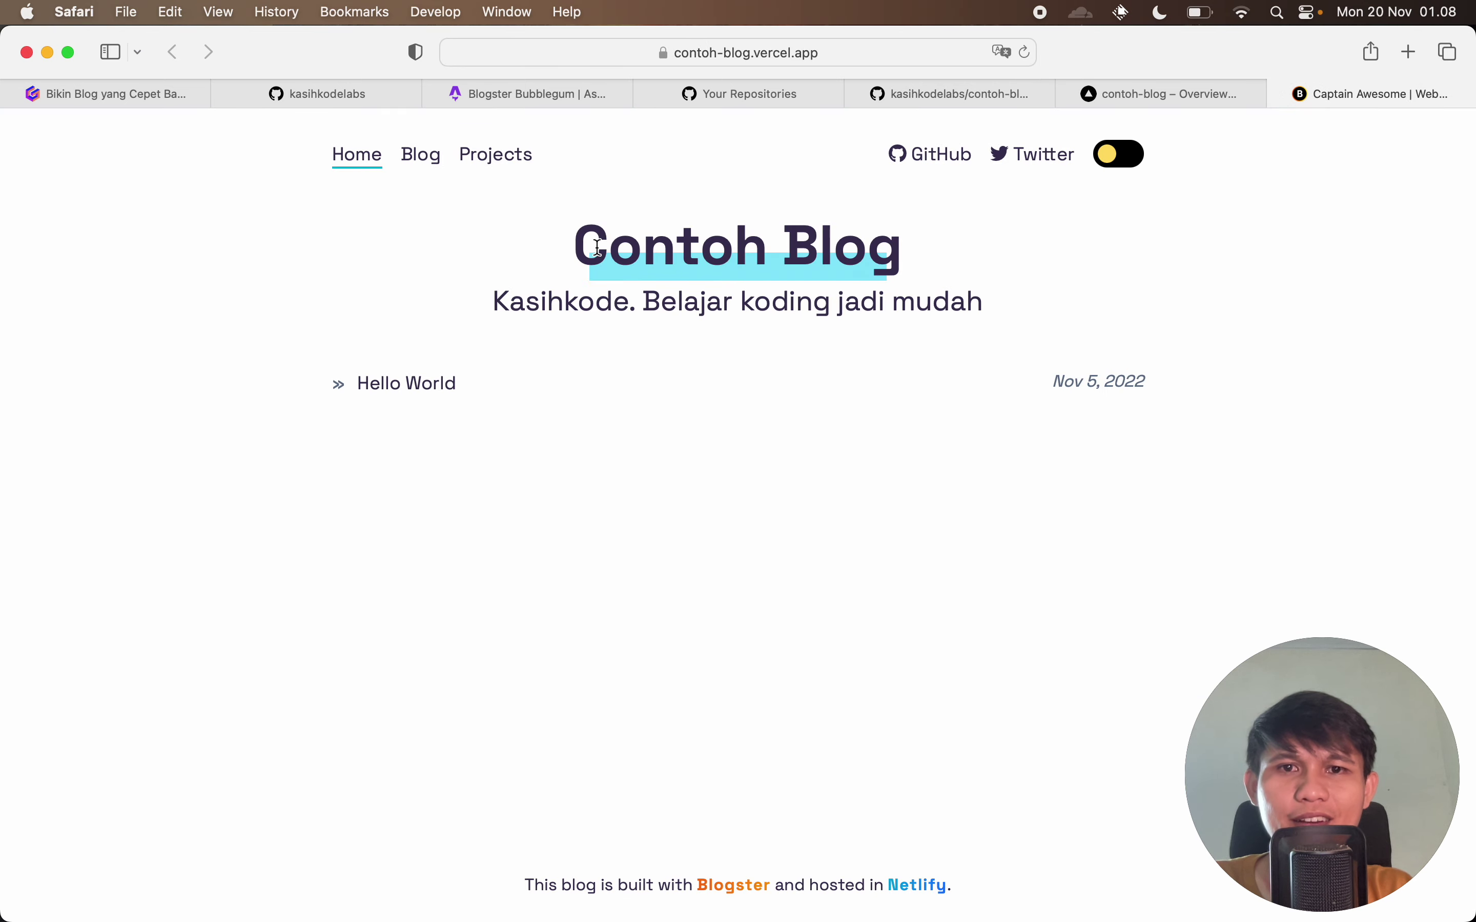
{"action": "left_click_drag", "start_coordinate": [610, 246], "coordinate": [866, 250]}
Close the Vercel project page and compare the live blog's headline with the contoh-blog repository on GitHub.
{"action": "left_click", "coordinate": [1130, 86]}
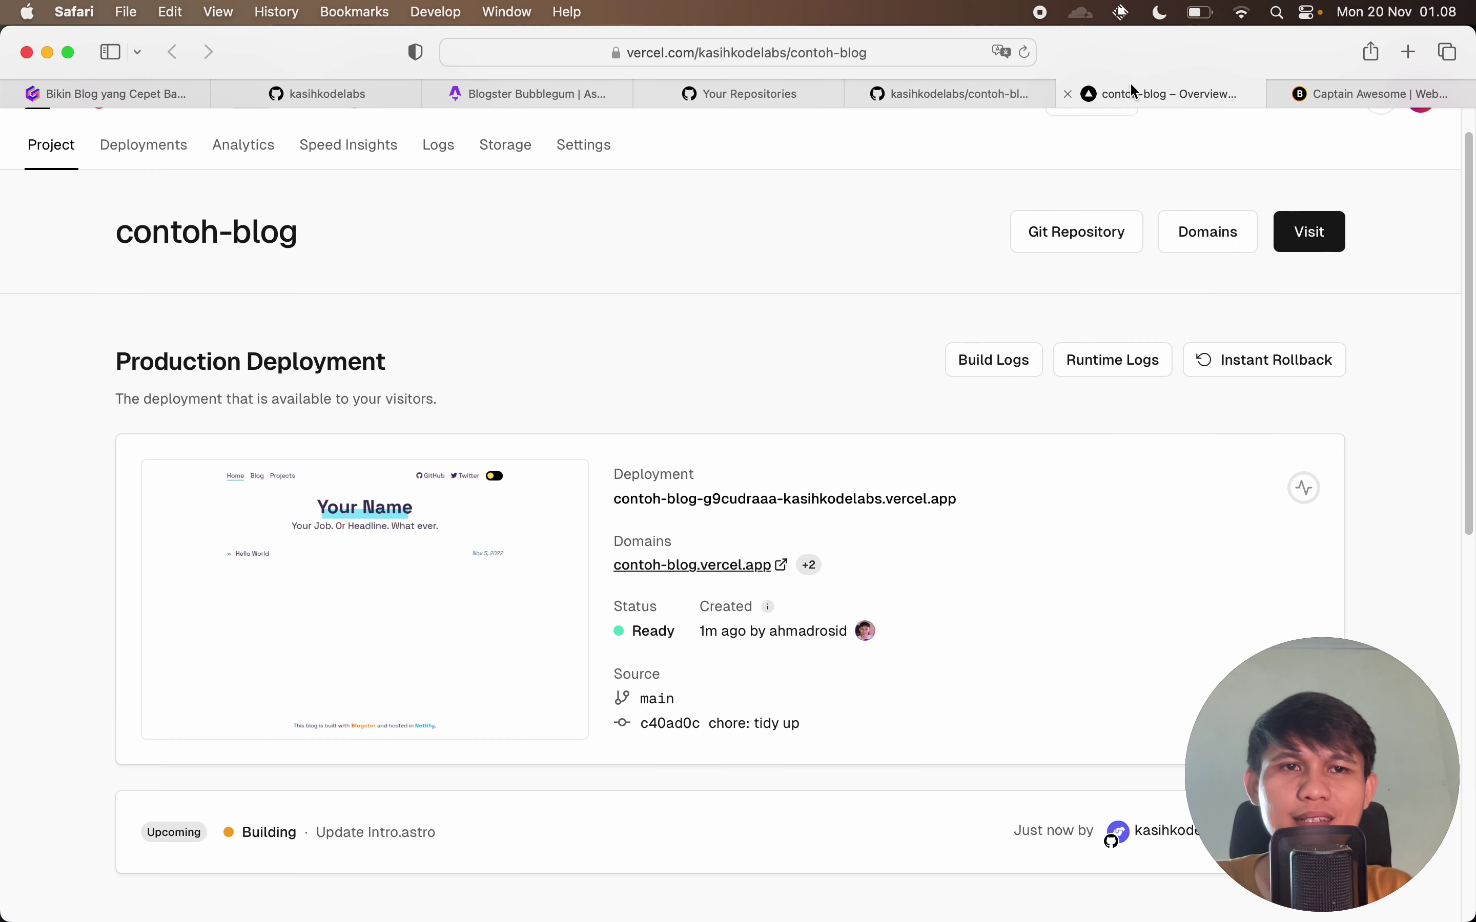
{"action": "left_click", "coordinate": [1067, 93]}
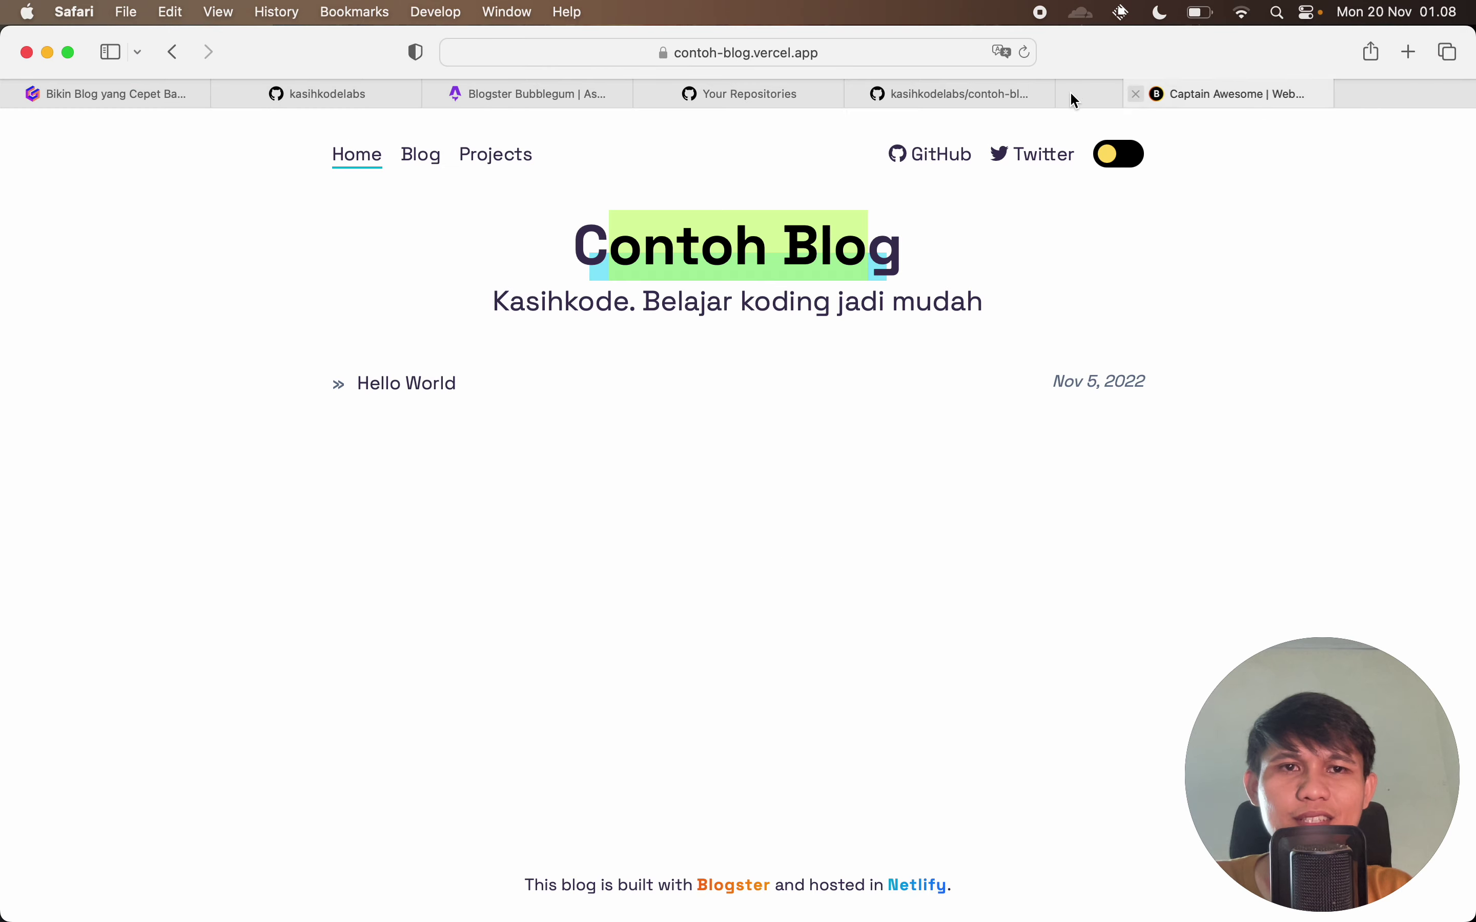
{"action": "left_click", "coordinate": [930, 86]}
{"action": "left_click", "coordinate": [1341, 93]}
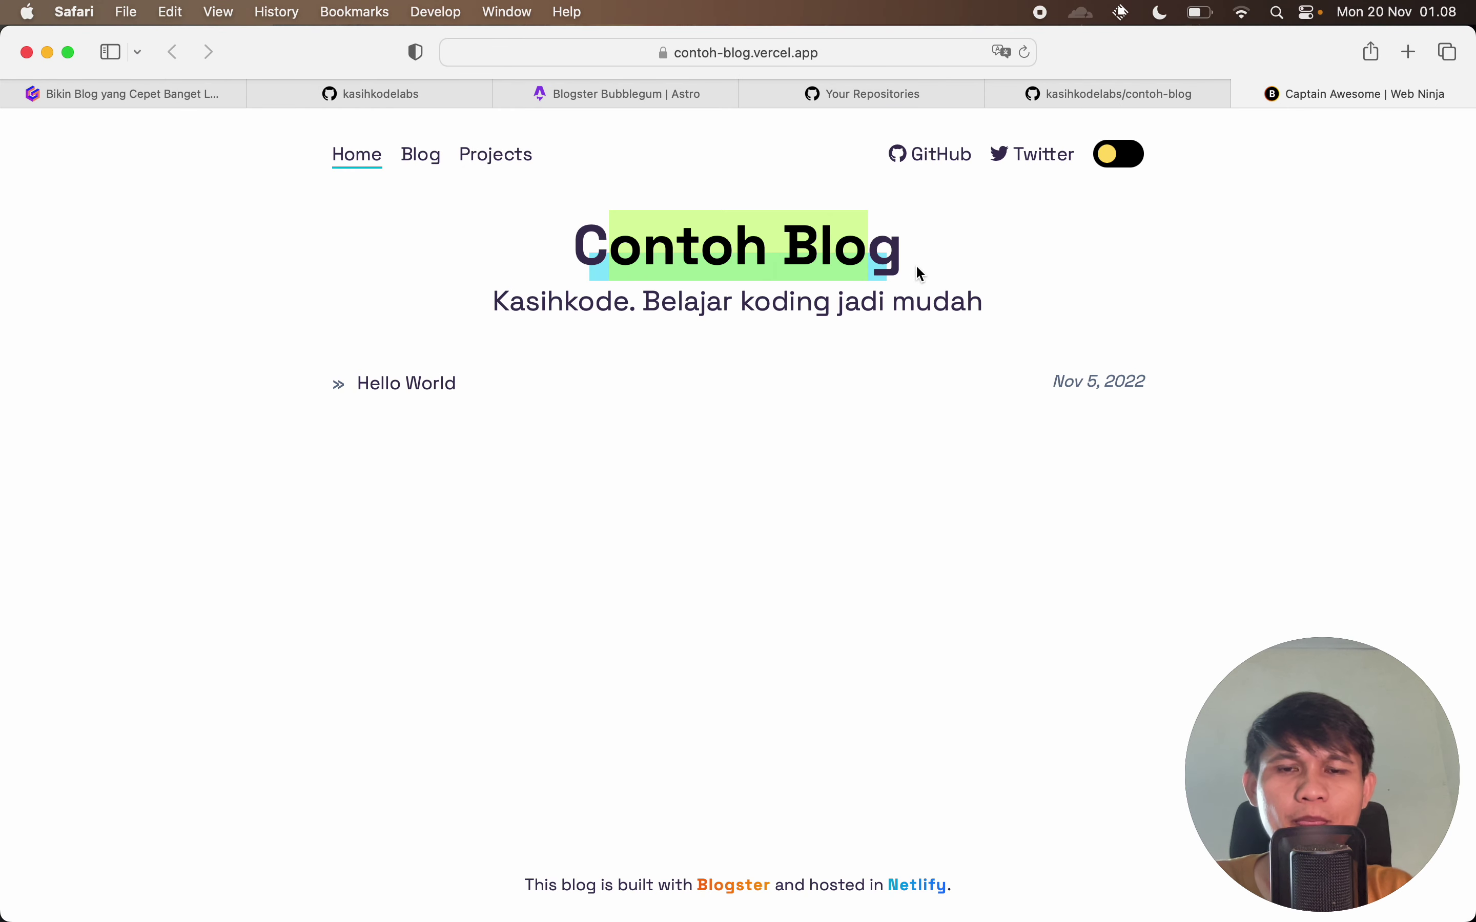
{"action": "left_click_drag", "start_coordinate": [527, 297], "coordinate": [863, 302]}
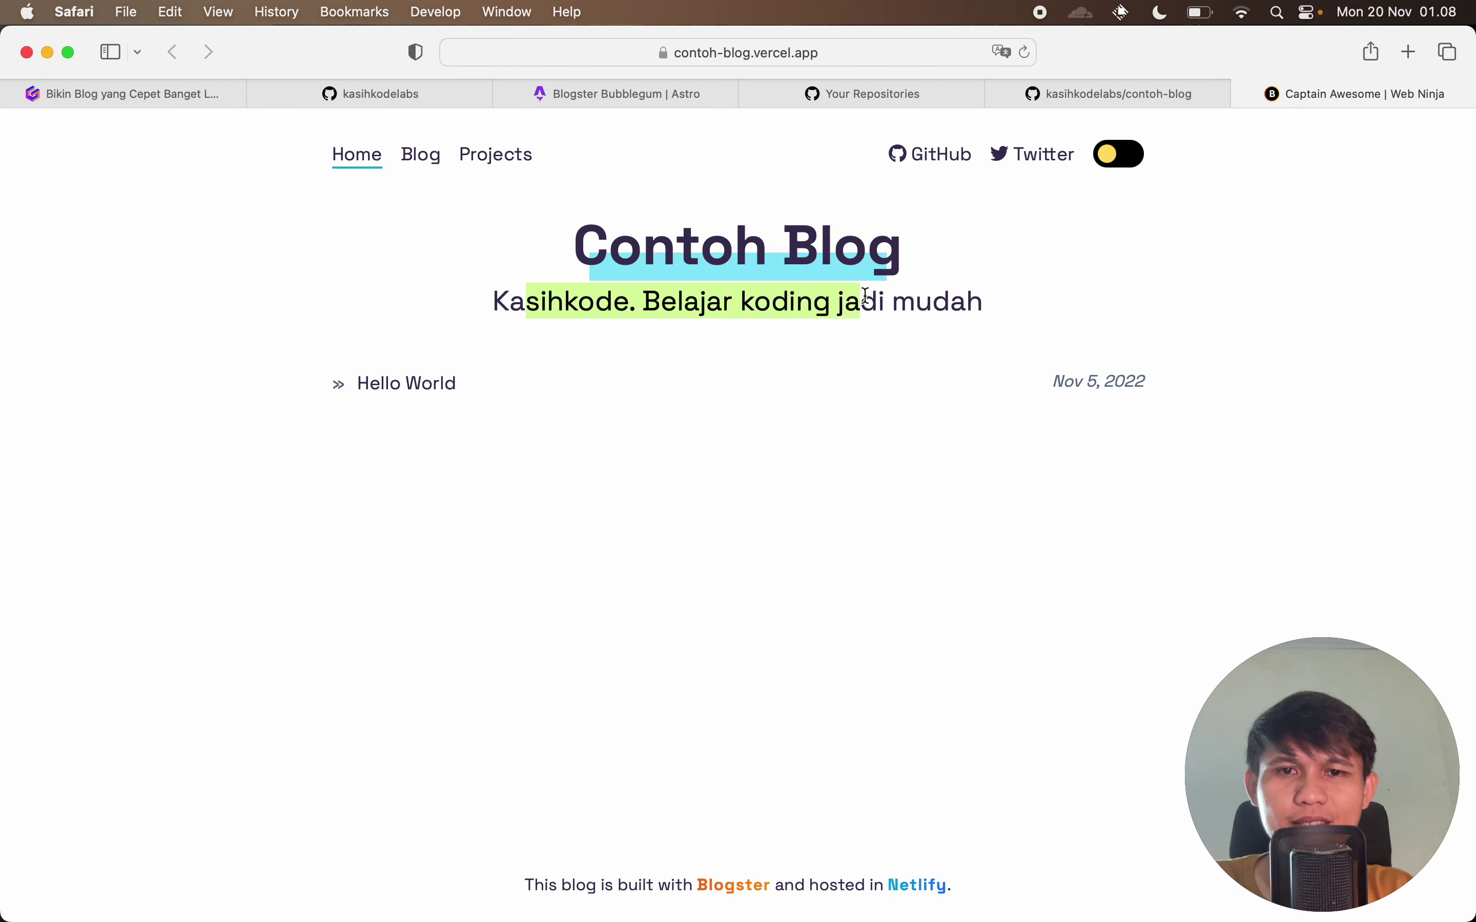
{"action": "left_click", "coordinate": [1144, 86]}
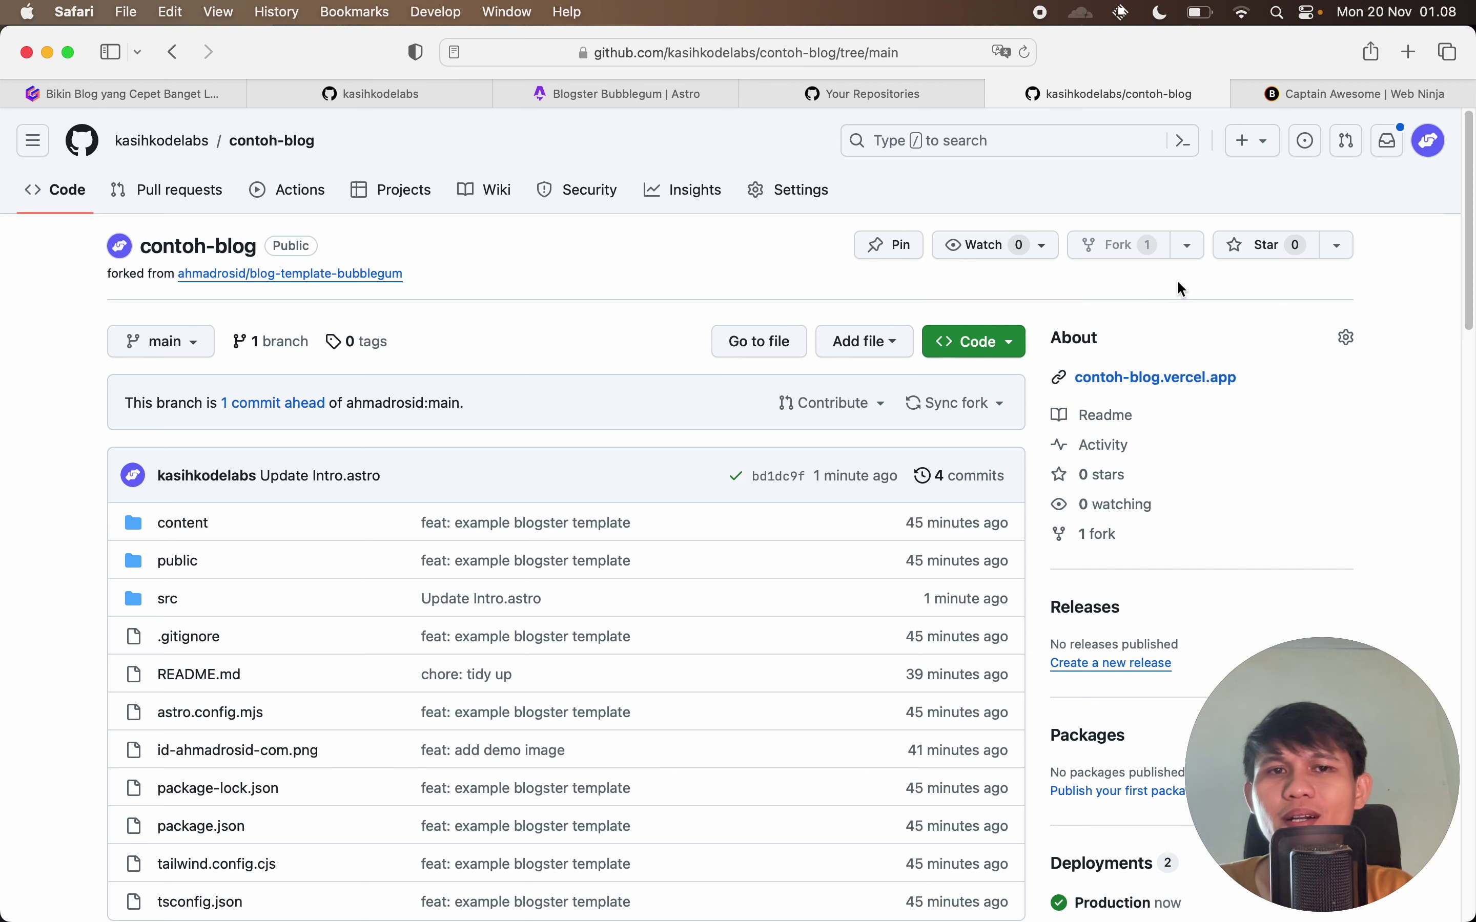
{"action": "left_click", "coordinate": [1274, 95]}
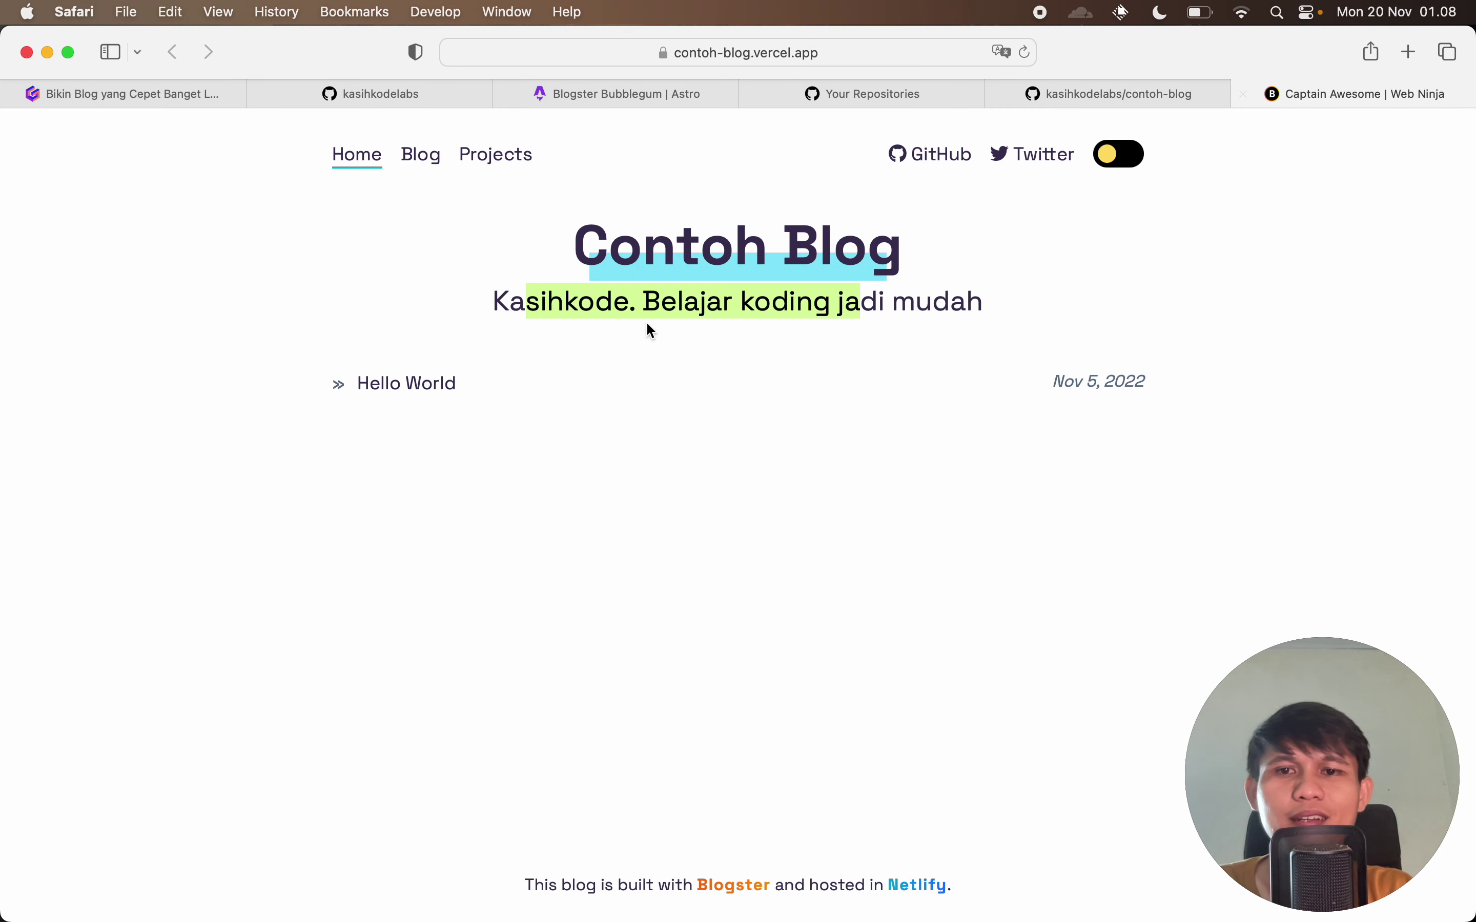
View the Hello World post on the live blog and open its source file content/blog/hello-world.md on GitHub.
{"action": "left_click", "coordinate": [368, 396]}
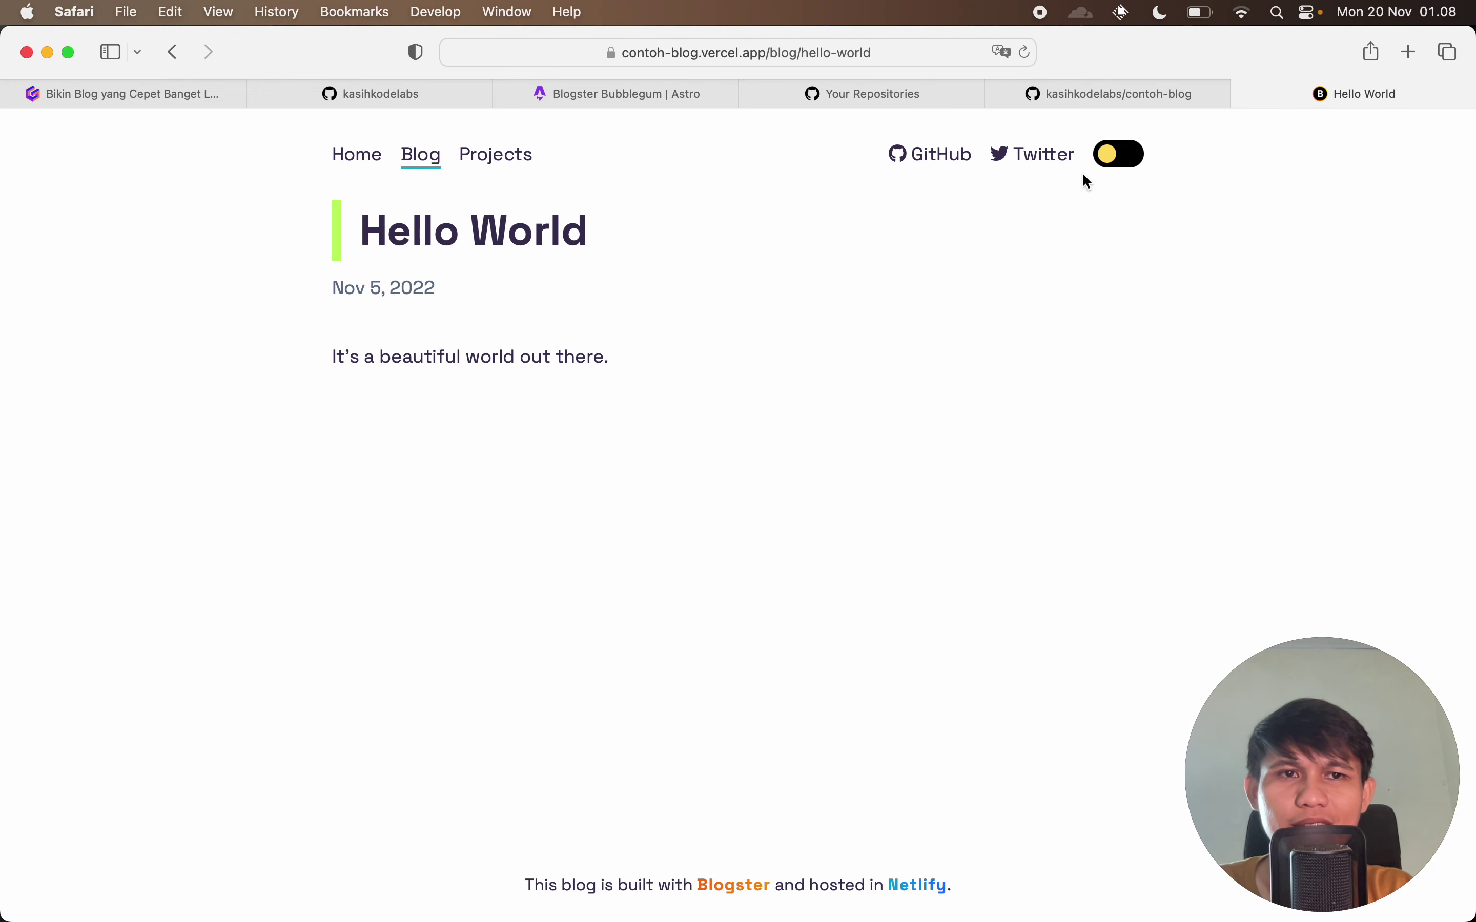
{"action": "left_click", "coordinate": [1082, 92]}
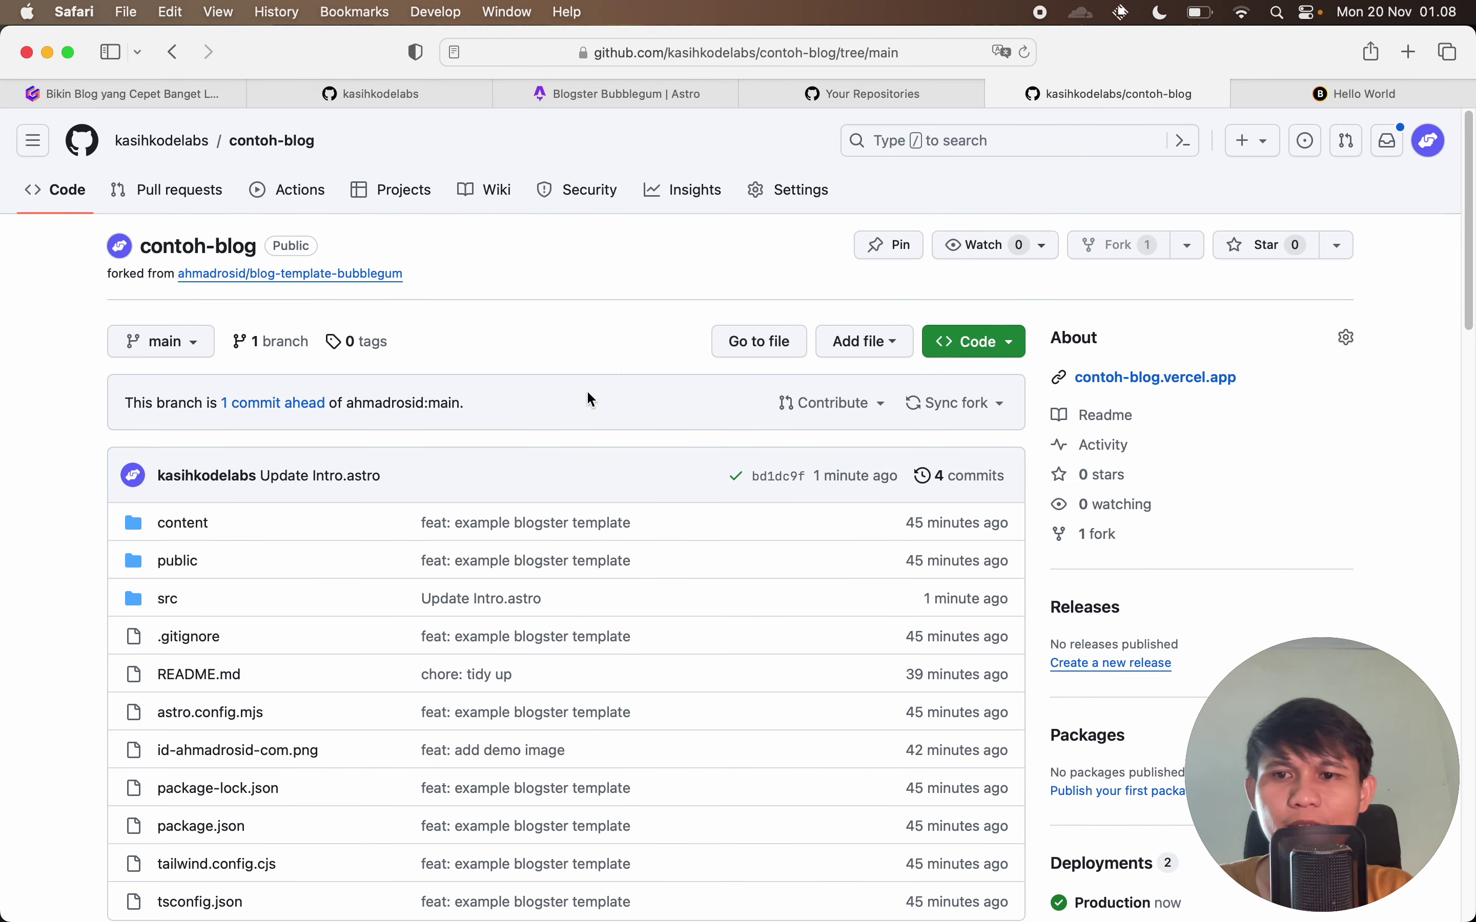
{"action": "left_click", "coordinate": [183, 525]}
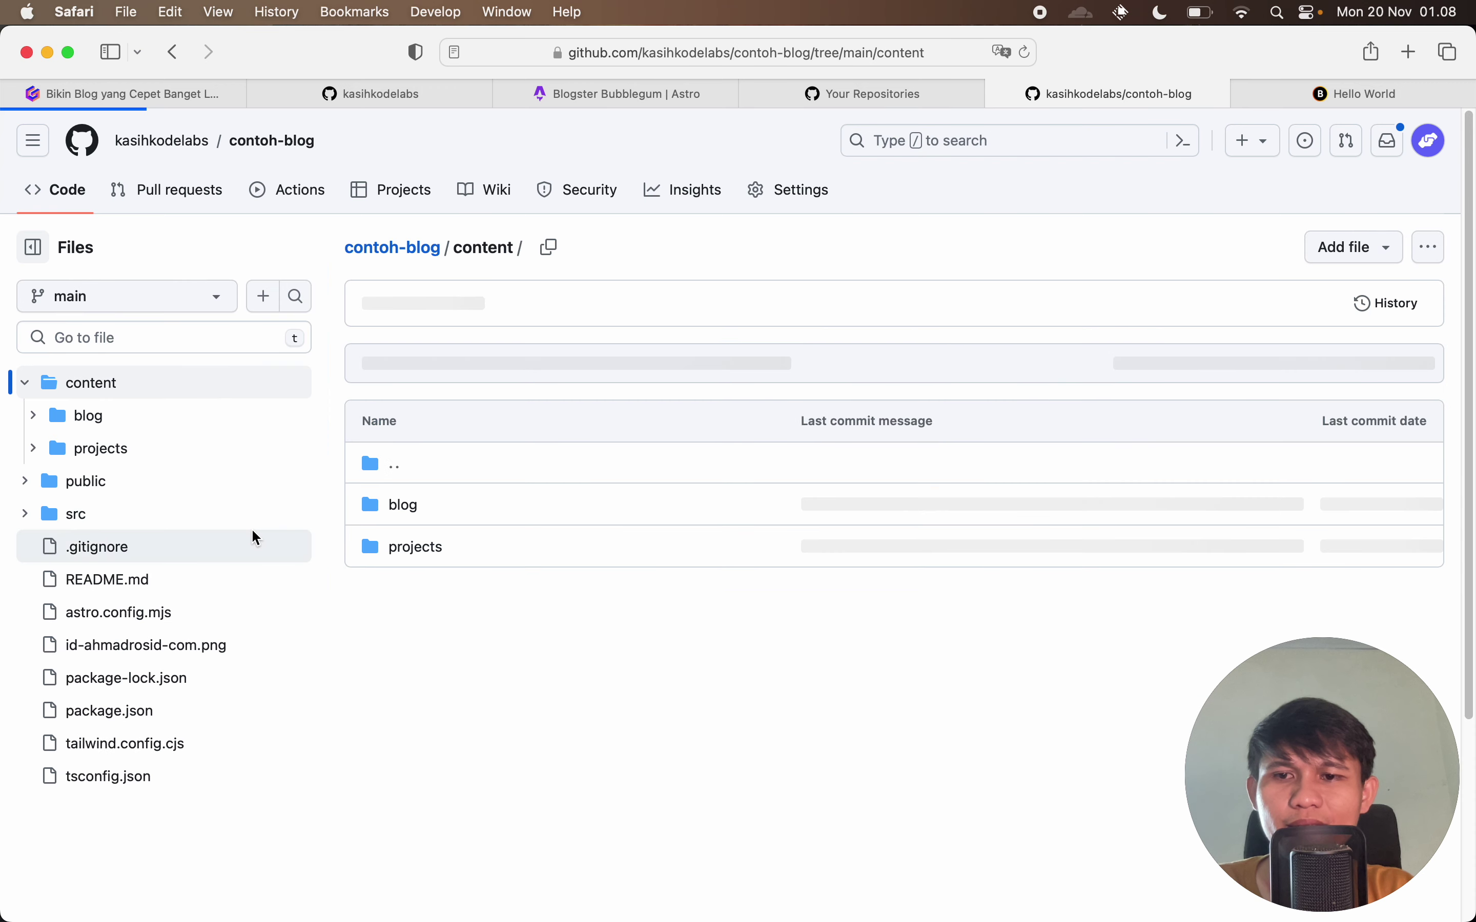
{"action": "left_click", "coordinate": [33, 415]}
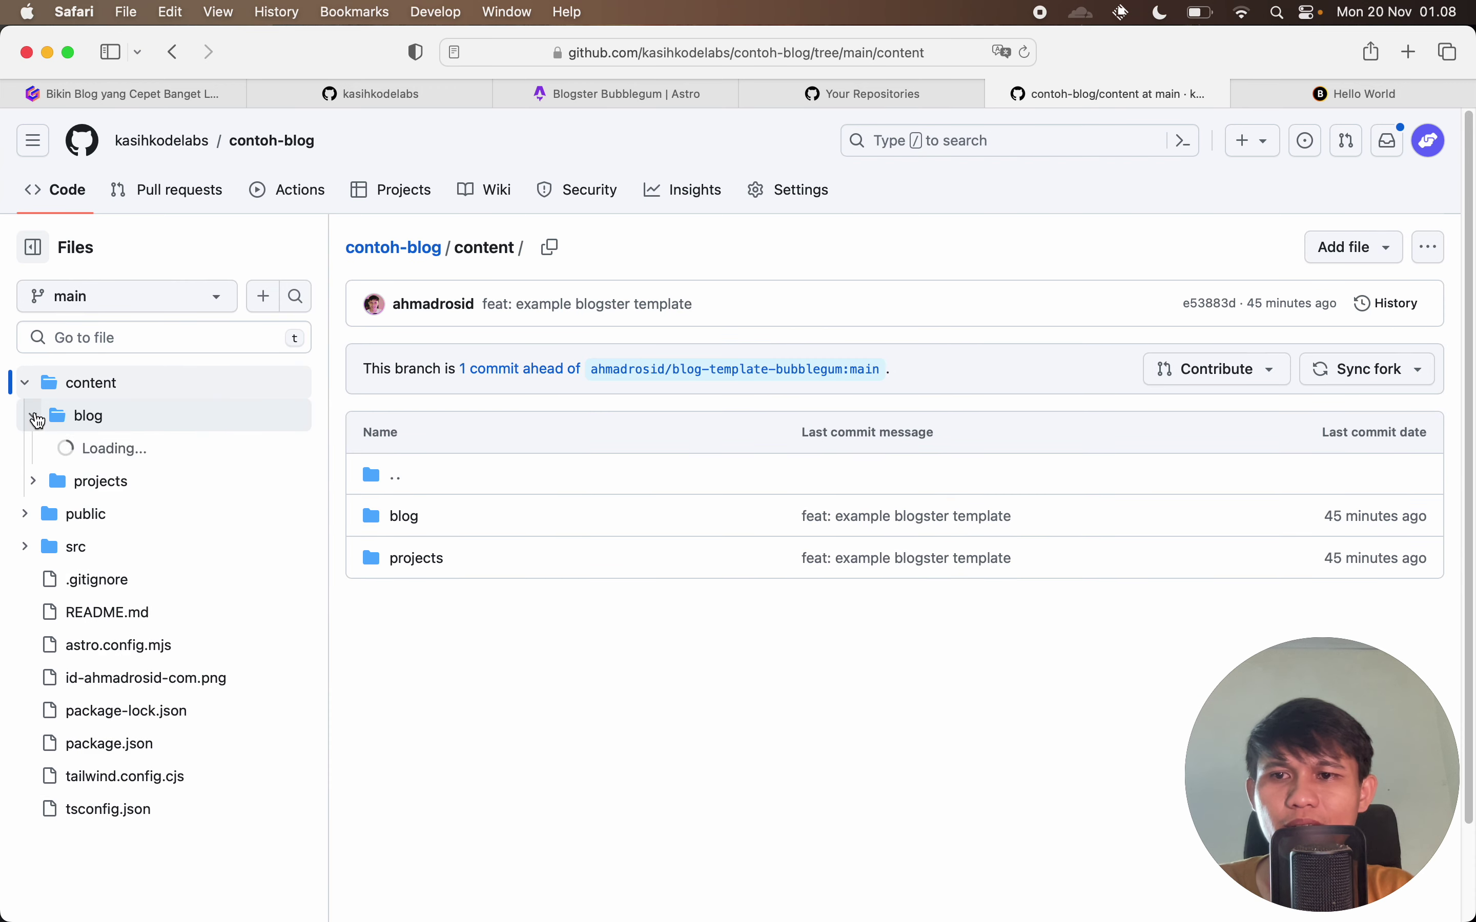
{"action": "left_click", "coordinate": [163, 580]}
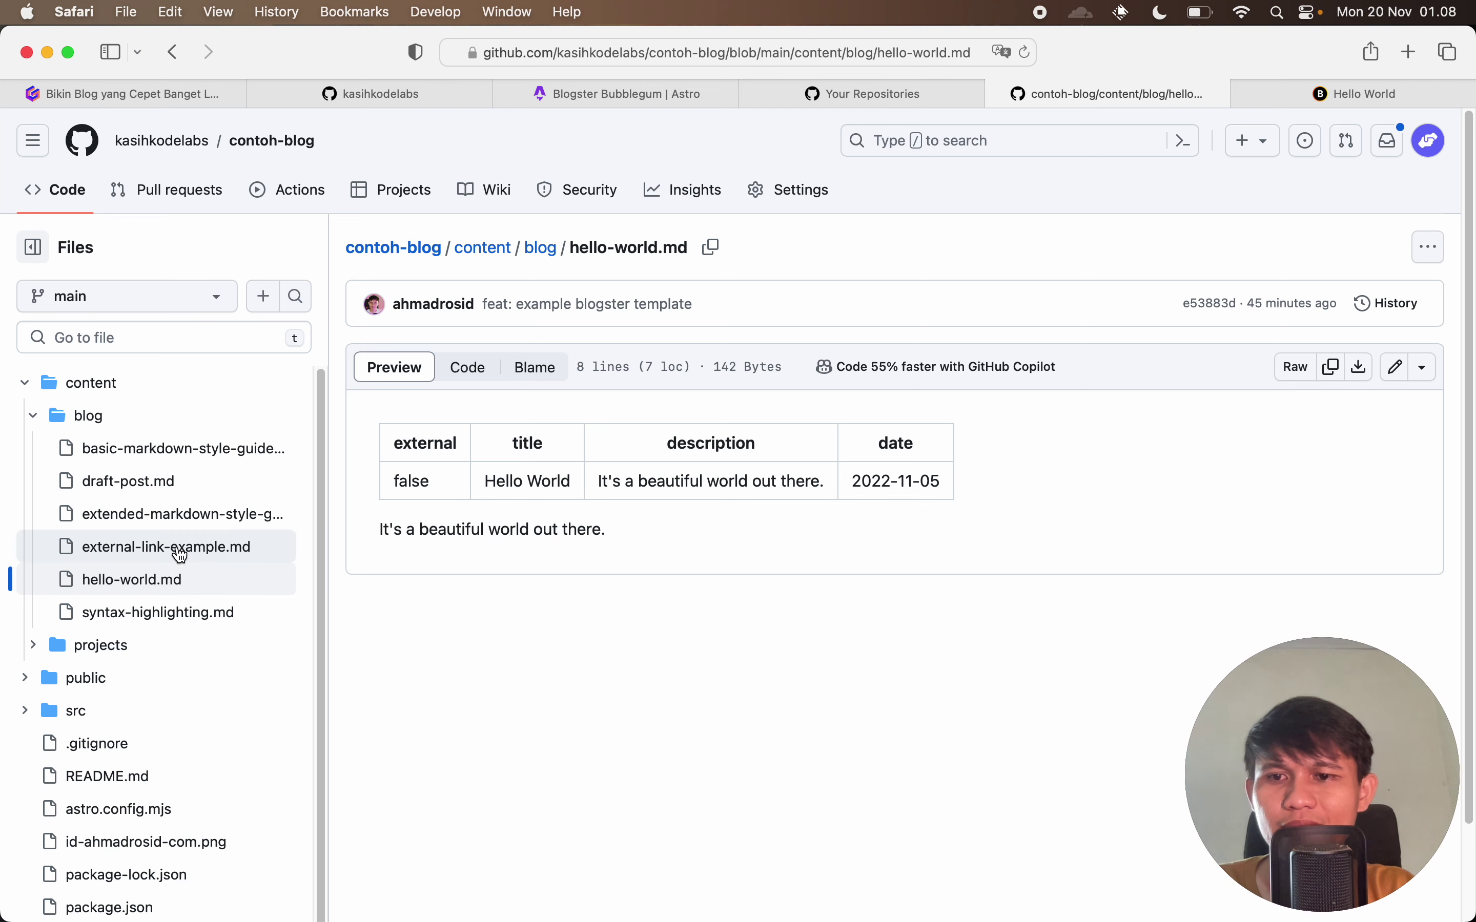
Examine the draft field of basic-markdown-style-guide.md and look back at the live Hello World post.
{"action": "left_click", "coordinate": [161, 454]}
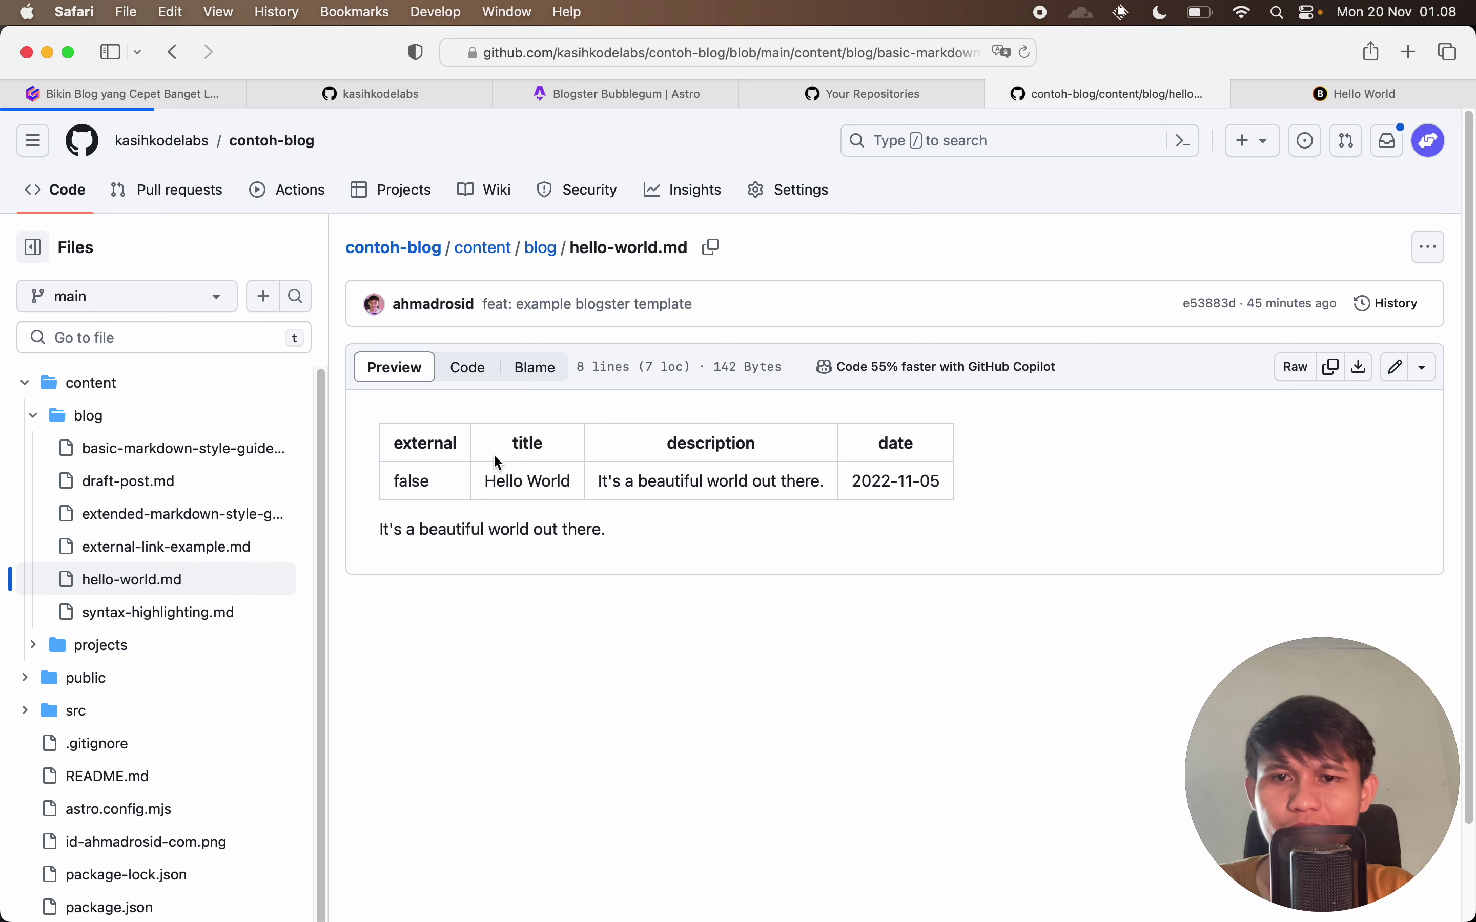
{"action": "double_click", "coordinate": [504, 437]}
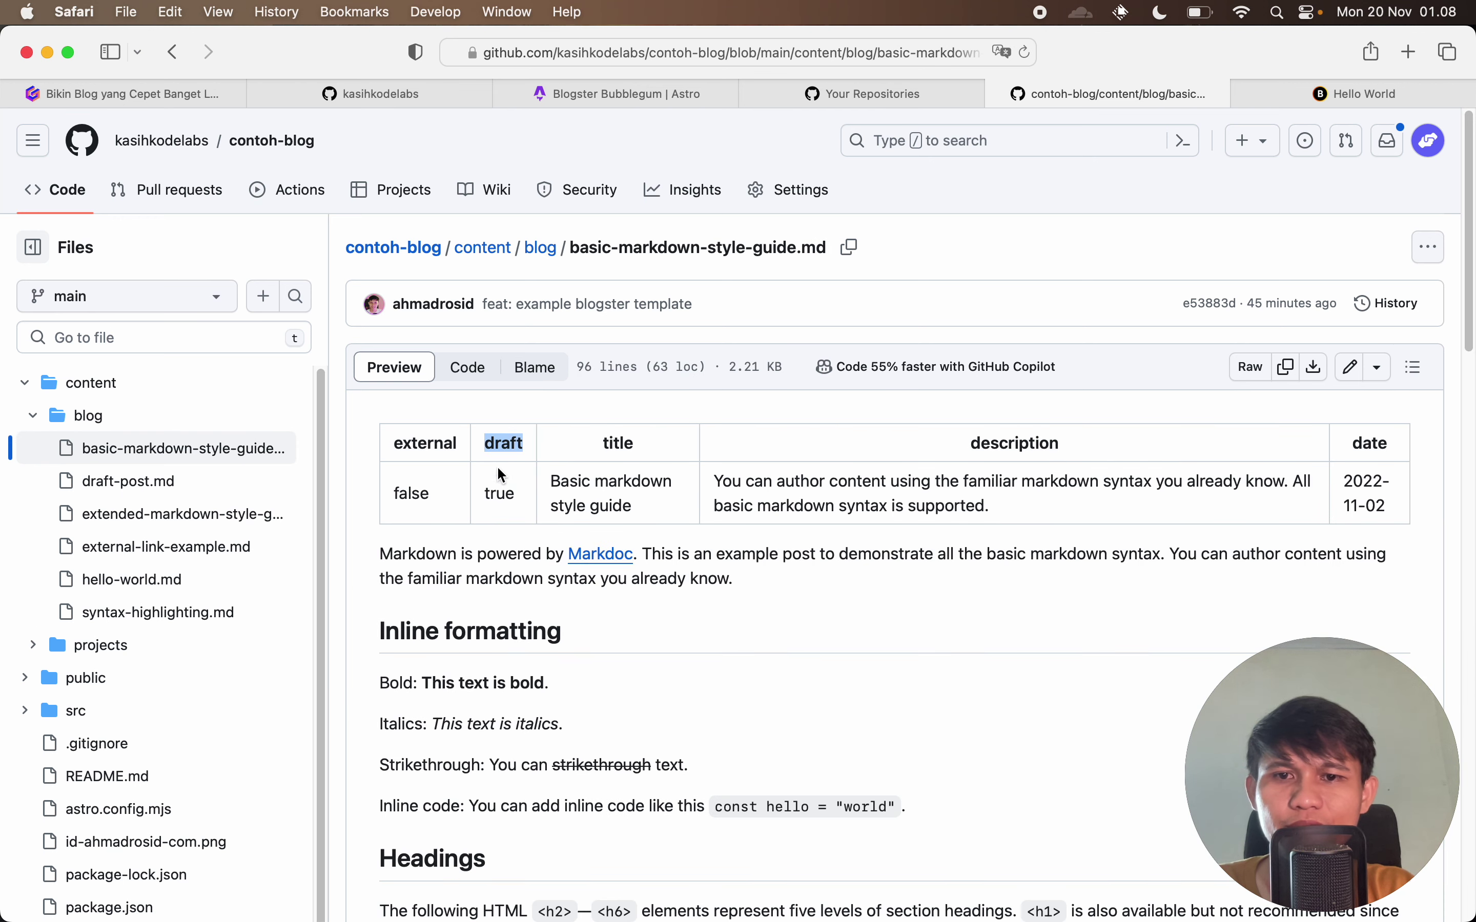
{"action": "double_click", "coordinate": [499, 493]}
{"action": "left_click", "coordinate": [503, 444]}
{"action": "double_click", "coordinate": [504, 444]}
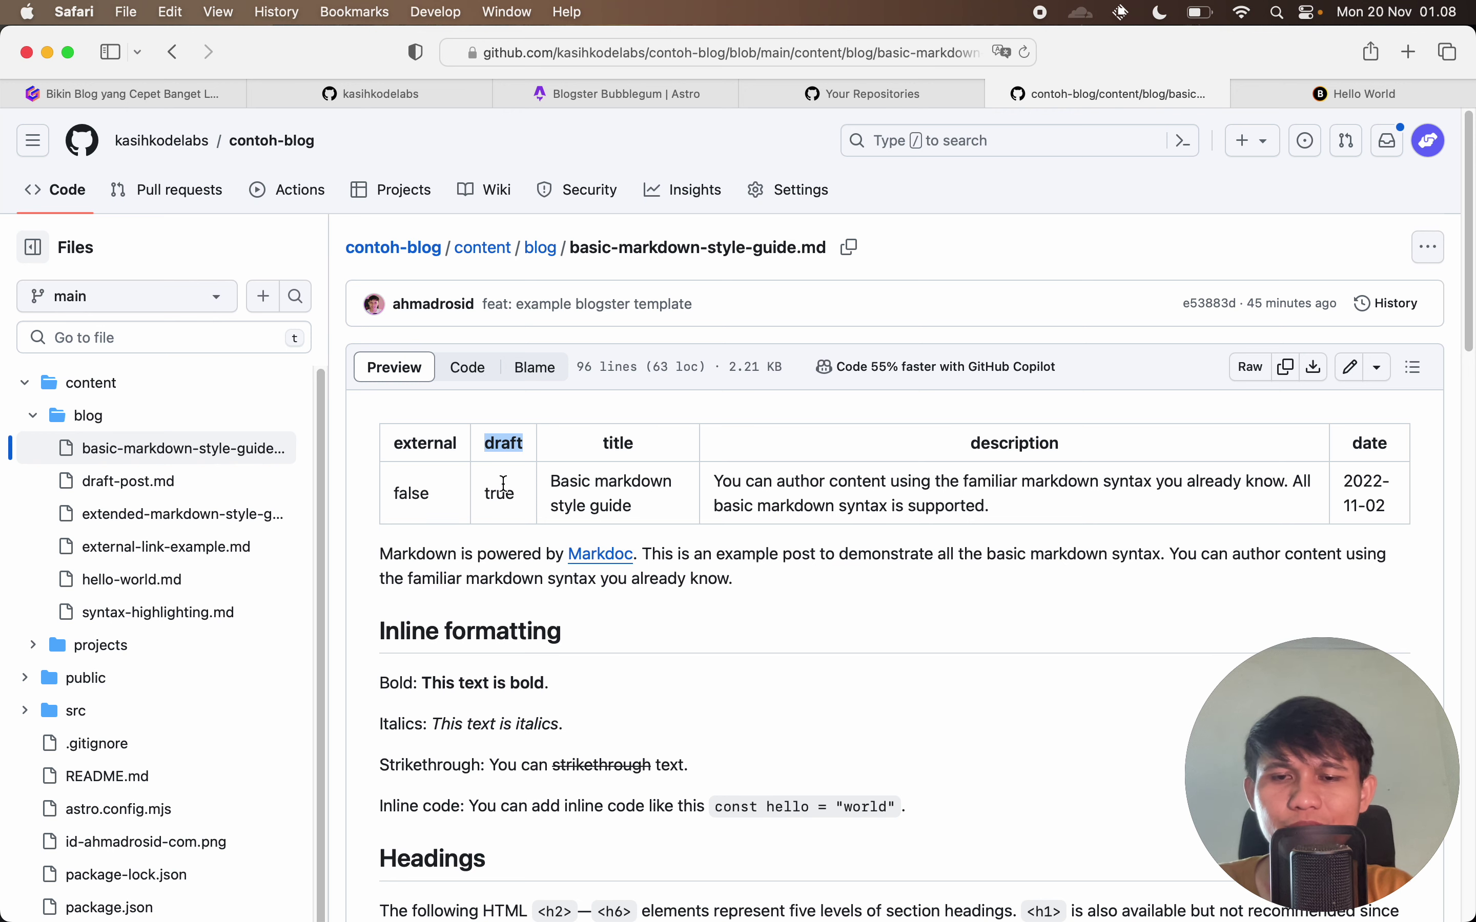
{"action": "double_click", "coordinate": [501, 491]}
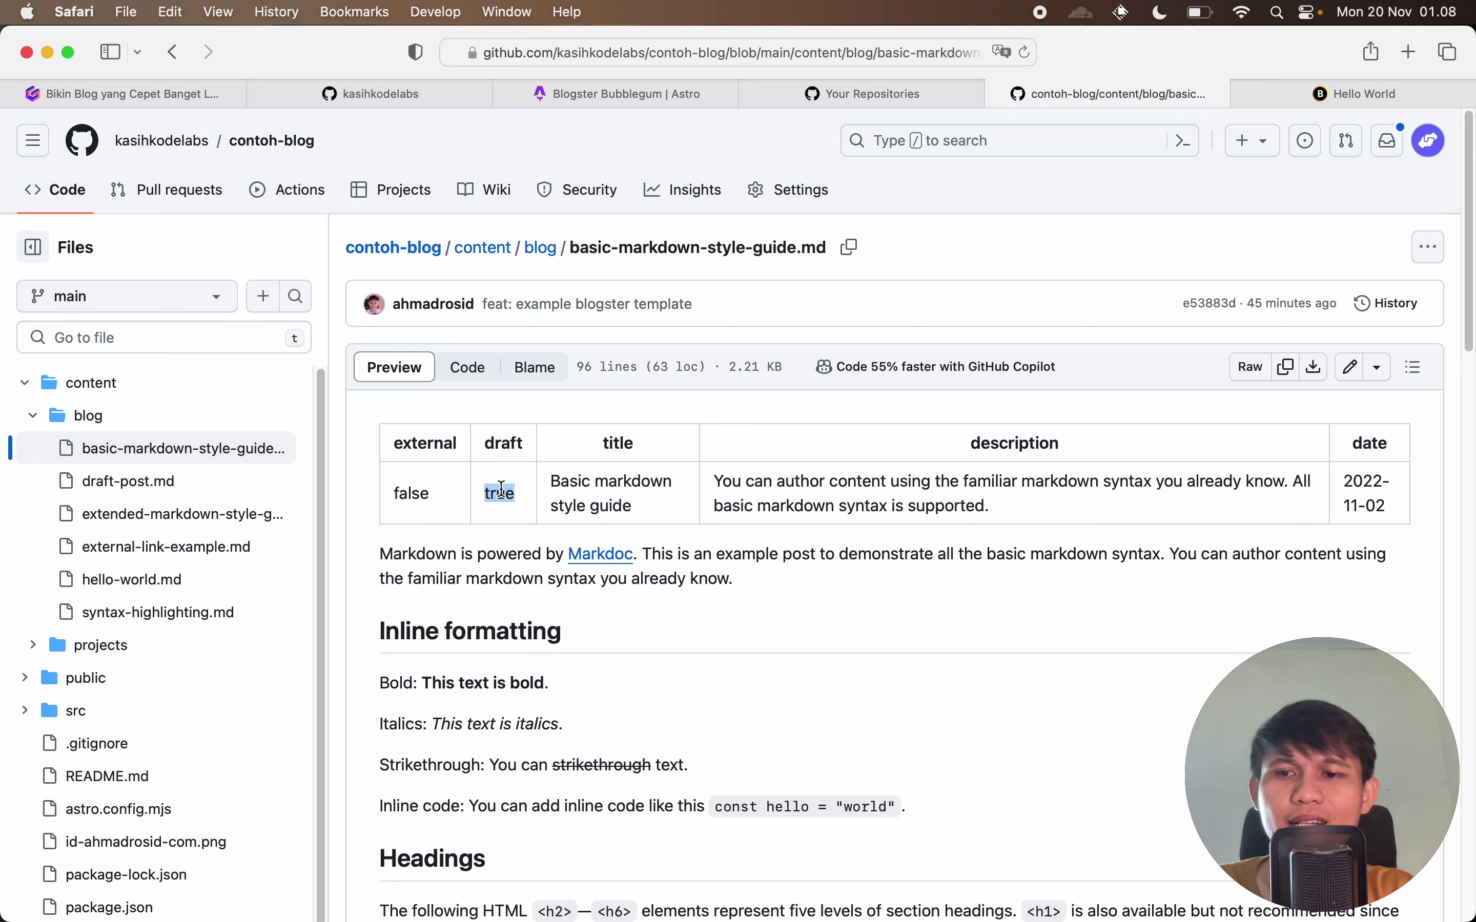
{"action": "left_click", "coordinate": [1275, 98]}
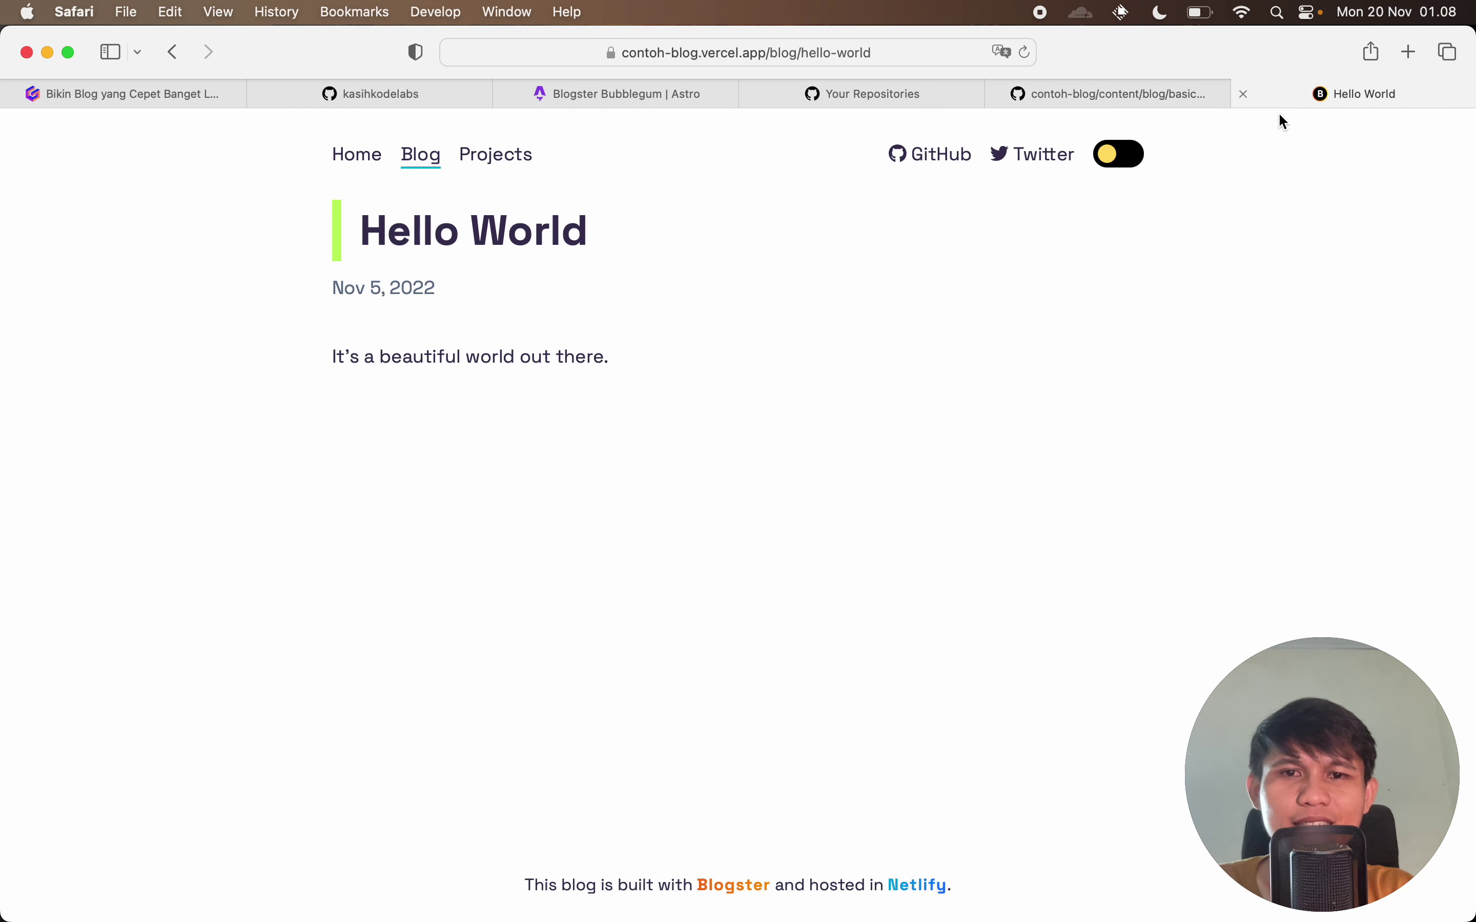
Add the line "From kasihkode.com" below the body text of hello-world.md and commit directly to main as "Update hello-world.md".
{"action": "left_click", "coordinate": [1071, 94]}
{"action": "left_click", "coordinate": [199, 578]}
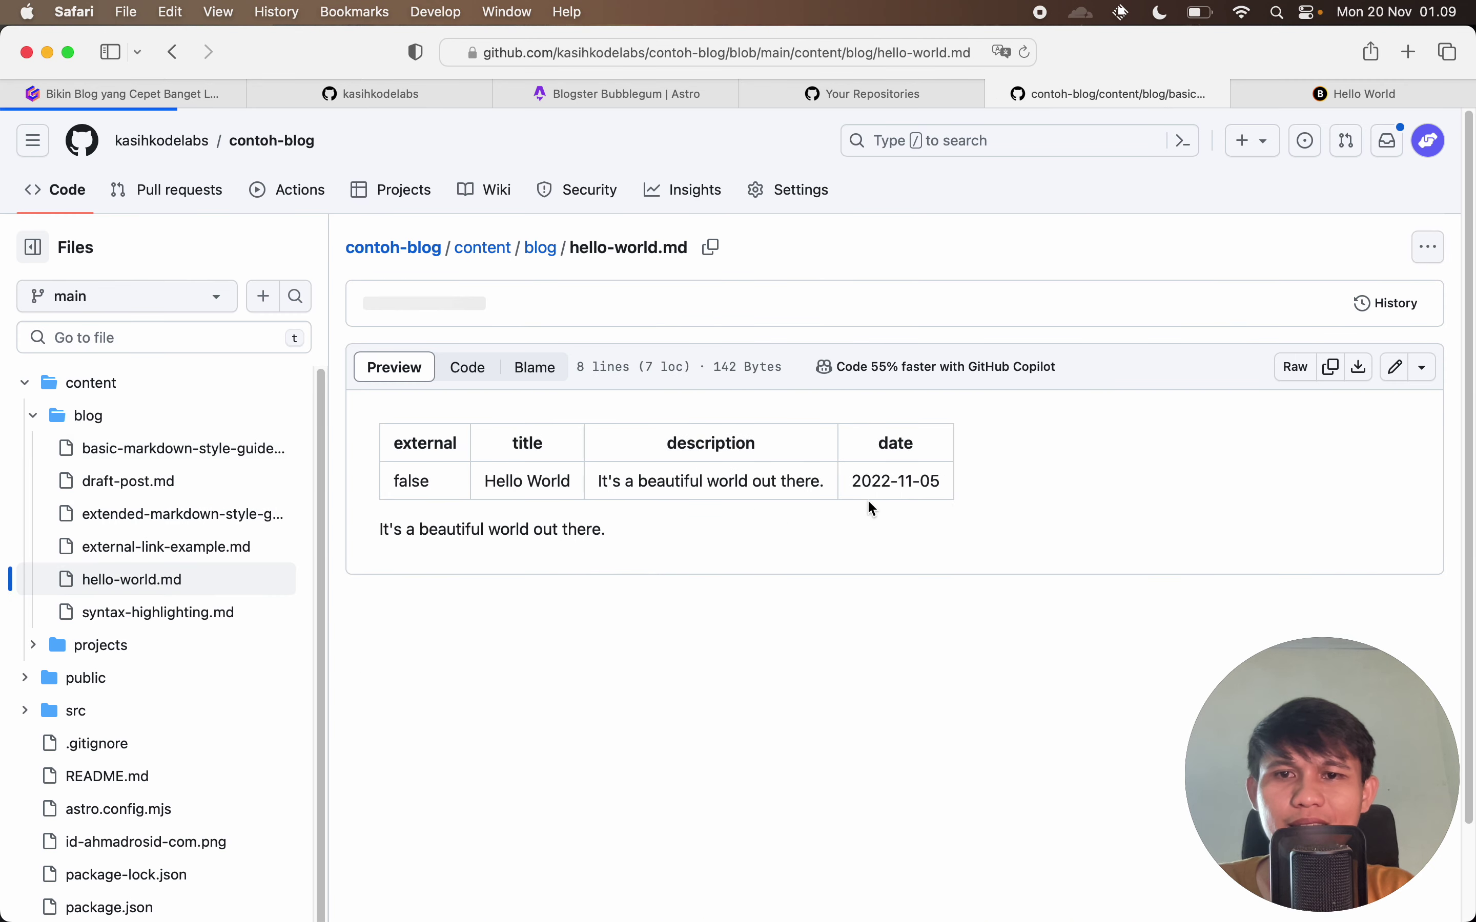
{"action": "left_click", "coordinate": [1396, 369]}
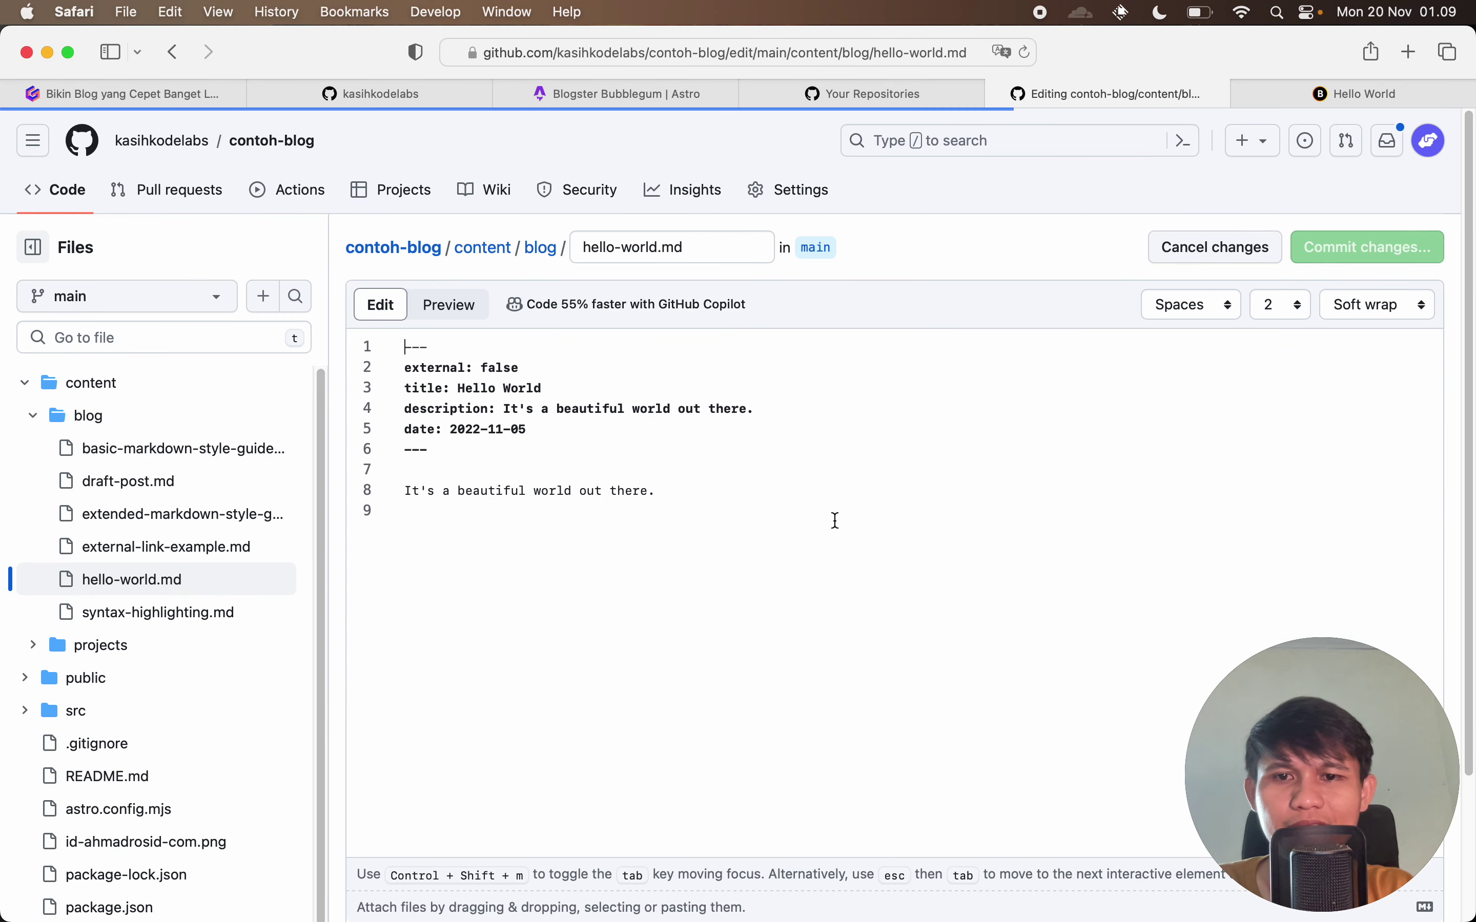
{"action": "key", "text": "Return"}
{"action": "key", "text": "Return"}
{"action": "type", "text": "From kasihkode.com"}
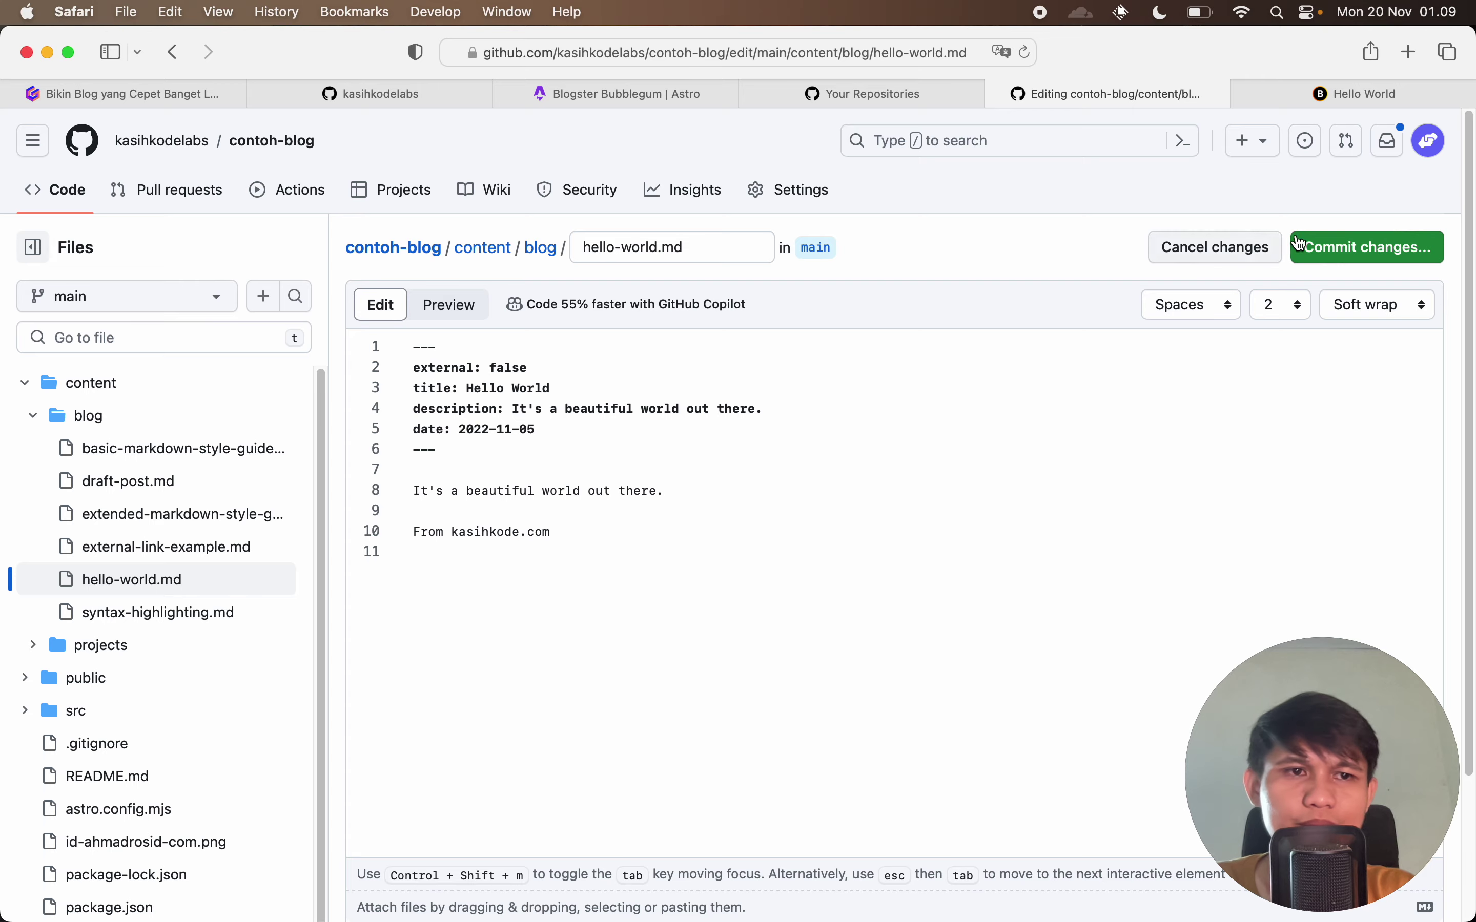
{"action": "left_click", "coordinate": [1347, 259]}
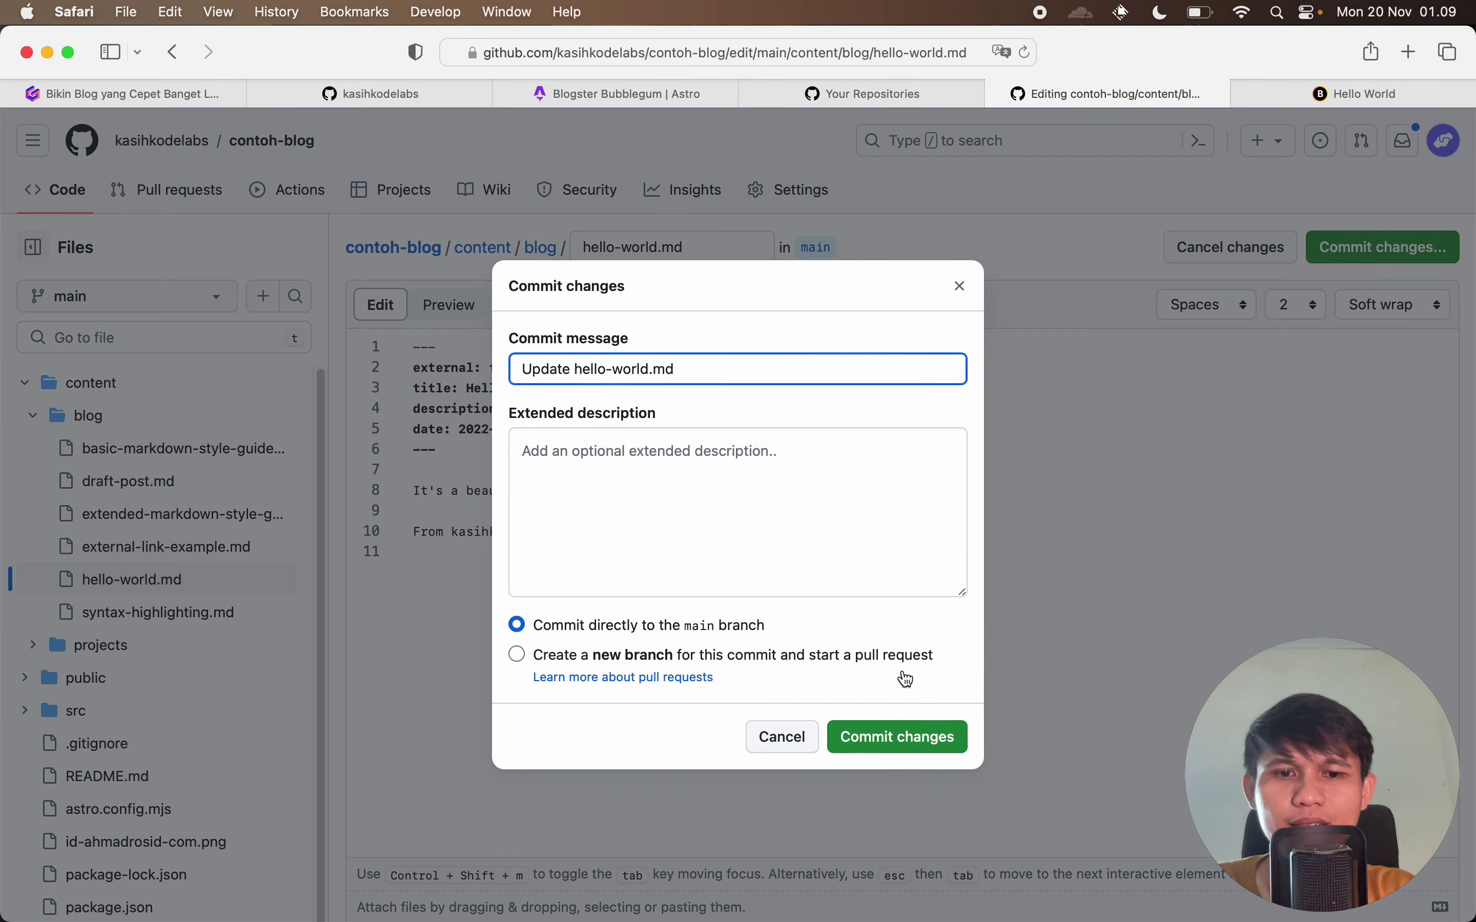
{"action": "left_click", "coordinate": [890, 737]}
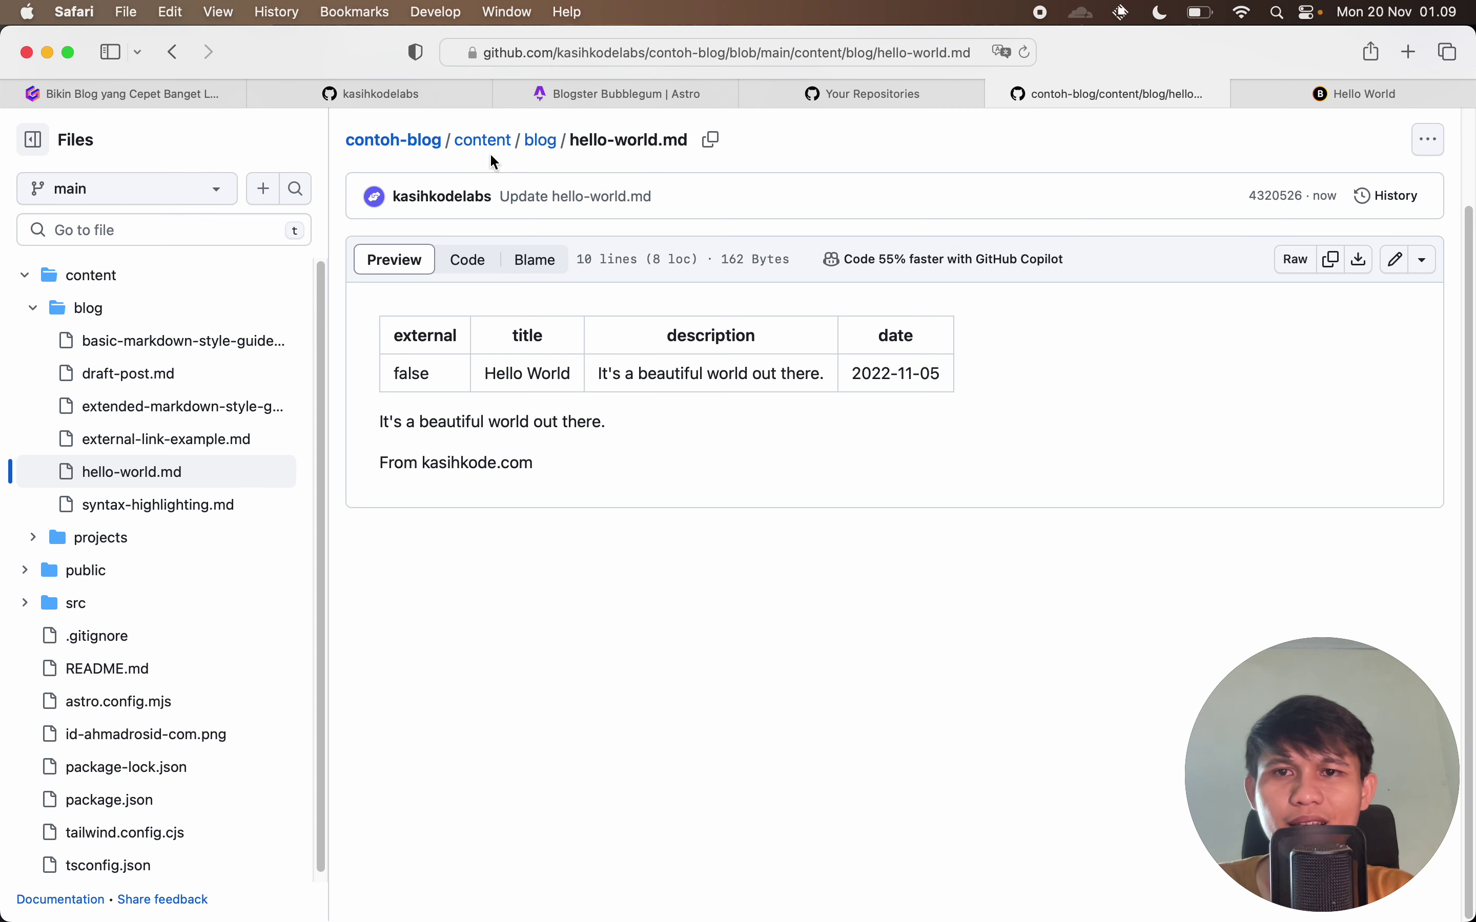
Check the latest commit's Vercel deployment status on the repository's main page and reload the live Hello World post.
{"action": "left_click", "coordinate": [394, 141]}
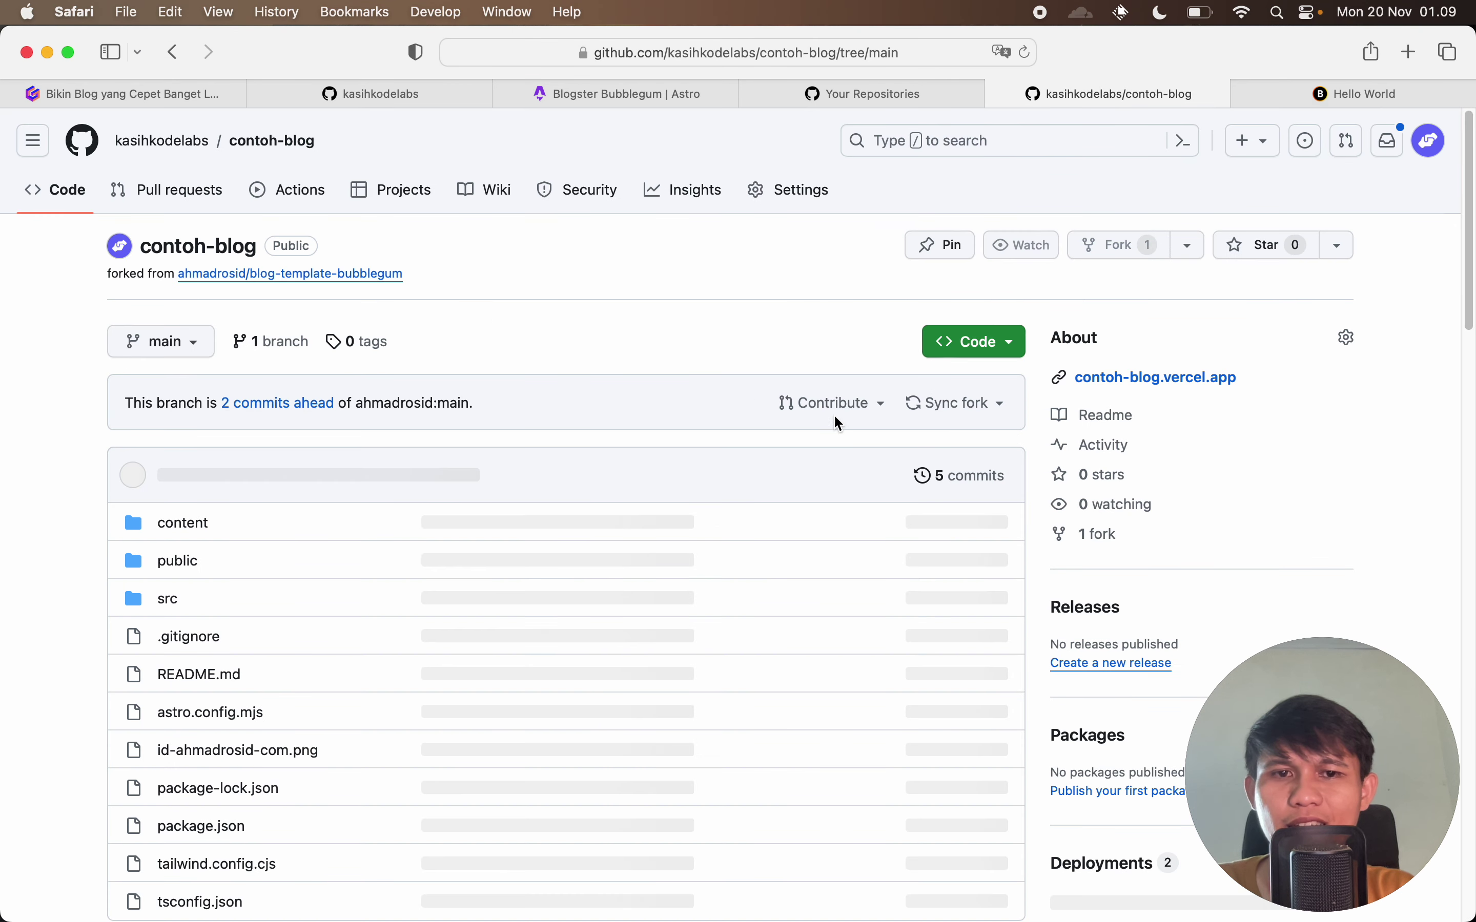
{"action": "left_click", "coordinate": [794, 477]}
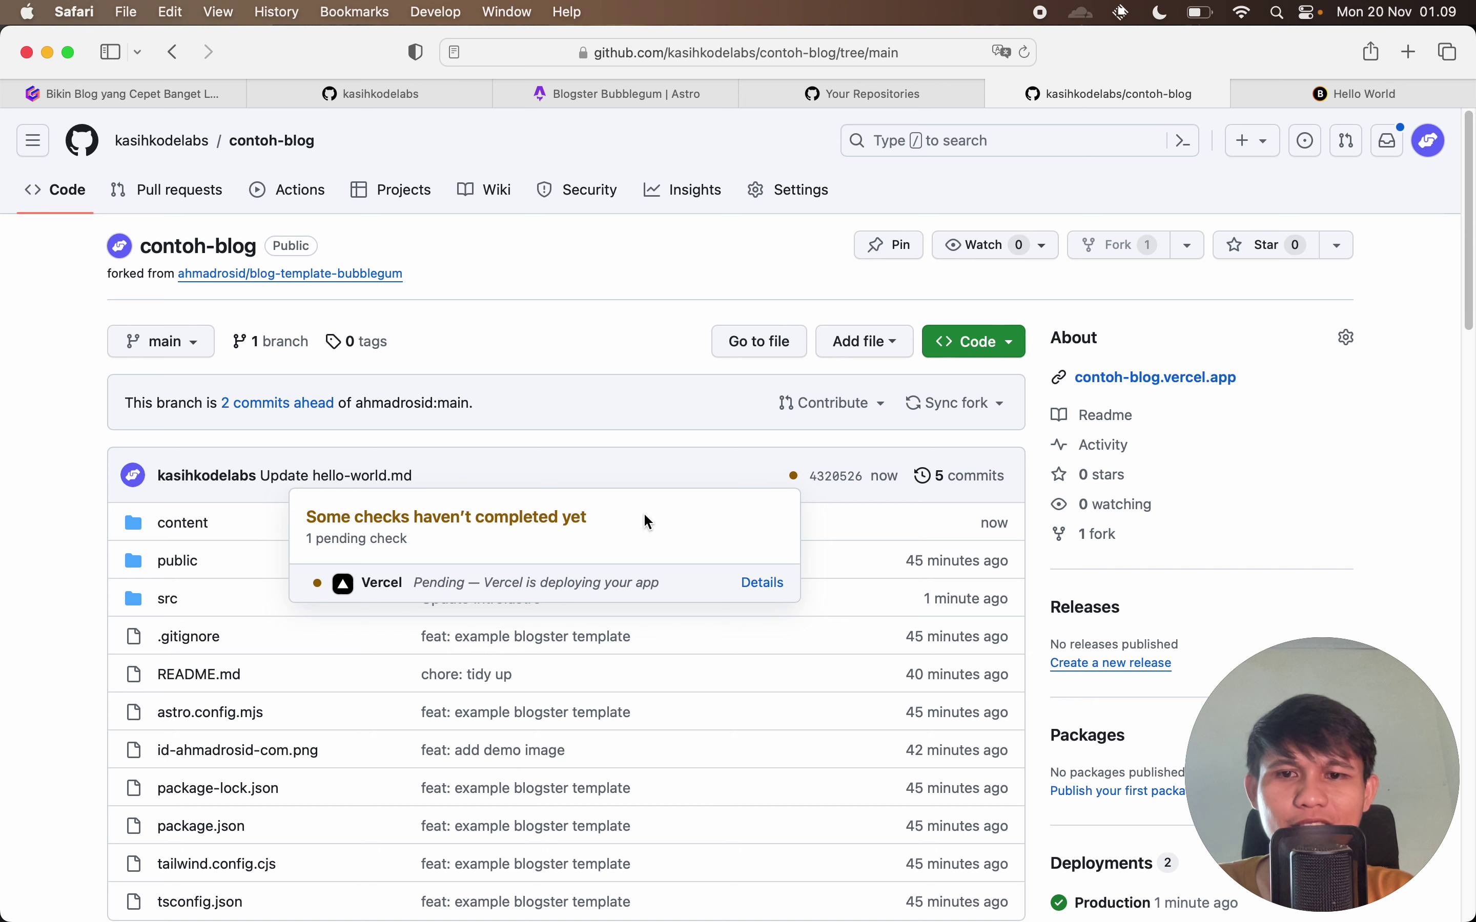
{"action": "left_click", "coordinate": [1280, 92]}
{"action": "key", "text": "super+r"}
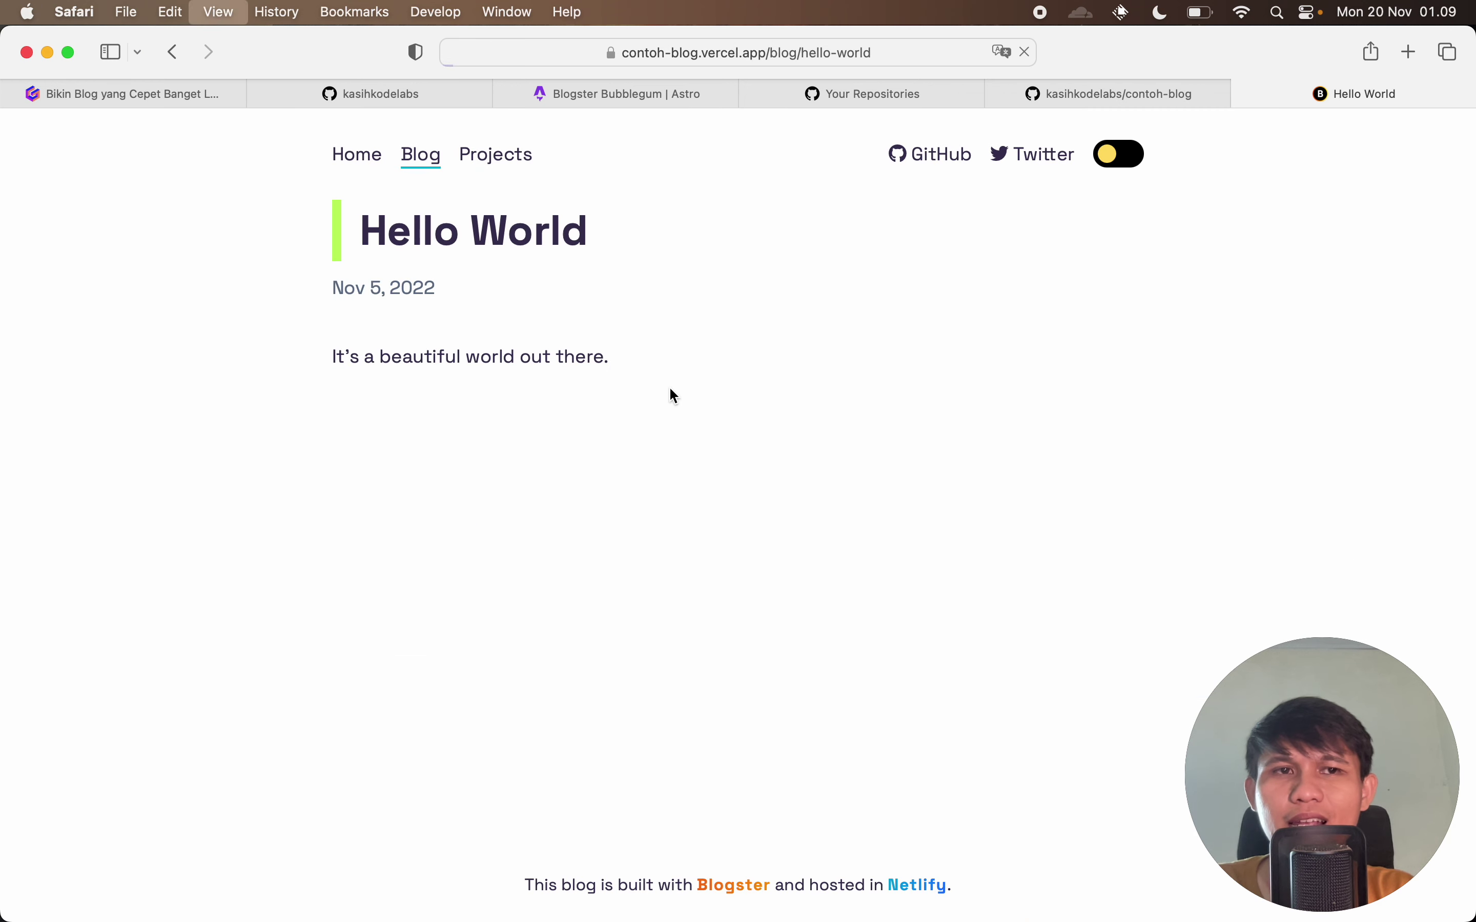
{"action": "left_click", "coordinate": [1120, 97]}
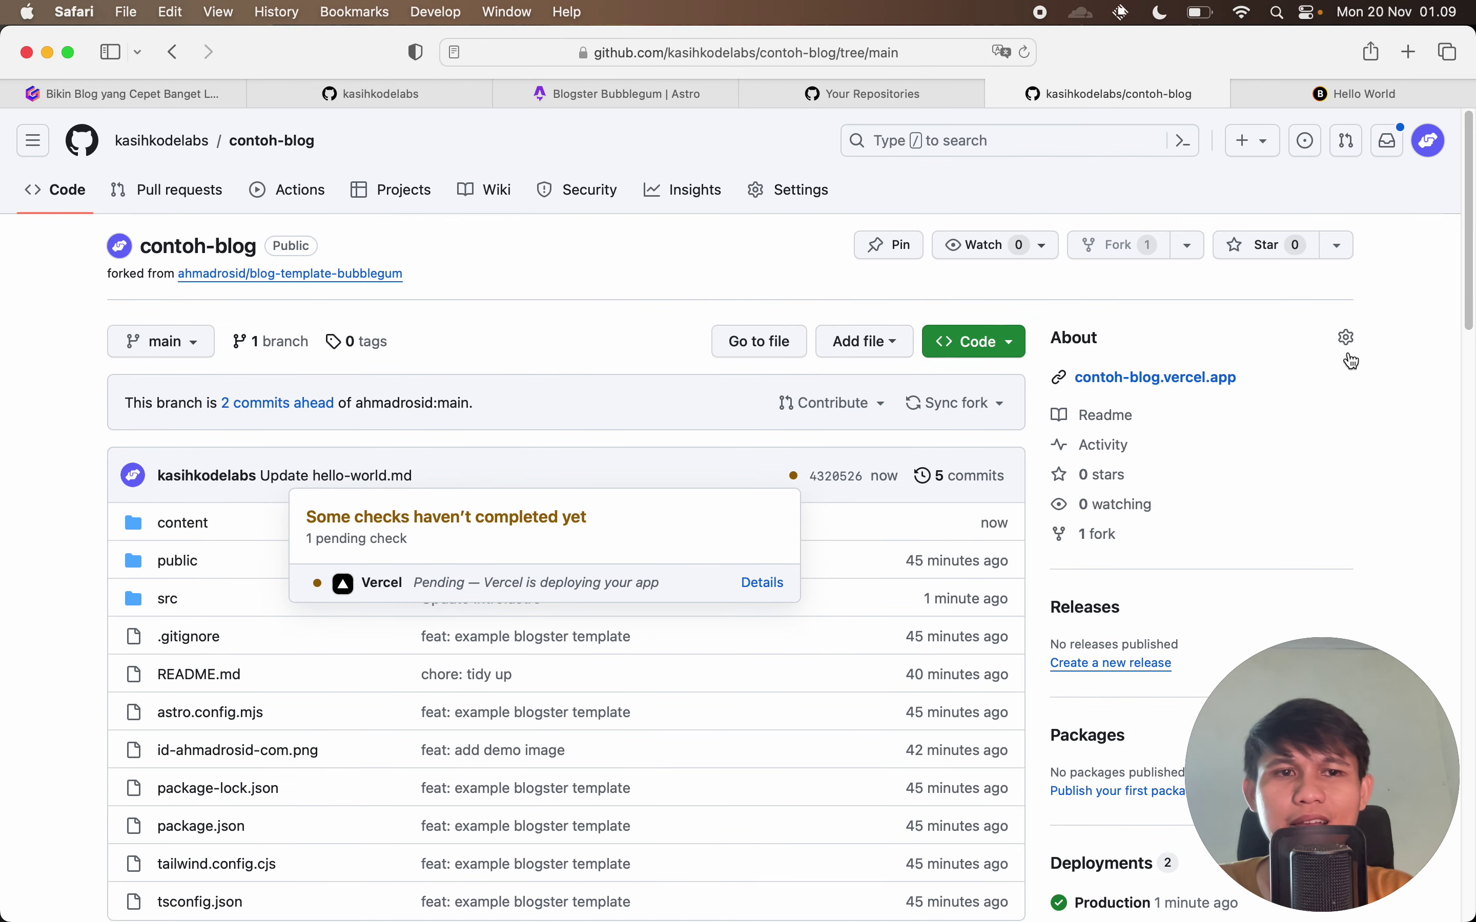
{"action": "left_click", "coordinate": [1385, 297]}
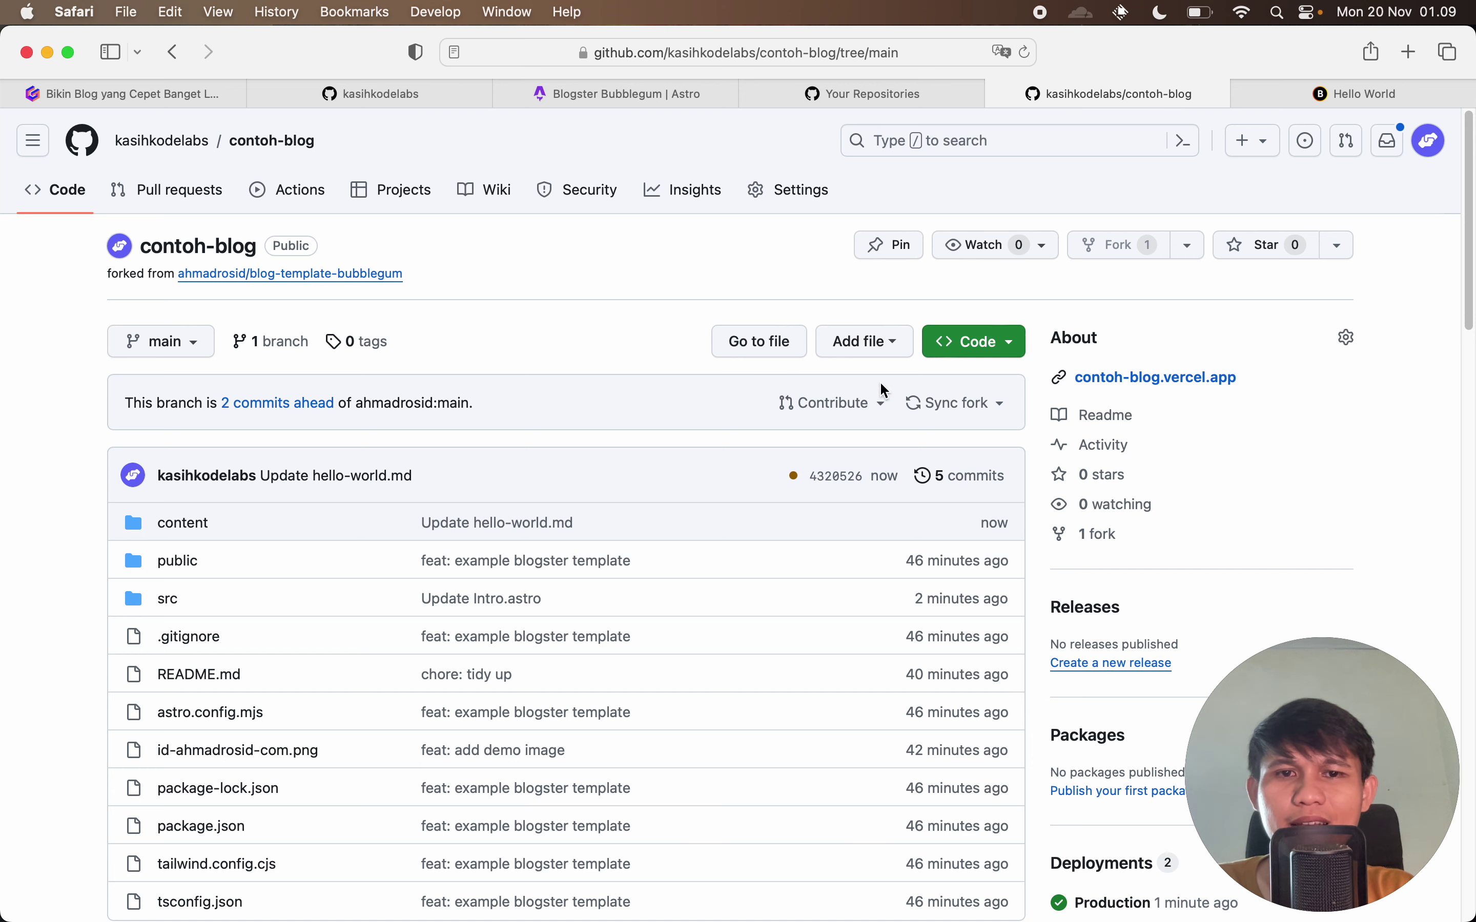
Open content/blog/hello-world.md for editing and copy its entire content, including the front matter.
{"action": "left_click", "coordinate": [190, 531]}
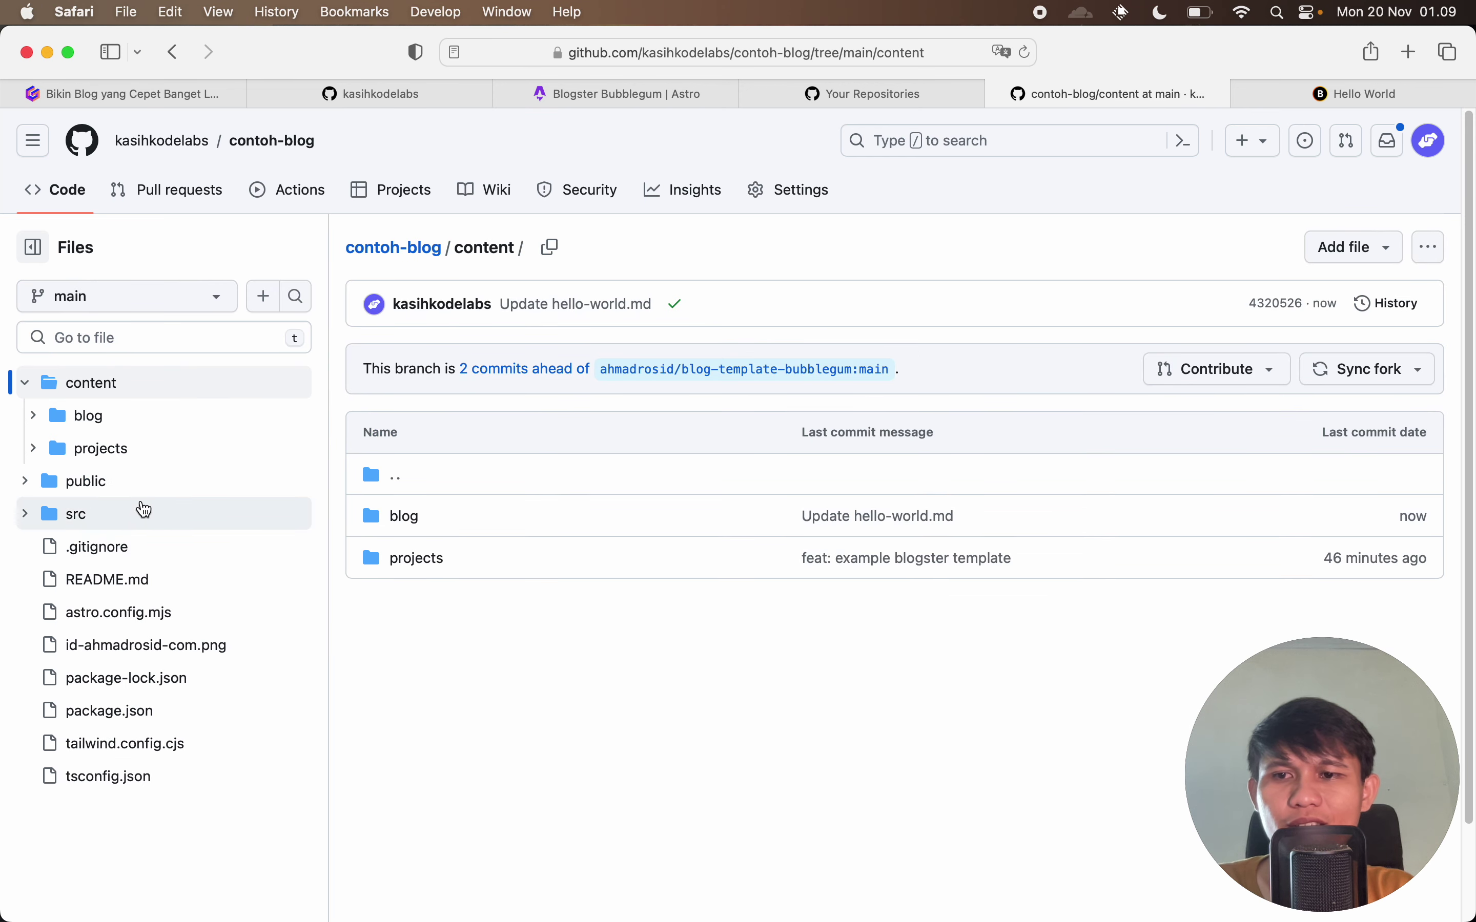
{"action": "left_click", "coordinate": [149, 430]}
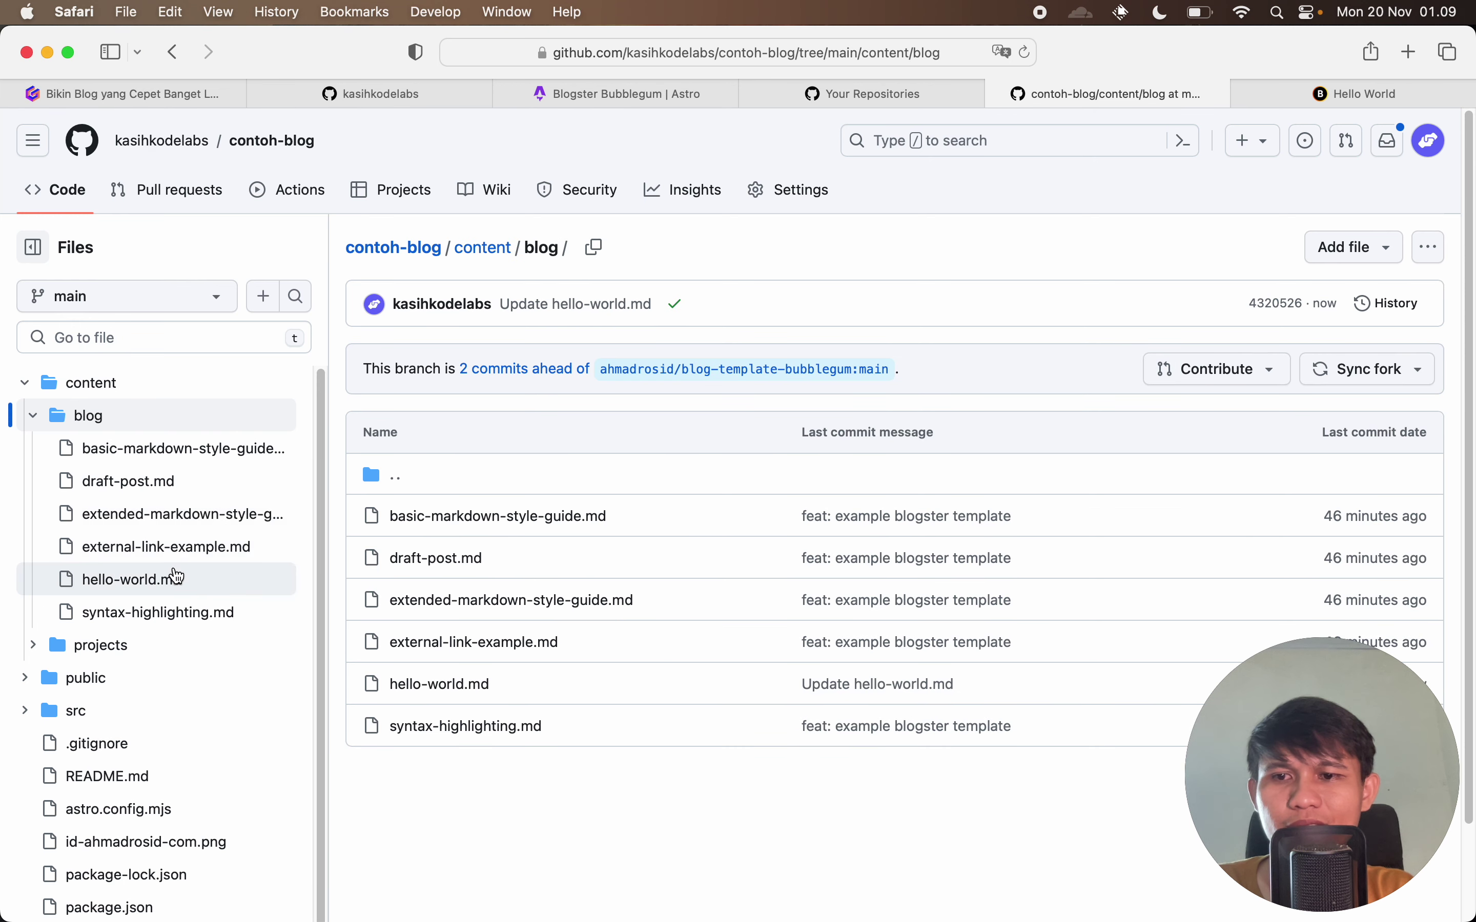
{"action": "left_click", "coordinate": [176, 576]}
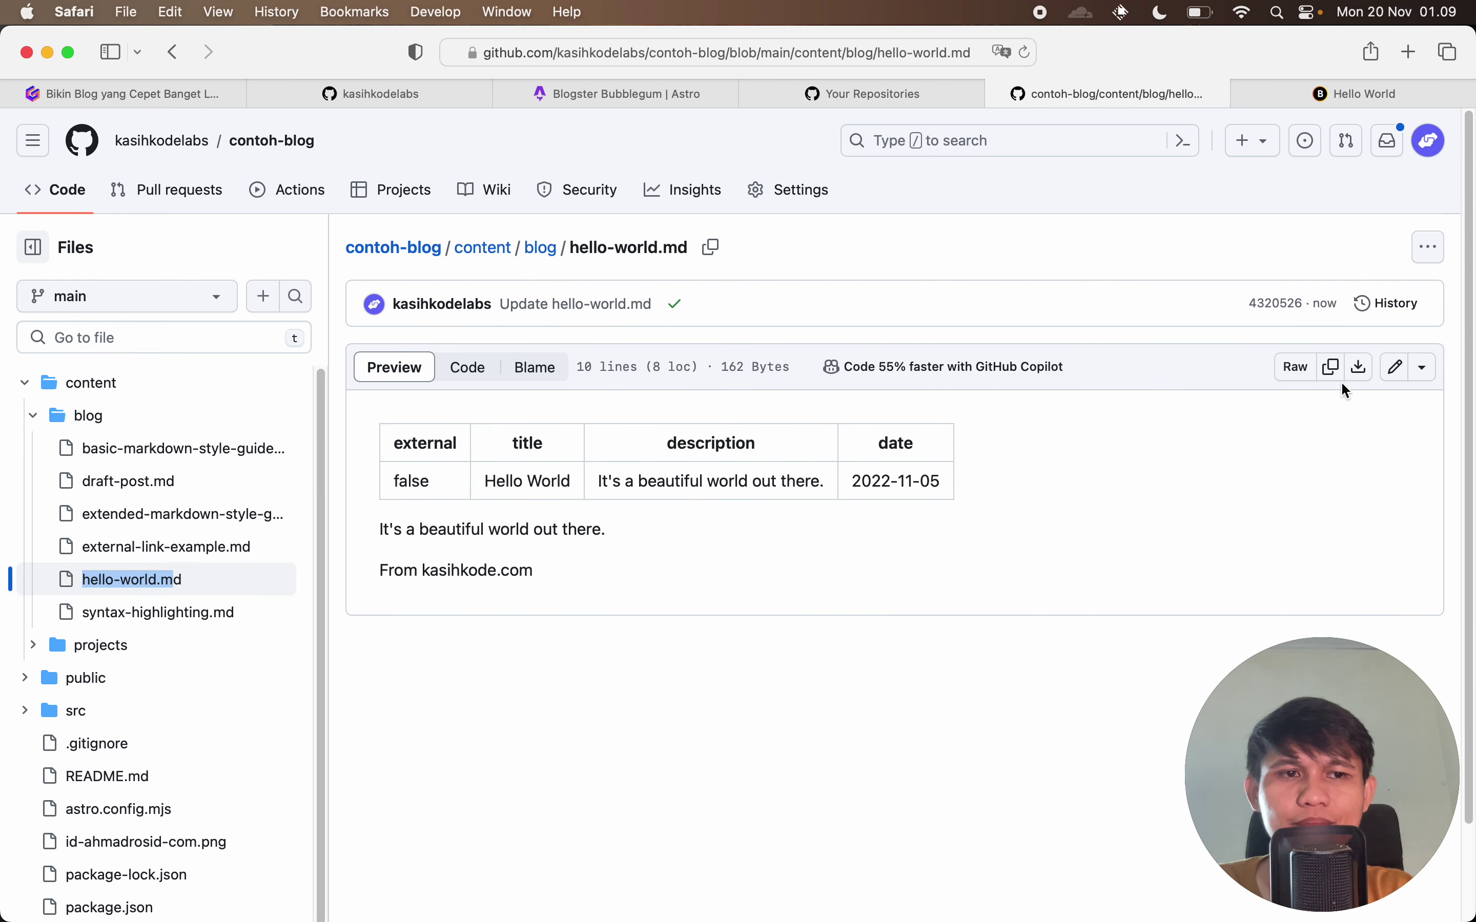
{"action": "left_click", "coordinate": [1395, 367]}
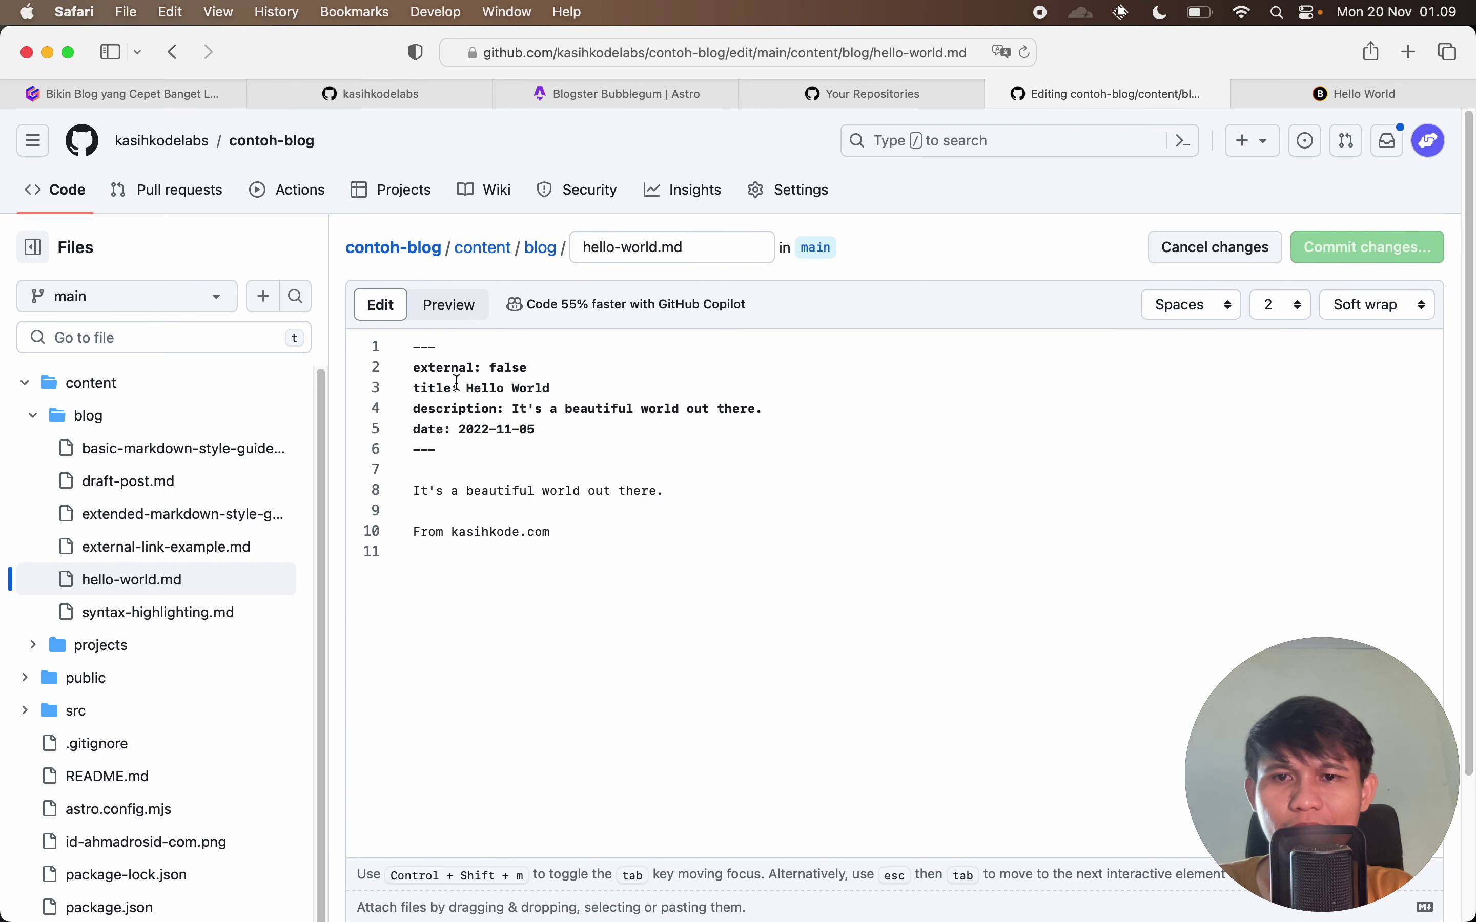
{"action": "left_click_drag", "start_coordinate": [661, 632], "coordinate": [356, 349]}
{"action": "key", "text": "super+c"}
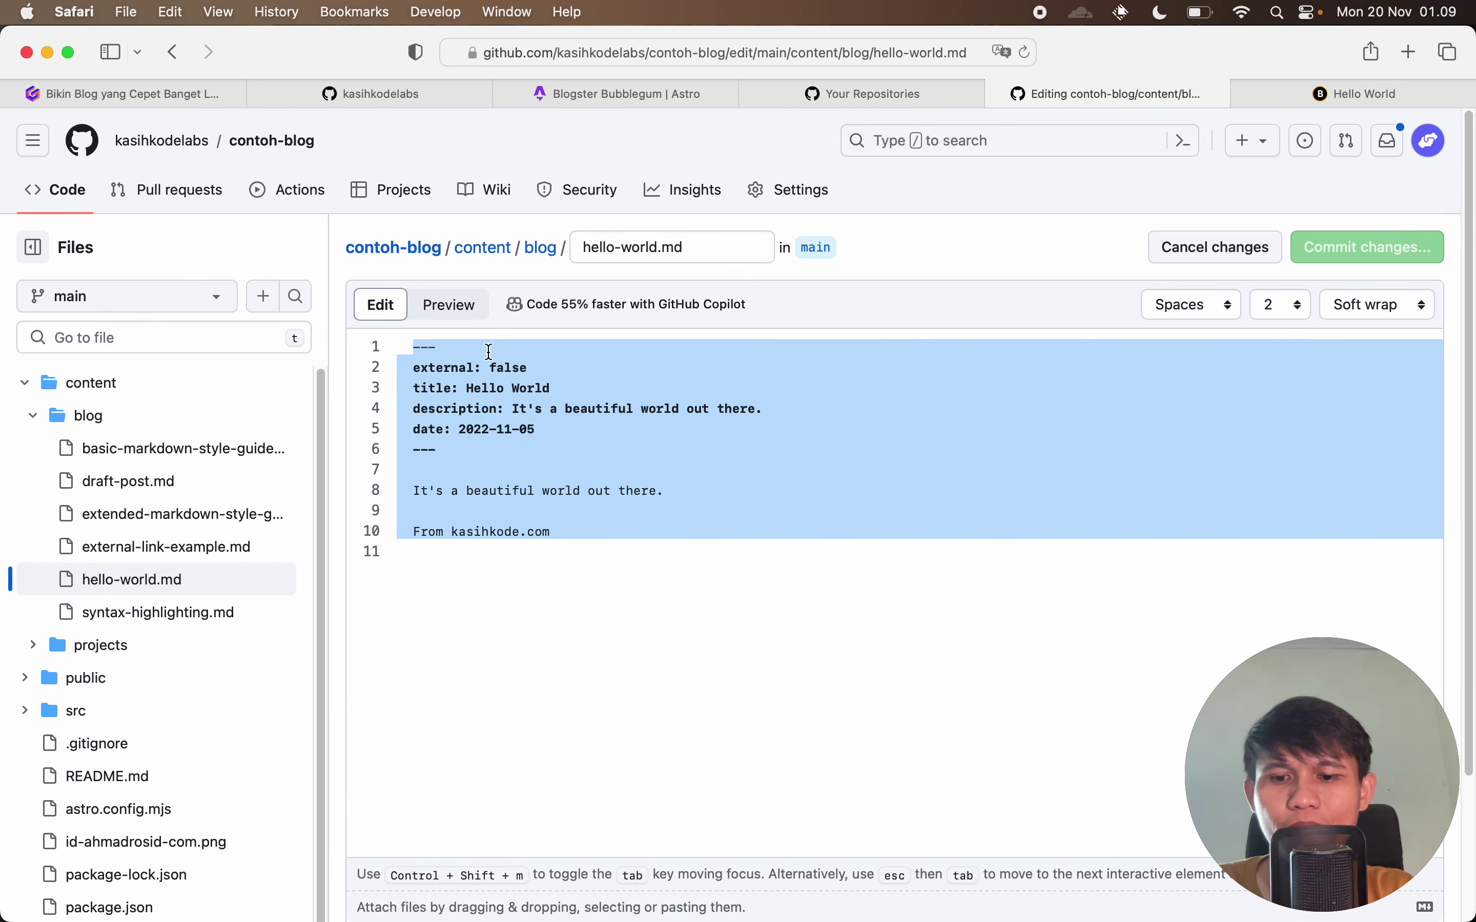
Start a new file in the contoh-blog repository's root and enter "contents" as the beginning of its path.
{"action": "left_click", "coordinate": [274, 146]}
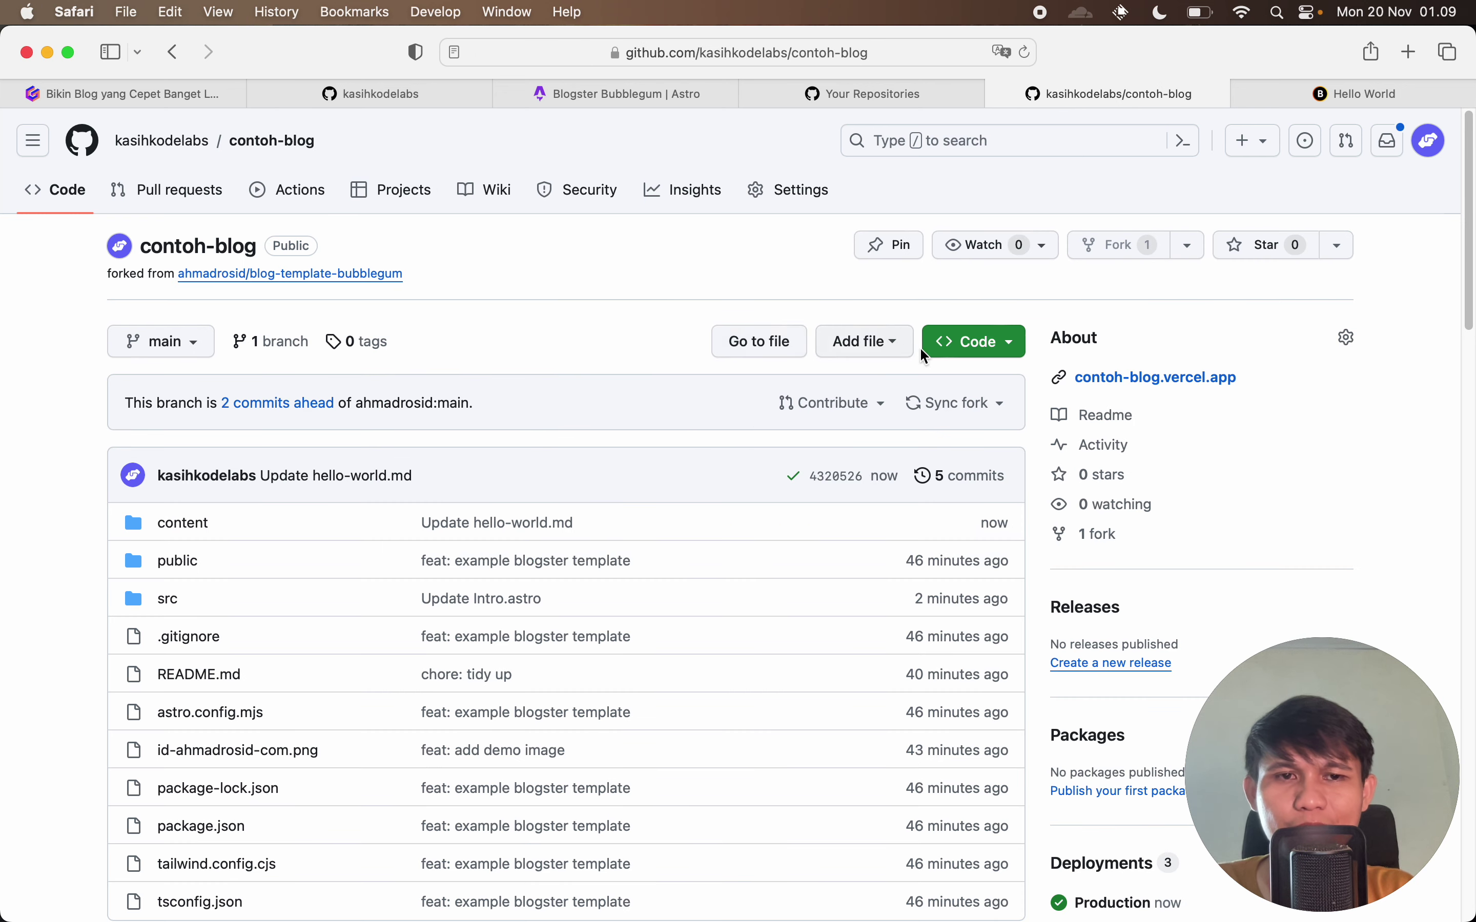
{"action": "left_click", "coordinate": [866, 347]}
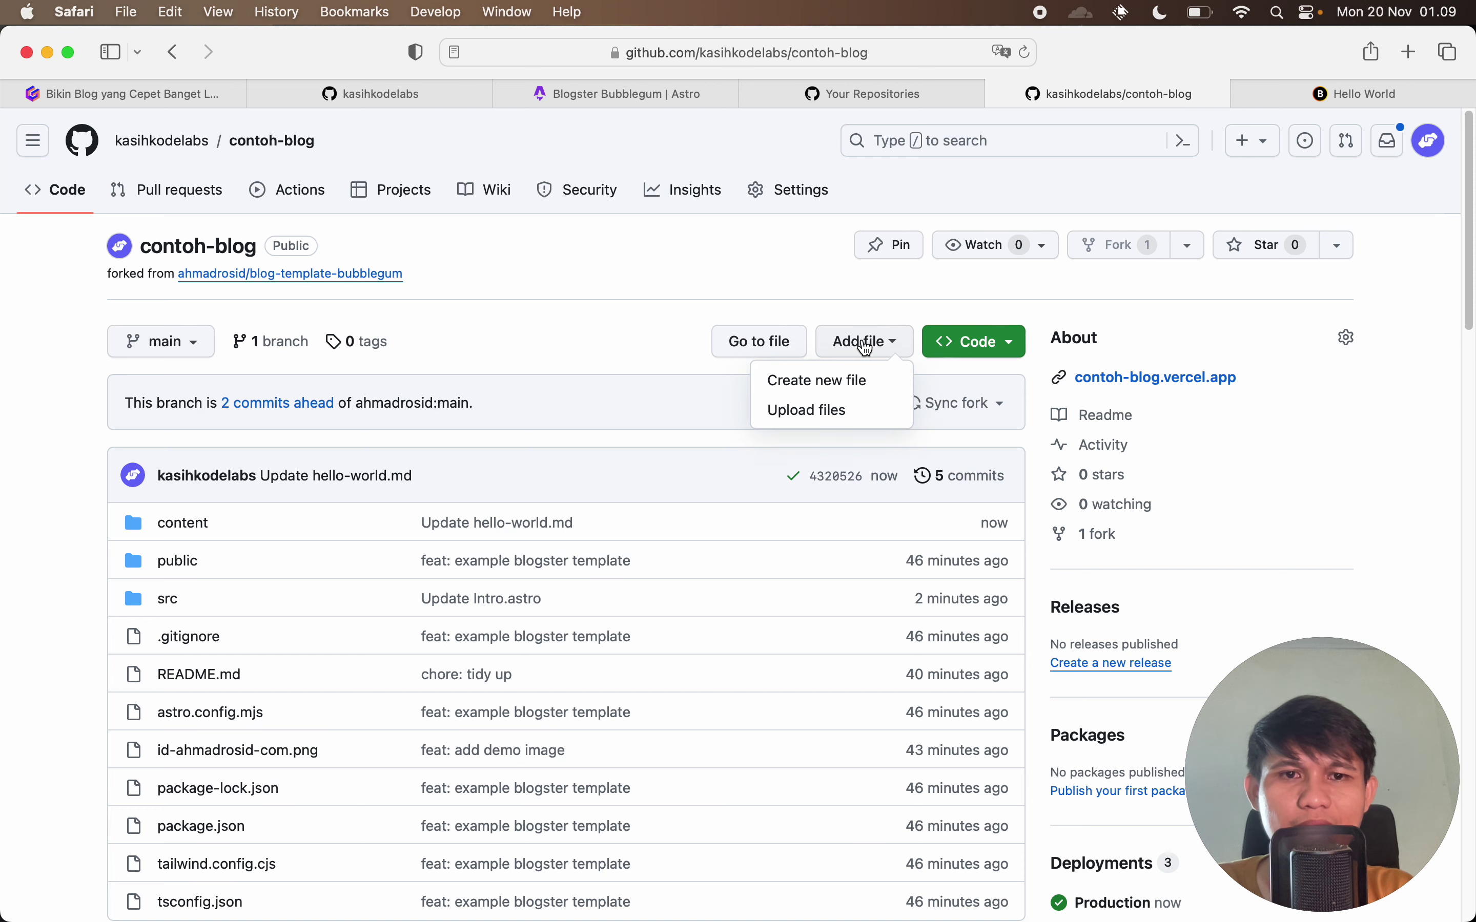
{"action": "left_click", "coordinate": [863, 382]}
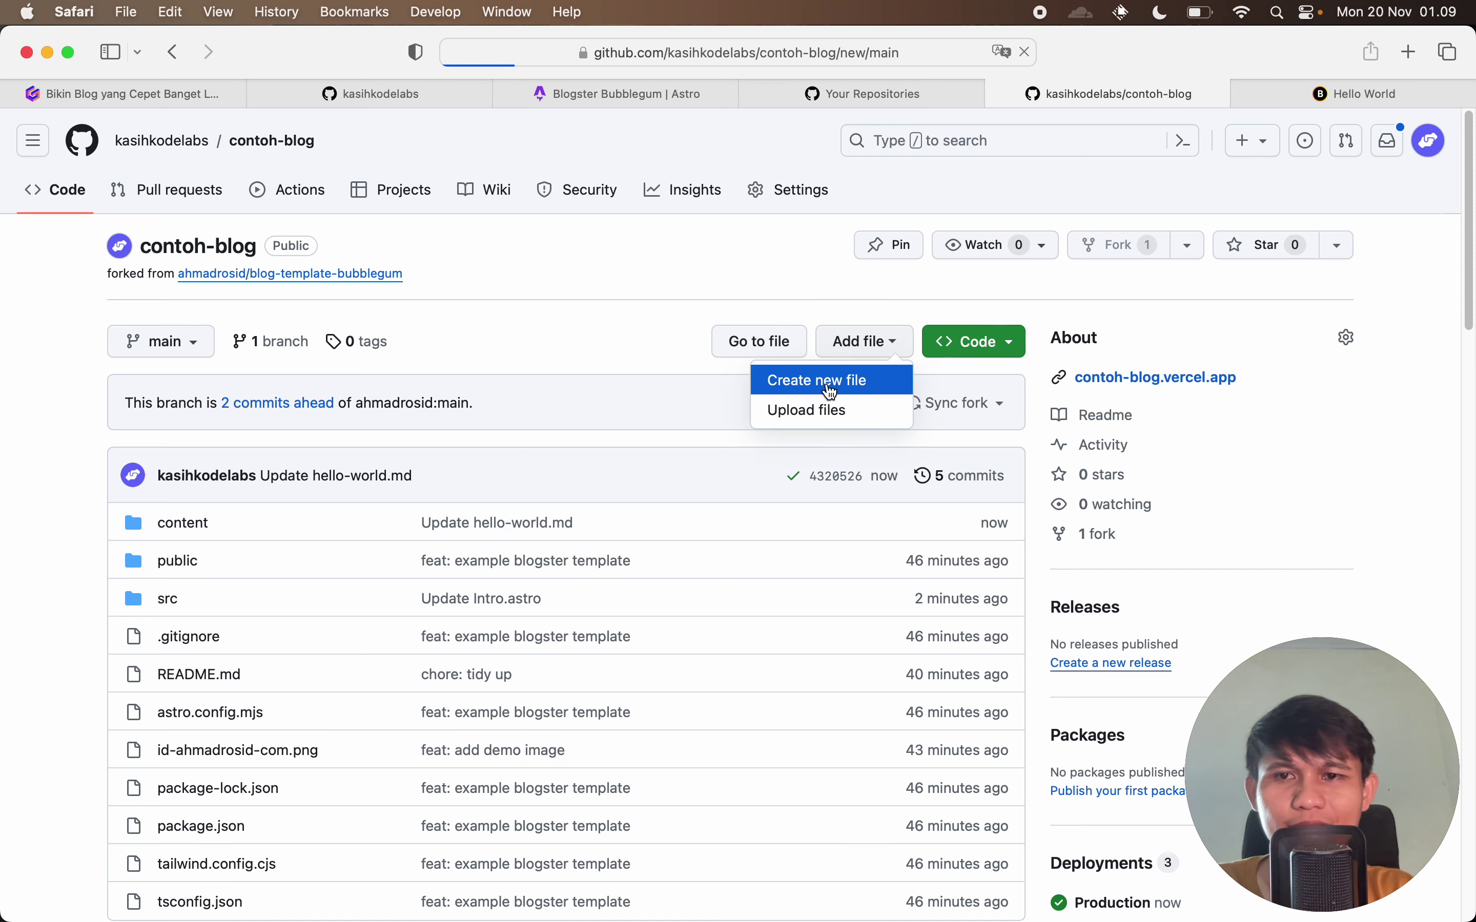
{"action": "left_click", "coordinate": [282, 245]}
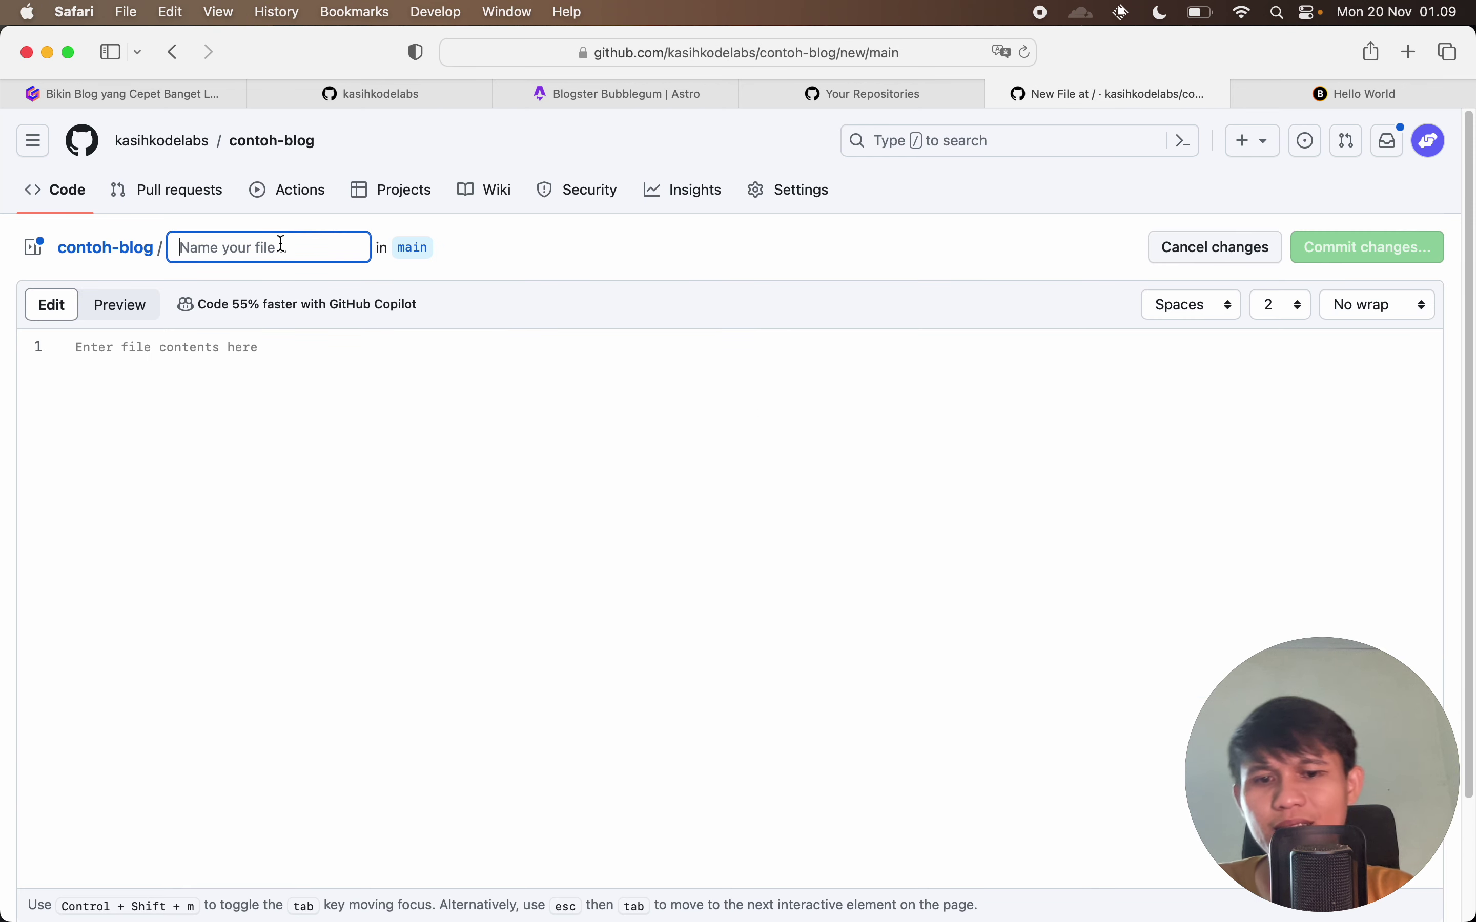
{"action": "type", "text": "contents"}
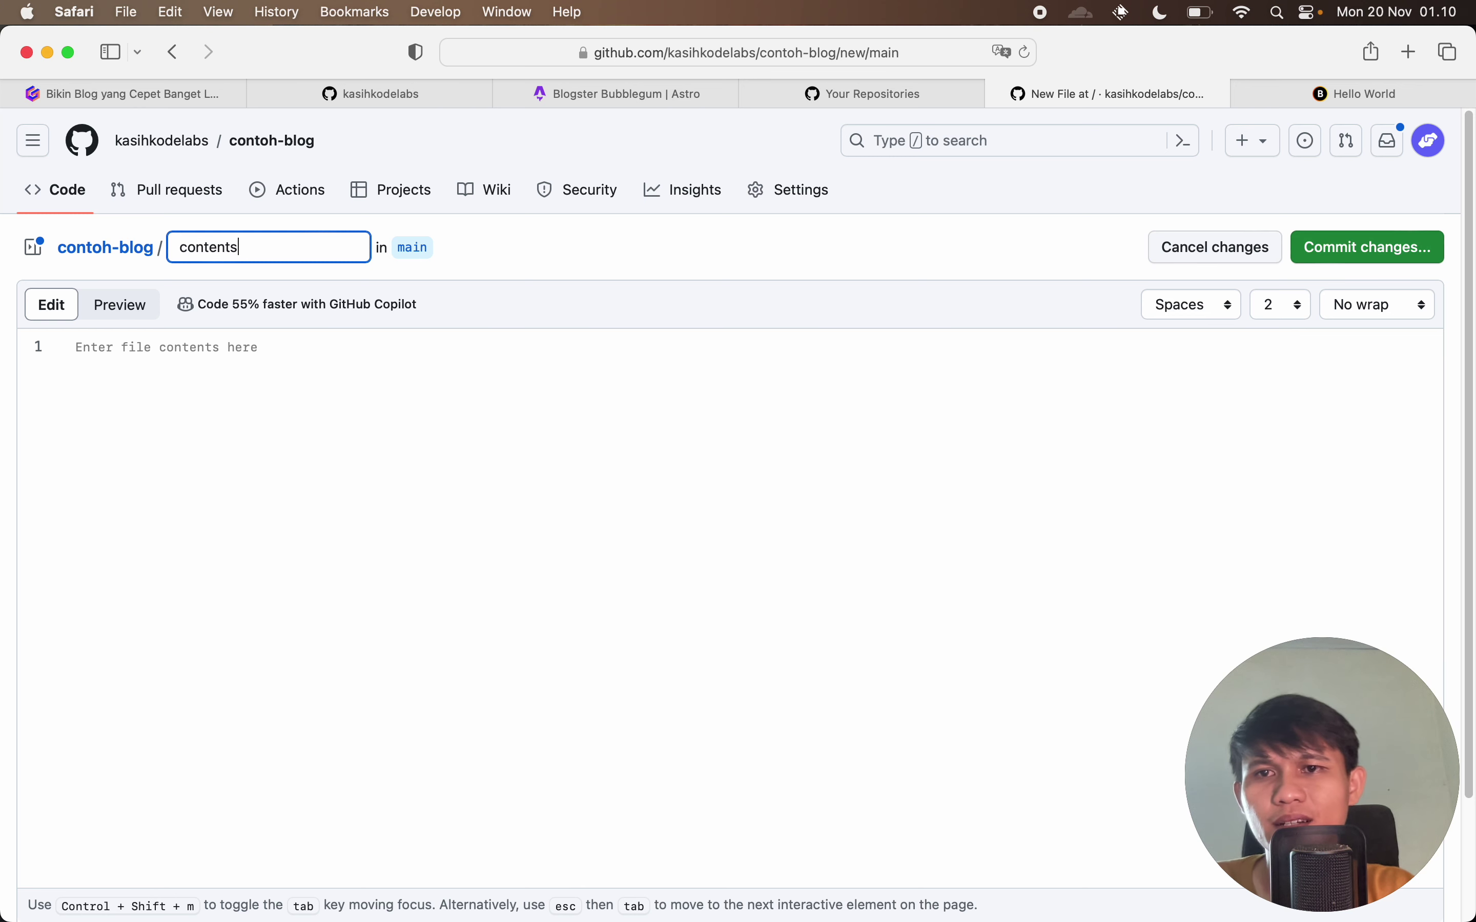
Check the content folder's exact name on the repository's main page in a separate tab, closing that tab when done.
{"action": "left_click", "coordinate": [272, 140], "text": "super"}
{"action": "left_click", "coordinate": [1138, 100]}
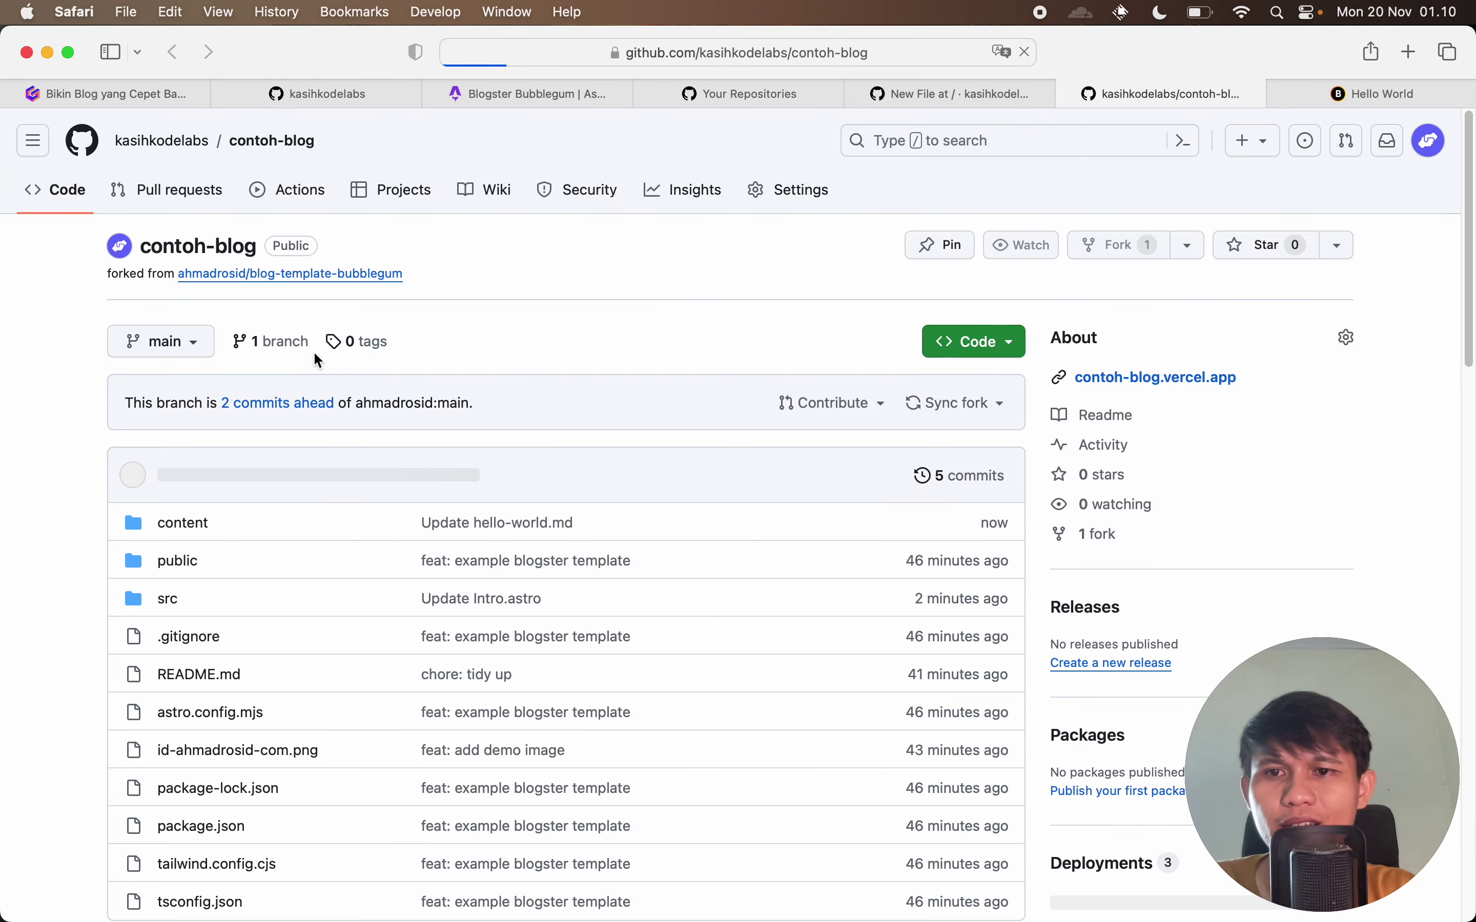
{"action": "left_click", "coordinate": [1068, 95]}
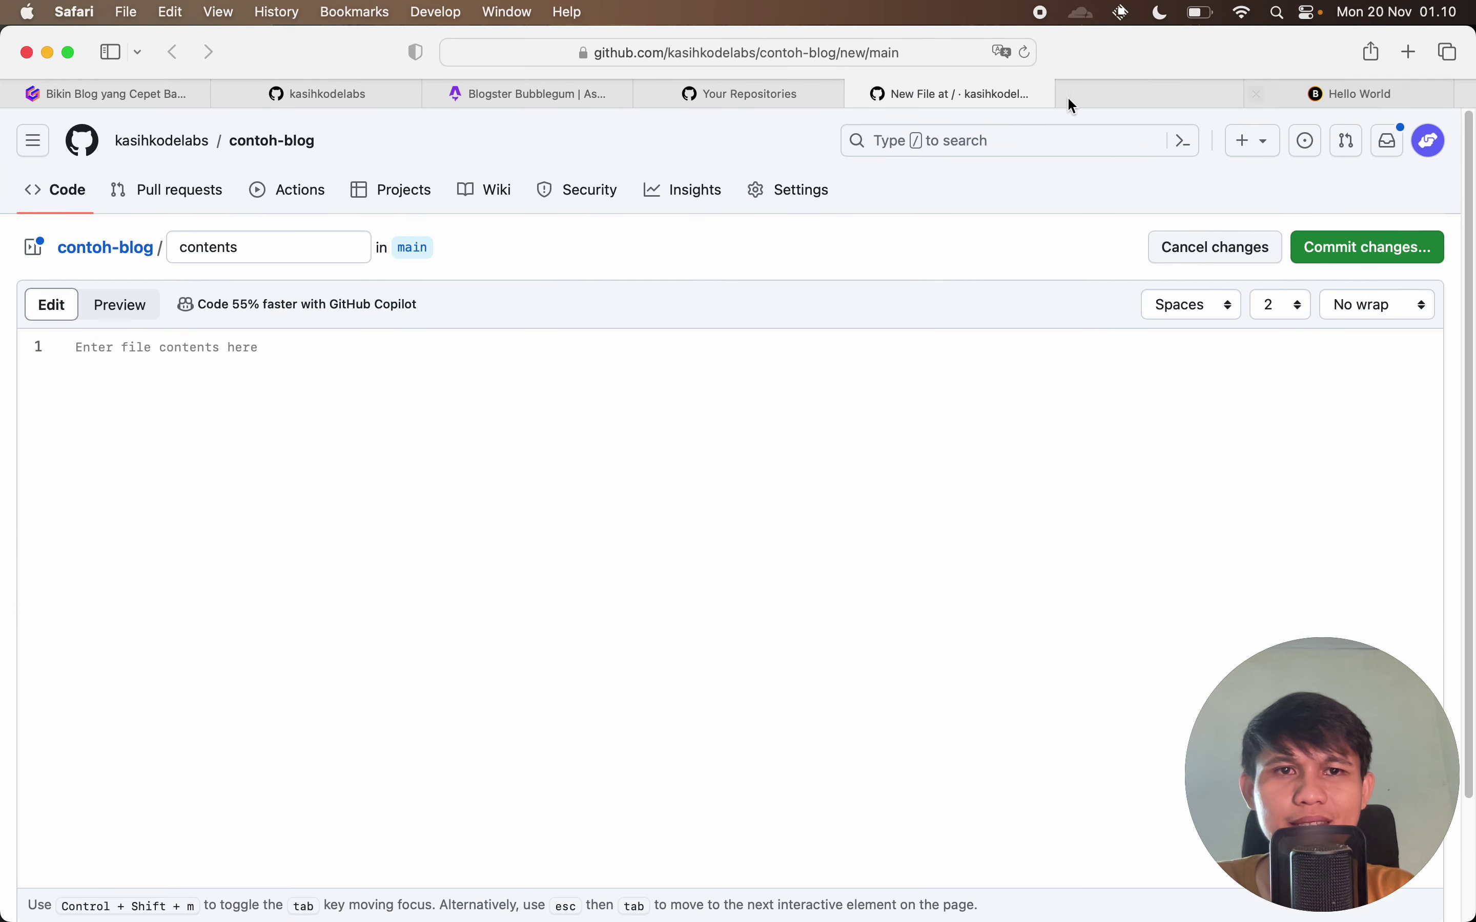
Correct the folder name and complete the new file's path as content/blog/new-post.md.
{"action": "left_click", "coordinate": [275, 253]}
{"action": "key", "text": "BackSpace"}
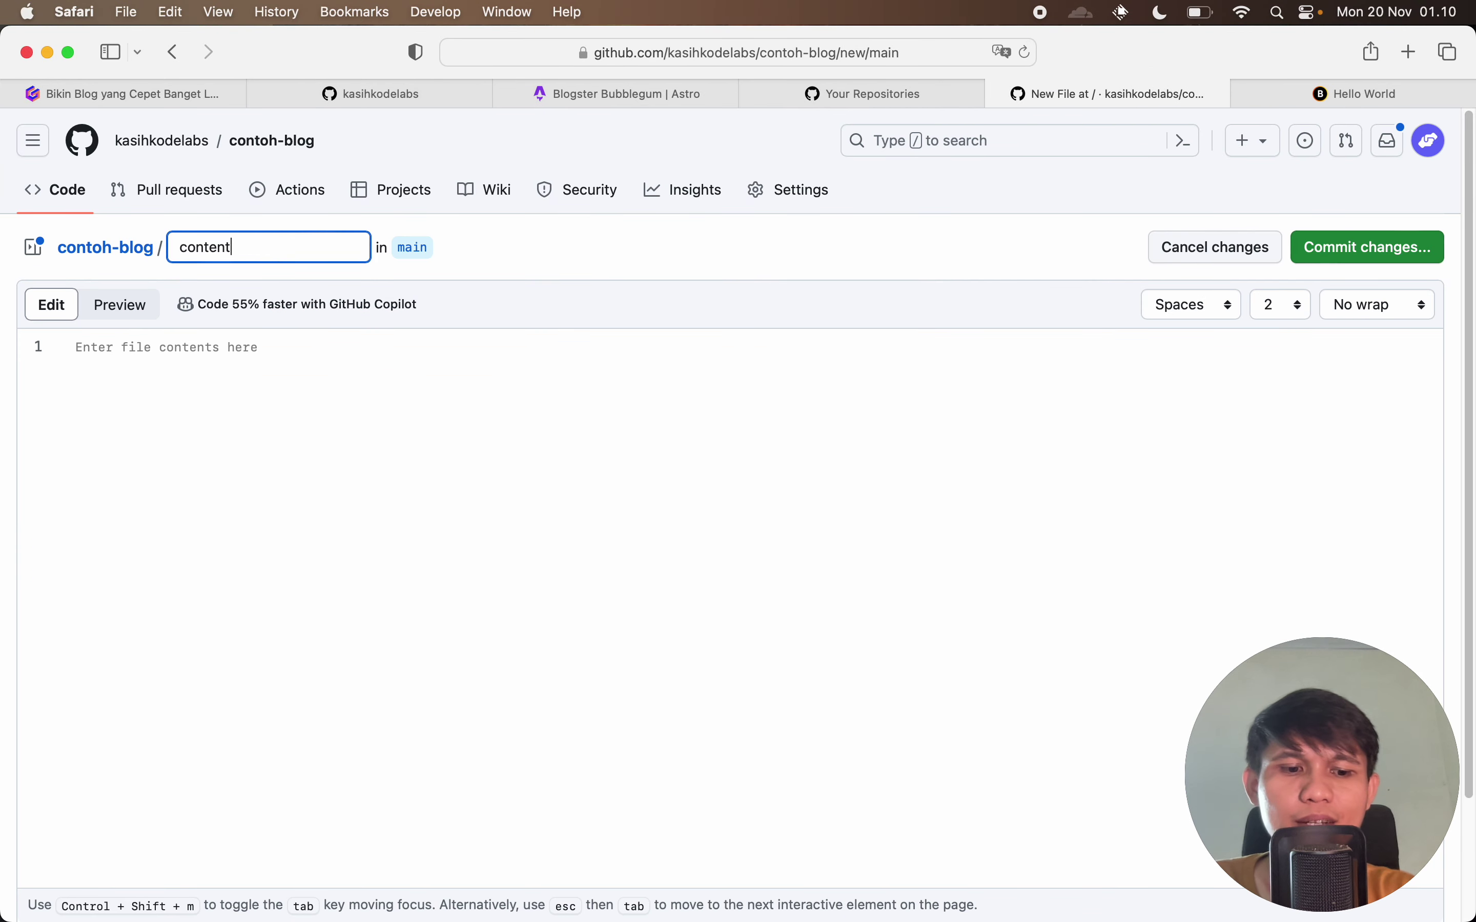
{"action": "type", "text": "/"}
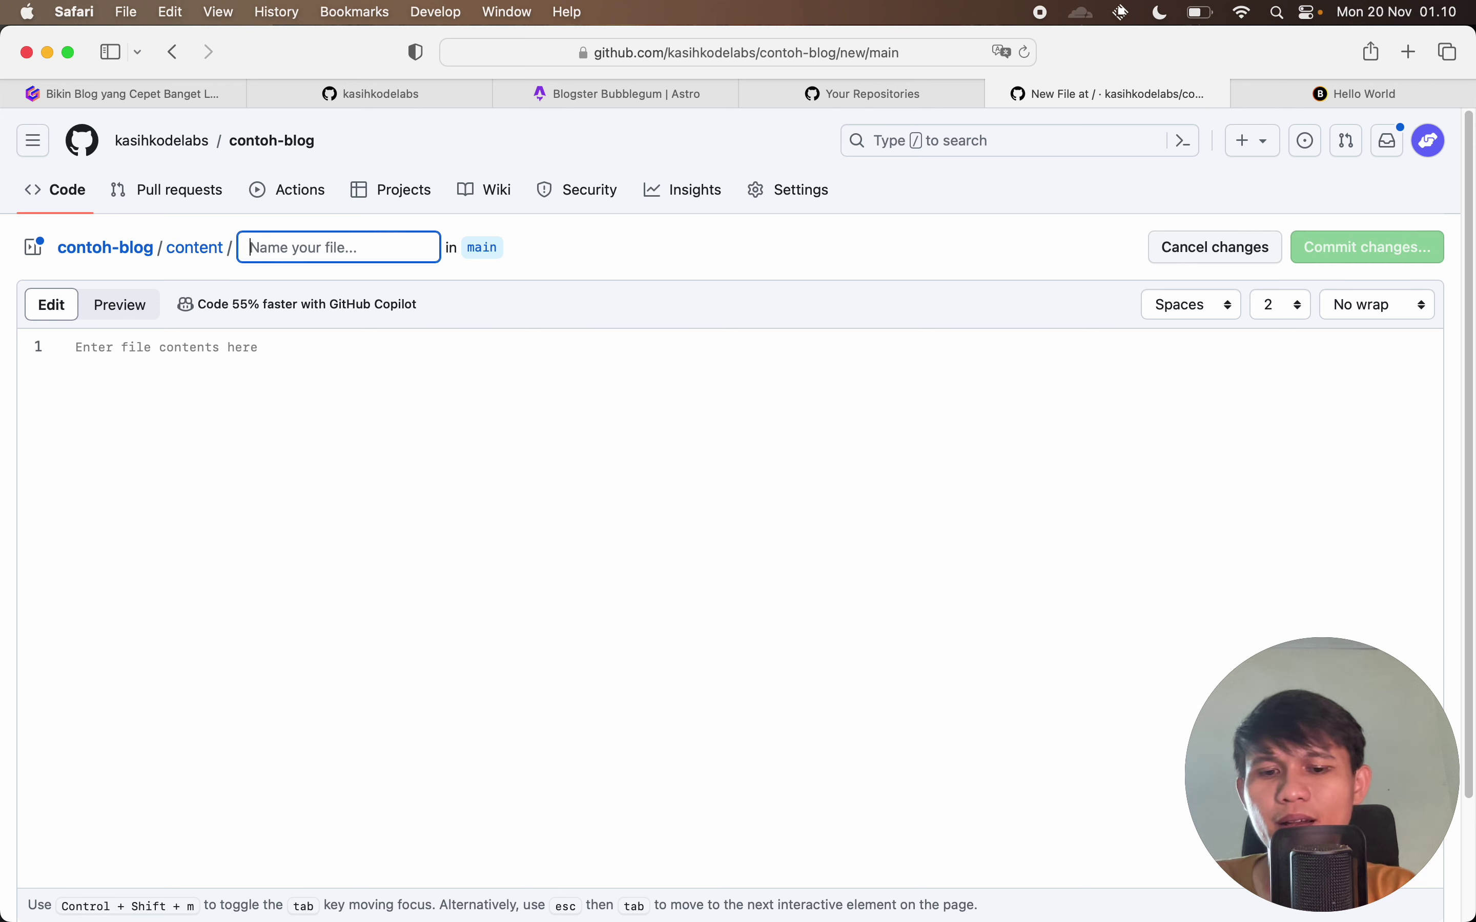
{"action": "type", "text": "blog"}
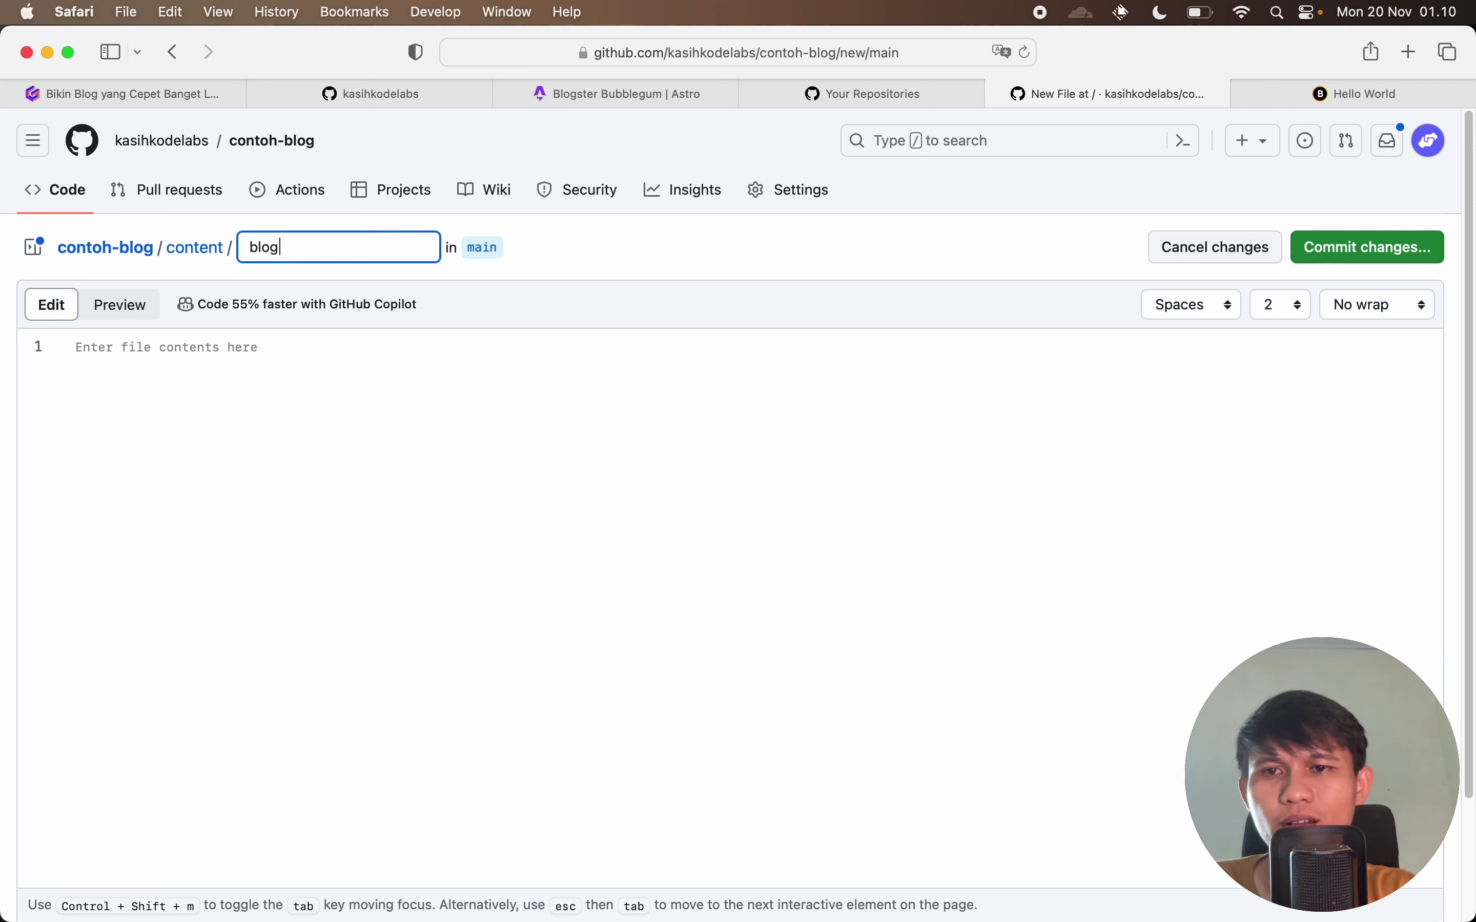
{"action": "type", "text": "/"}
{"action": "type", "text": "n"}
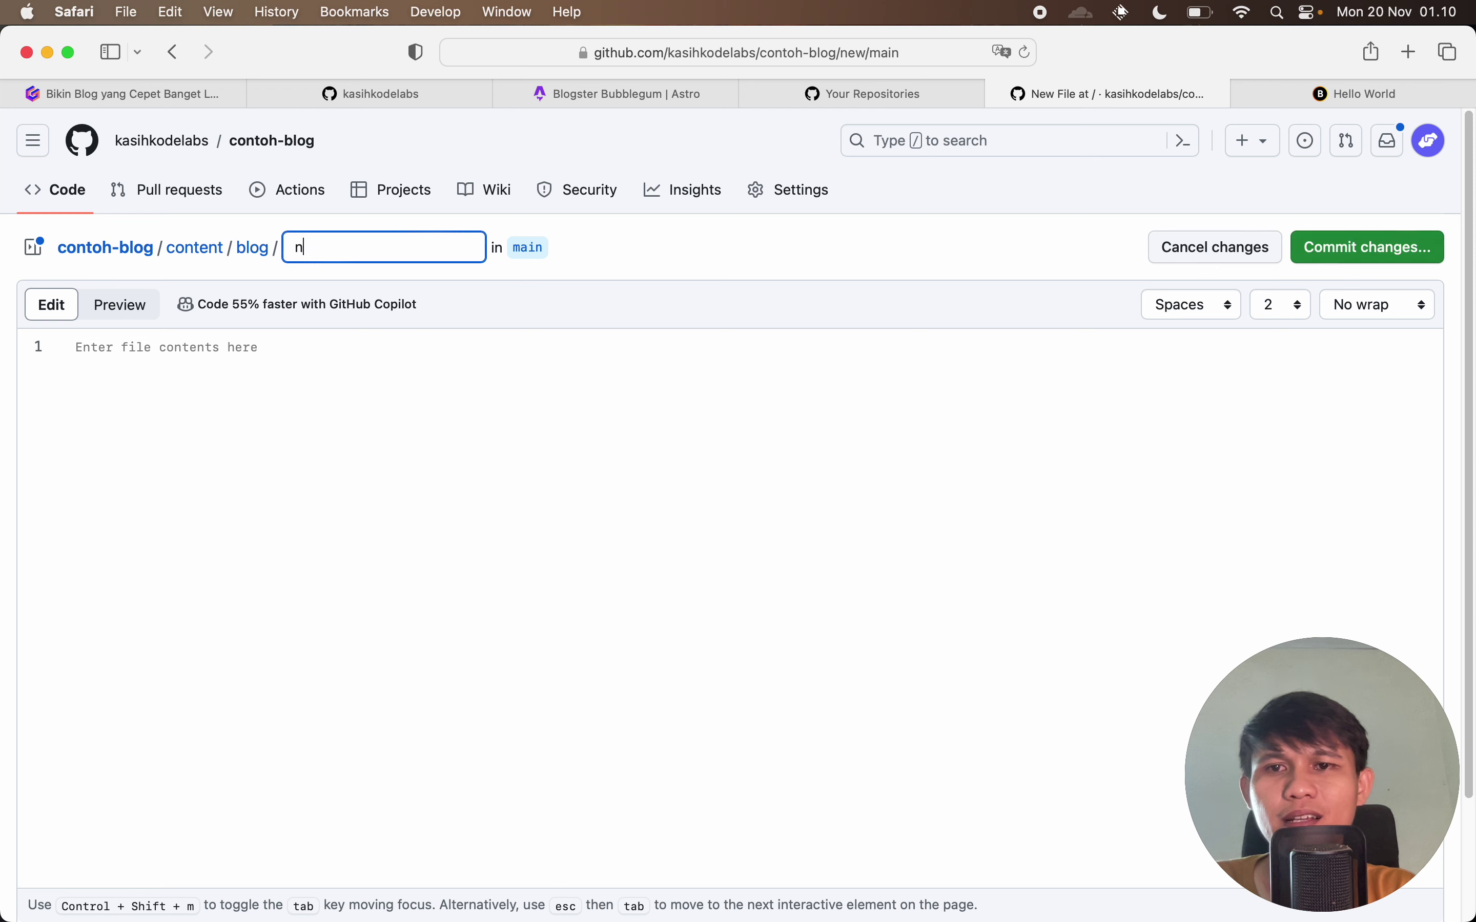
{"action": "type", "text": "ew-post.md"}
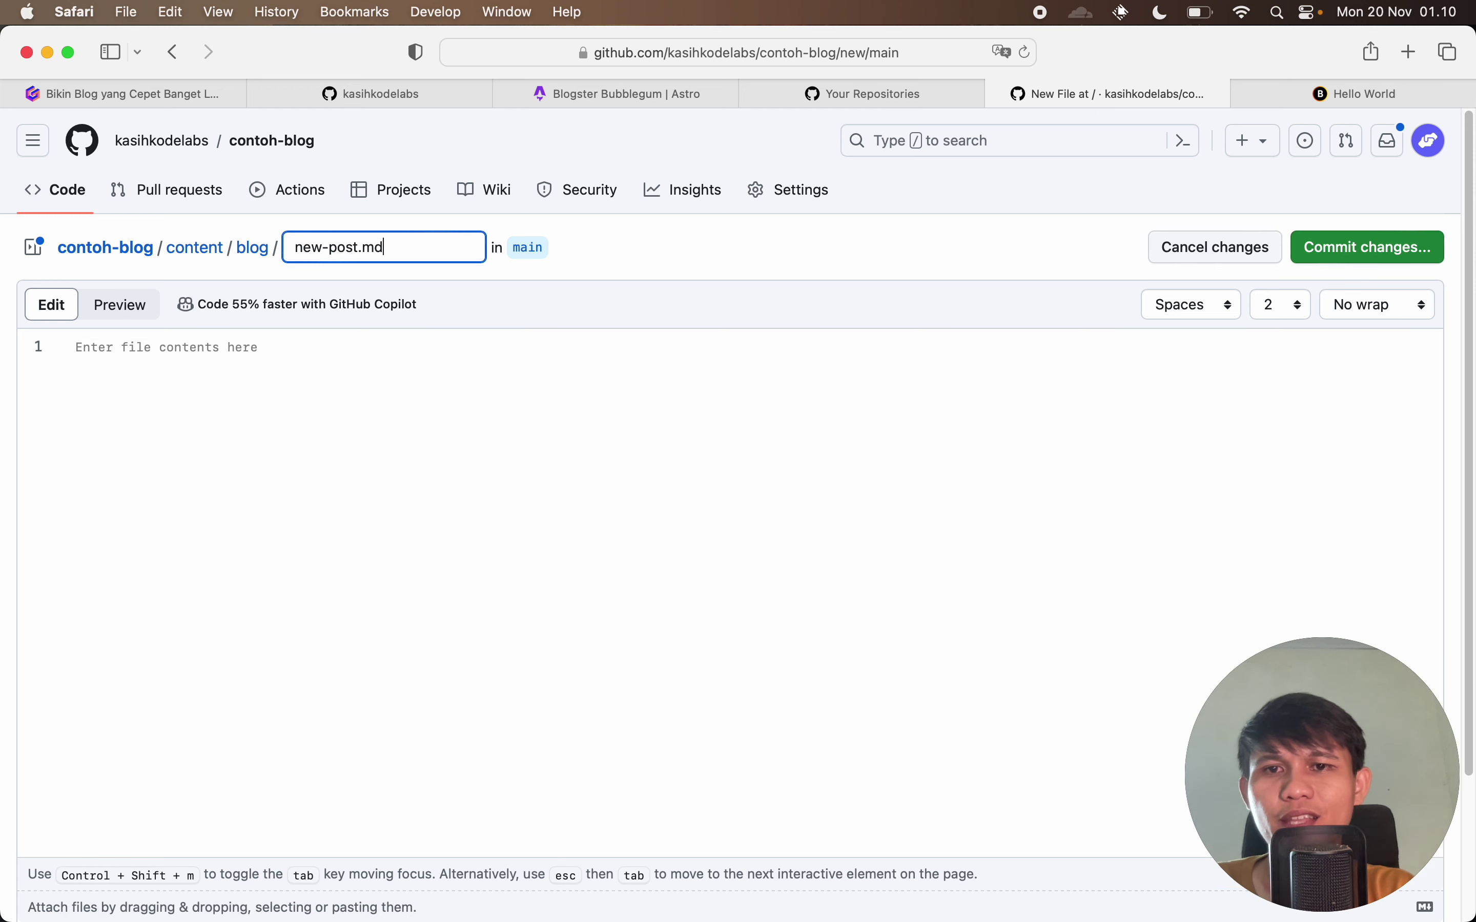
Paste the copied Hello World content into new-post.md, changing the title to "This is new Post" and the date to 2022-11-20.
{"action": "left_click", "coordinate": [257, 353]}
{"action": "key", "text": "super+v"}
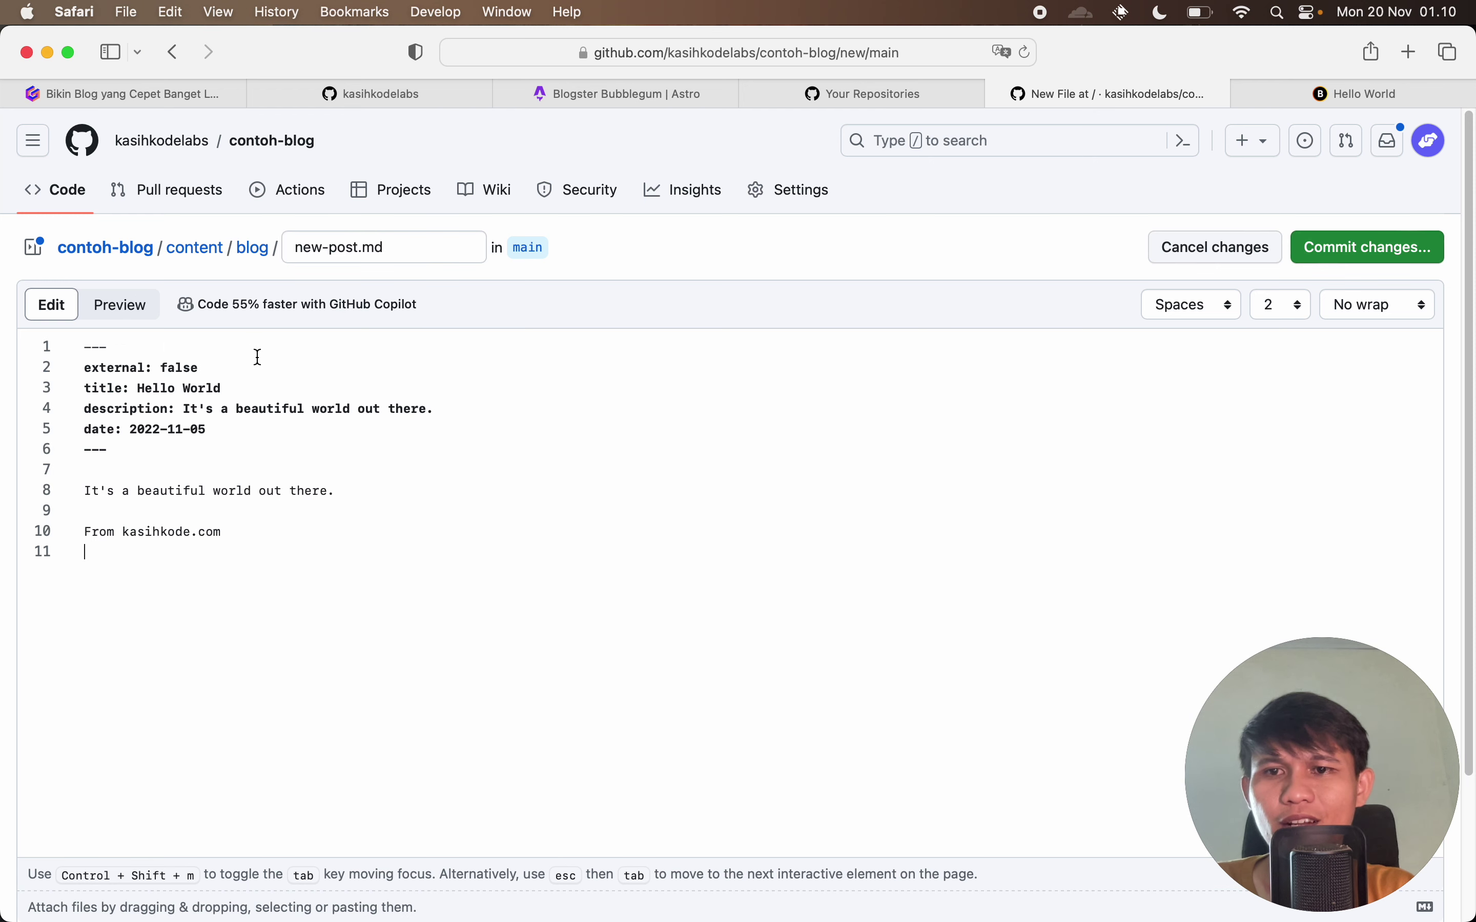
{"action": "left_click_drag", "start_coordinate": [139, 388], "coordinate": [213, 390]}
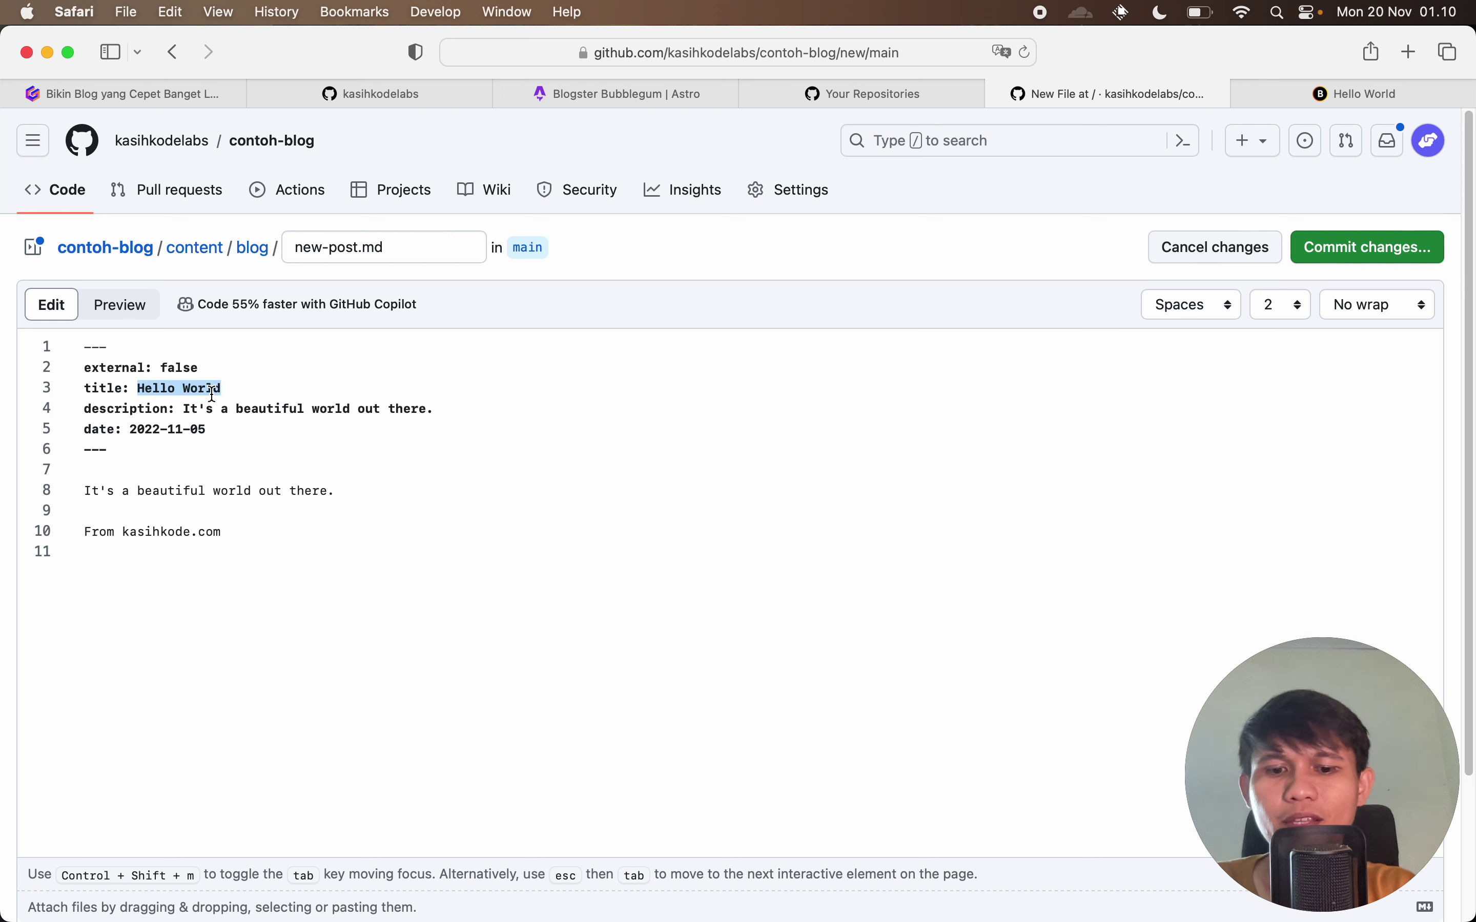
{"action": "type", "text": "This is new P"}
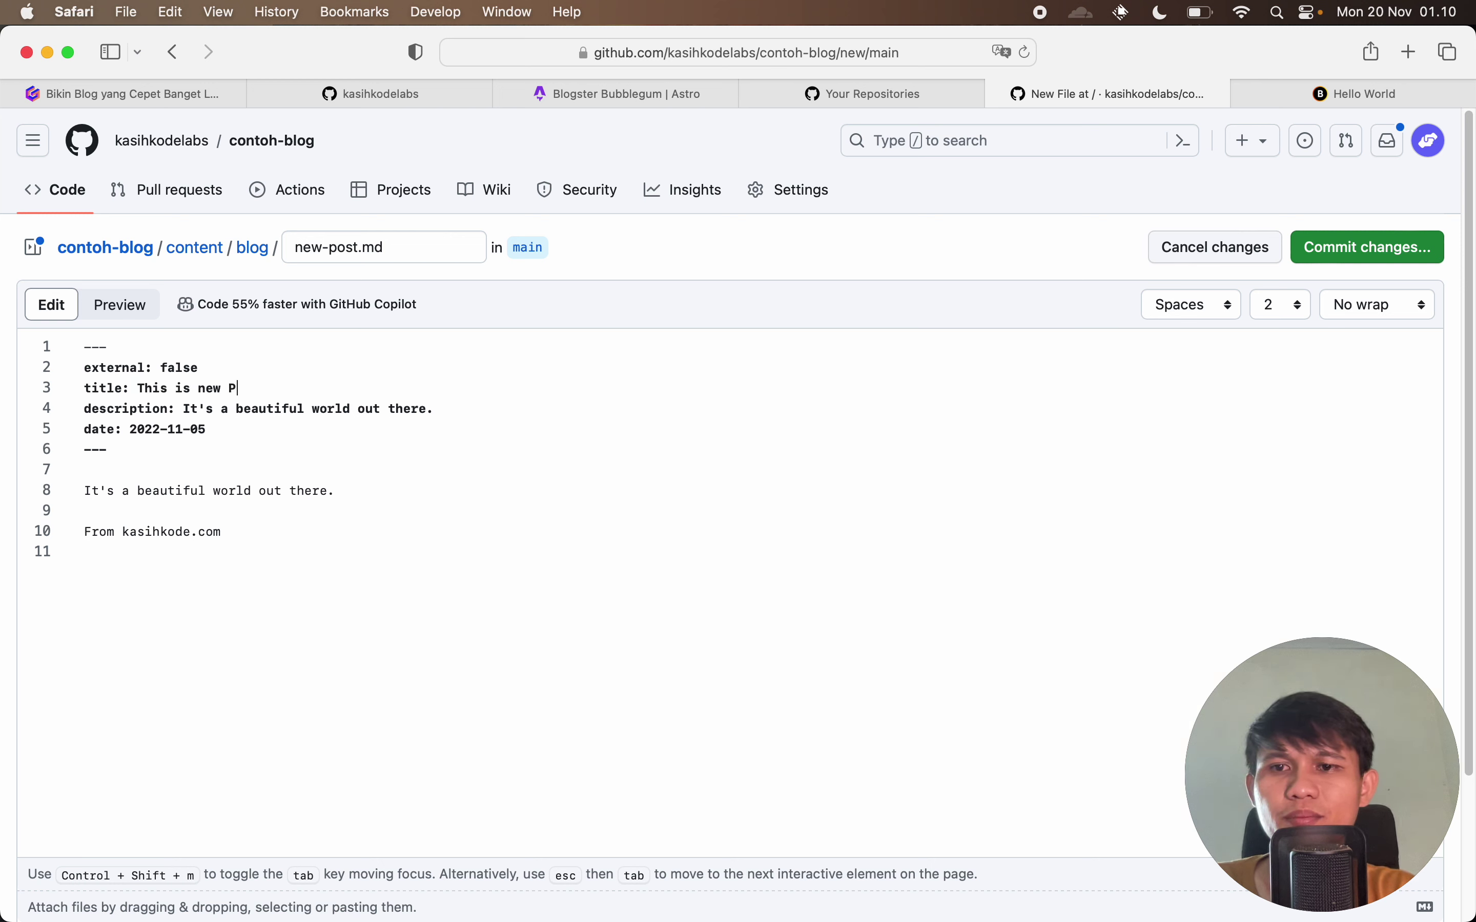
{"action": "type", "text": "ost"}
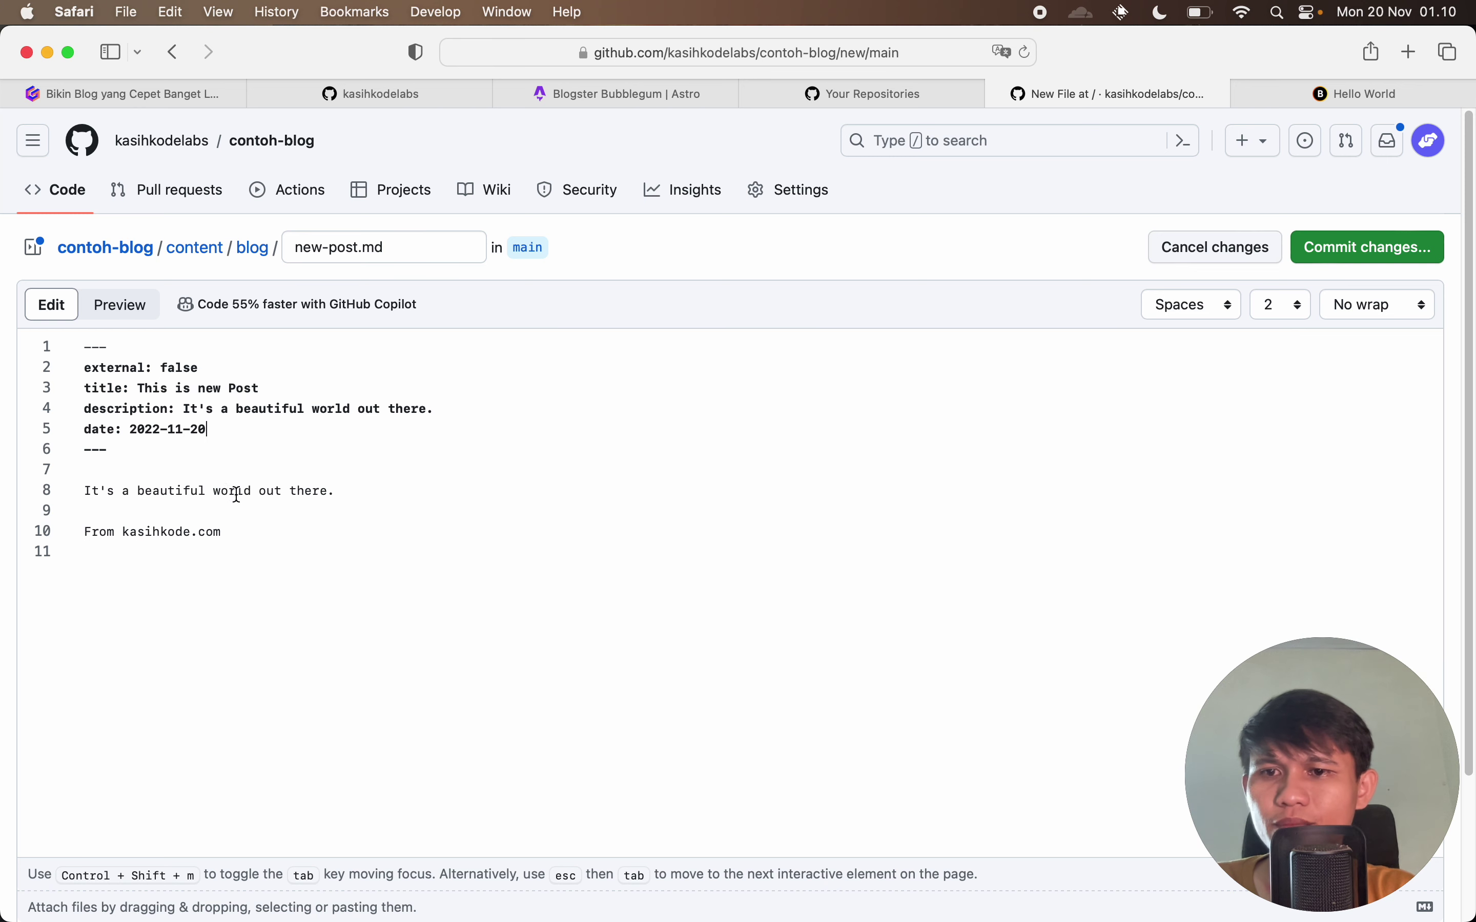
Replace the body text with "Welcom this is new post." and commit directly to main as "Create new-post.md".
{"action": "key", "text": "shift+Down"}
{"action": "key", "text": "shift+Down"}
{"action": "key", "text": "shift+Down"}
{"action": "key", "text": "shift+Down"}
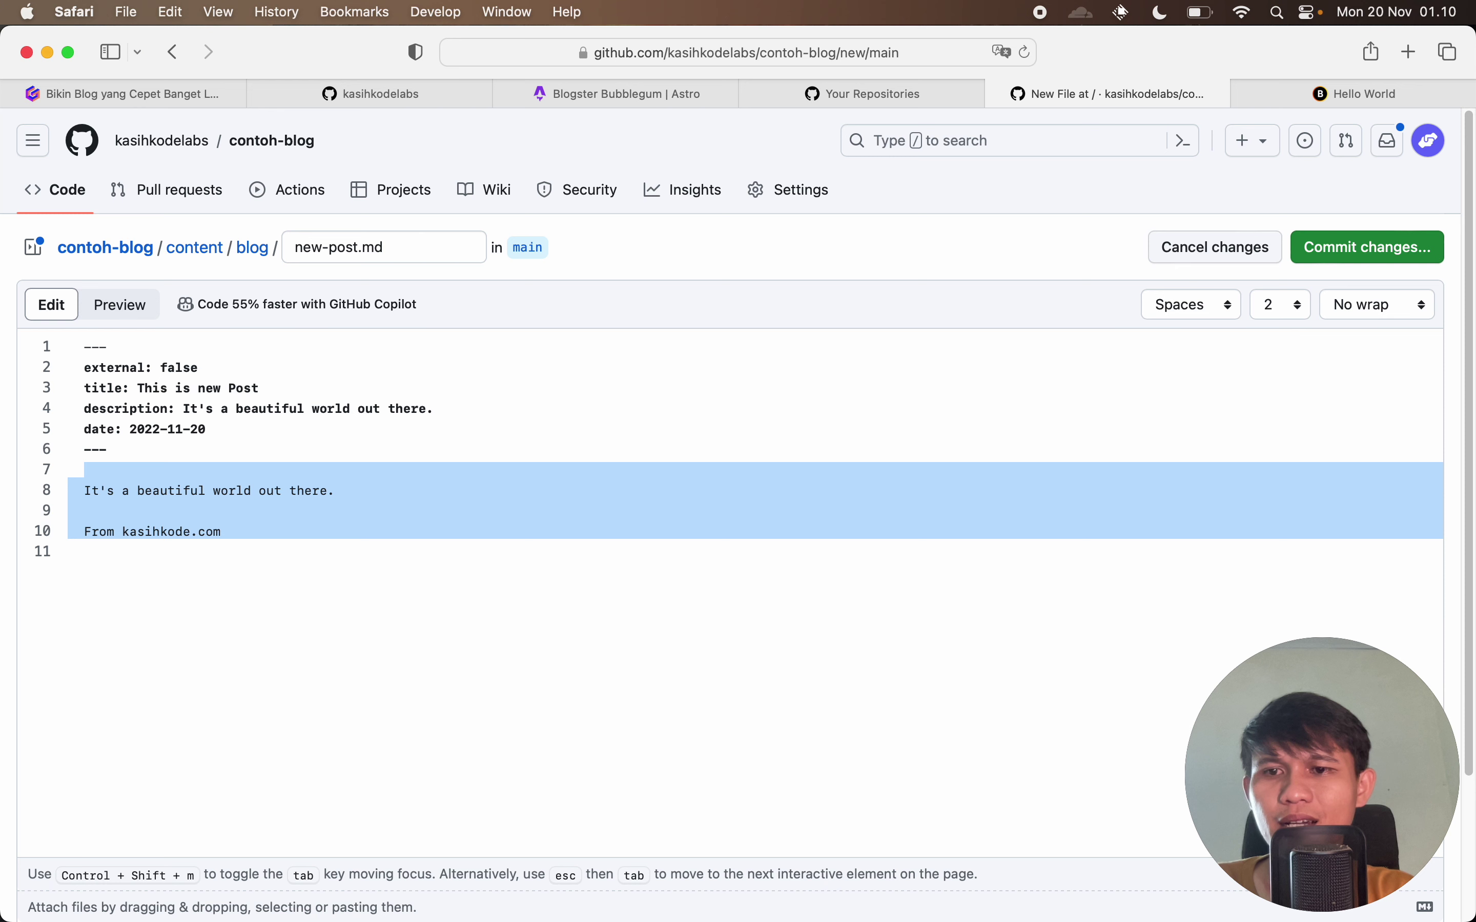
{"action": "key", "text": "Return"}
{"action": "type", "text": "Welc"}
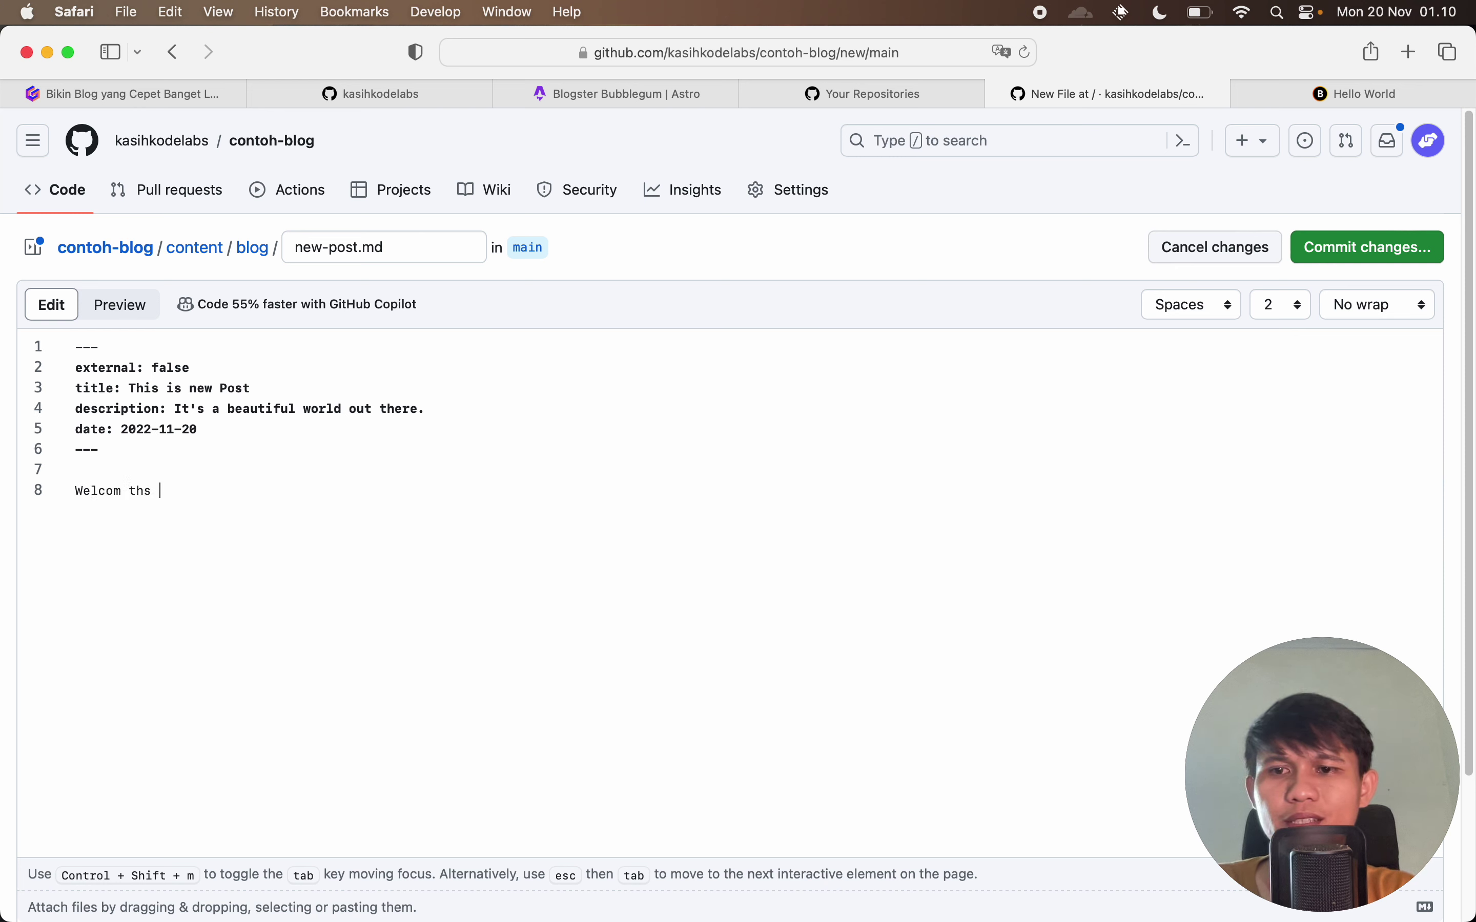
{"action": "type", "text": "om this is new post."}
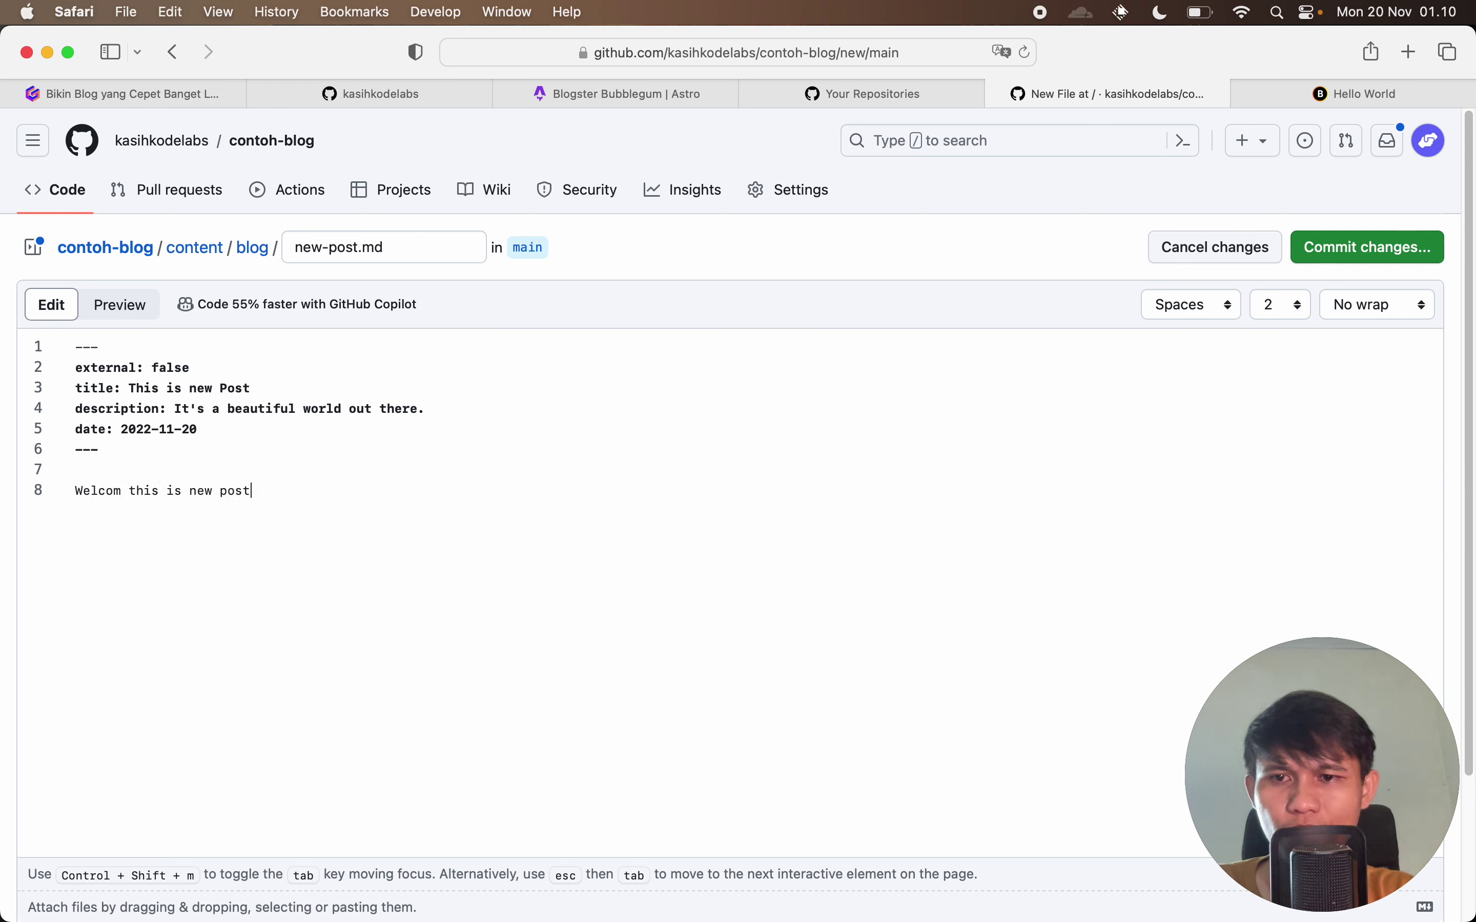
{"action": "left_click", "coordinate": [1344, 248]}
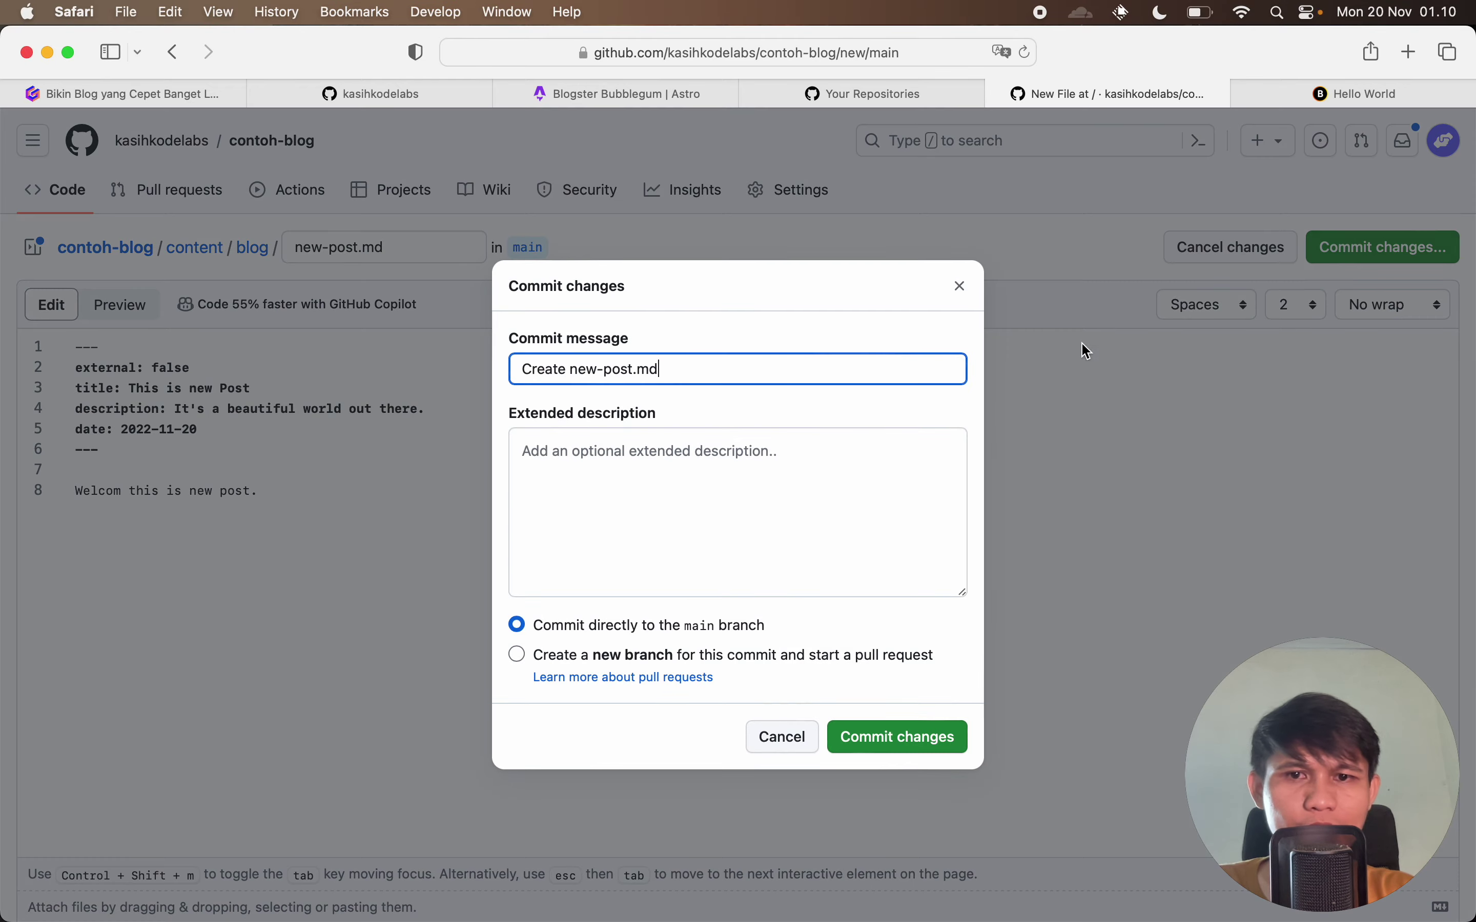
{"action": "left_click", "coordinate": [877, 740]}
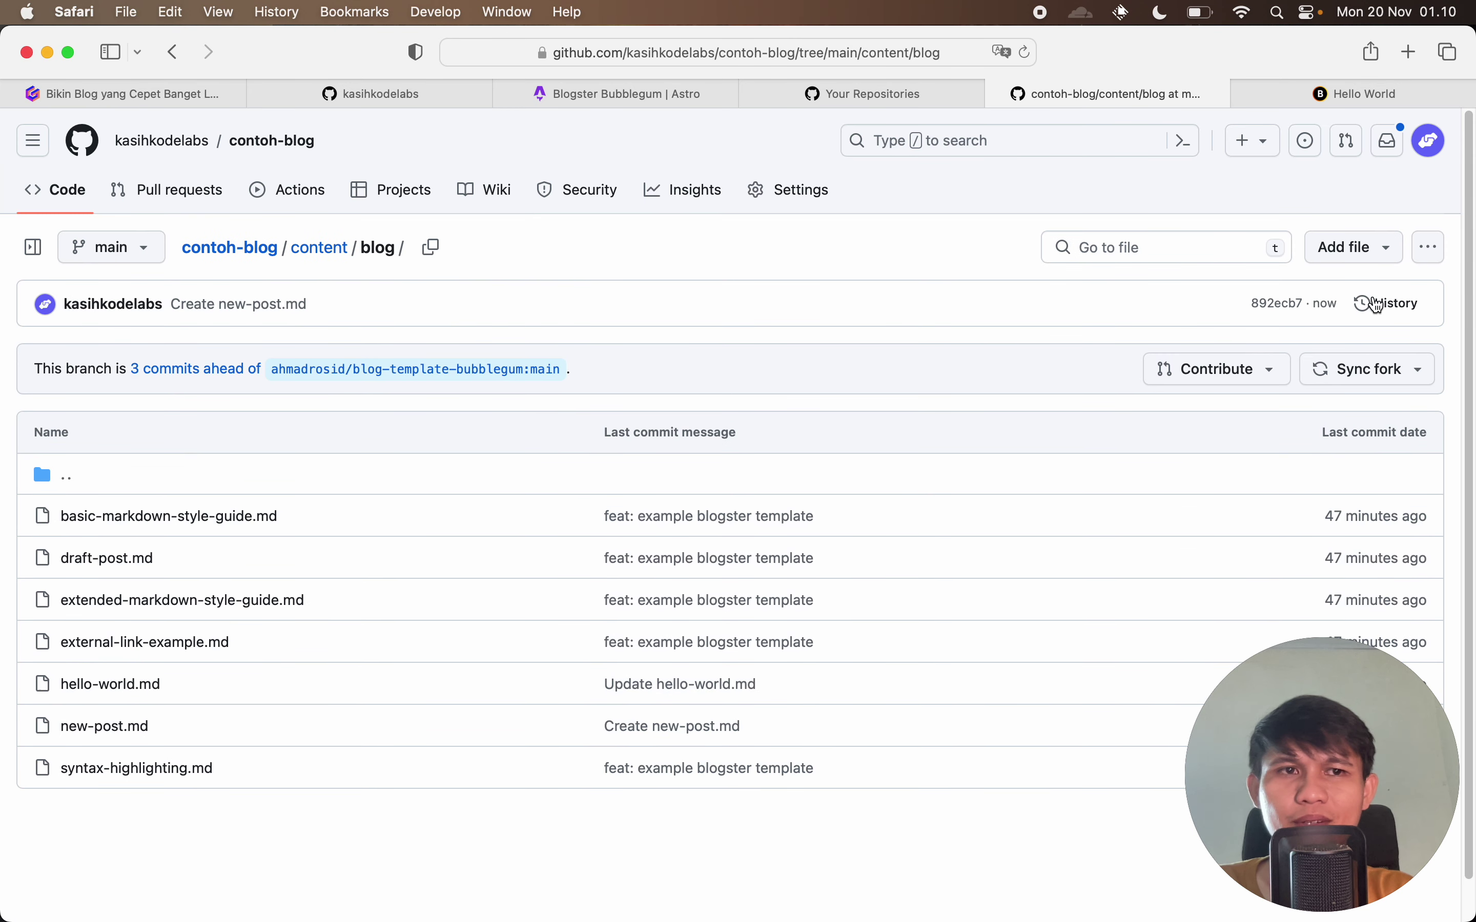
Reload the live Hello World post to check for the added body line.
{"action": "left_click", "coordinate": [1328, 103]}
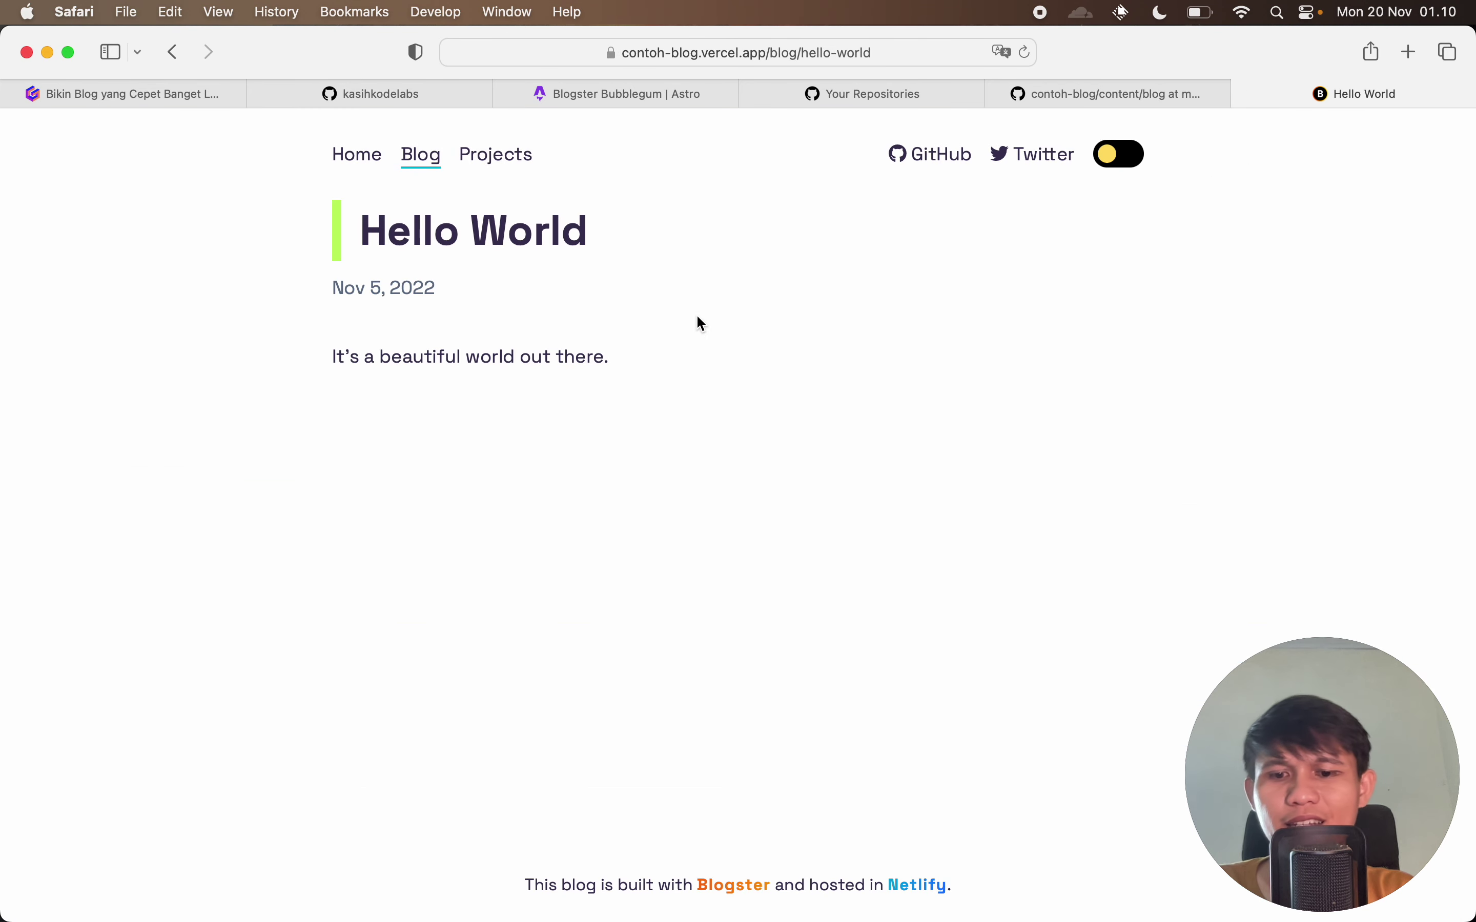
{"action": "key", "text": "super+r"}
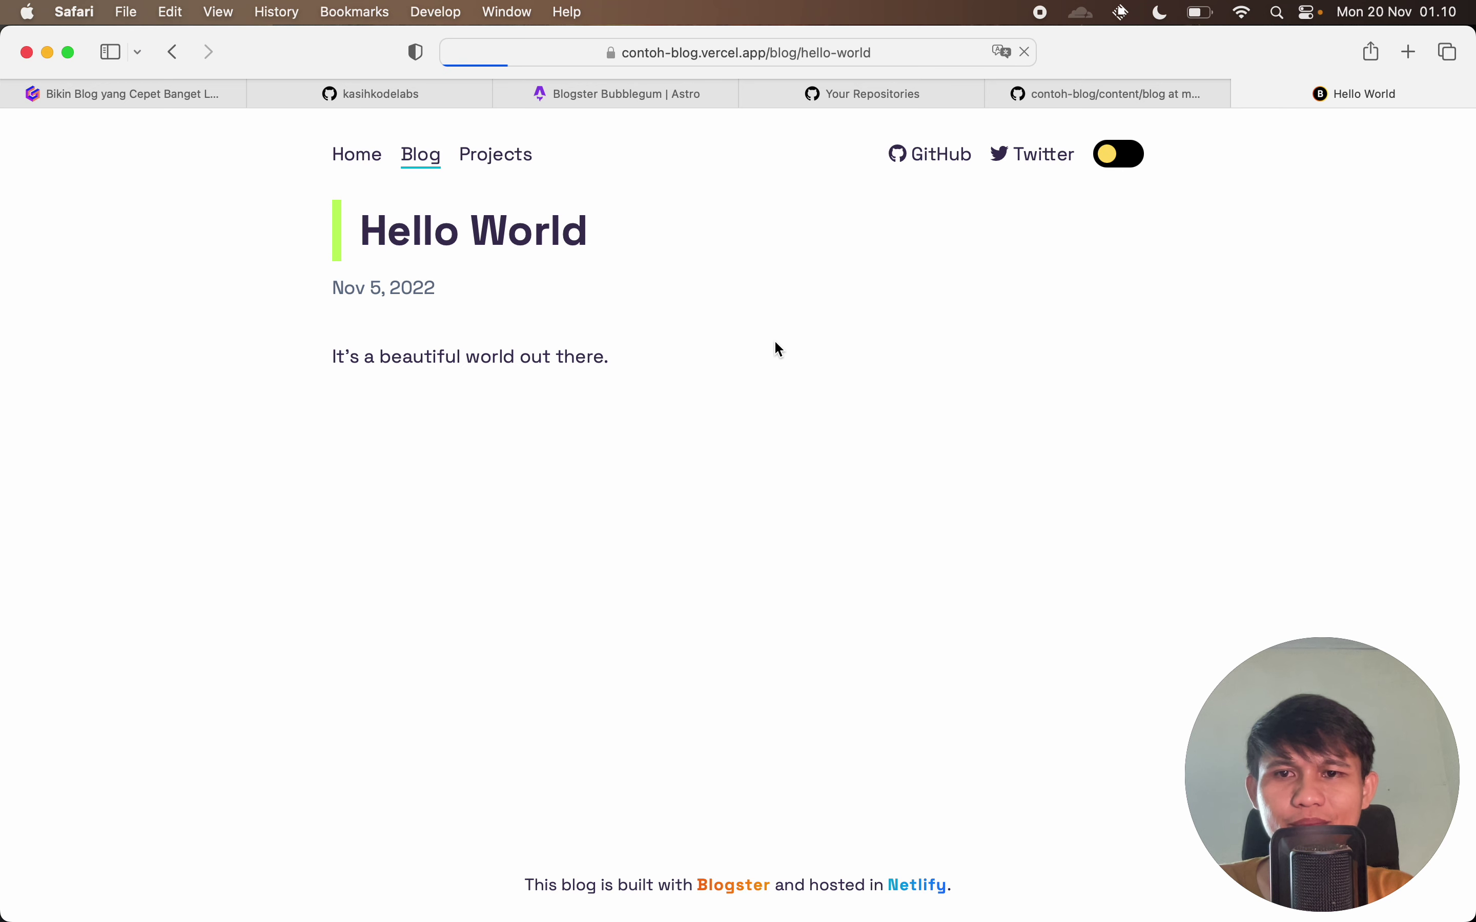
{"action": "key", "text": "super+r"}
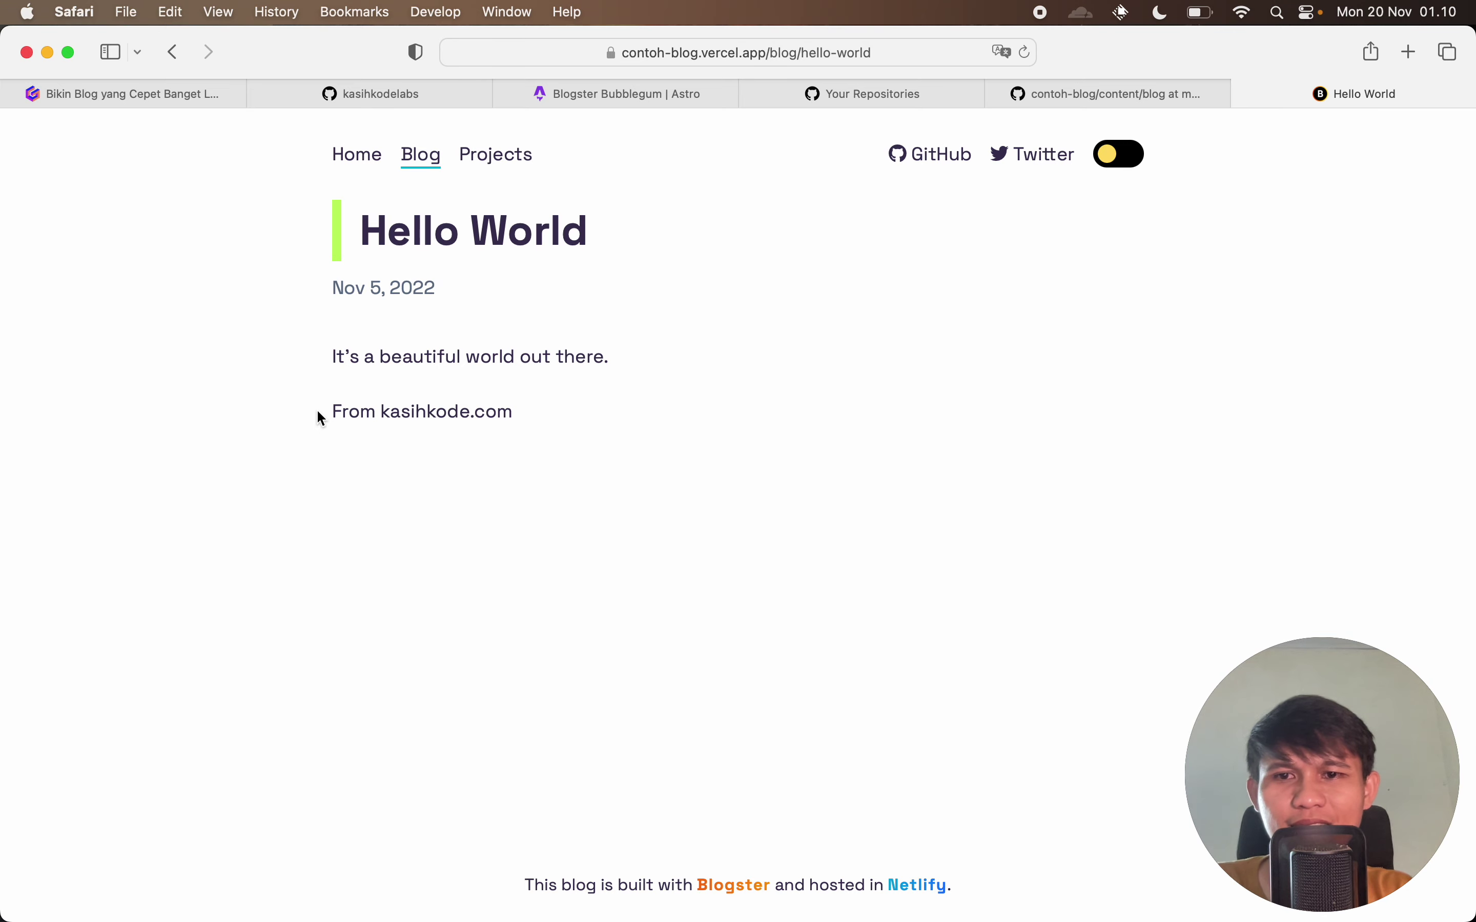
Check the new commit's deployment status on the repository's main page, and open "This is new Post" from the reloaded live home page.
{"action": "left_click", "coordinate": [1073, 90]}
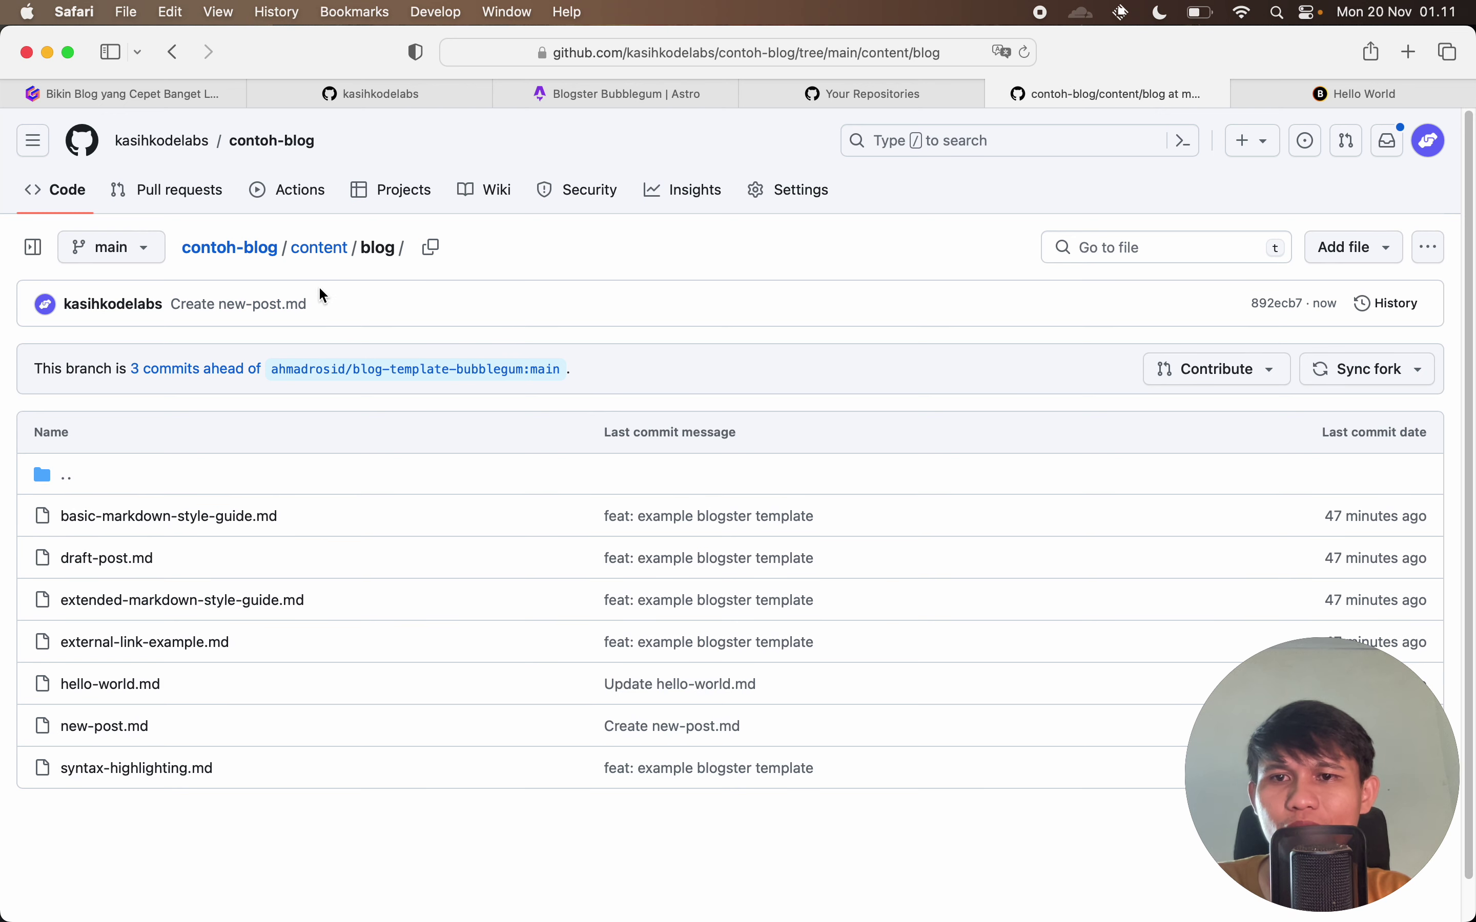
{"action": "left_click", "coordinate": [244, 250]}
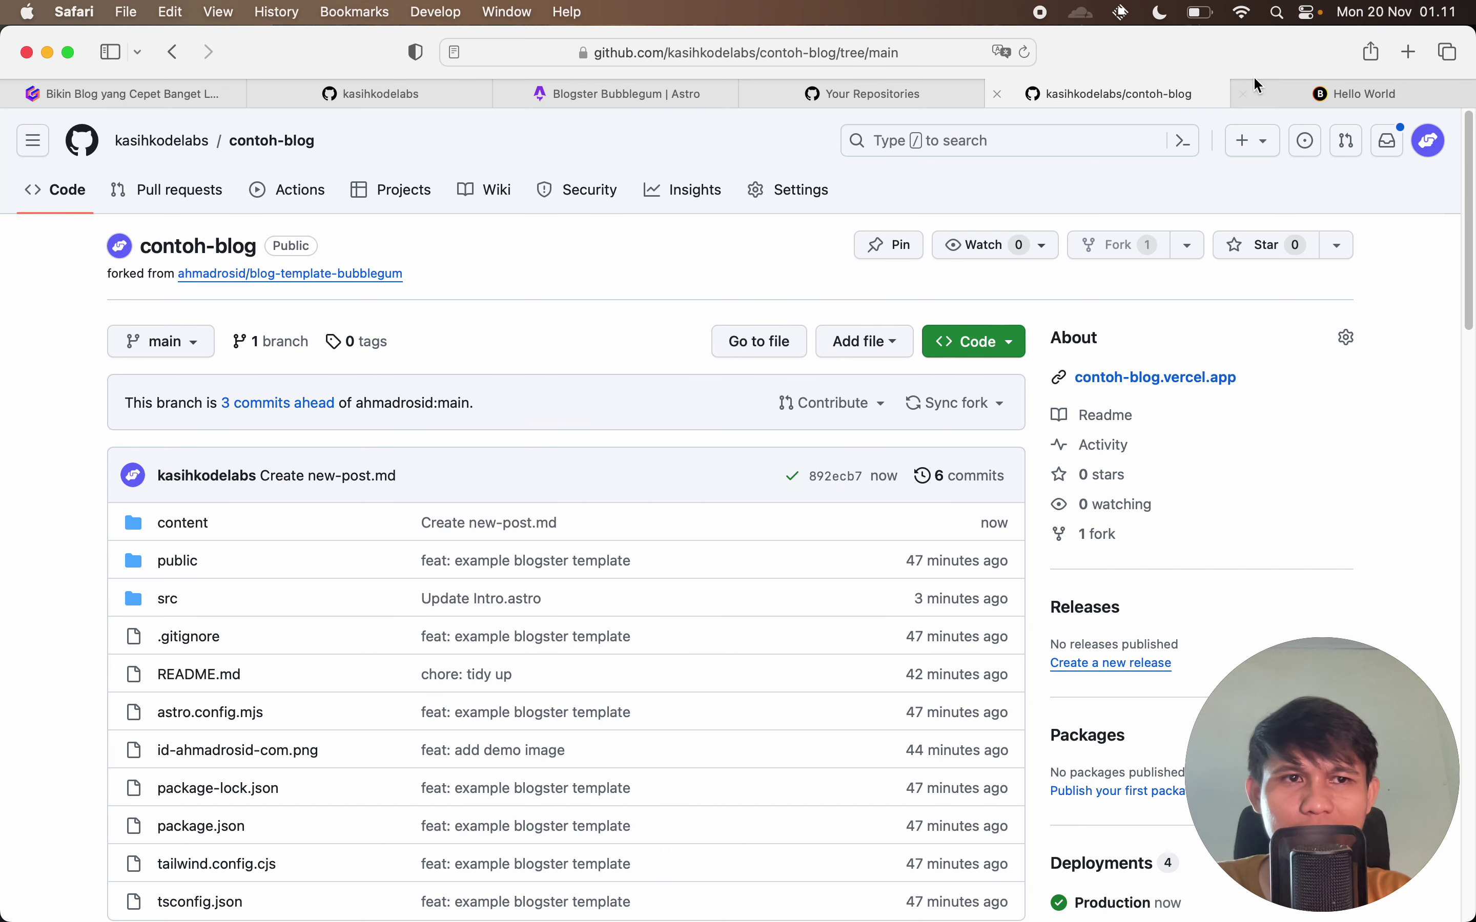
{"action": "left_click", "coordinate": [1262, 92]}
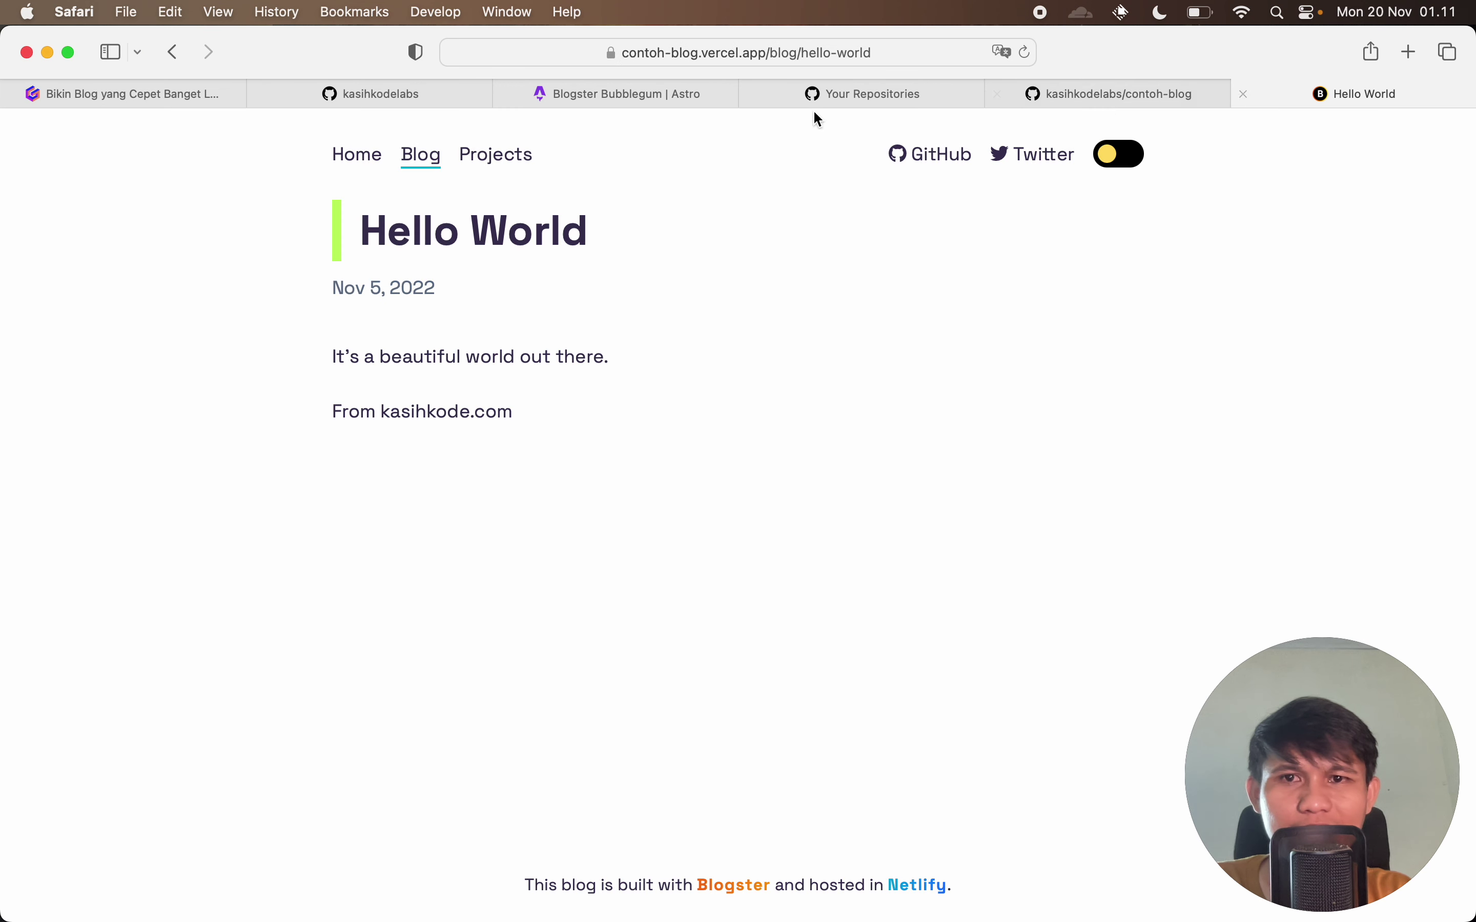
{"action": "left_click", "coordinate": [369, 156]}
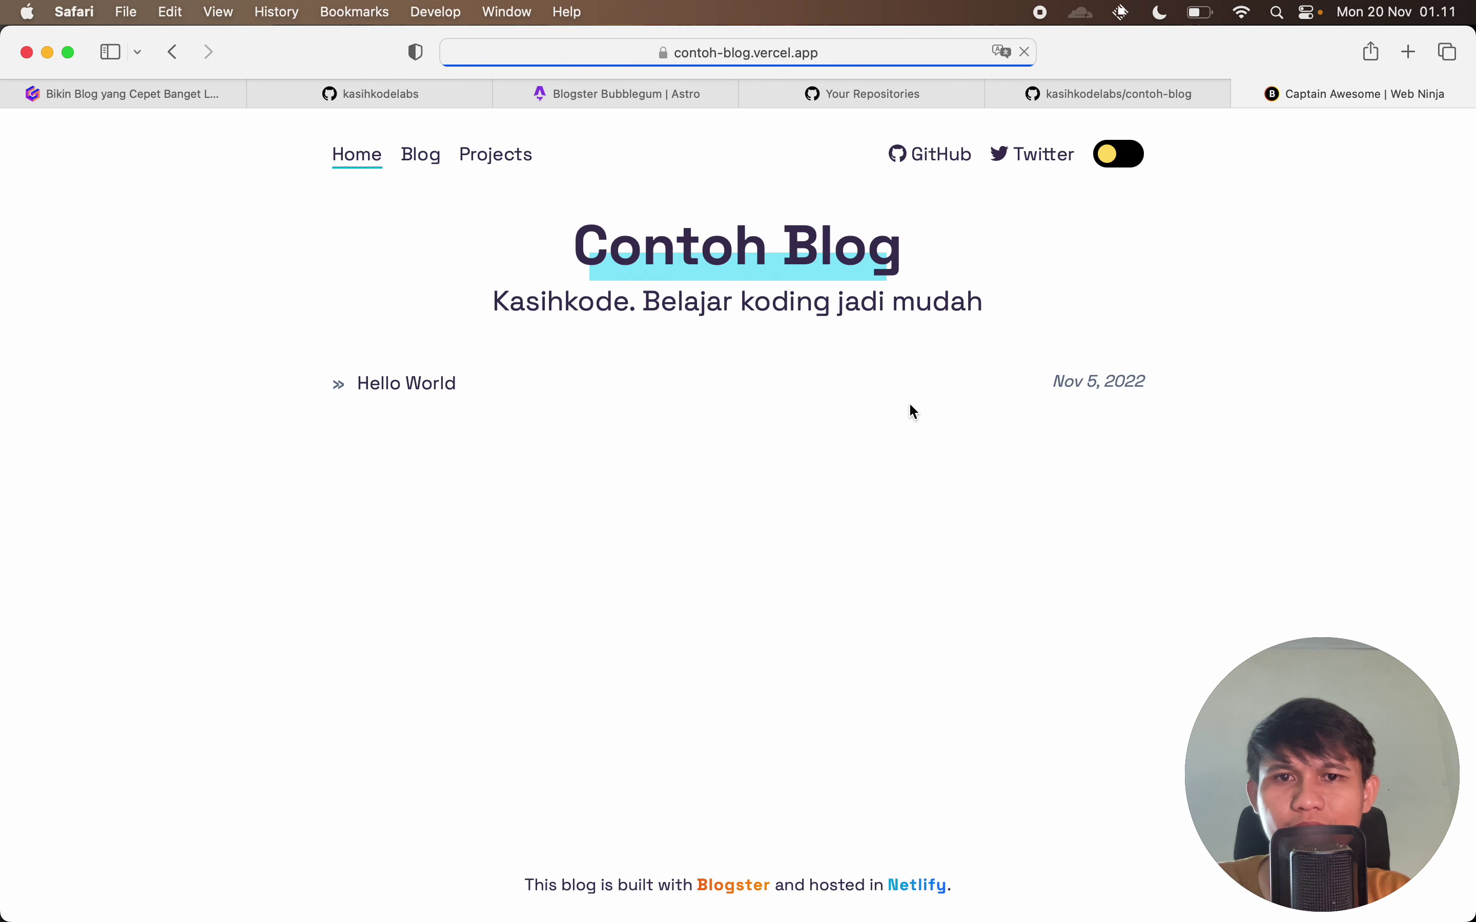
{"action": "key", "text": "super+r"}
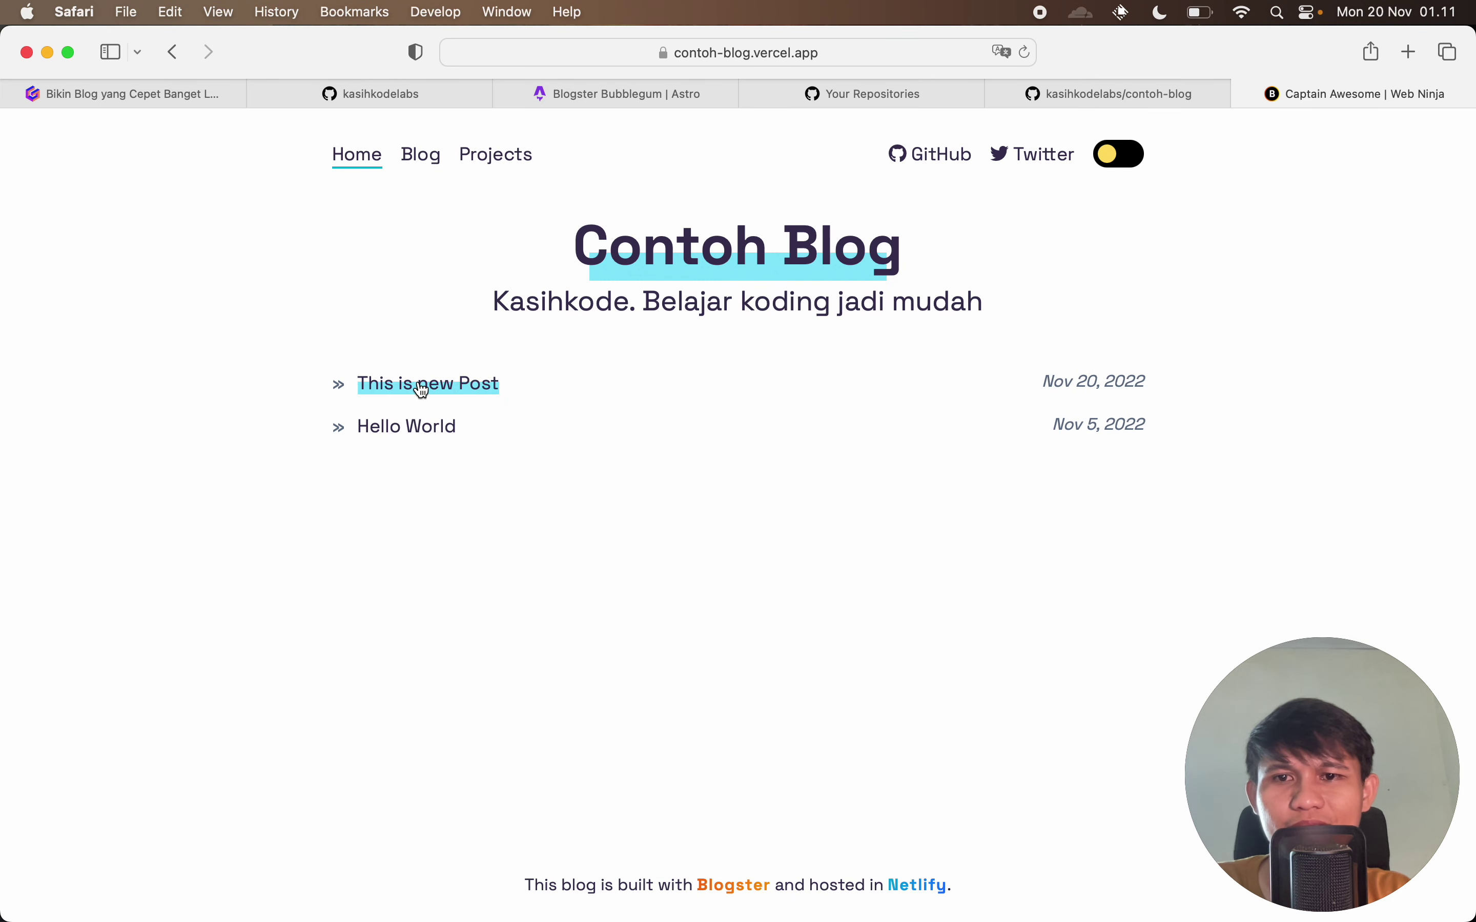
{"action": "left_click", "coordinate": [422, 391]}
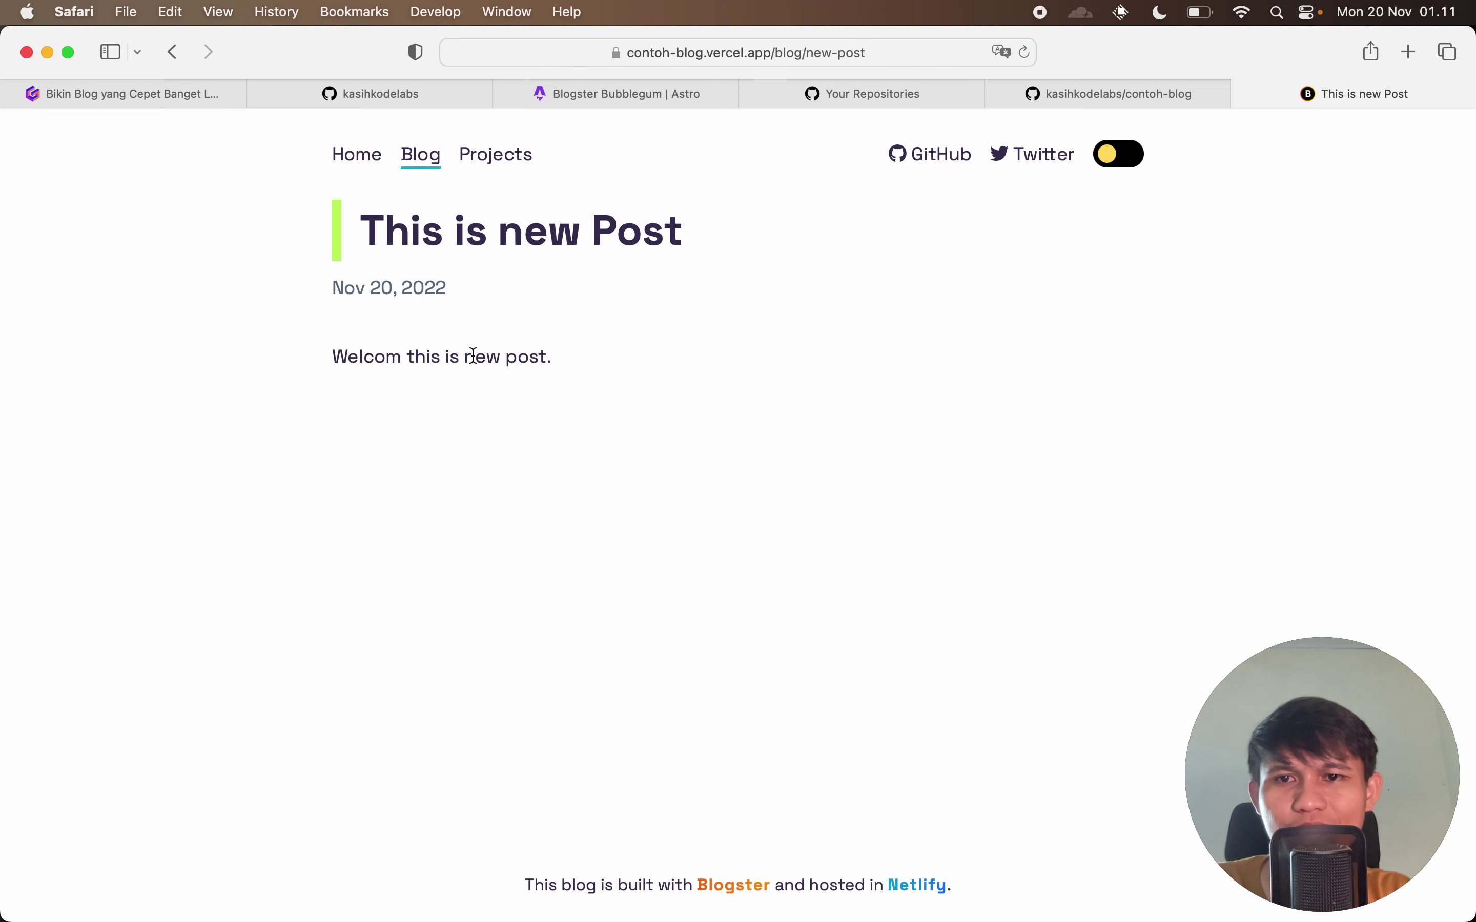
Examine the live new post's date and the contoh-blog subdomain in its web address.
{"action": "left_click_drag", "start_coordinate": [356, 346], "coordinate": [494, 332]}
{"action": "left_click_drag", "start_coordinate": [339, 288], "coordinate": [465, 293]}
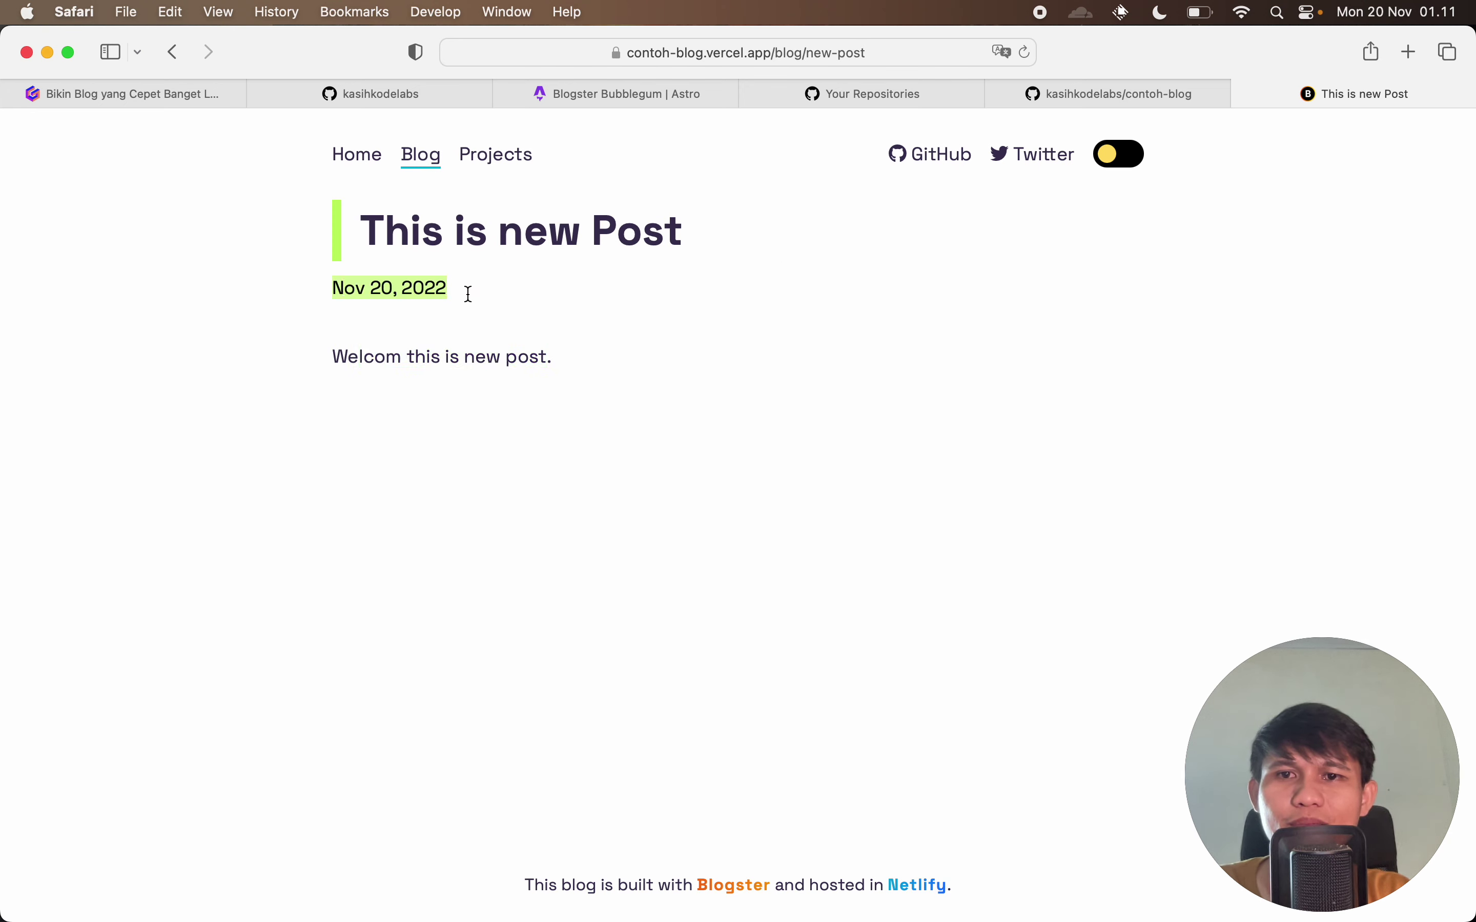
{"action": "left_click", "coordinate": [835, 313]}
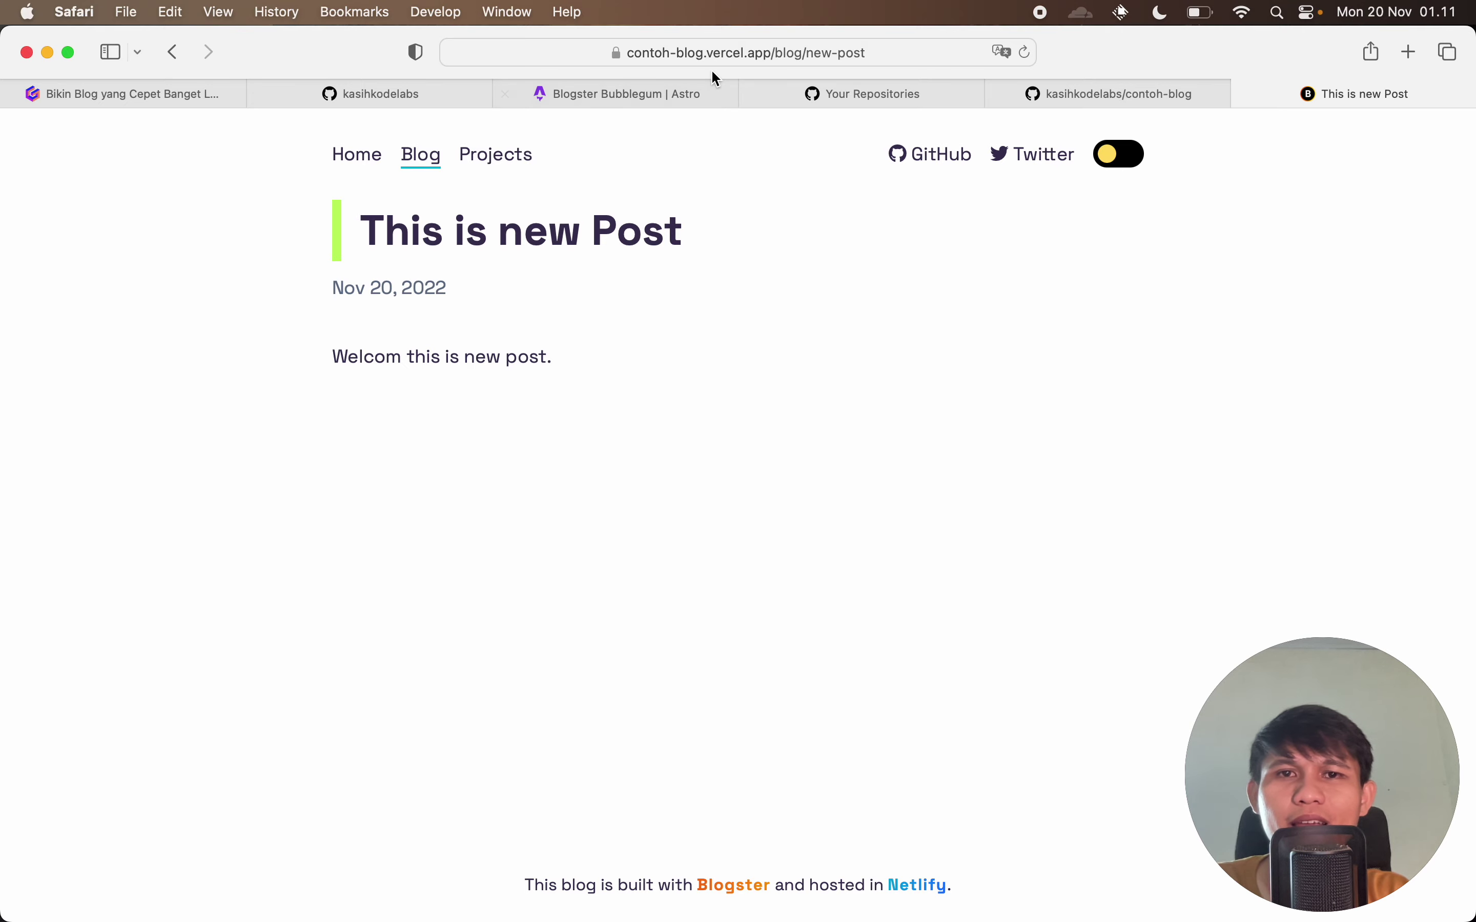
{"action": "left_click", "coordinate": [682, 52]}
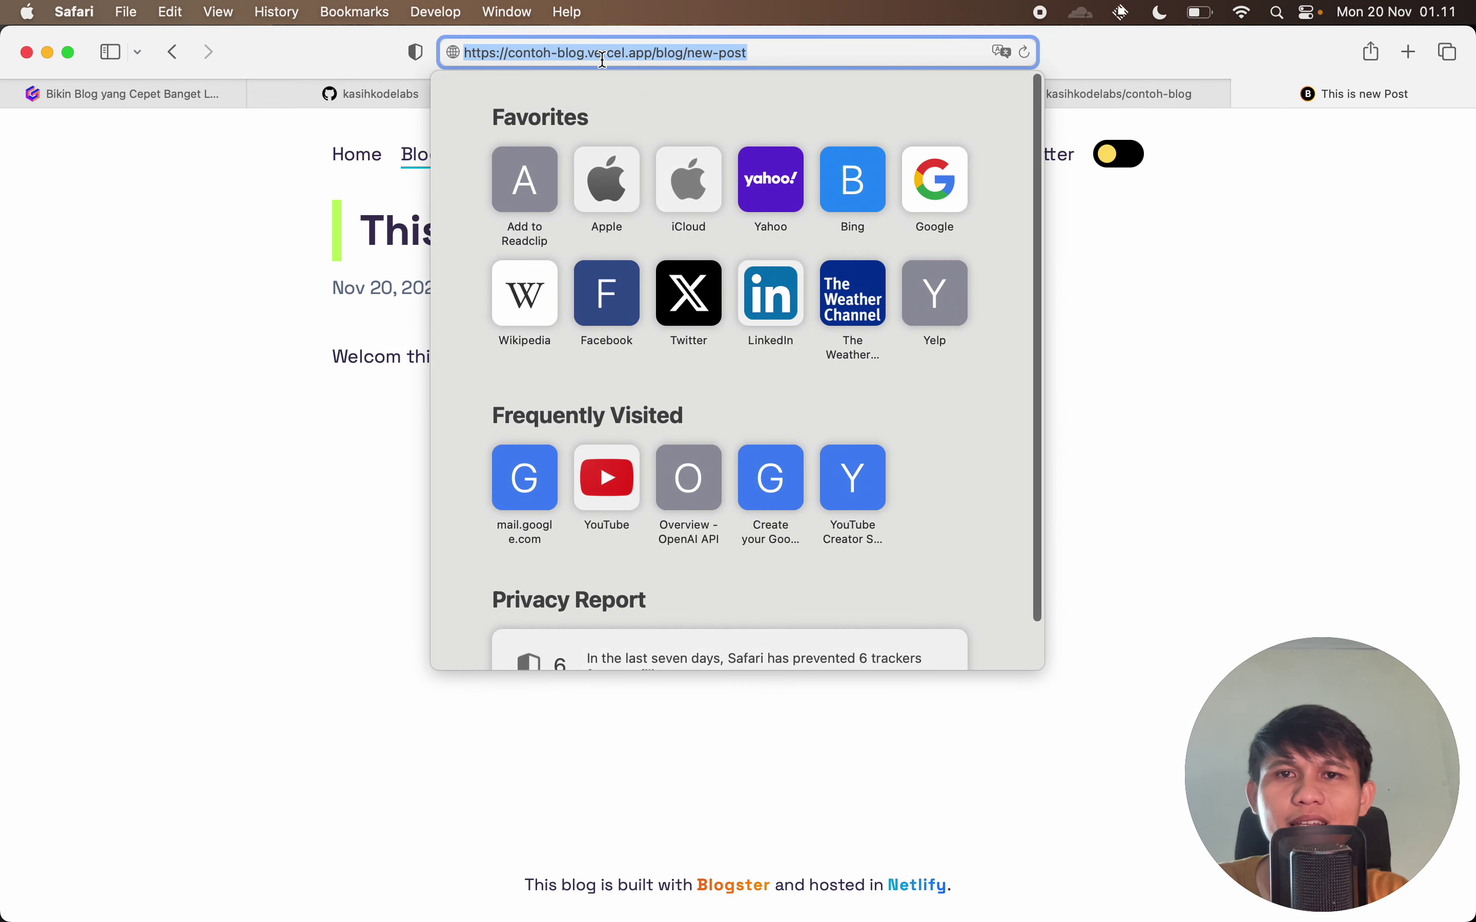
{"action": "double_click", "coordinate": [531, 49]}
{"action": "left_click_drag", "start_coordinate": [532, 48], "coordinate": [572, 52]}
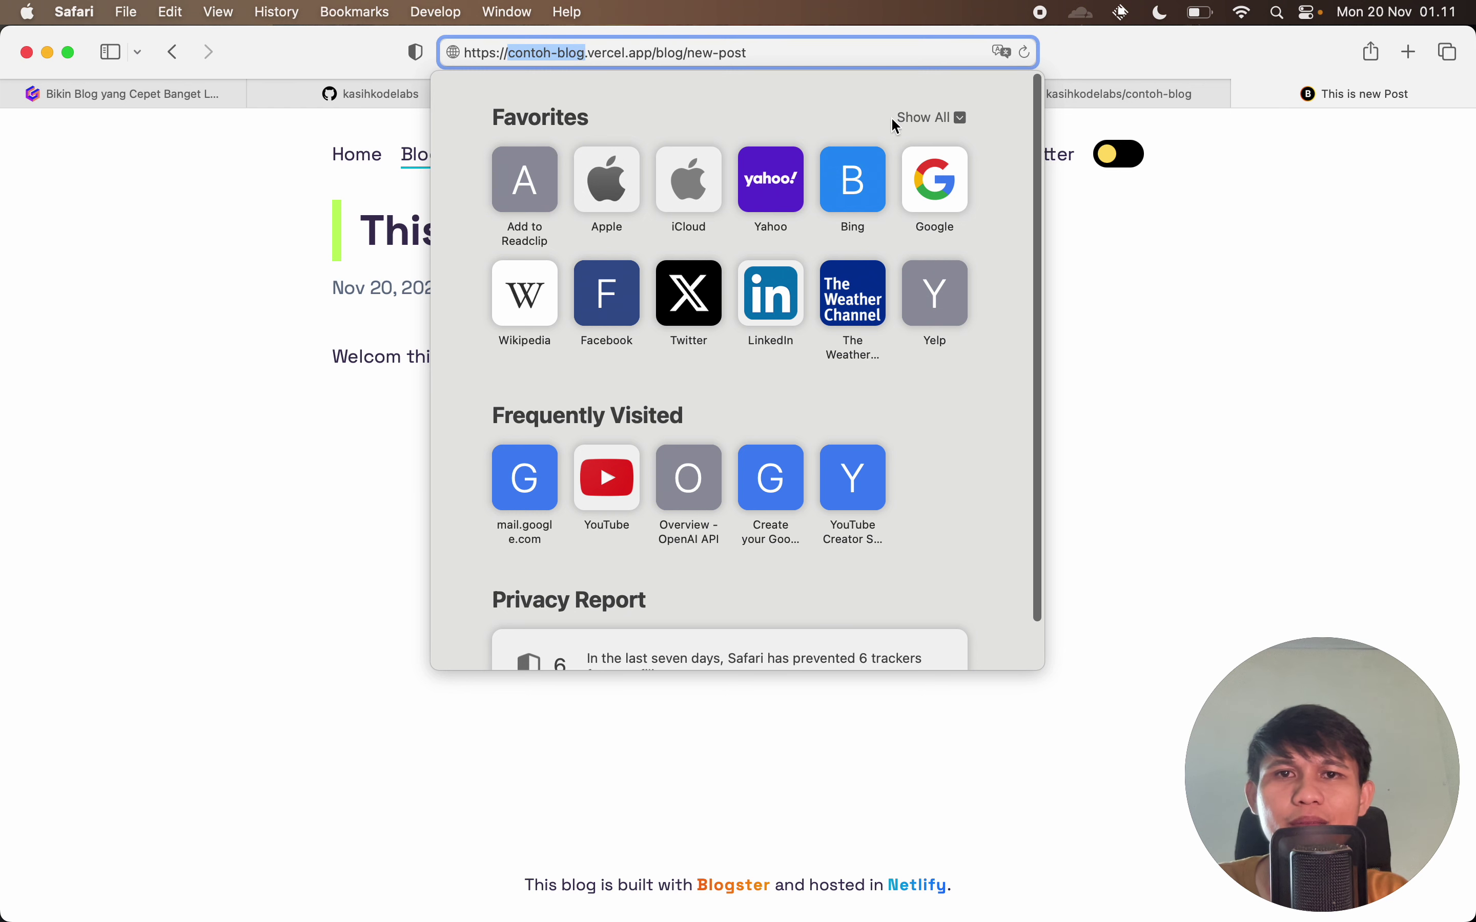
{"action": "left_click", "coordinate": [1169, 303]}
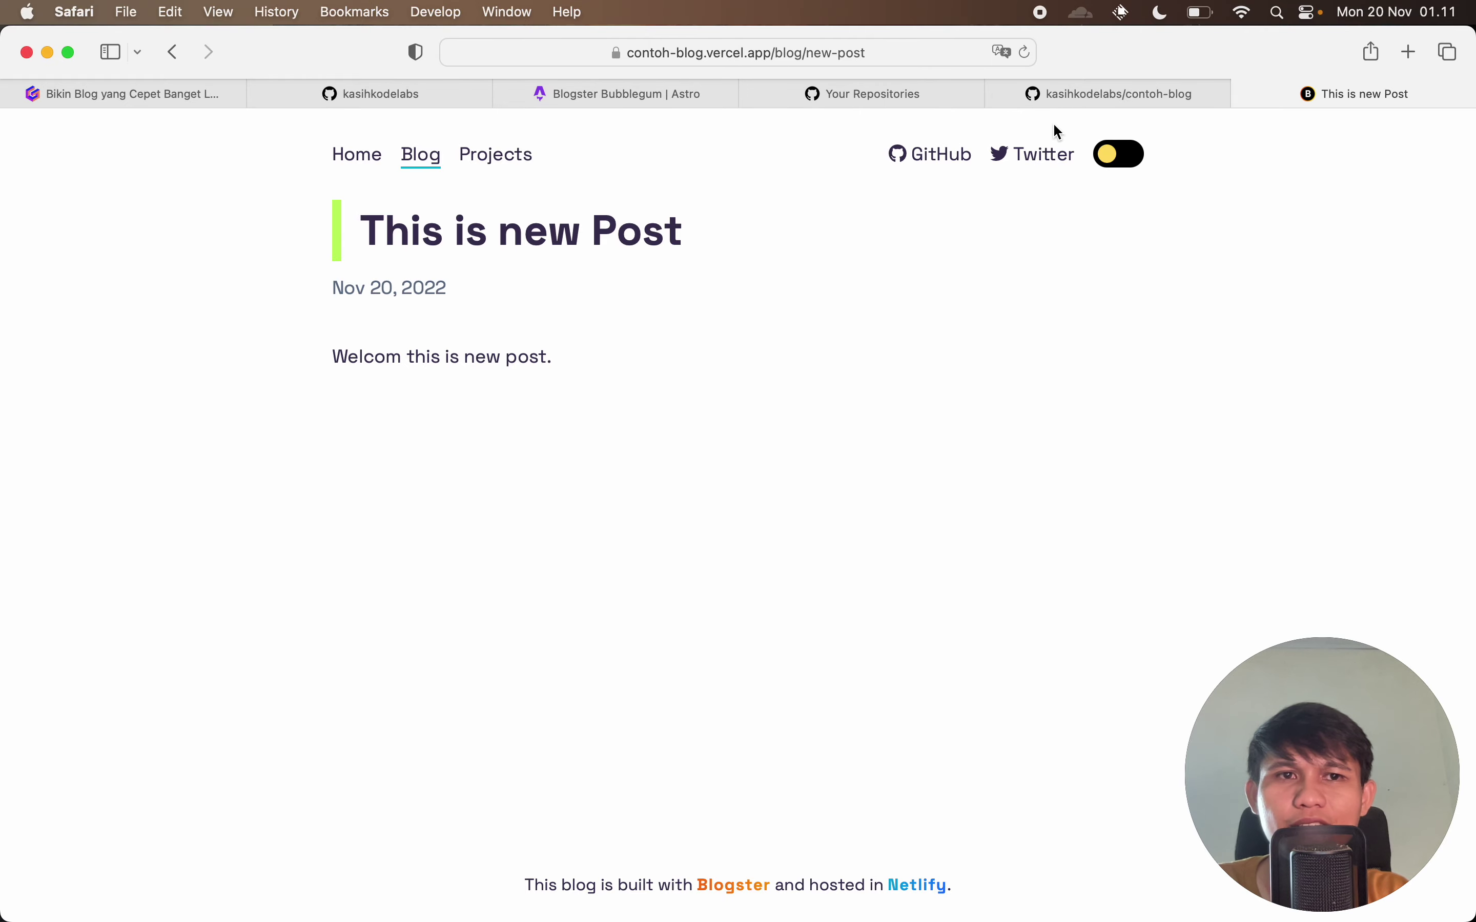
Open vercel.com in place of the GitHub repositories list and go to the contoh-blog project's Domains settings.
{"action": "left_click", "coordinate": [1096, 98]}
{"action": "left_click", "coordinate": [901, 89]}
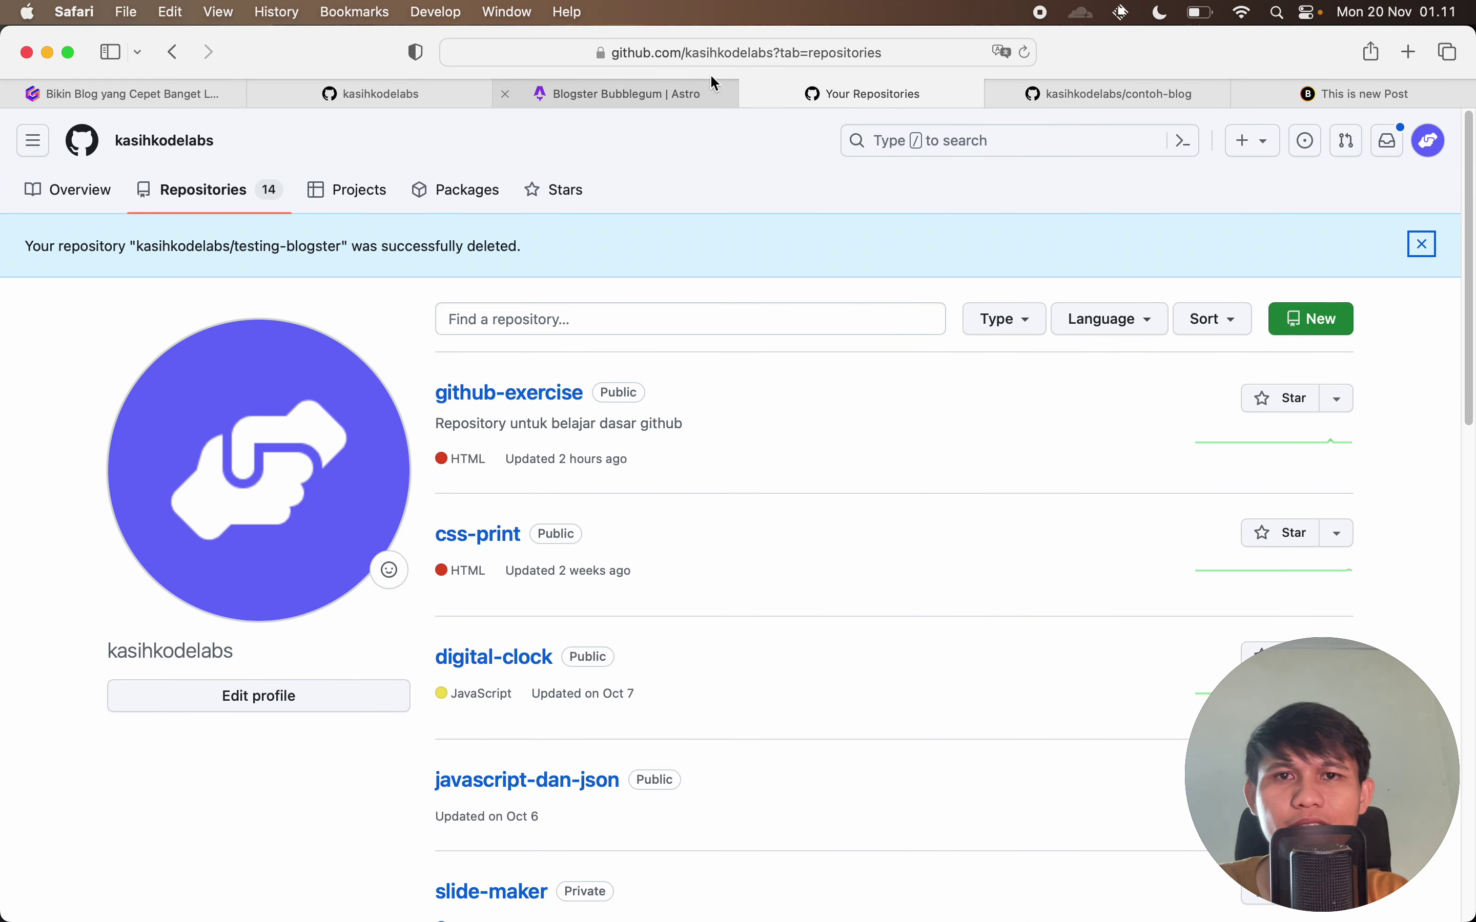
{"action": "left_click", "coordinate": [716, 53]}
{"action": "type", "text": "ver"}
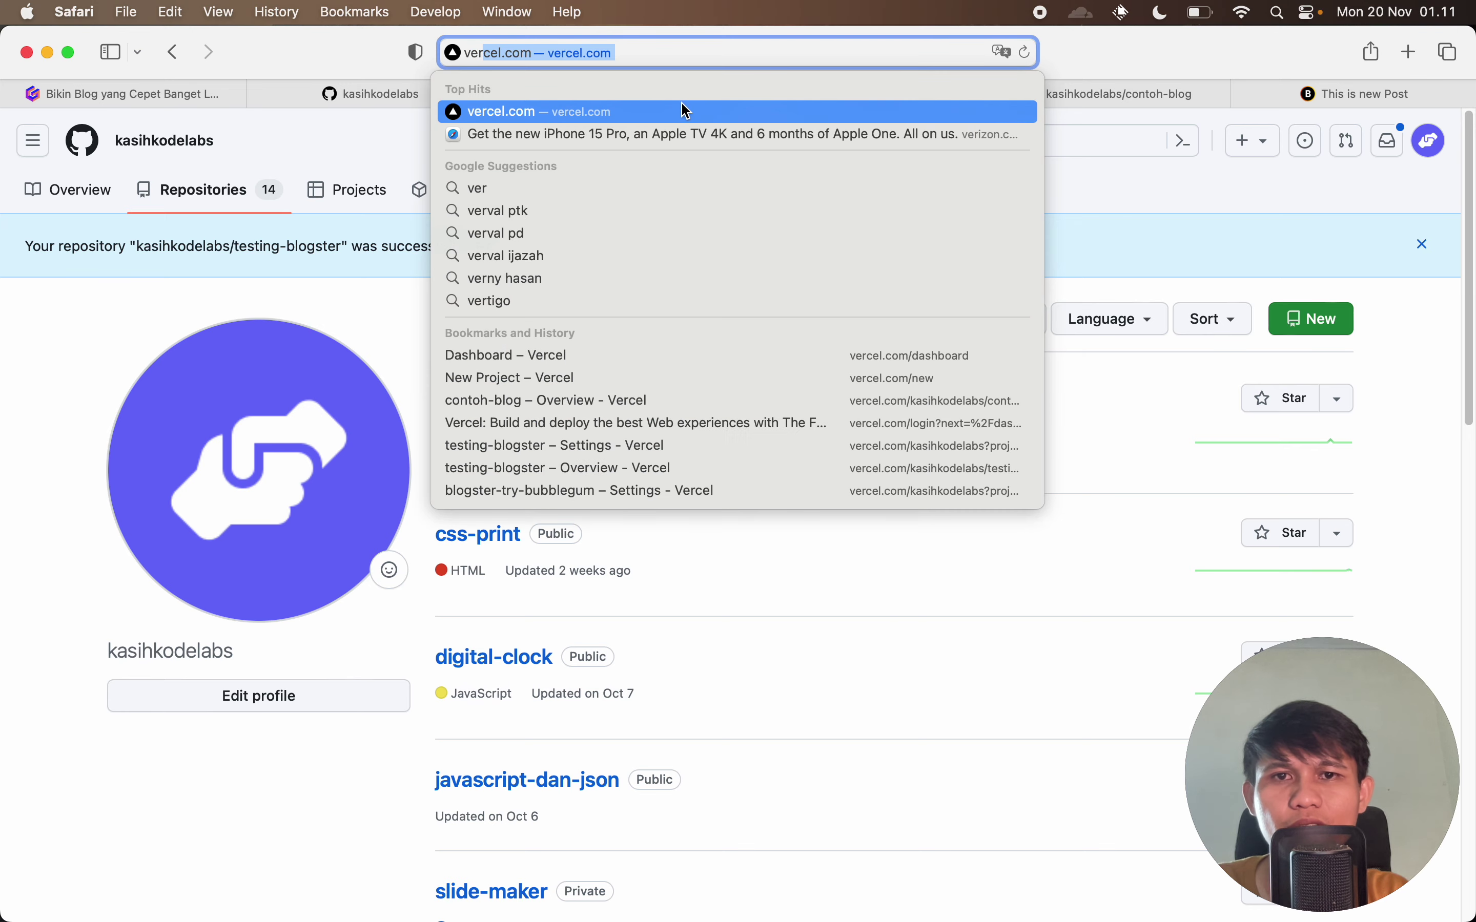
{"action": "left_click", "coordinate": [686, 111]}
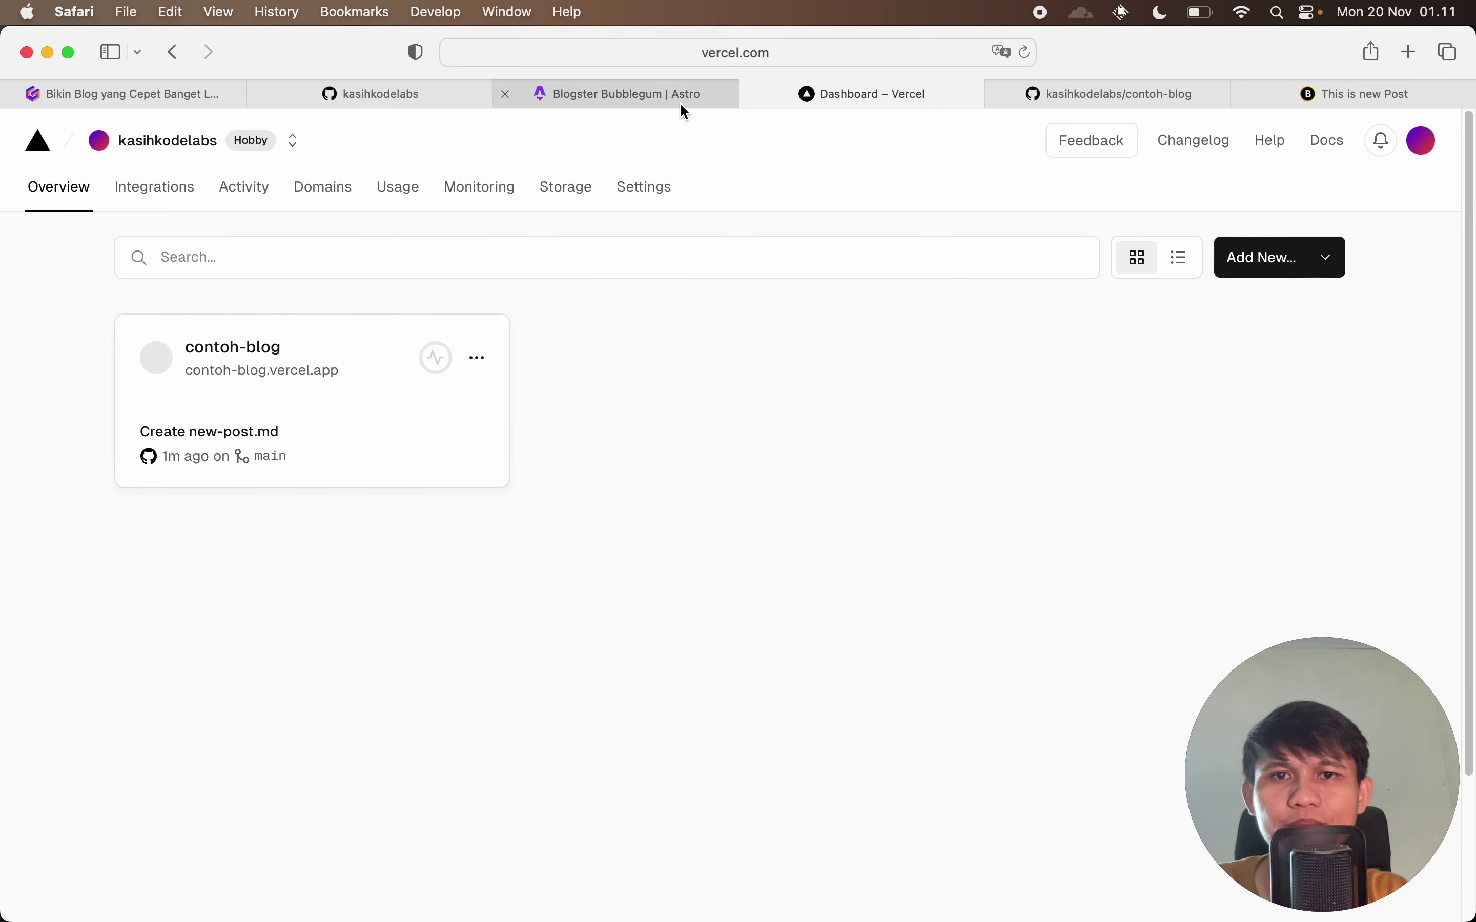
{"action": "left_click", "coordinate": [251, 358]}
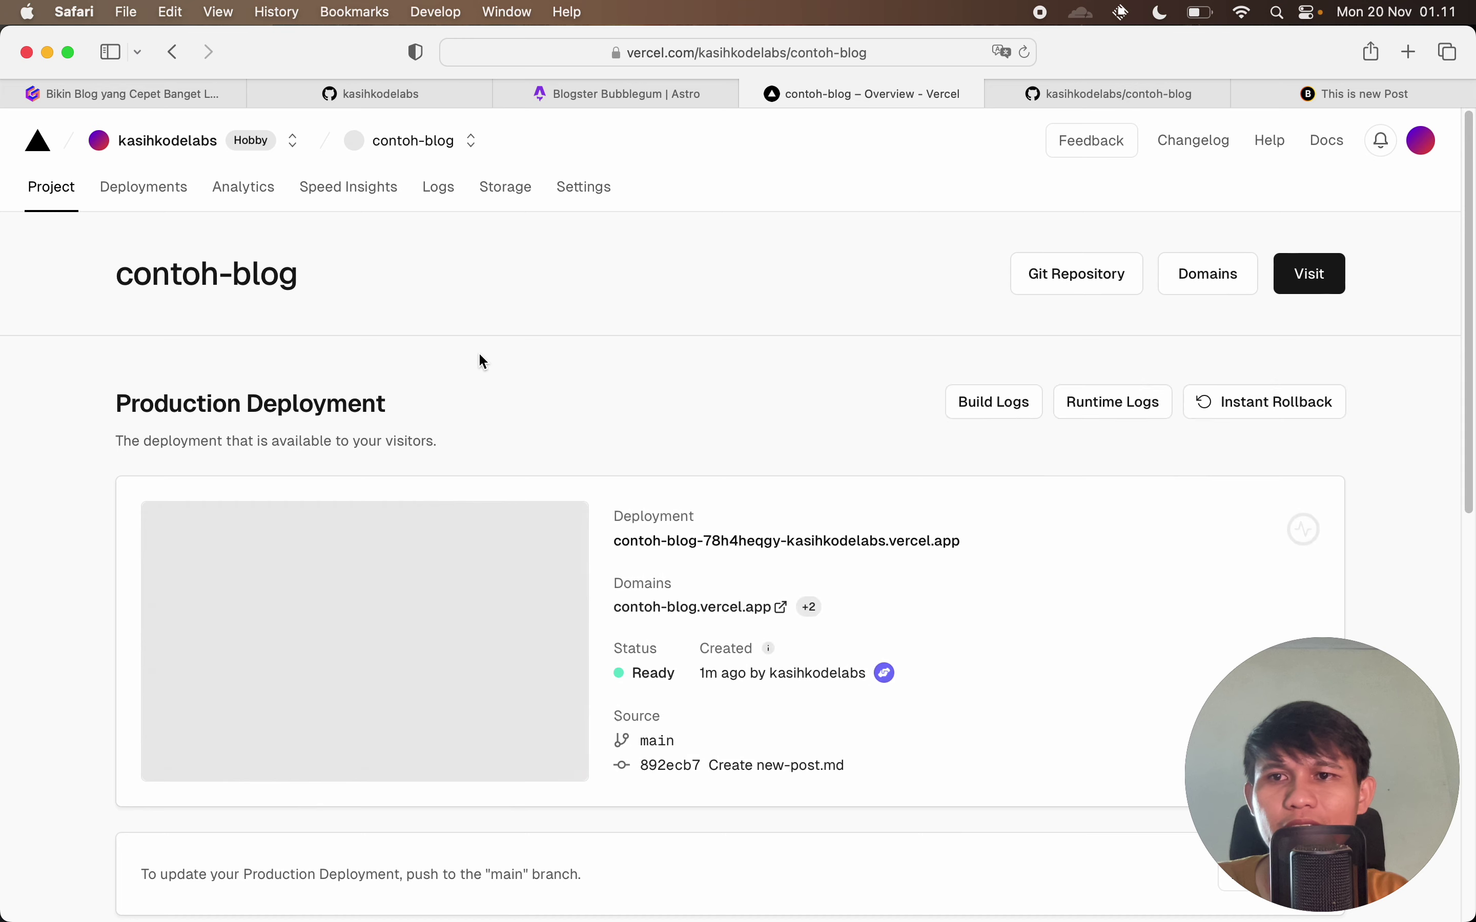
{"action": "left_click", "coordinate": [583, 189]}
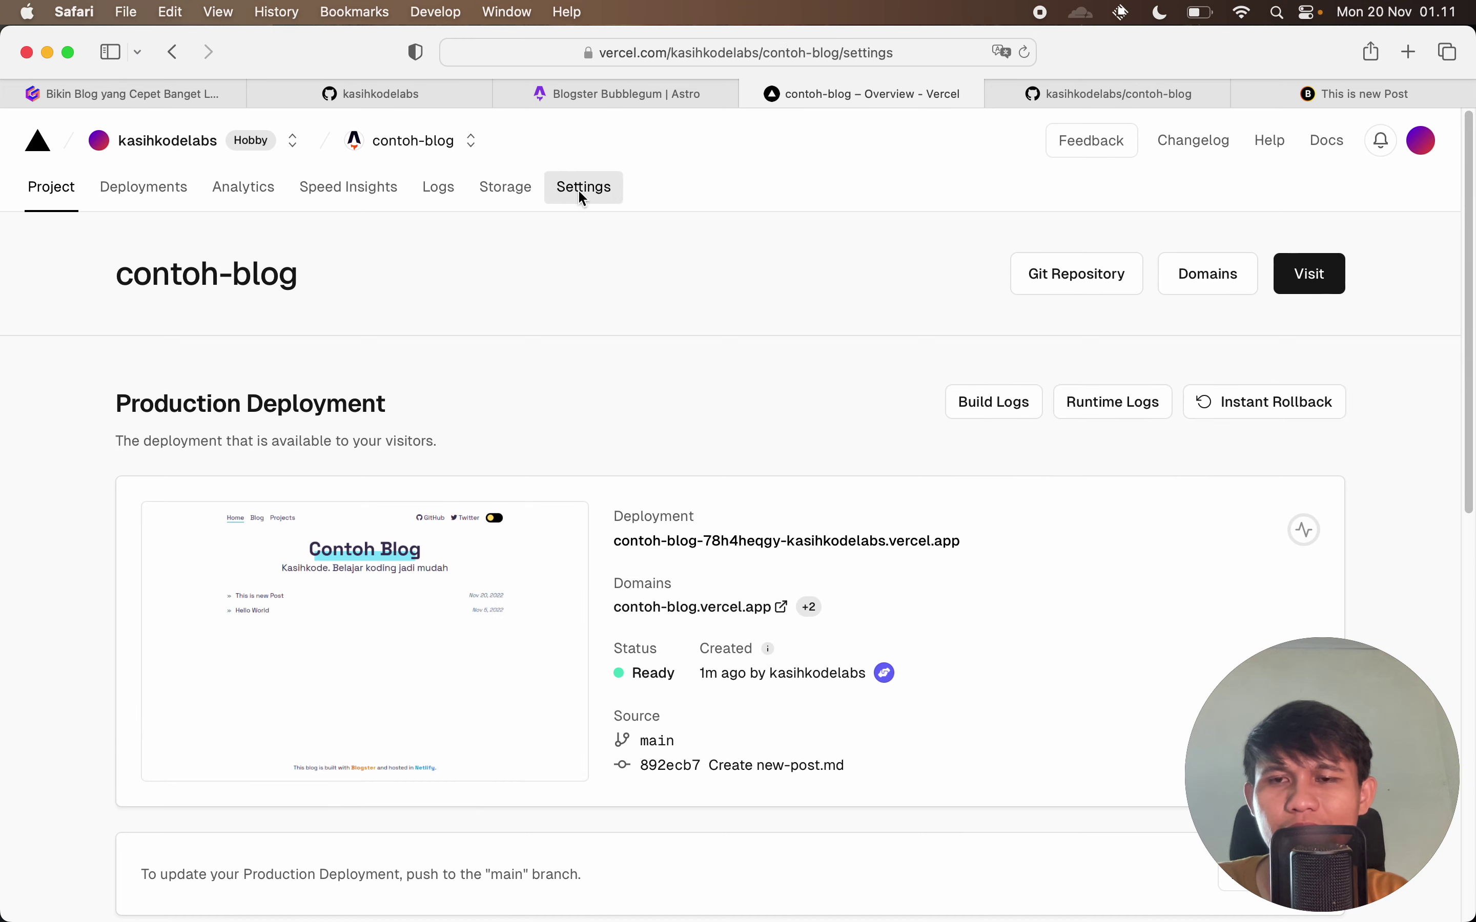
{"action": "left_click", "coordinate": [222, 451]}
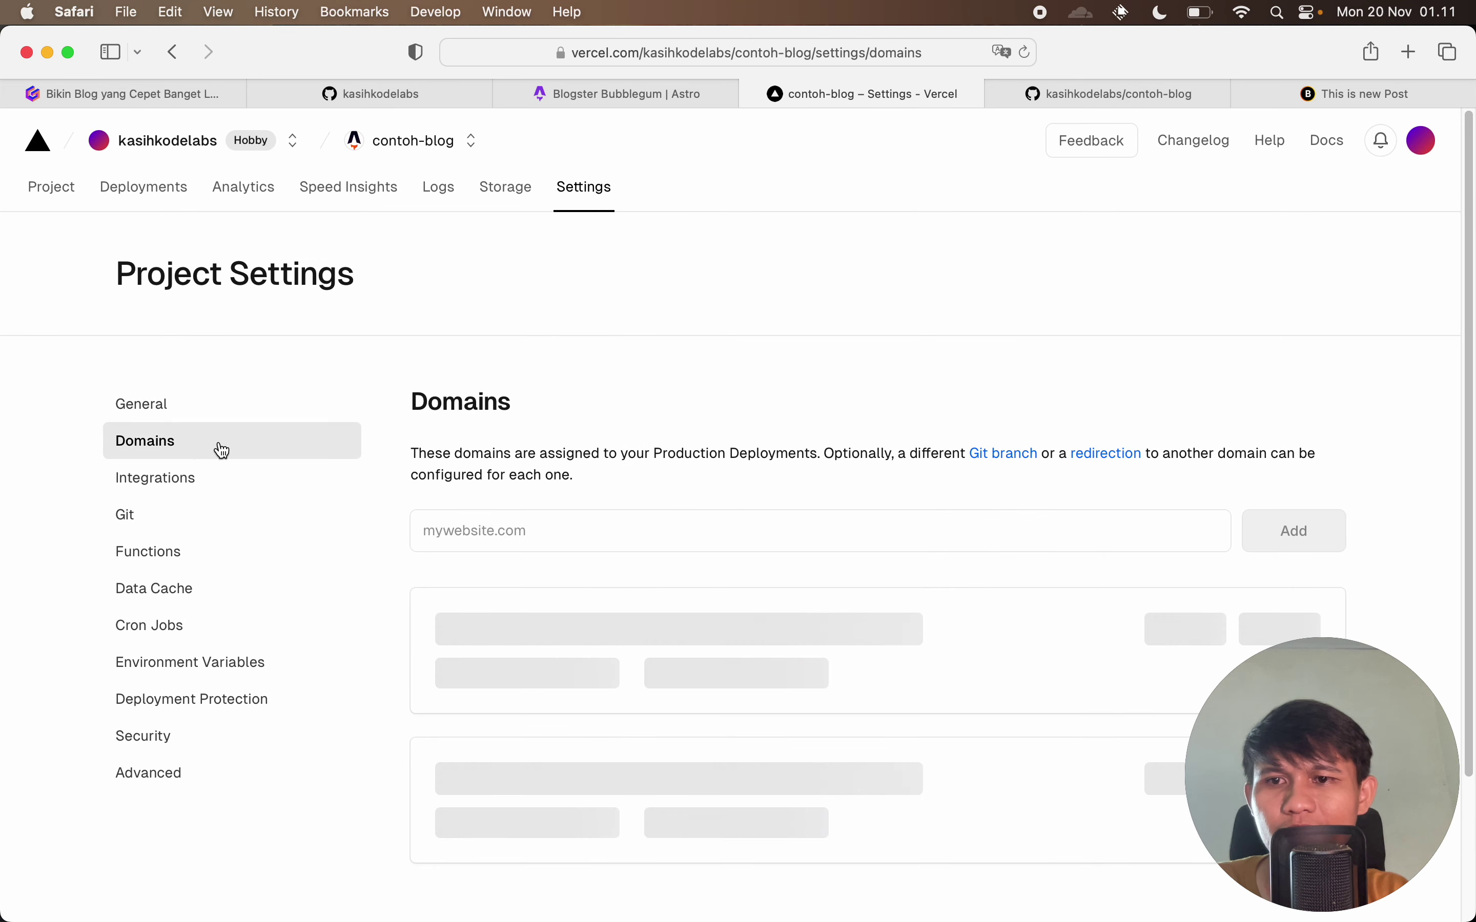
Add contoh-blog.kasihkode.com as a custom domain of the project.
{"action": "left_click", "coordinate": [818, 546]}
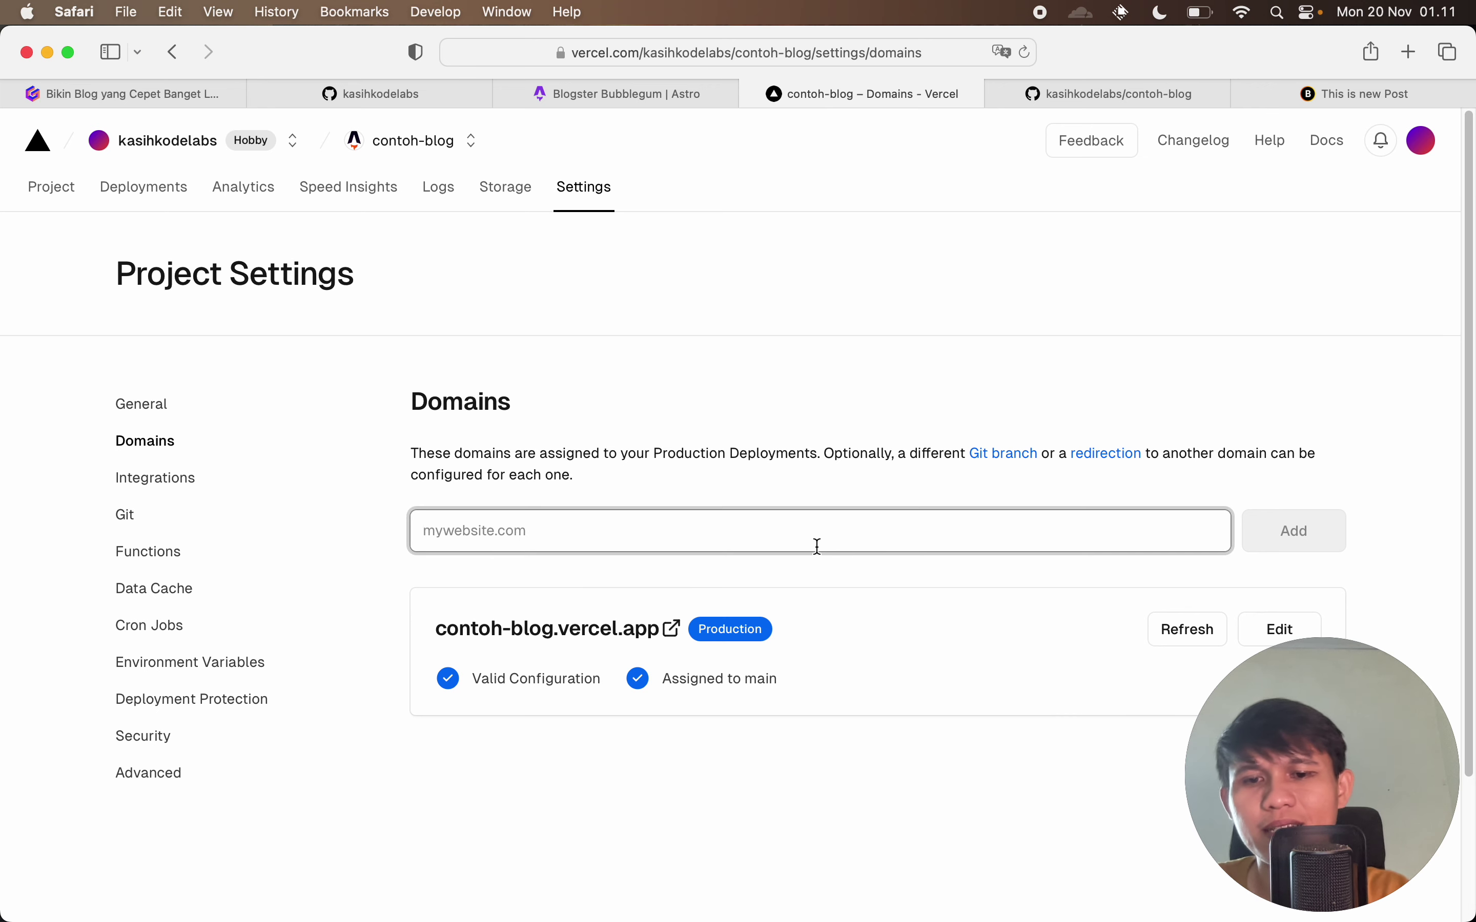
{"action": "type", "text": "contoh-blog"}
{"action": "type", "text": ".kasih"}
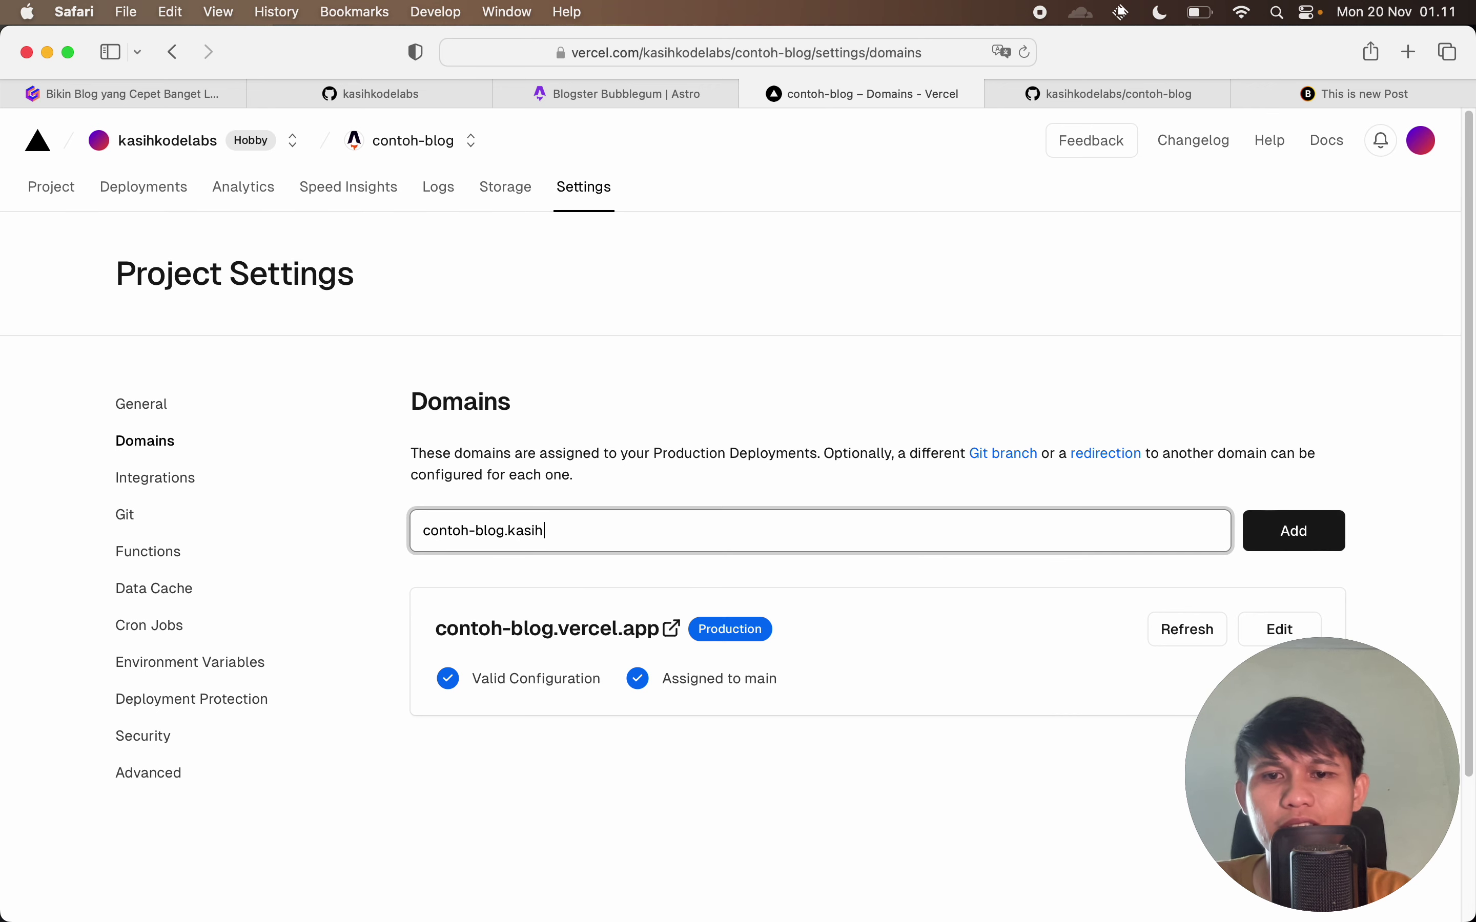
{"action": "type", "text": "kode.com"}
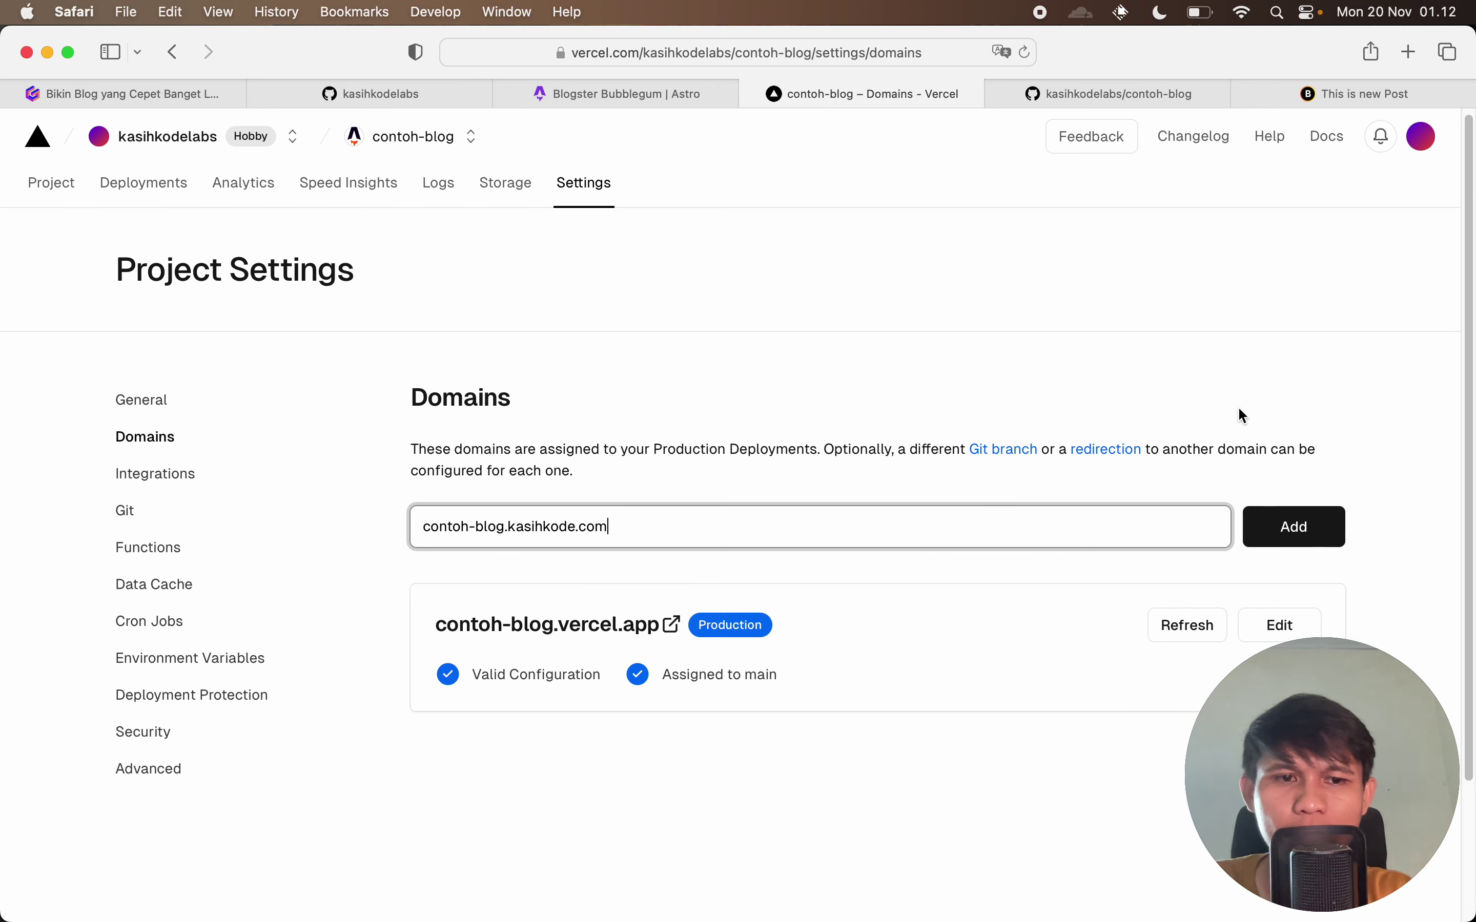
{"action": "scroll", "coordinate": [1244, 427], "scroll_direction": "down", "scroll_amount": 1}
{"action": "left_click", "coordinate": [1277, 483]}
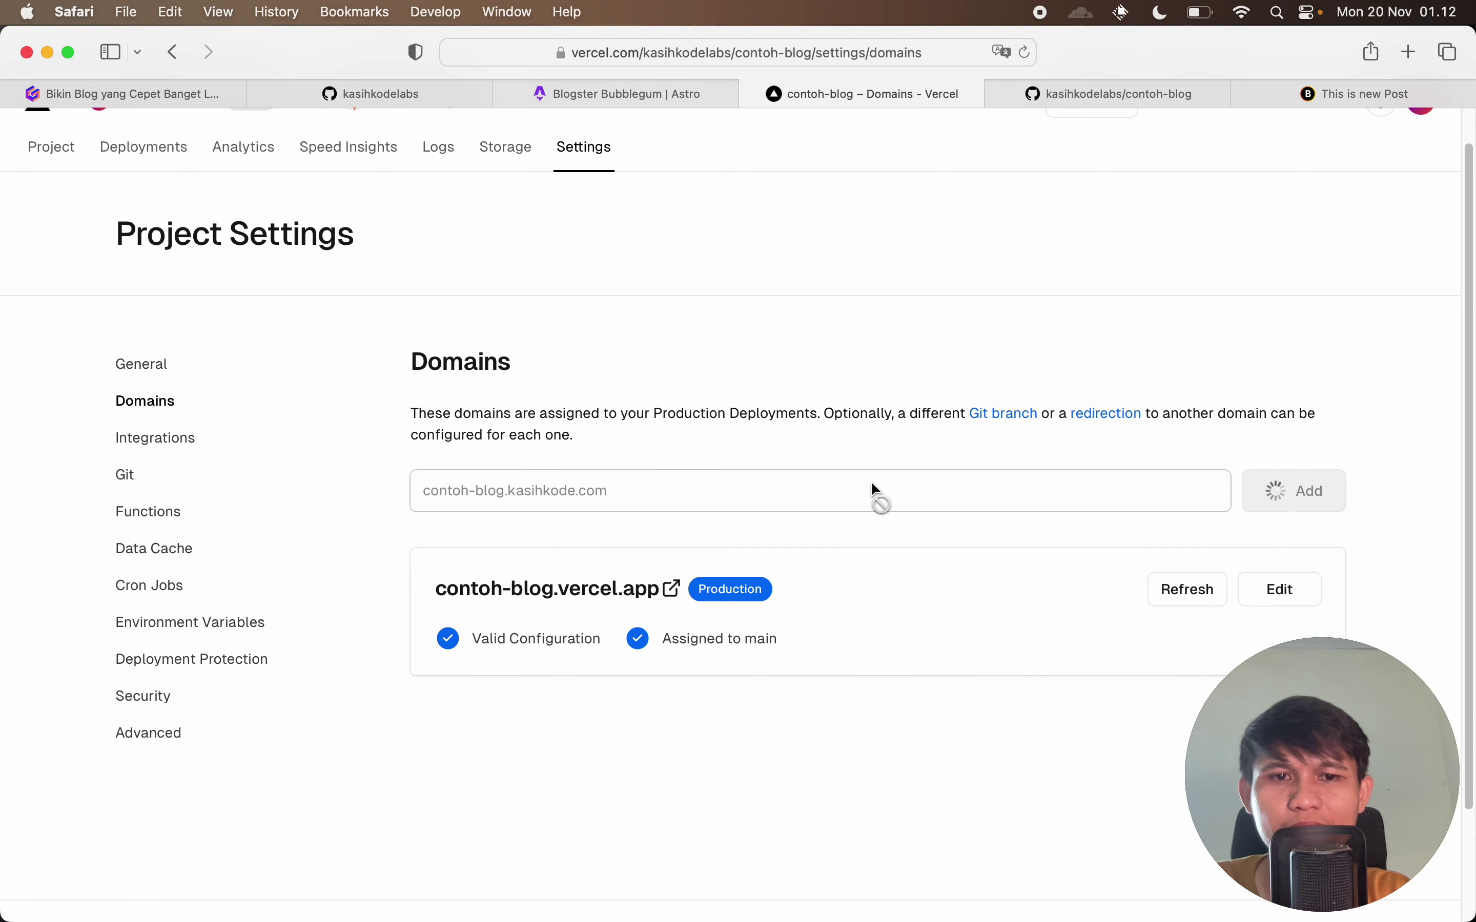
Copy the value of the TXT verification record listed under contoh-blog.kasihkode.com.
{"action": "scroll", "coordinate": [870, 458], "scroll_direction": "down", "scroll_amount": 3}
{"action": "scroll", "coordinate": [720, 500], "scroll_direction": "down", "scroll_amount": 3}
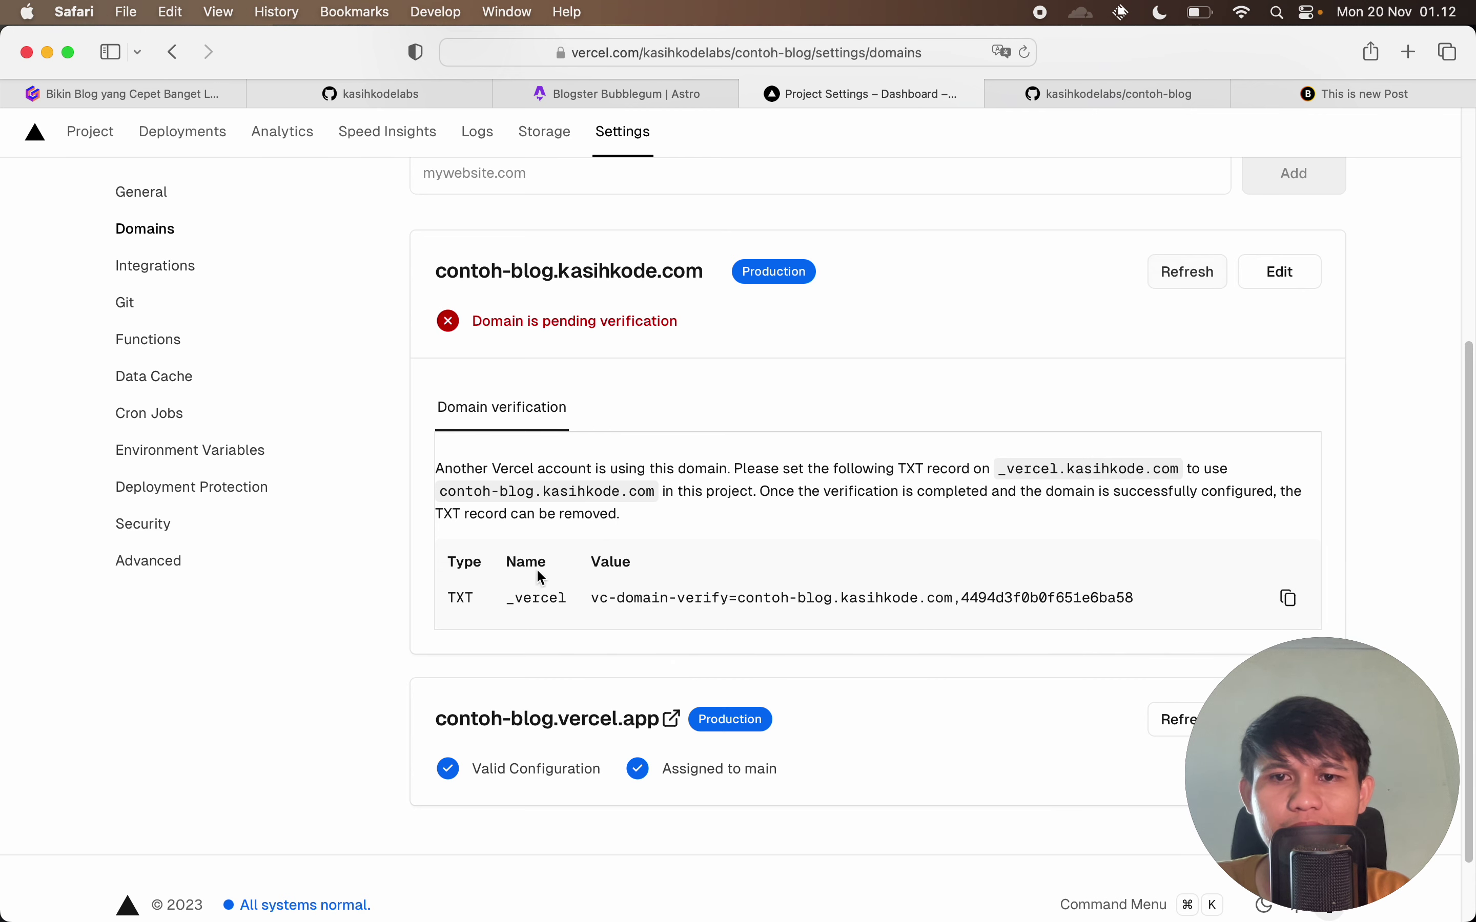
{"action": "scroll", "coordinate": [856, 512], "scroll_direction": "down", "scroll_amount": 2}
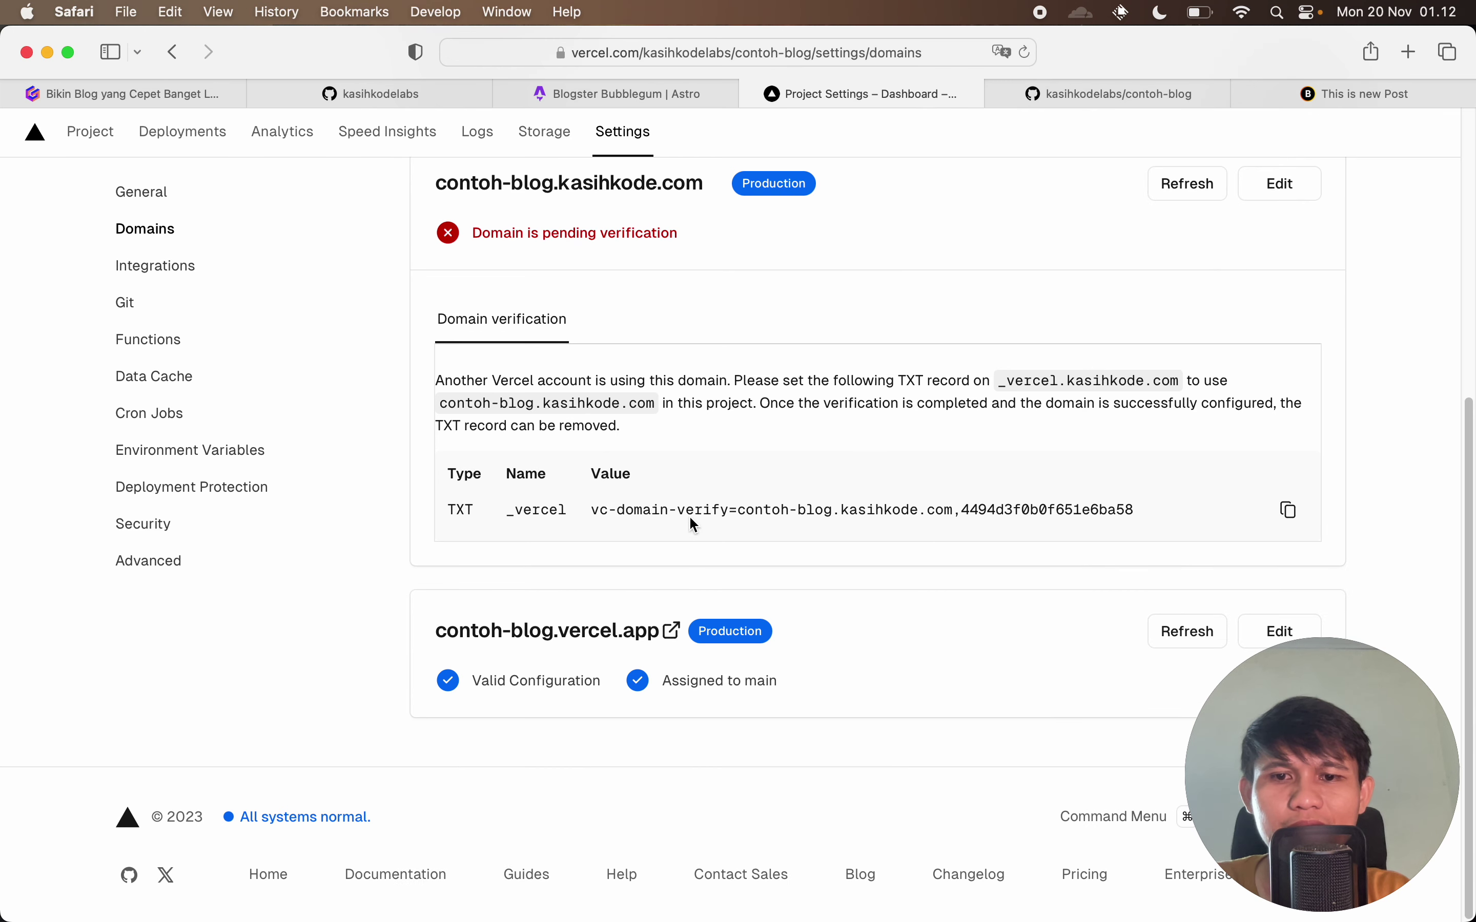
{"action": "left_click_drag", "start_coordinate": [597, 513], "coordinate": [1226, 523]}
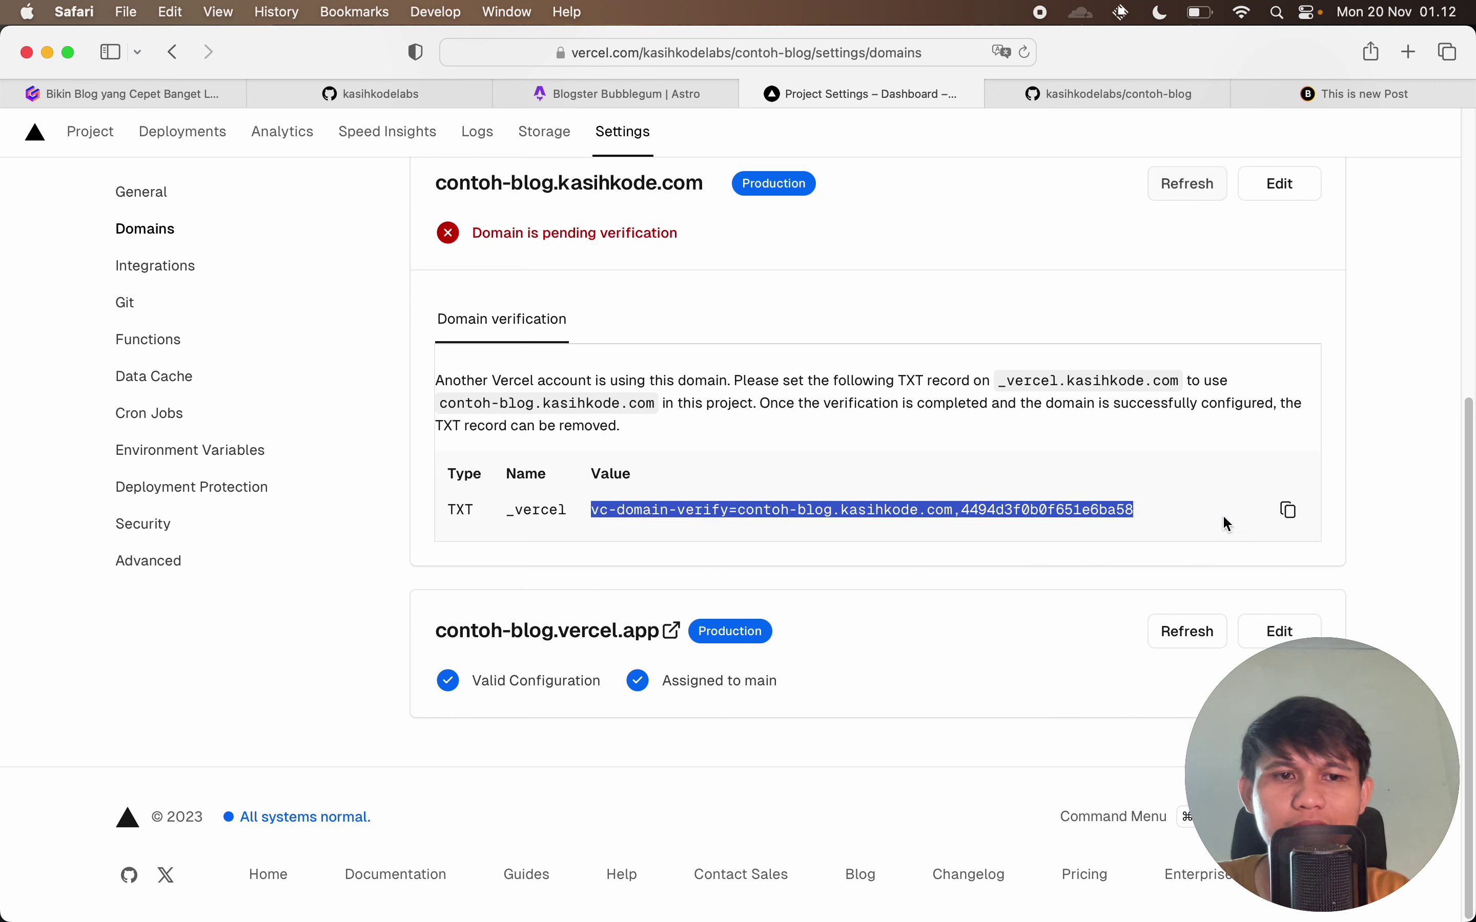
{"action": "left_click", "coordinate": [1289, 512]}
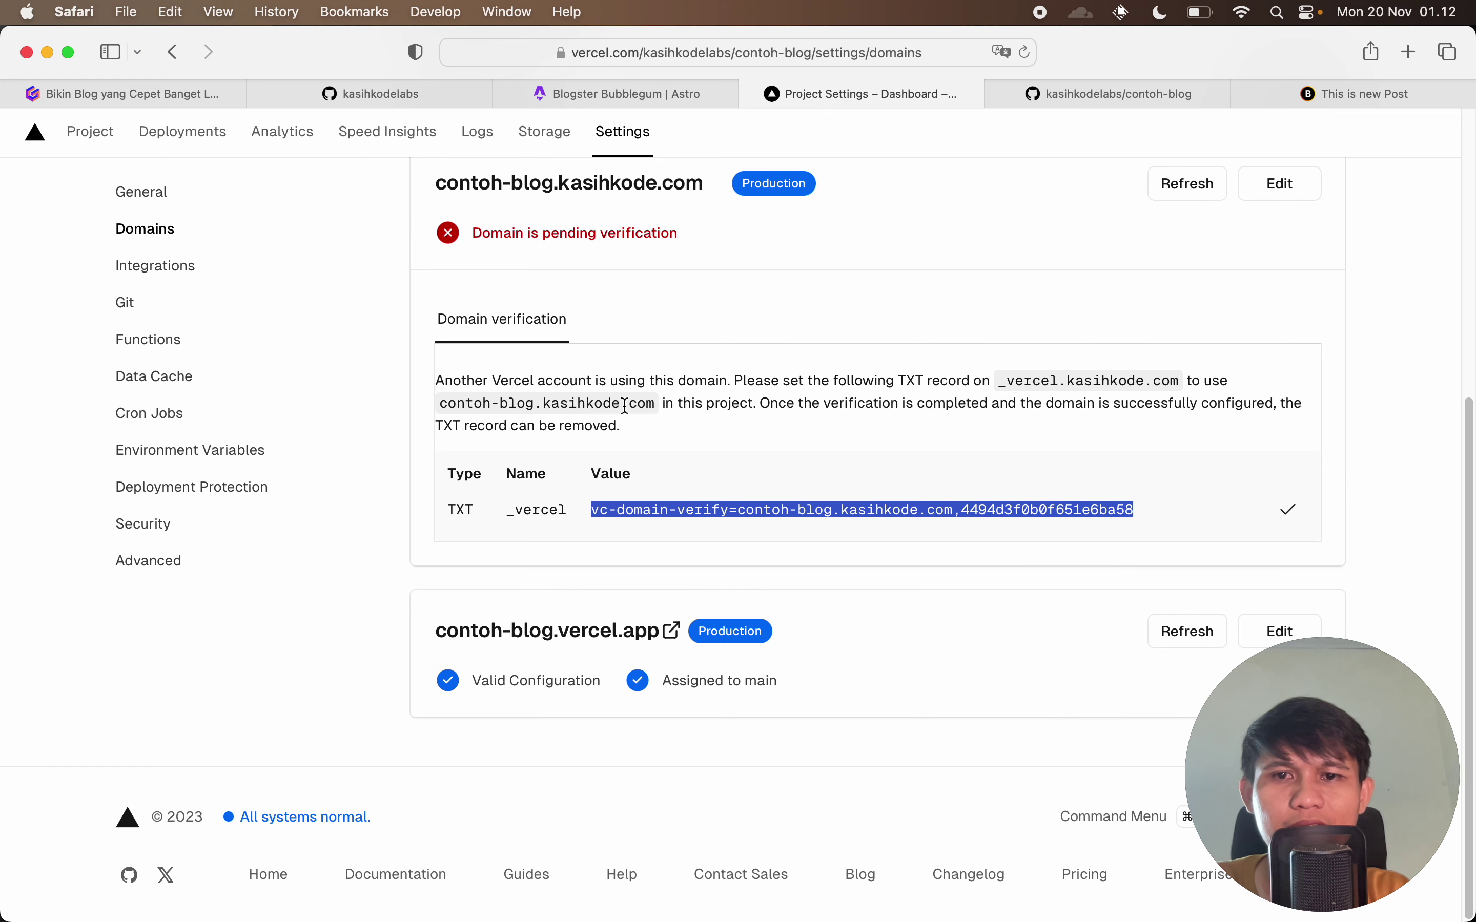
Switch to Chrome and open the DomaiNesia page that manages the DNS records of kasihkode.com.
{"action": "scroll", "coordinate": [609, 366], "scroll_direction": "up", "scroll_amount": 3}
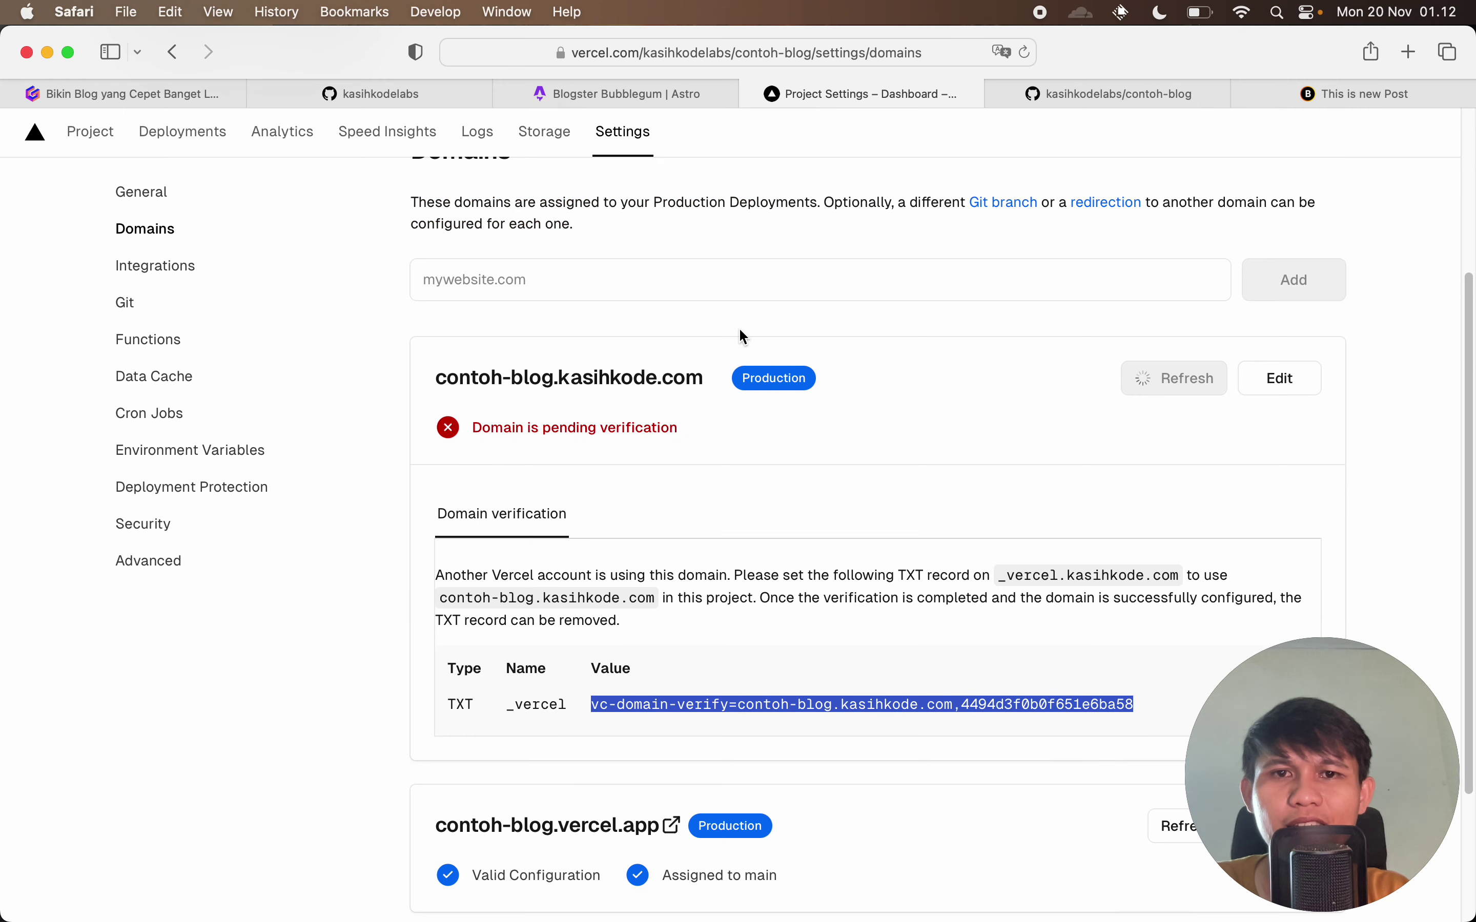
{"action": "scroll", "coordinate": [741, 332], "scroll_direction": "down", "scroll_amount": 1}
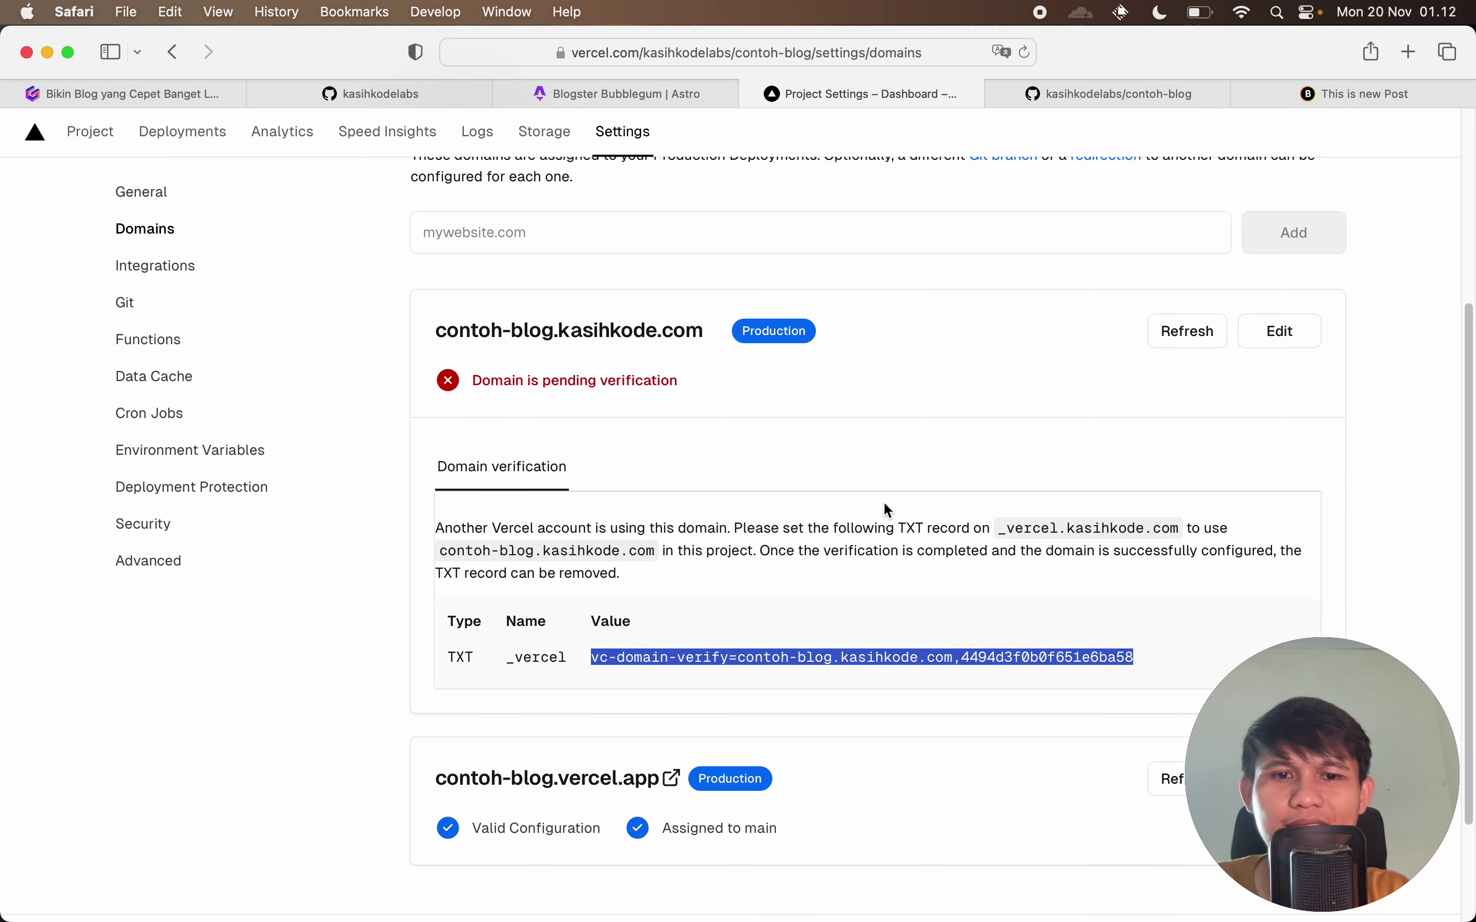
{"action": "scroll", "coordinate": [884, 534], "scroll_direction": "down", "scroll_amount": 1}
{"action": "key", "text": "super+Tab"}
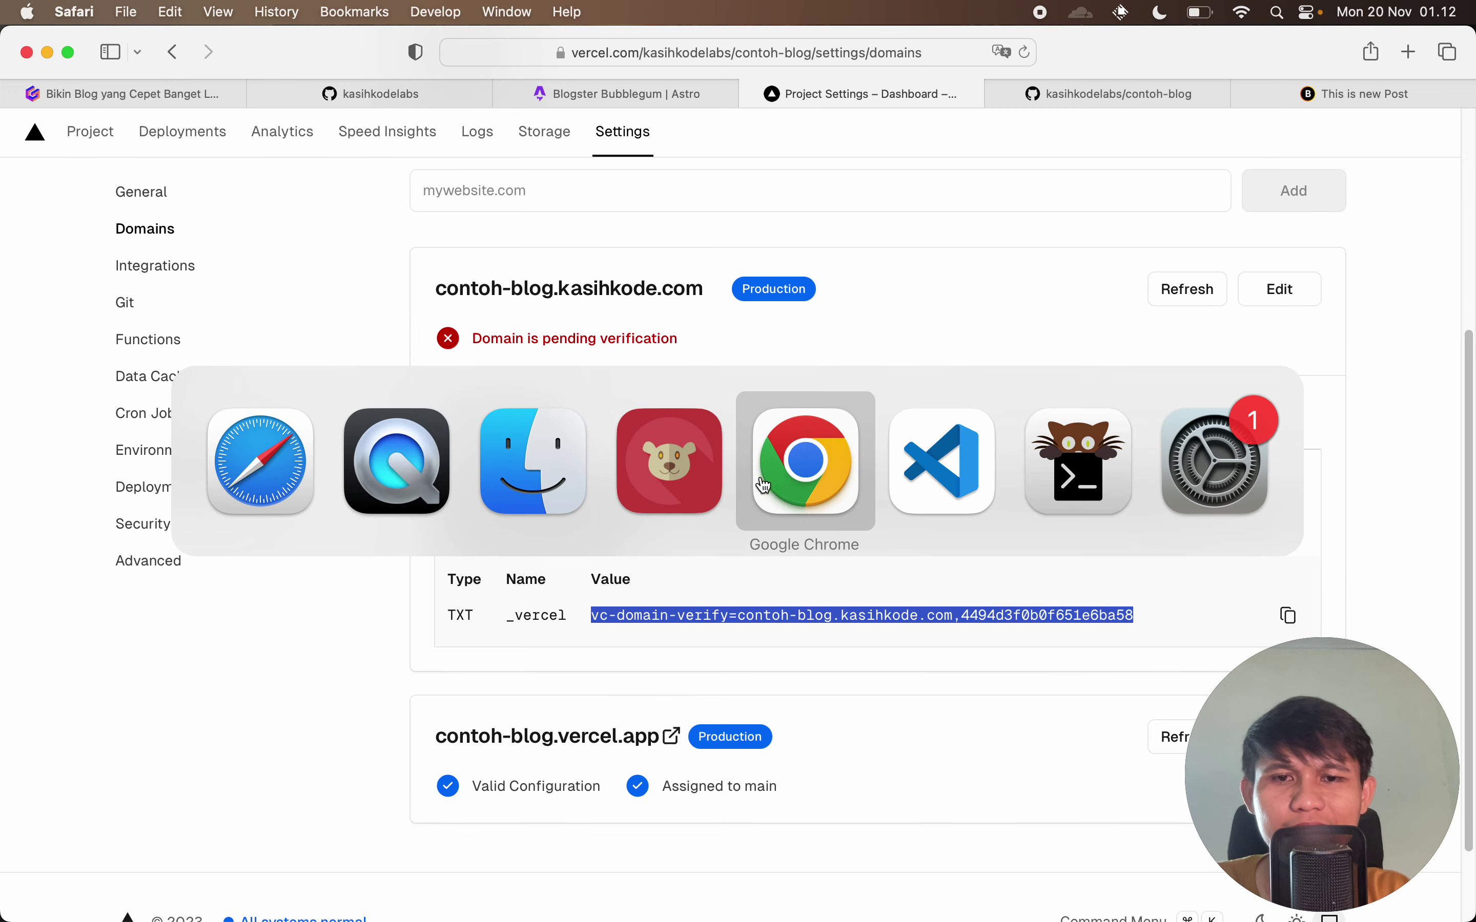
{"action": "left_click", "coordinate": [824, 471]}
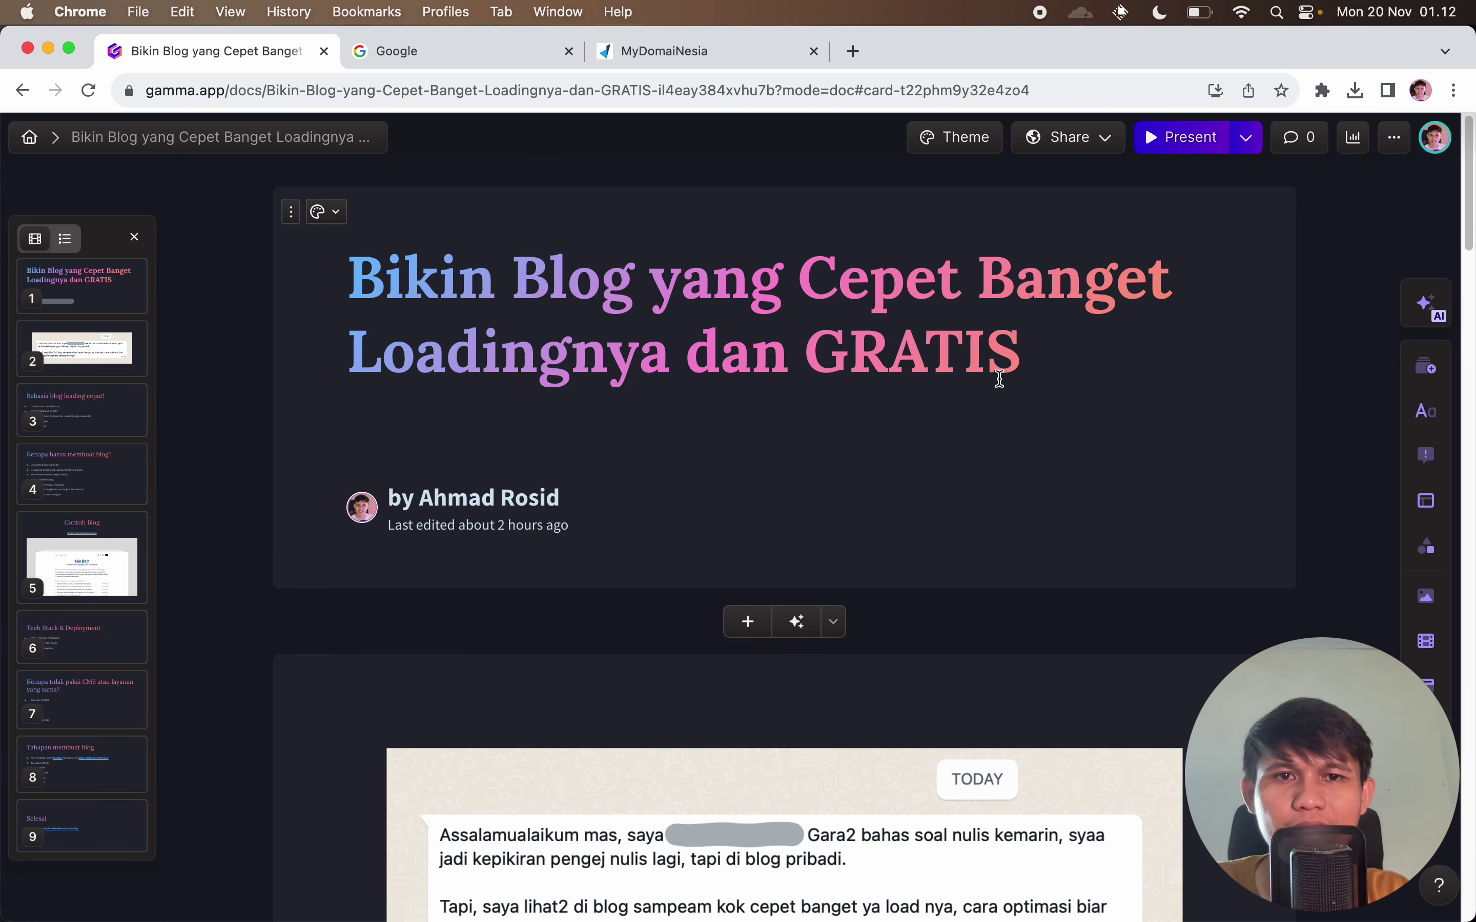
{"action": "left_click", "coordinate": [741, 51]}
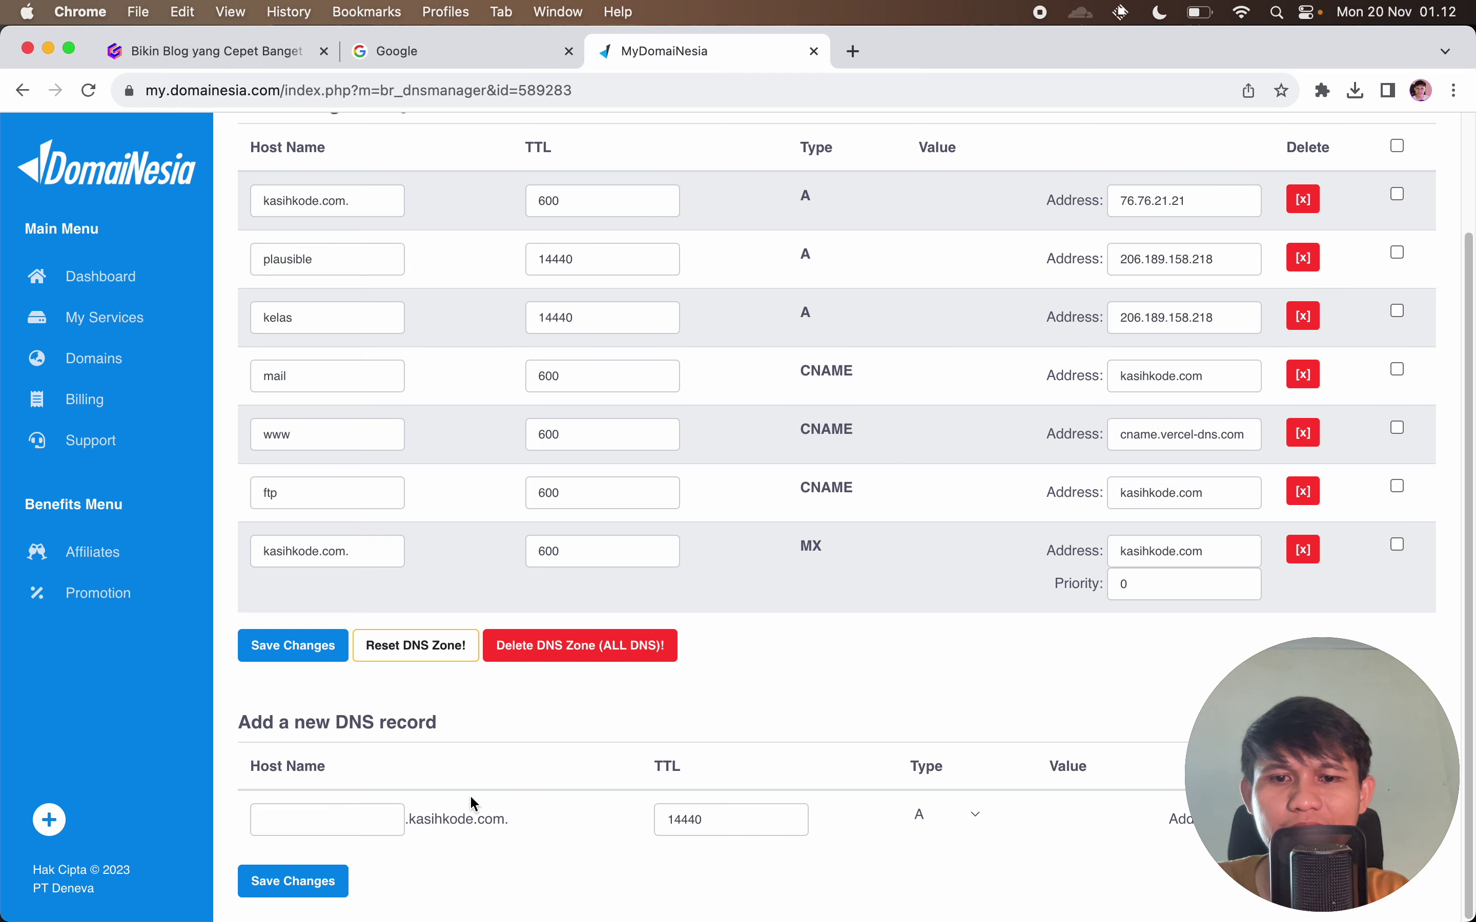
Return to Vercel in Safari, check the TXT record's _vercel name, and select its full value for copying.
{"action": "key", "text": "super+Tab"}
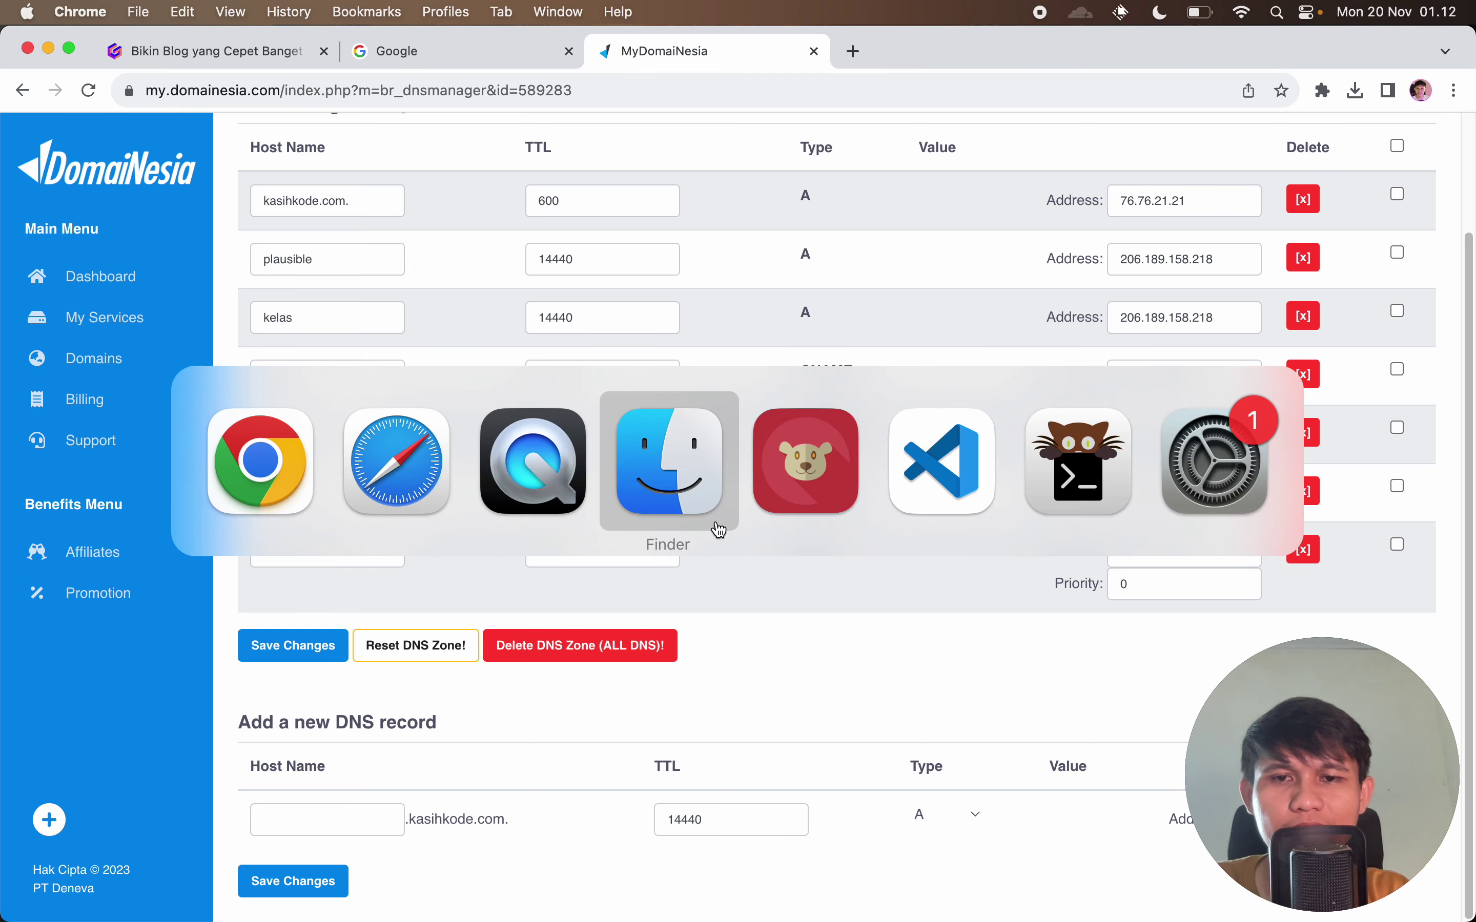
{"action": "left_click", "coordinate": [420, 485]}
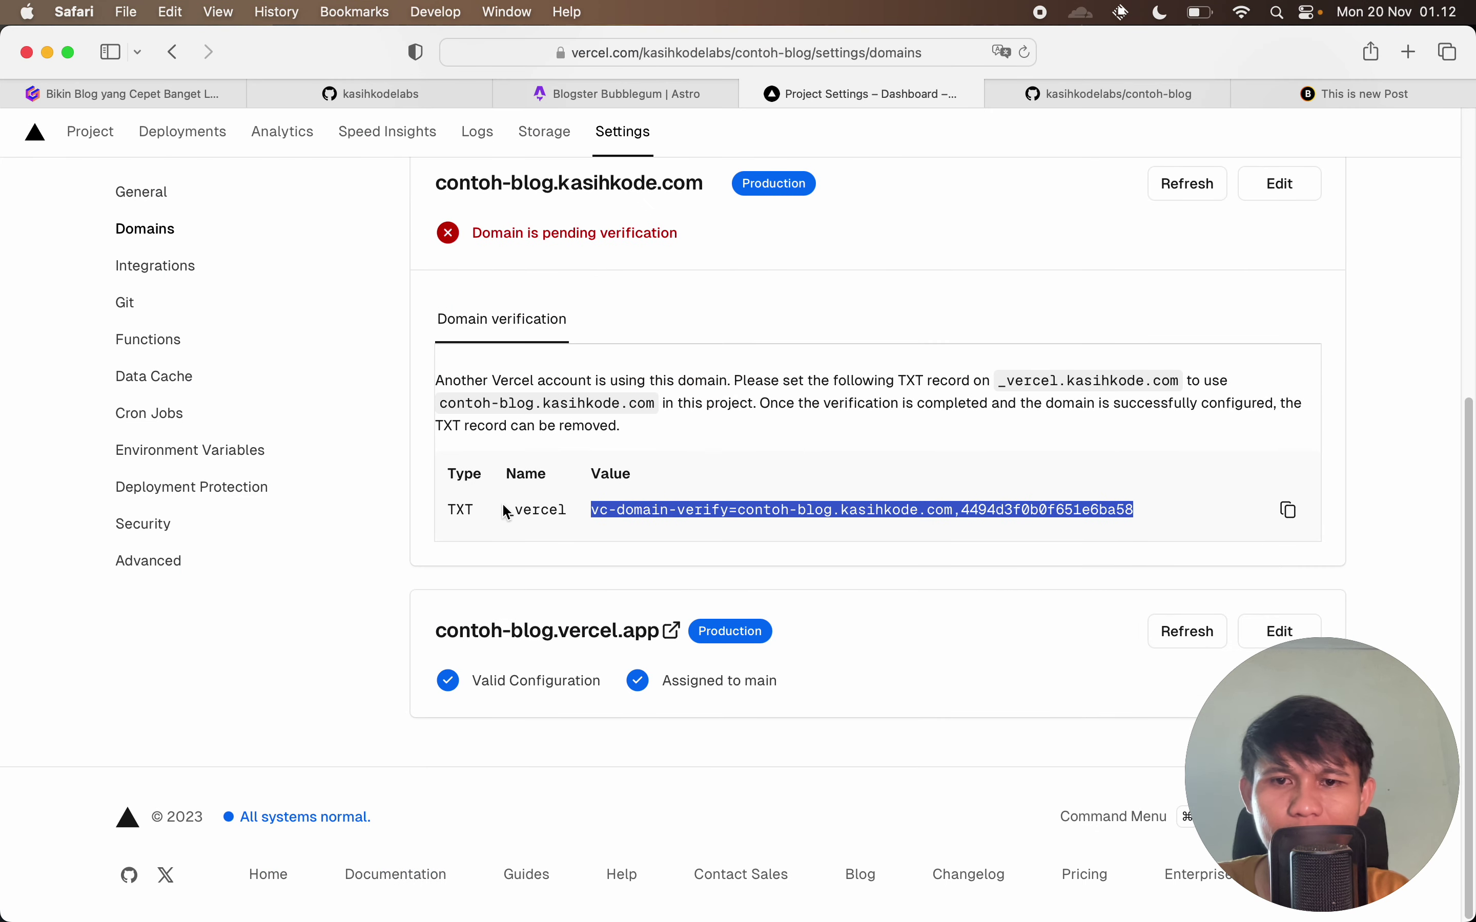
{"action": "double_click", "coordinate": [525, 510]}
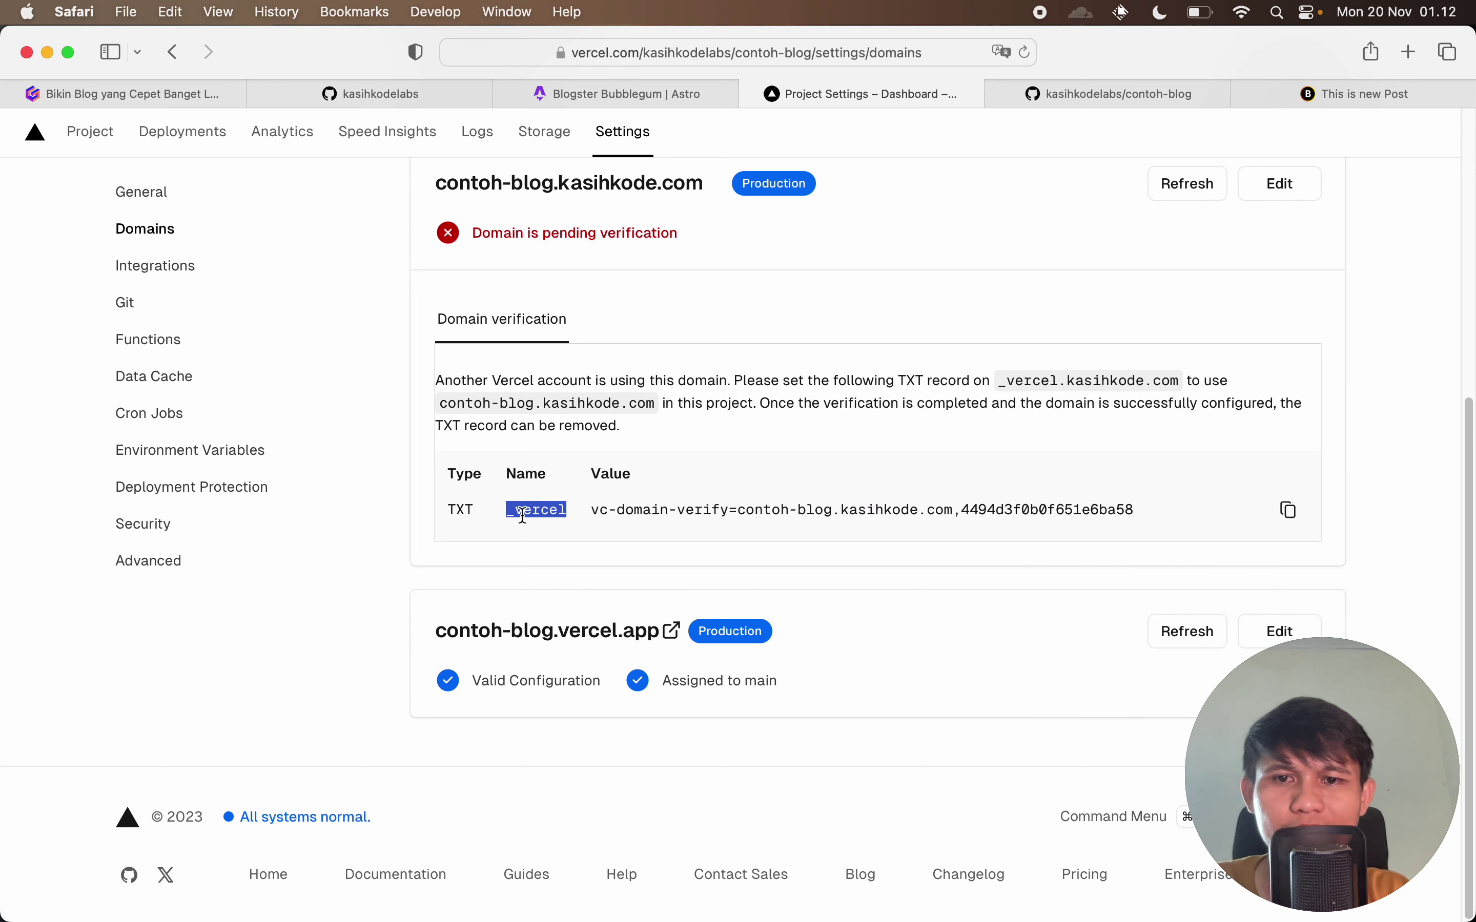
{"action": "left_click_drag", "start_coordinate": [593, 510], "coordinate": [1150, 519]}
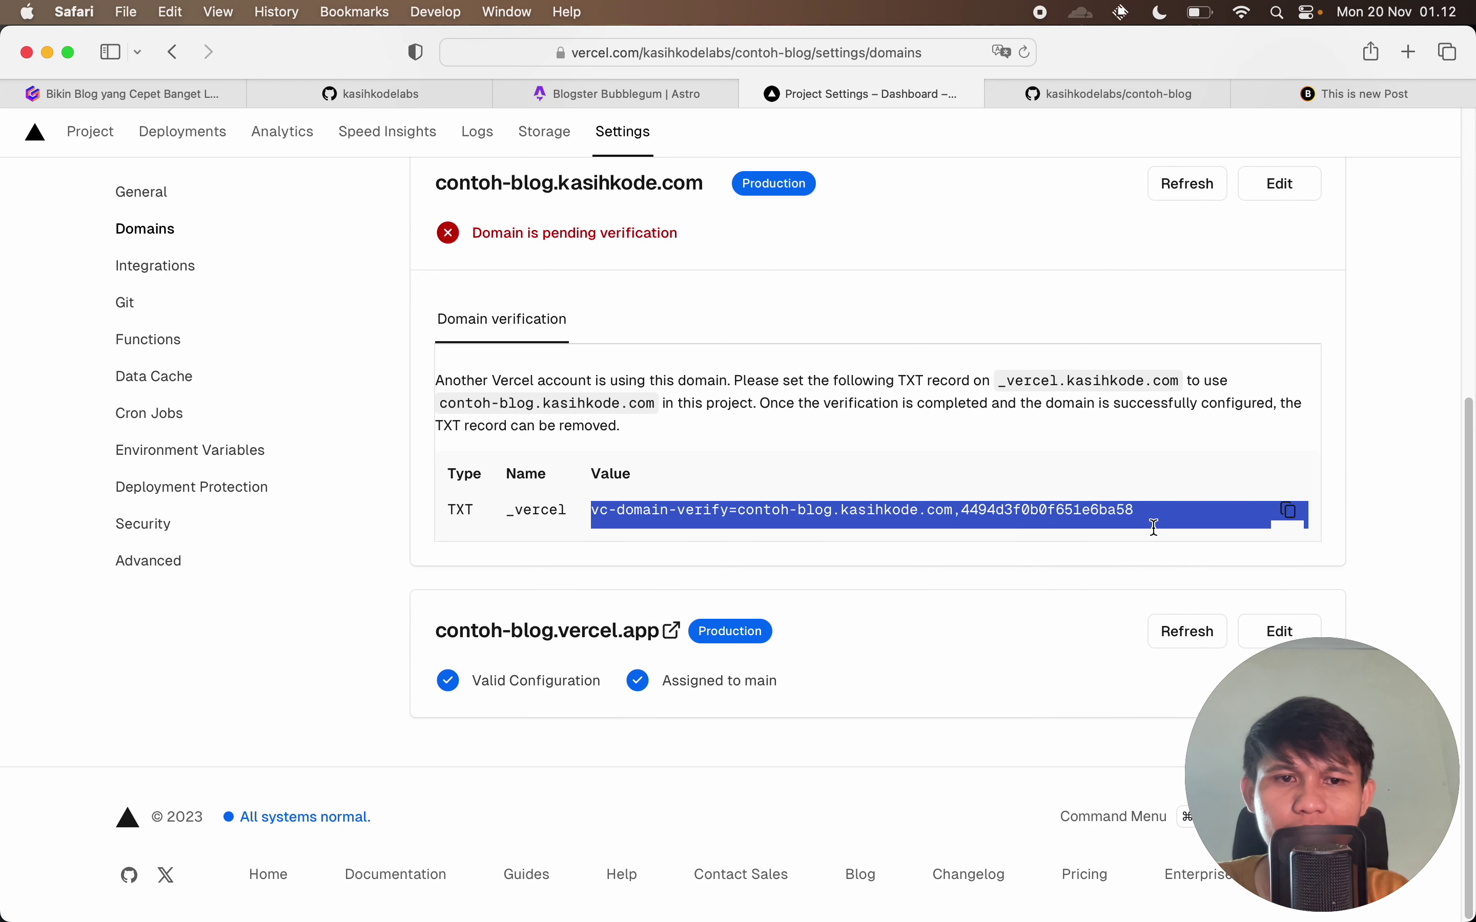
{"action": "double_click", "coordinate": [1049, 510]}
{"action": "key", "text": "super+c"}
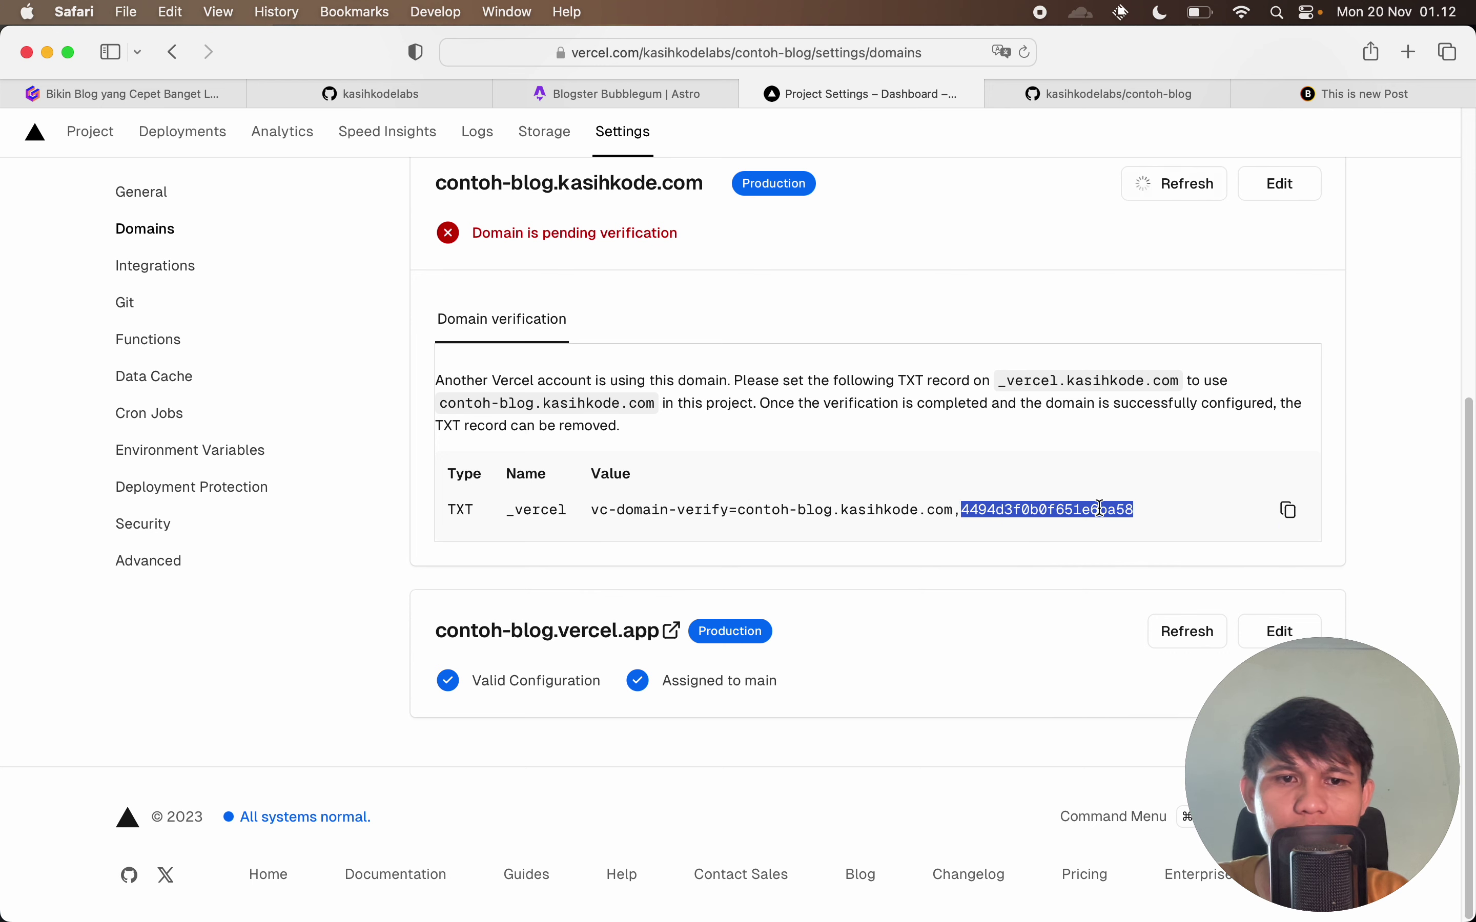
{"action": "left_click", "coordinate": [671, 517]}
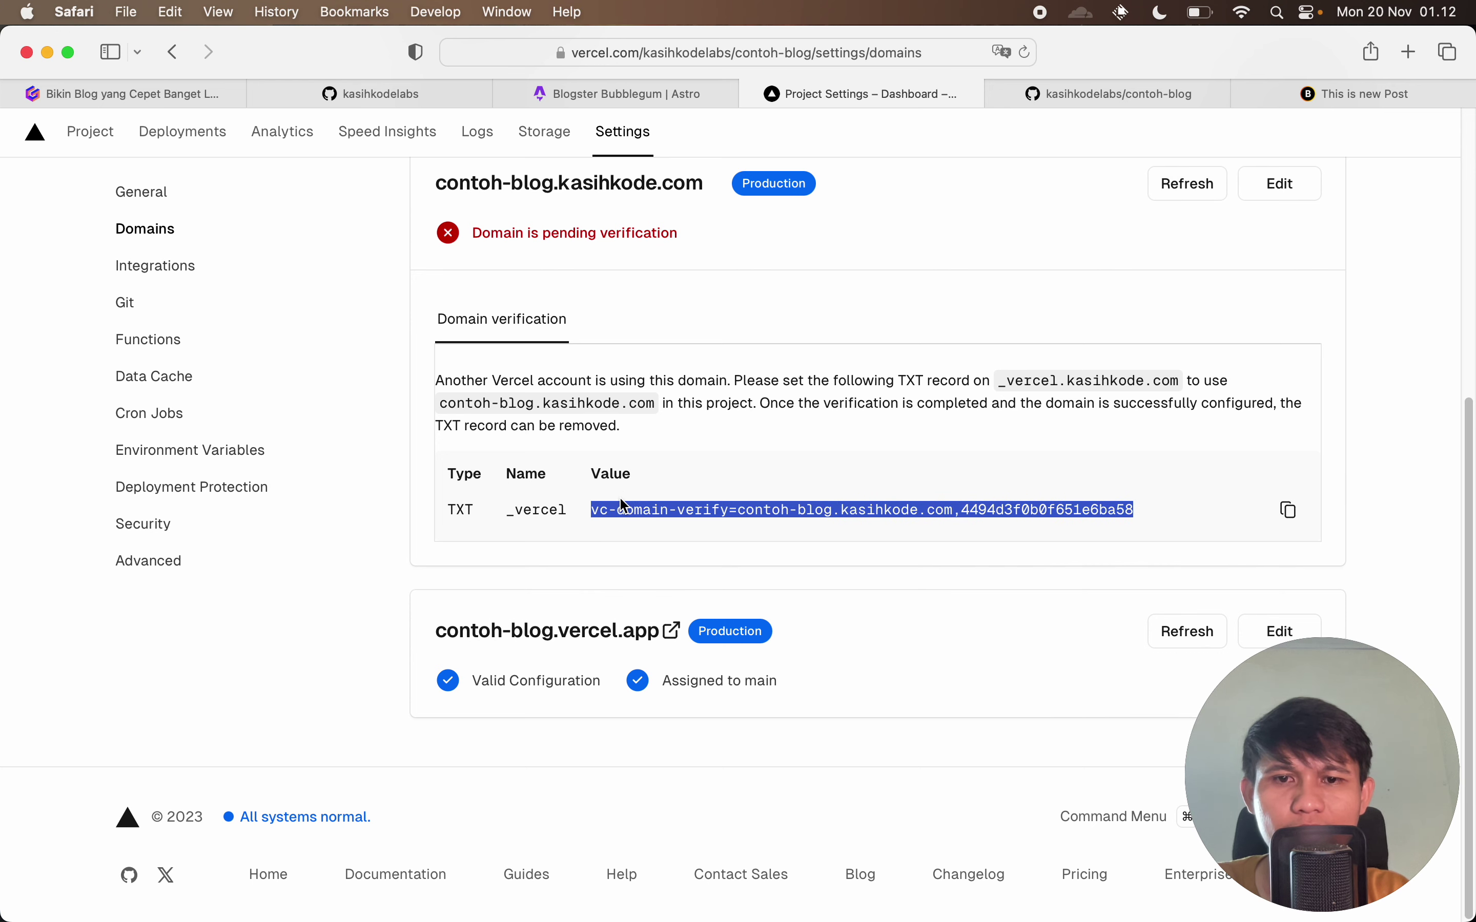
In DomaiNesia in Chrome, set the new DNS record's type to TXT, paste the domain verification value and save the changes.
{"action": "key", "text": "super+Tab"}
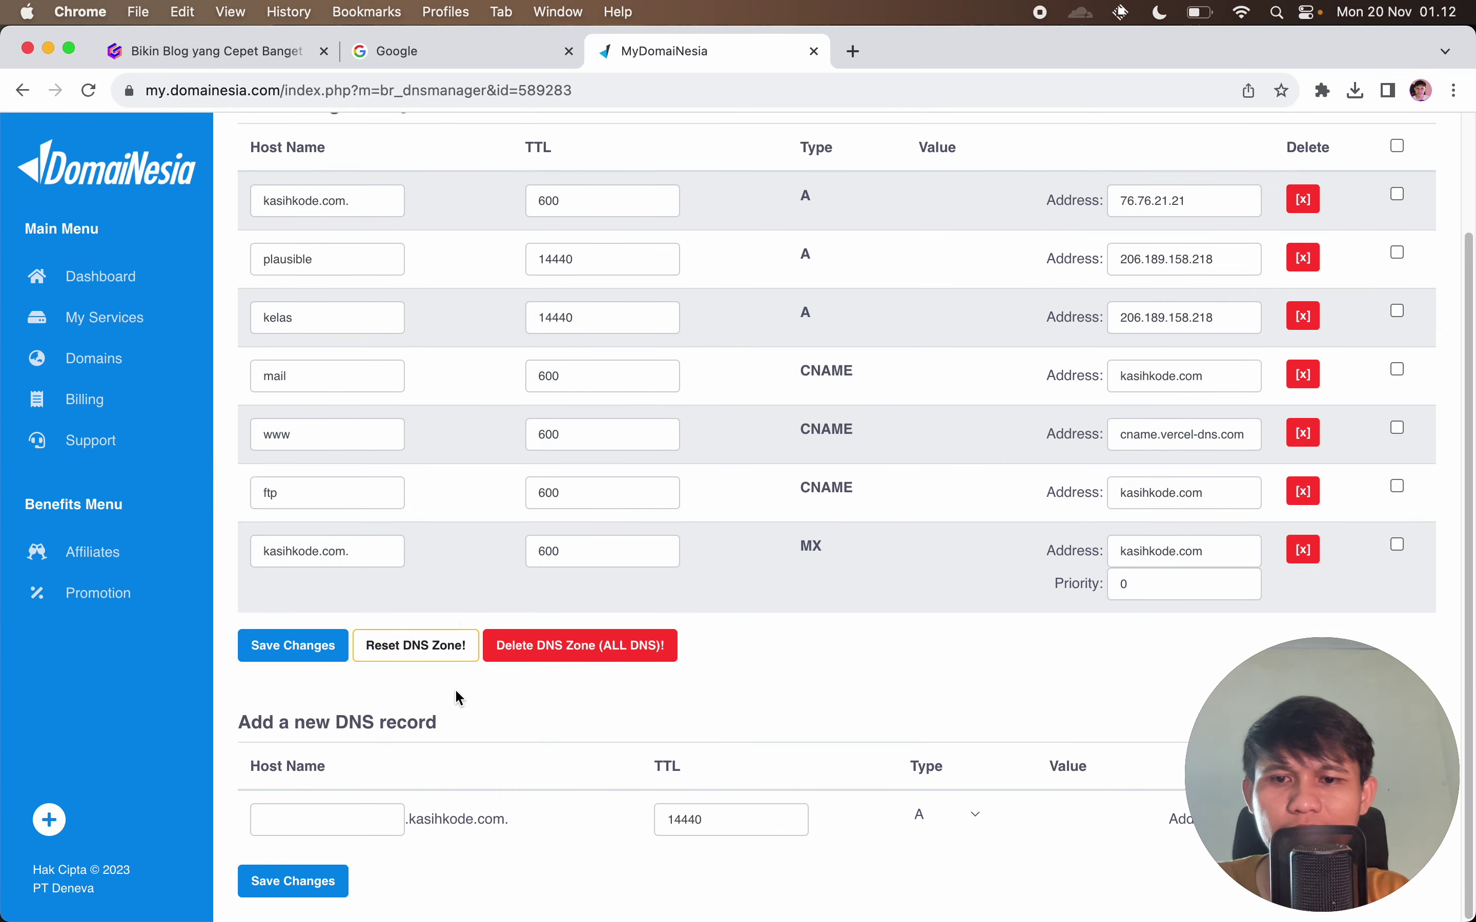
{"action": "left_click", "coordinate": [931, 820]}
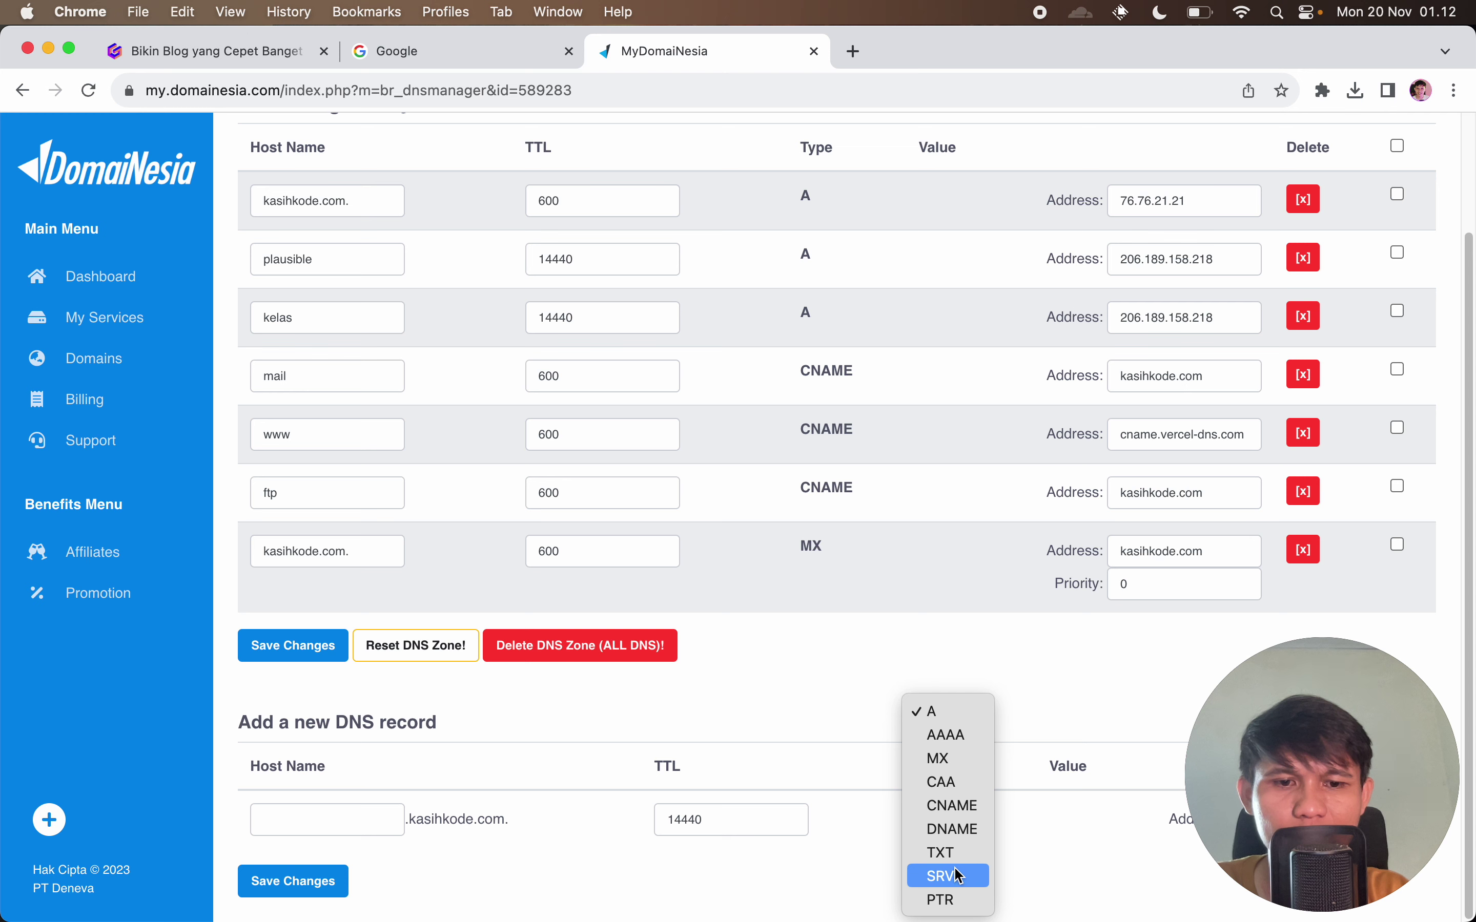
{"action": "left_click", "coordinate": [957, 853]}
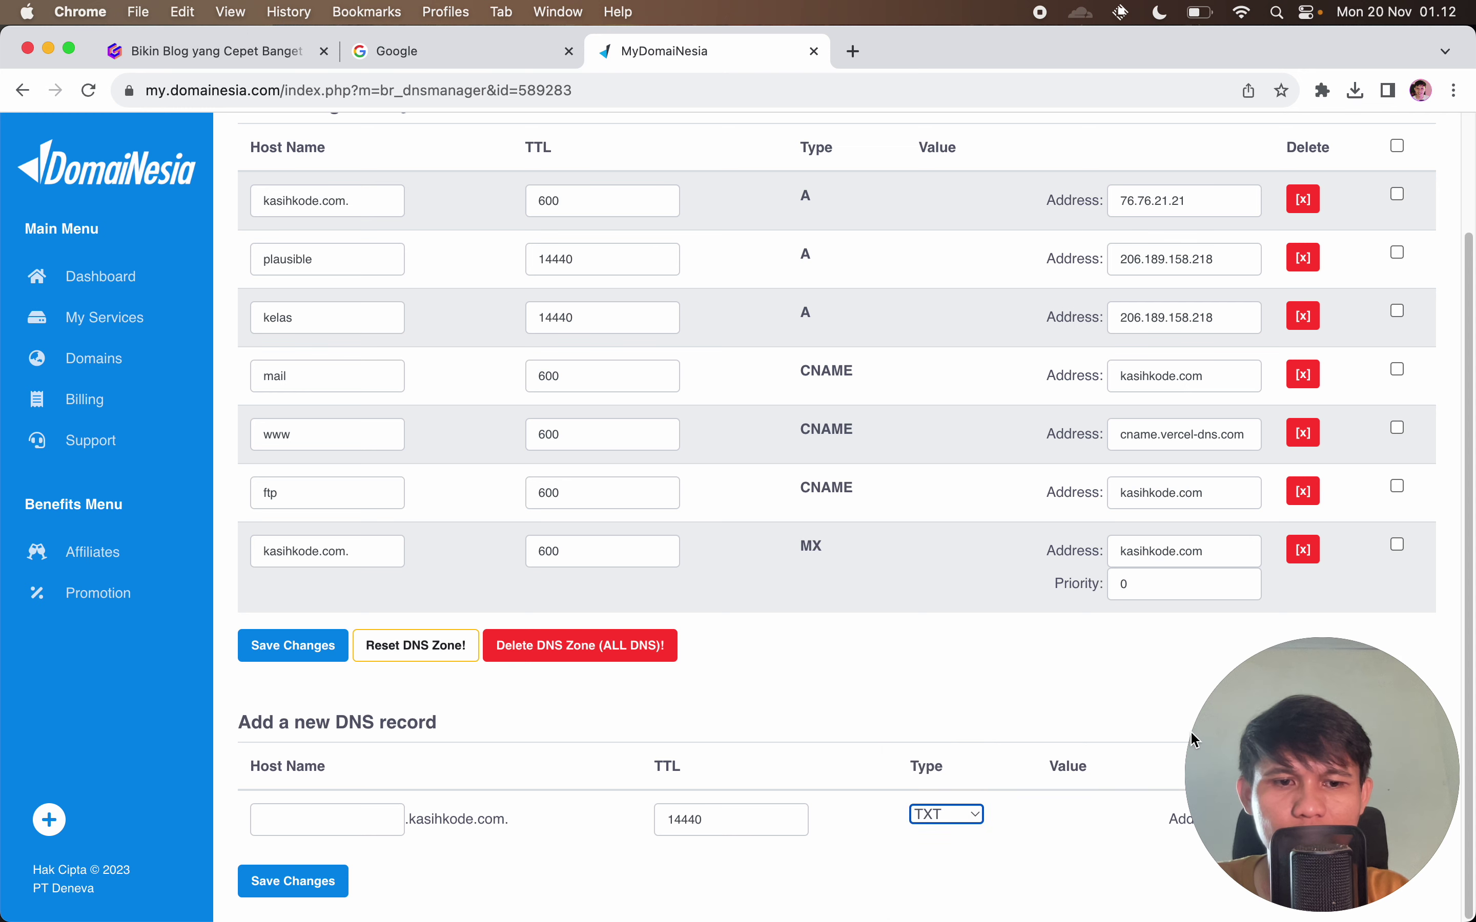
{"action": "left_click", "coordinate": [1313, 827]}
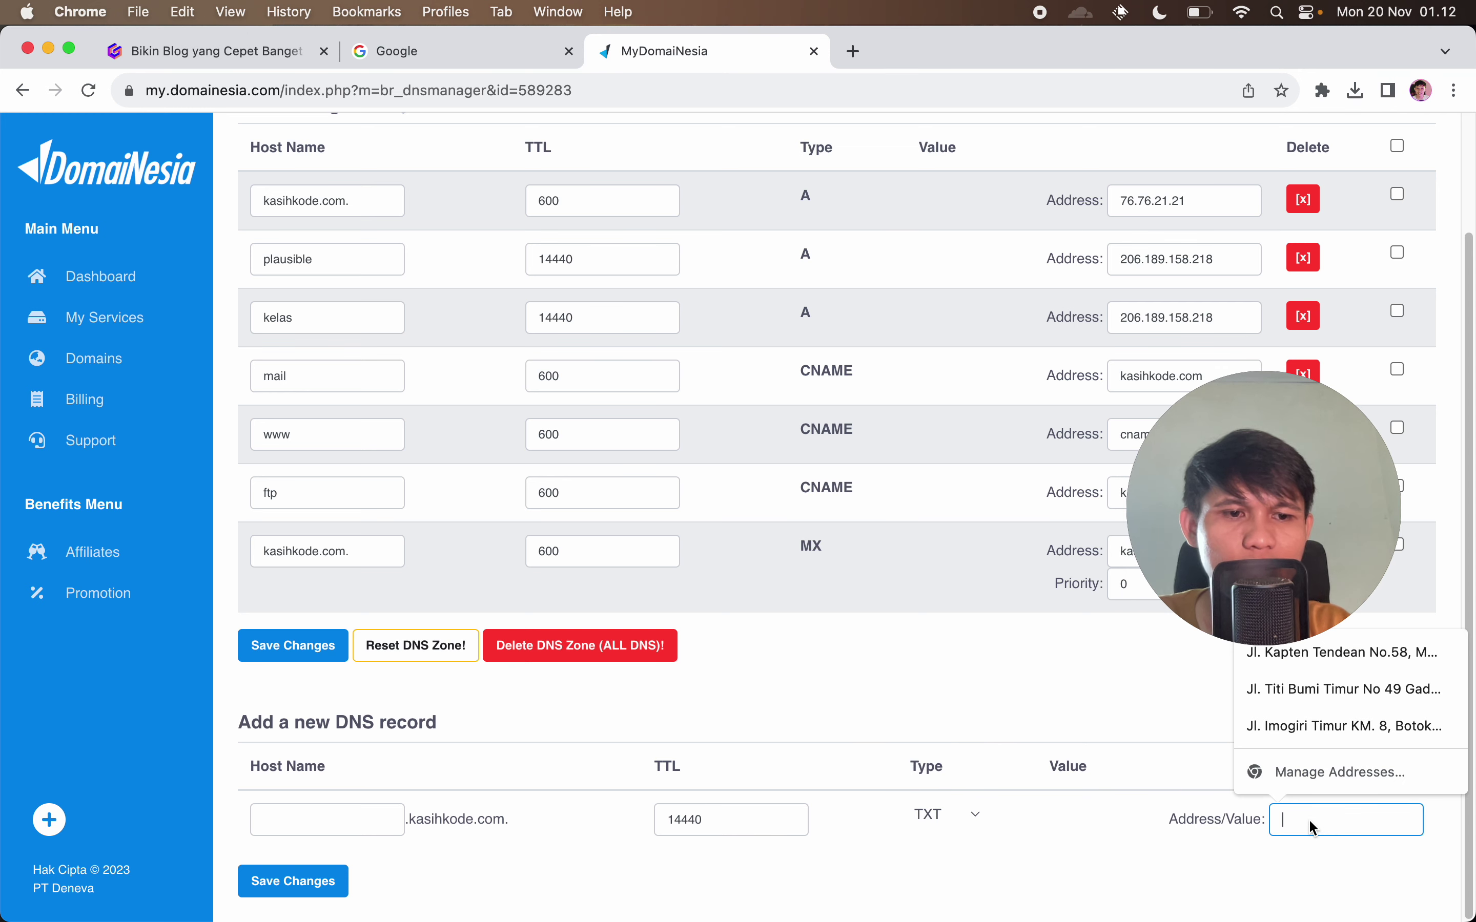
{"action": "key", "text": "super+v"}
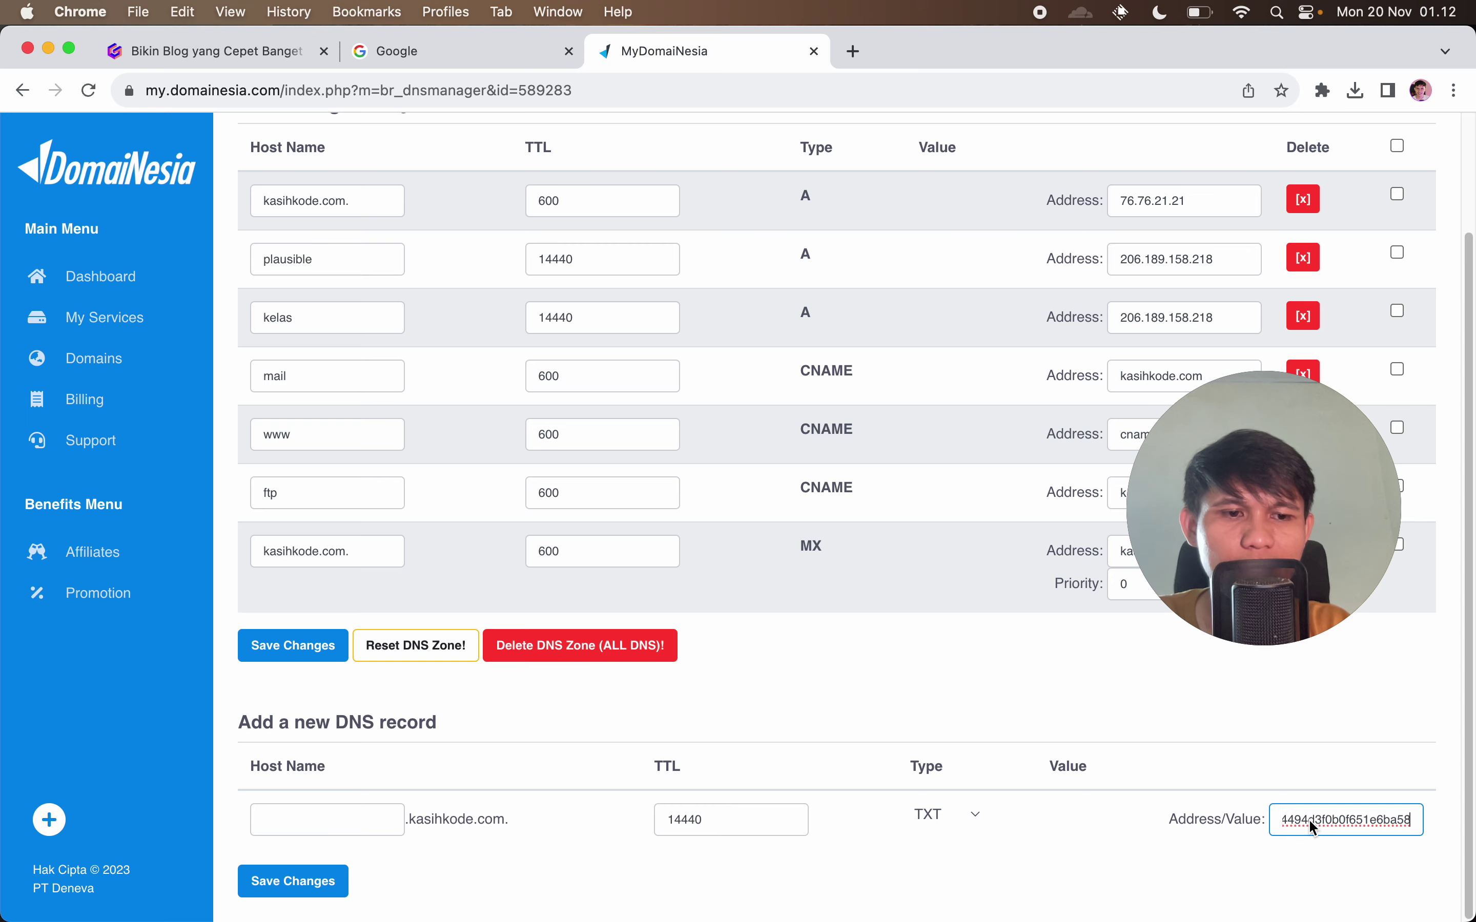
{"action": "left_click", "coordinate": [315, 899]}
Select the TXT record name _vercel in Vercel, and sign in to DomaiNesia again with the prefilled credentials.
{"action": "key", "text": "super+Tab"}
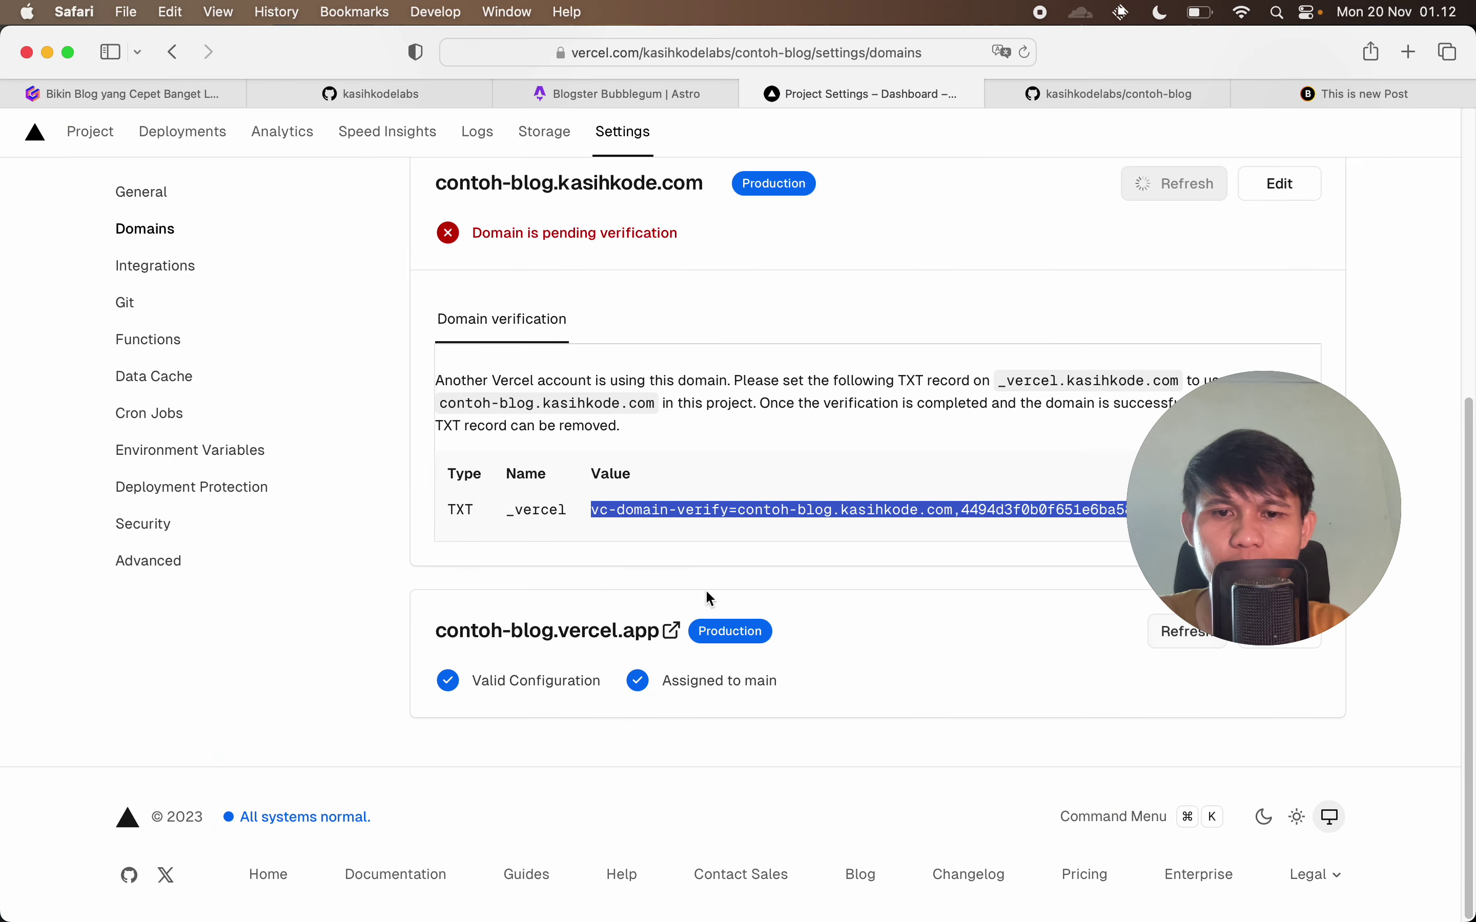
{"action": "double_click", "coordinate": [550, 510]}
{"action": "key", "text": "super+Tab"}
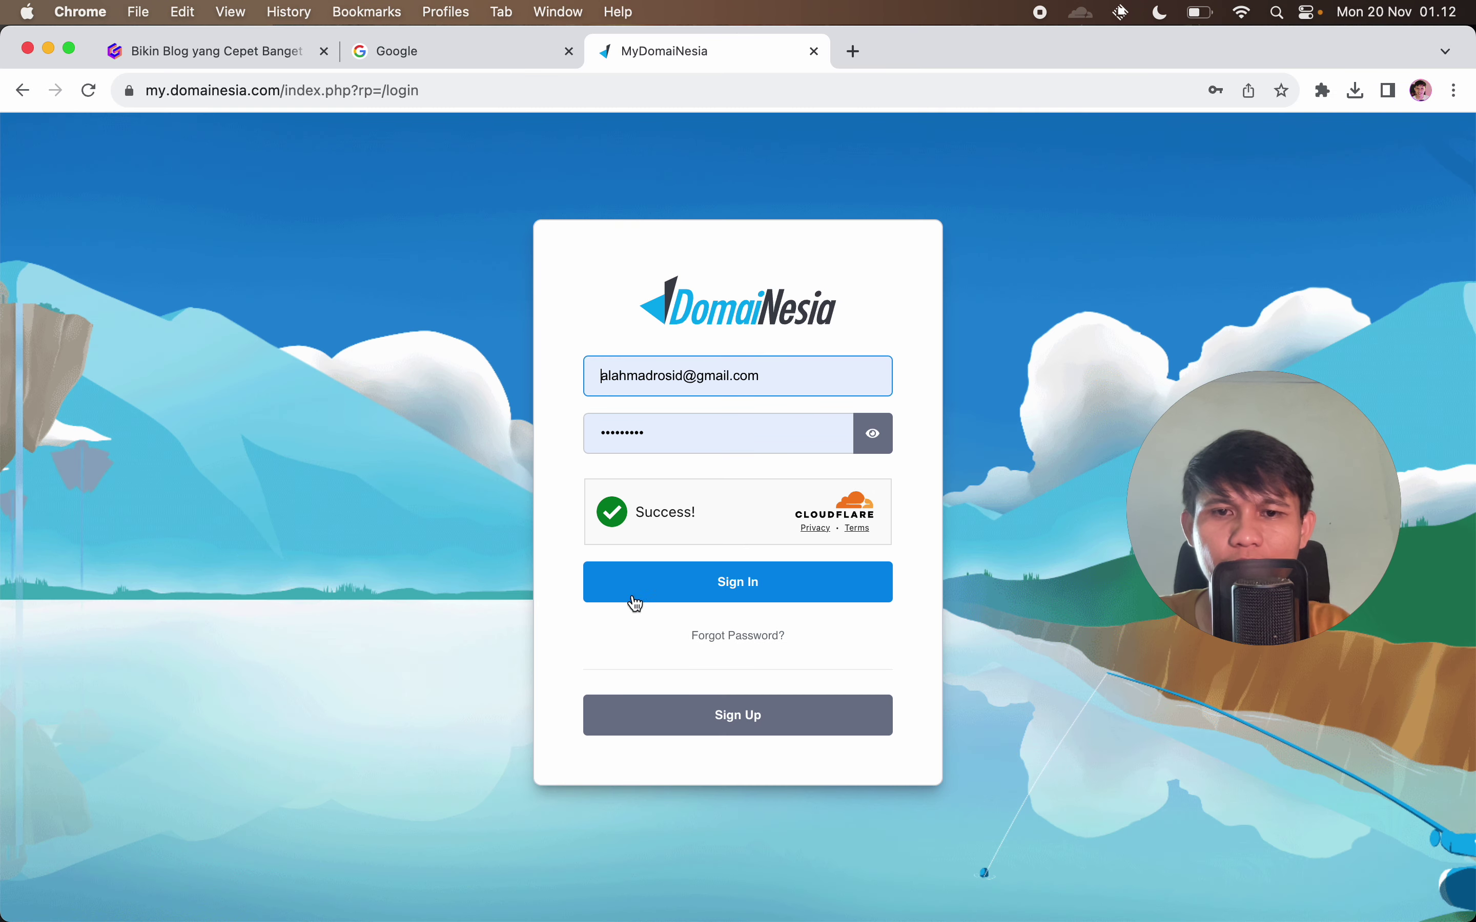
{"action": "left_click", "coordinate": [720, 578]}
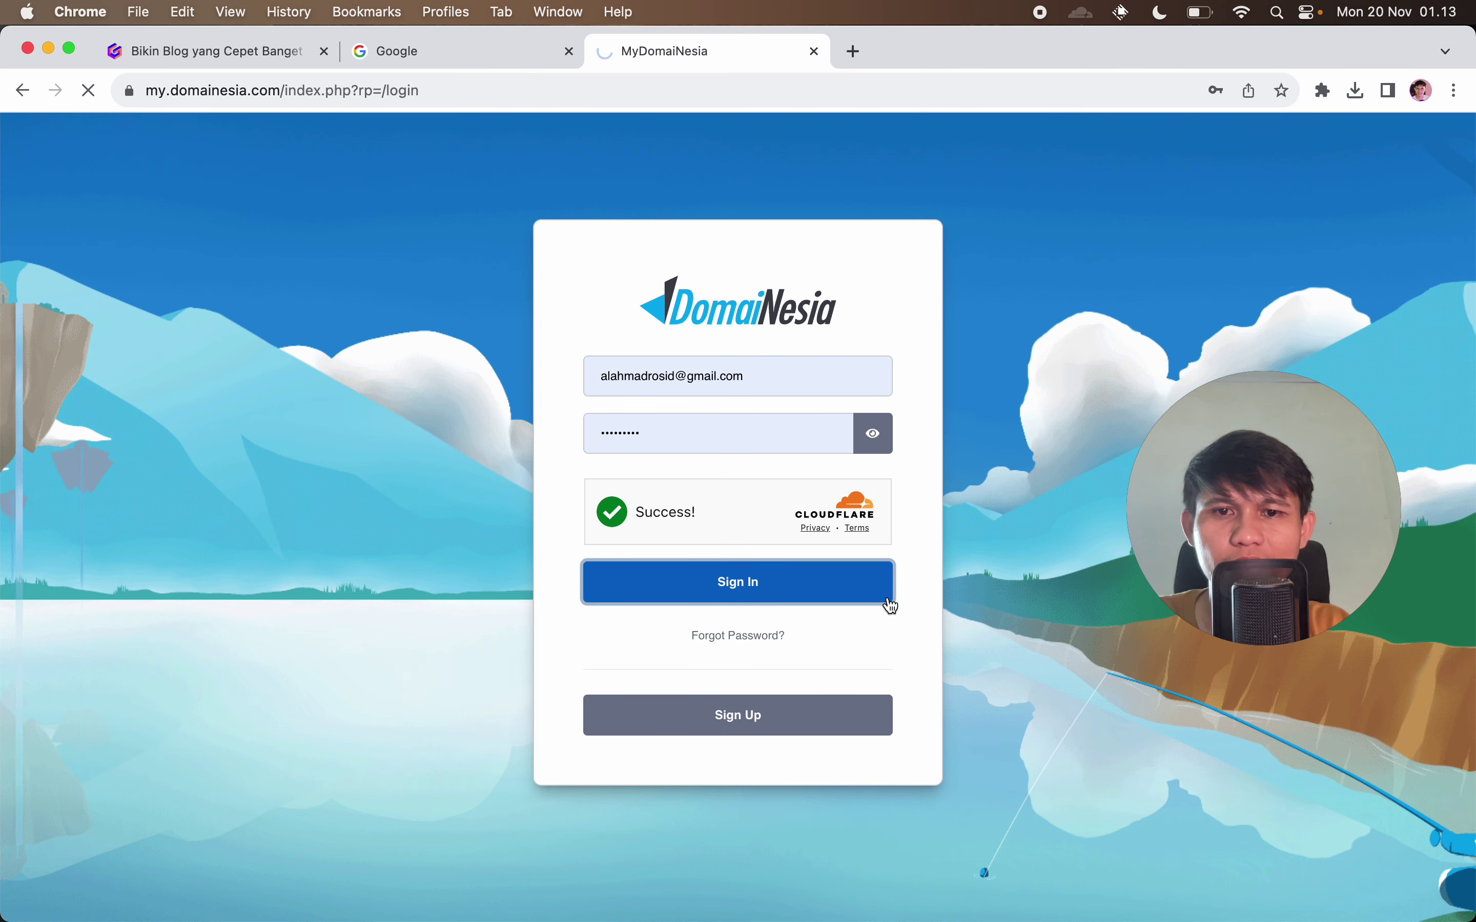
Review the pending TXT verification record for contoh-blog.kasihkode.com in Vercel in Safari, and return to DomaiNesia in Chrome.
{"action": "key", "text": "super+Tab"}
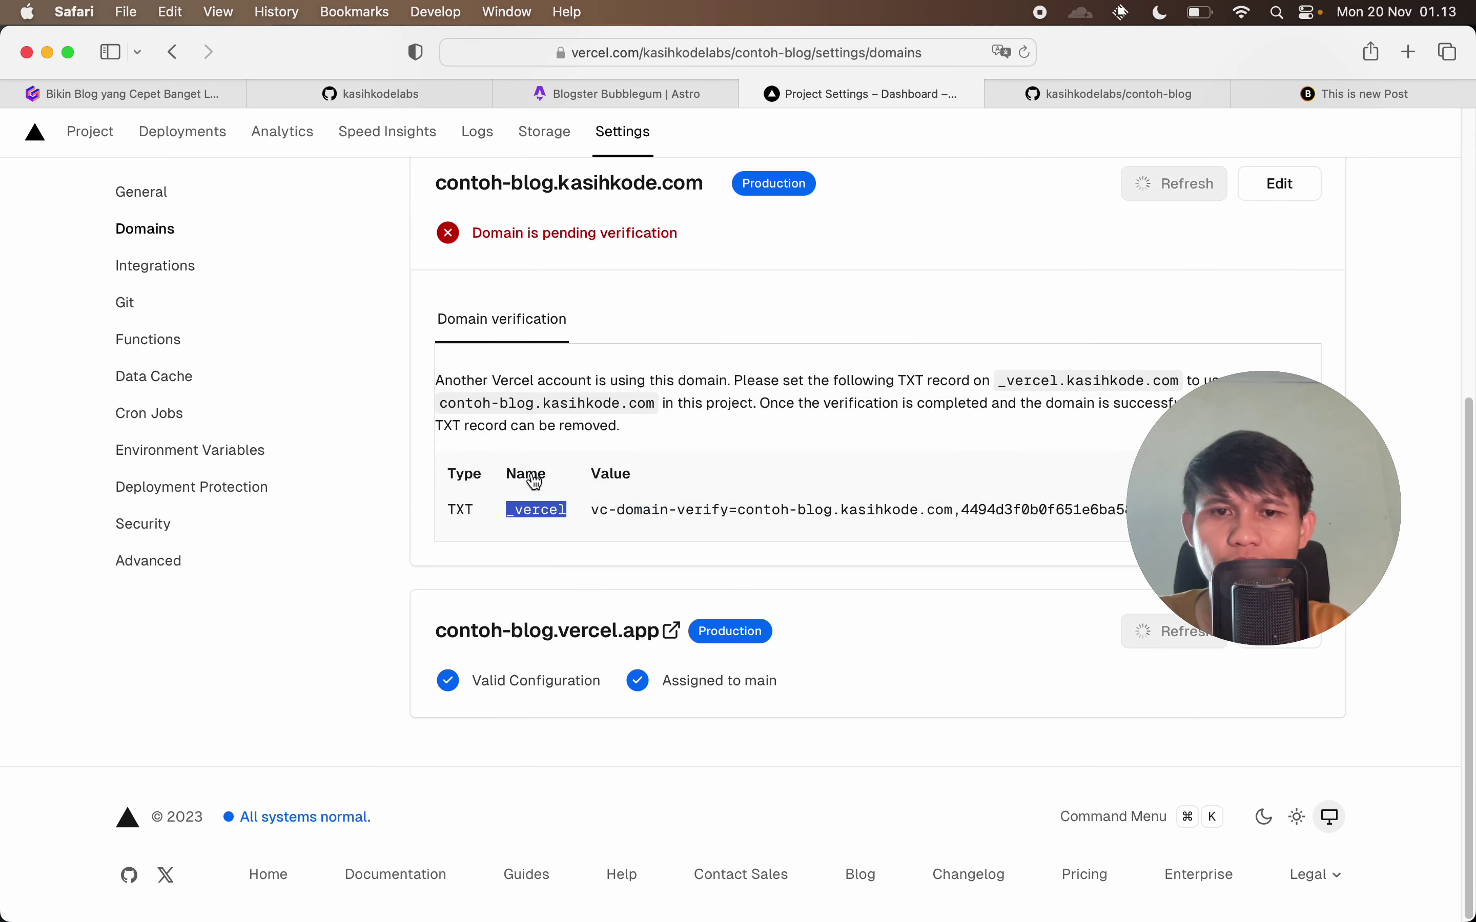
{"action": "scroll", "coordinate": [927, 599], "scroll_direction": "up", "scroll_amount": 3}
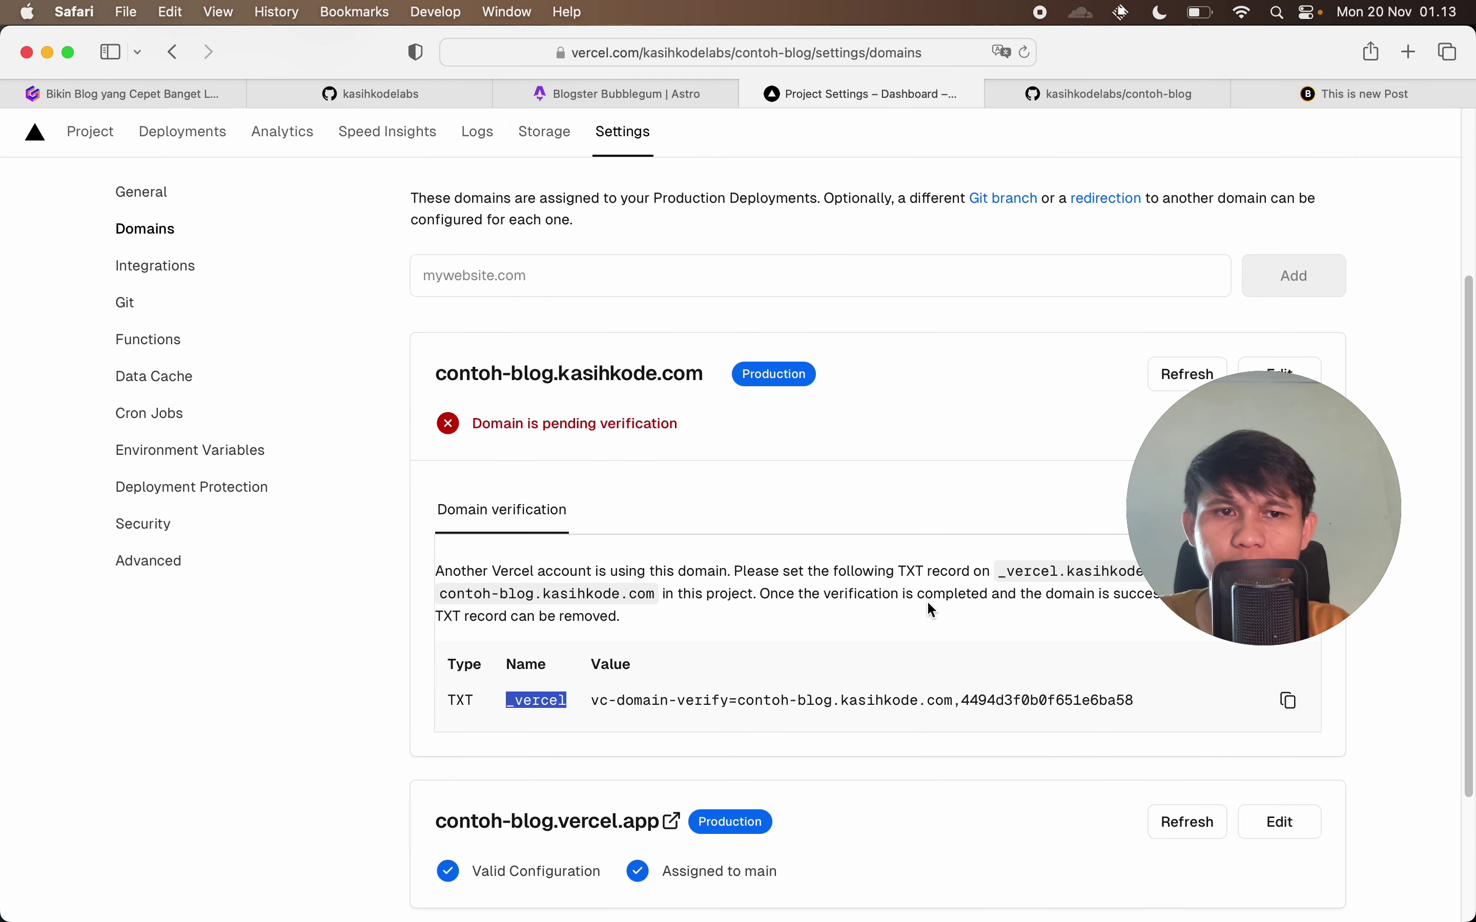
{"action": "scroll", "coordinate": [927, 599], "scroll_direction": "down", "scroll_amount": 3}
{"action": "key", "text": "super+Tab"}
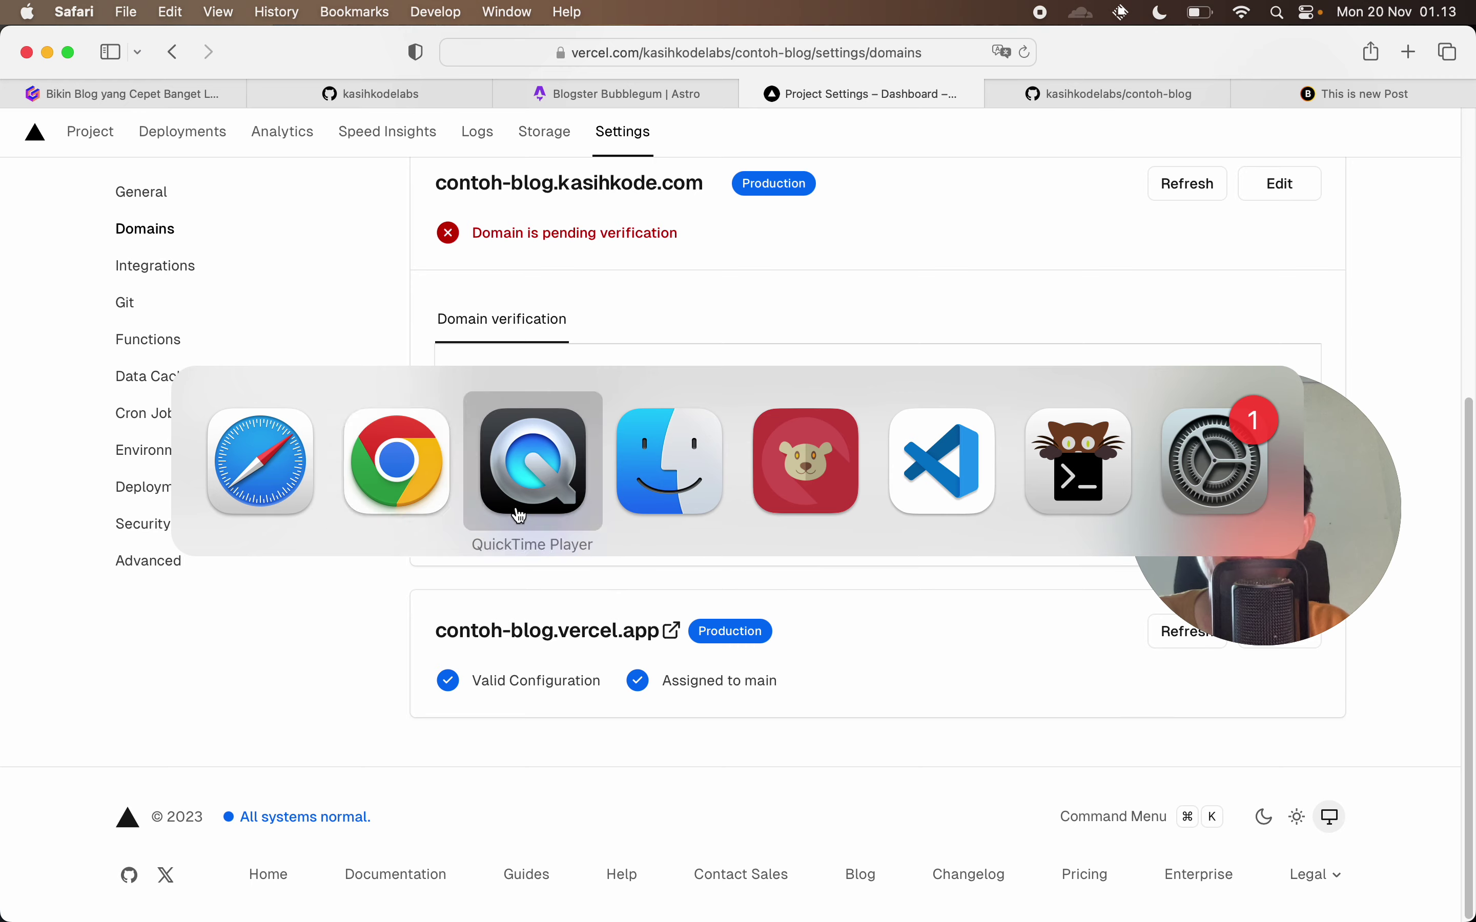
{"action": "left_click", "coordinate": [339, 484]}
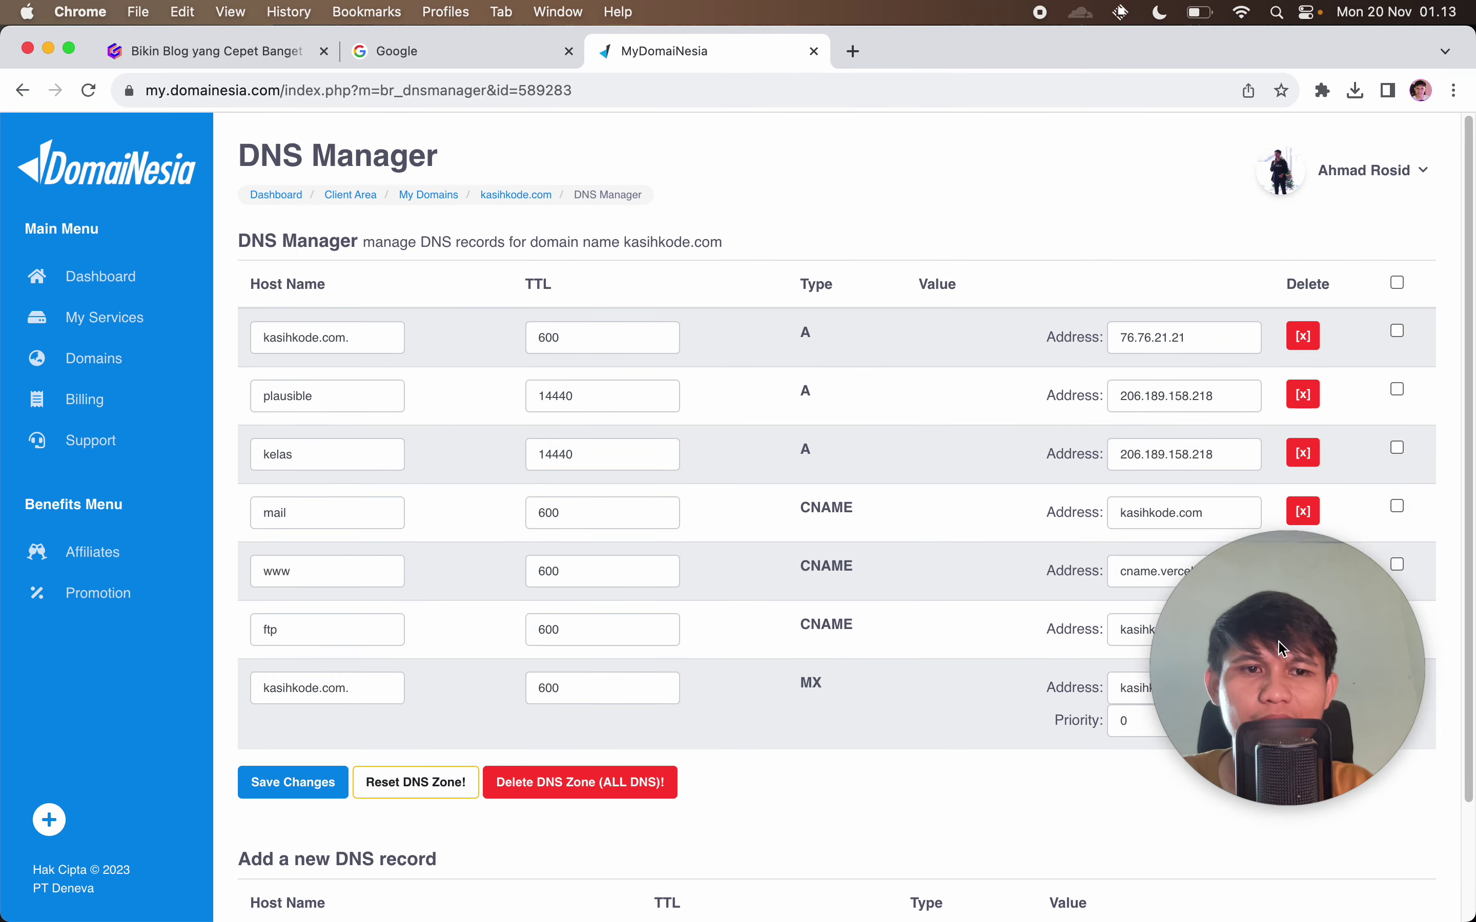
Enter _vercel as the host name of the new DNS record for kasihkode.com.
{"action": "scroll", "coordinate": [626, 624], "scroll_direction": "down", "scroll_amount": 2}
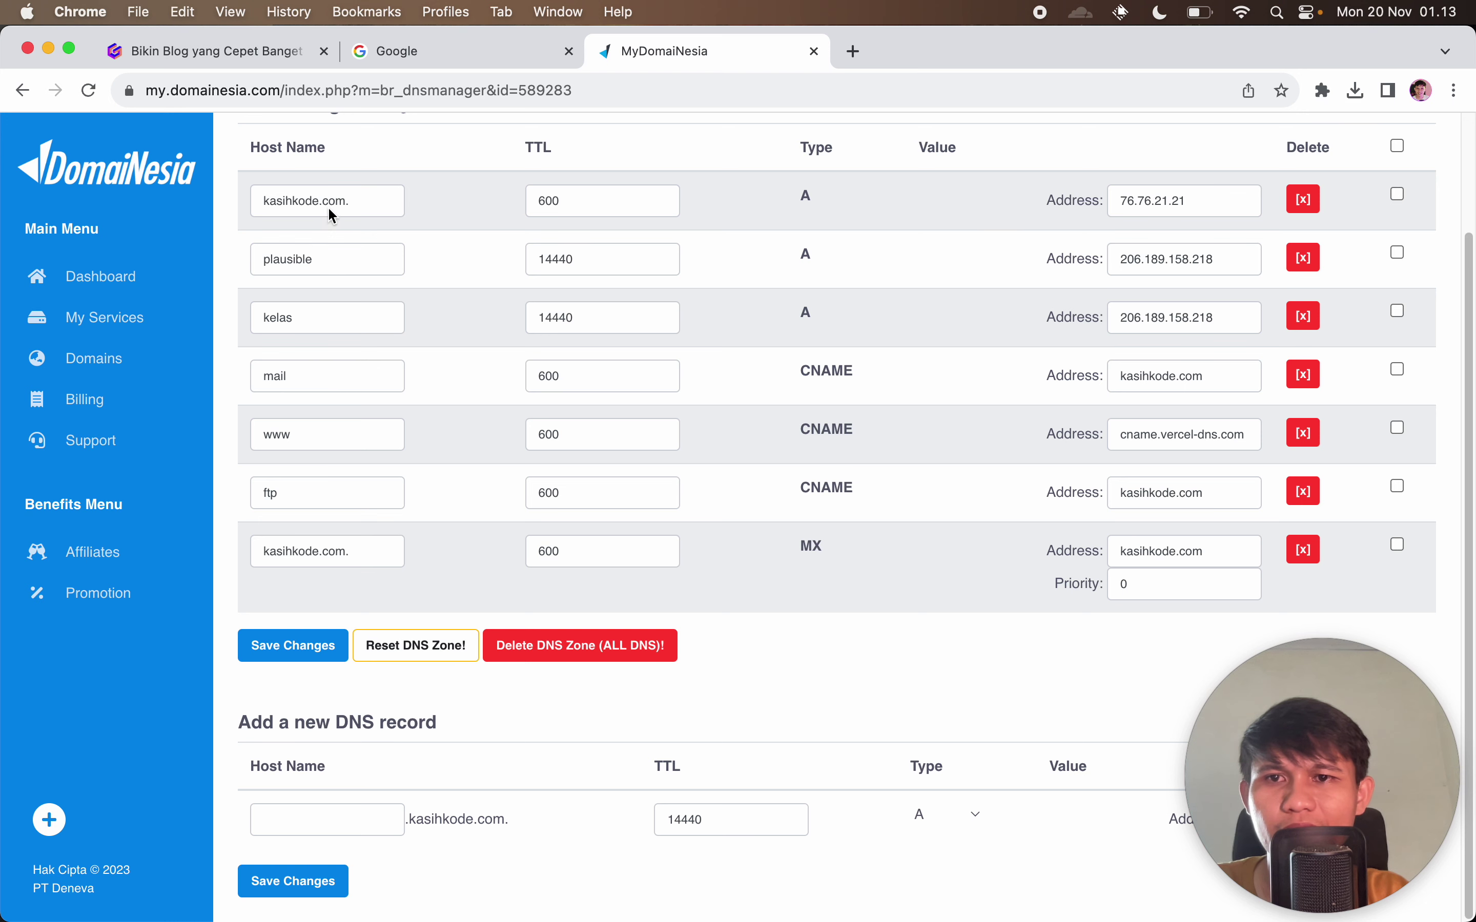
{"action": "left_click", "coordinate": [356, 827]}
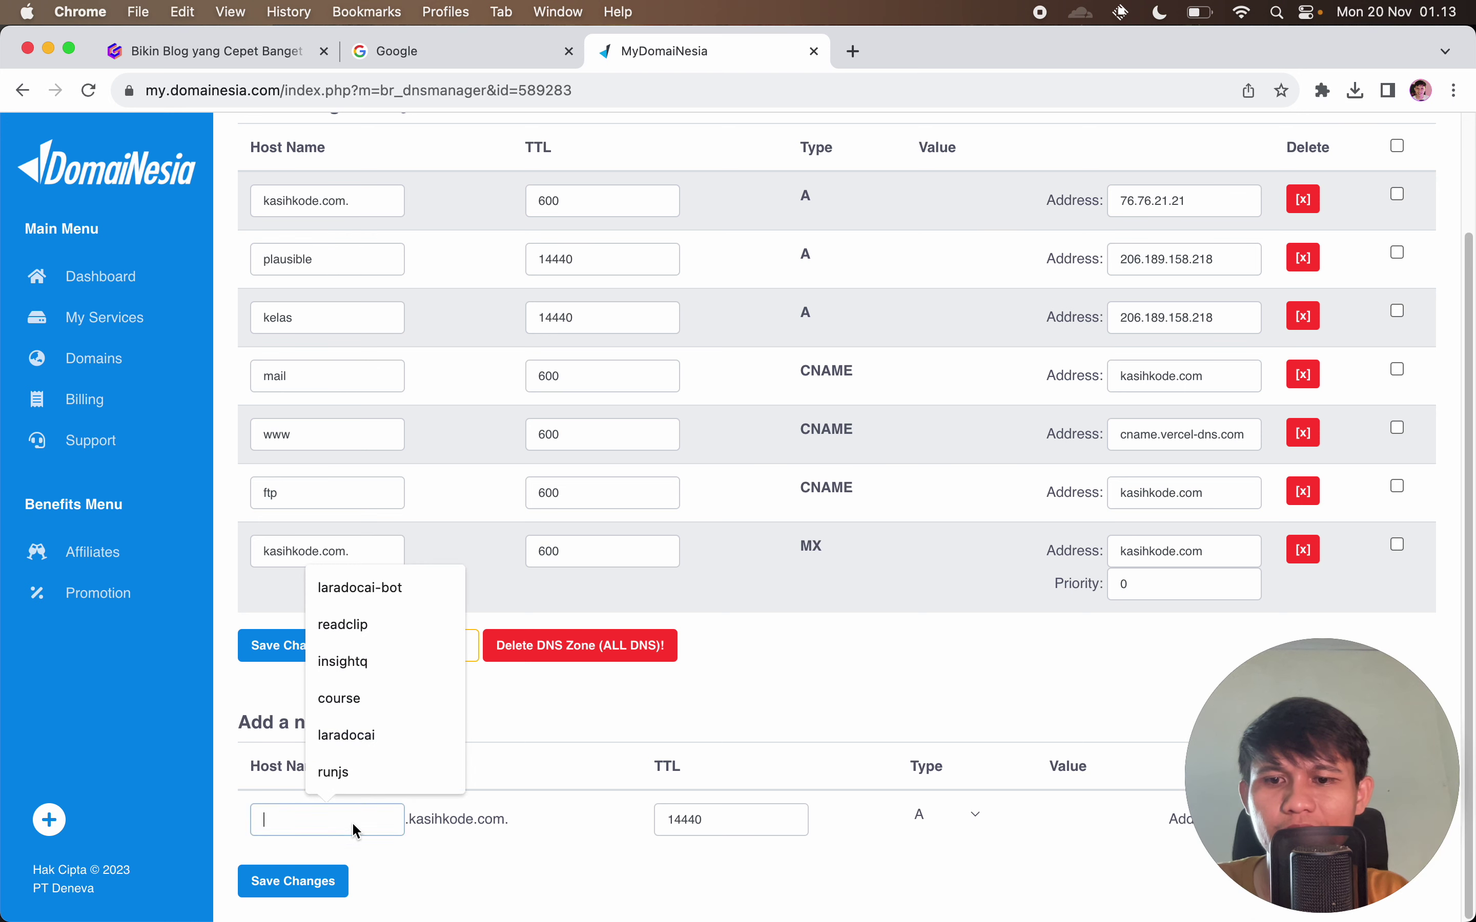
{"action": "left_click", "coordinate": [463, 542]}
{"action": "scroll", "coordinate": [841, 488], "scroll_direction": "up", "scroll_amount": 1}
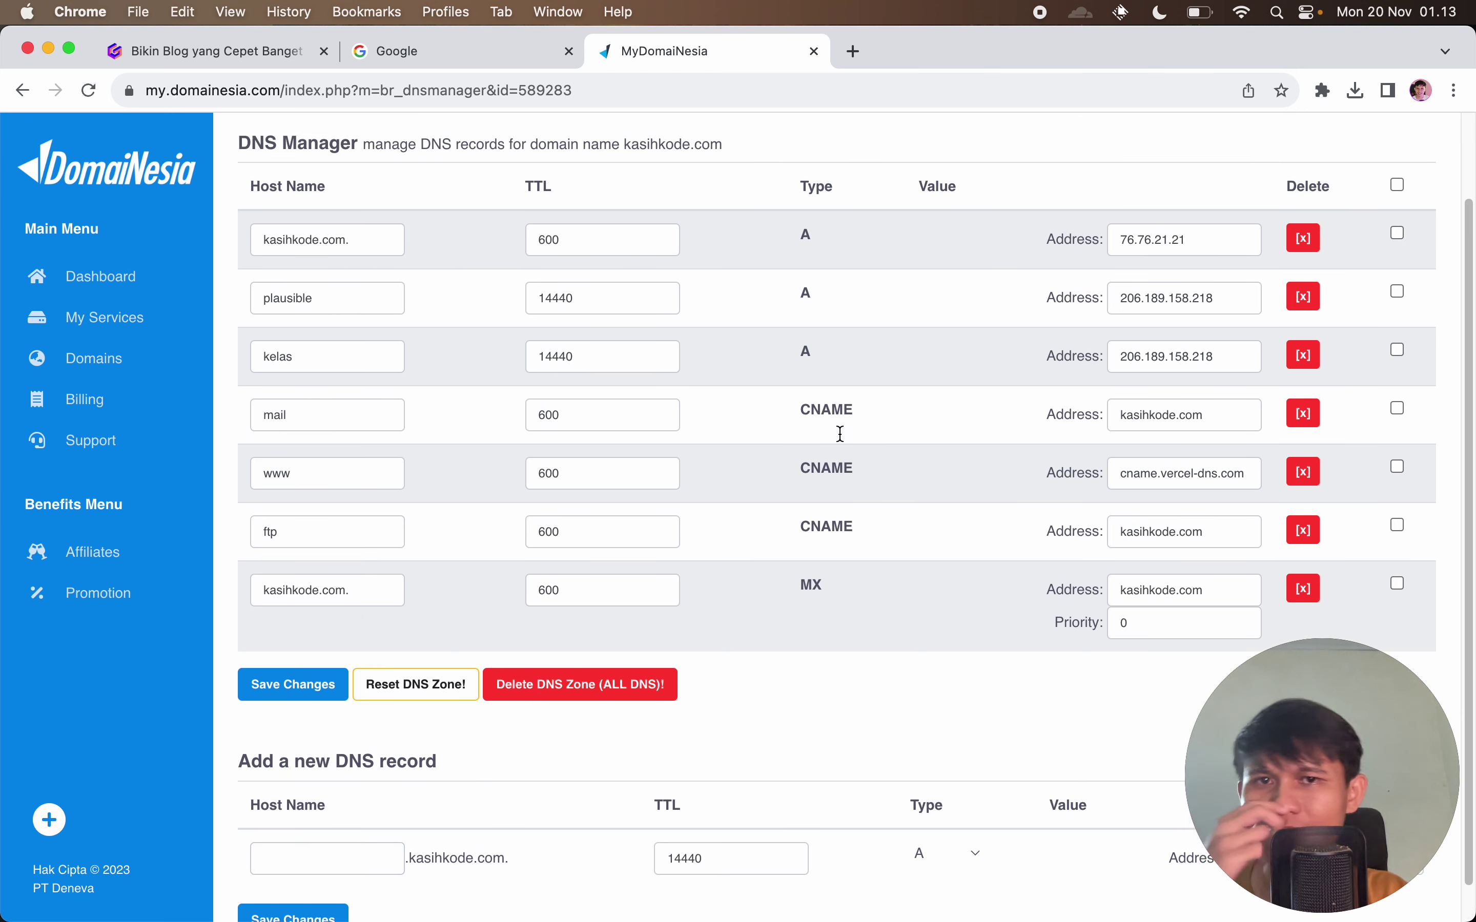
{"action": "scroll", "coordinate": [841, 433], "scroll_direction": "down", "scroll_amount": 1}
{"action": "left_click", "coordinate": [357, 813]}
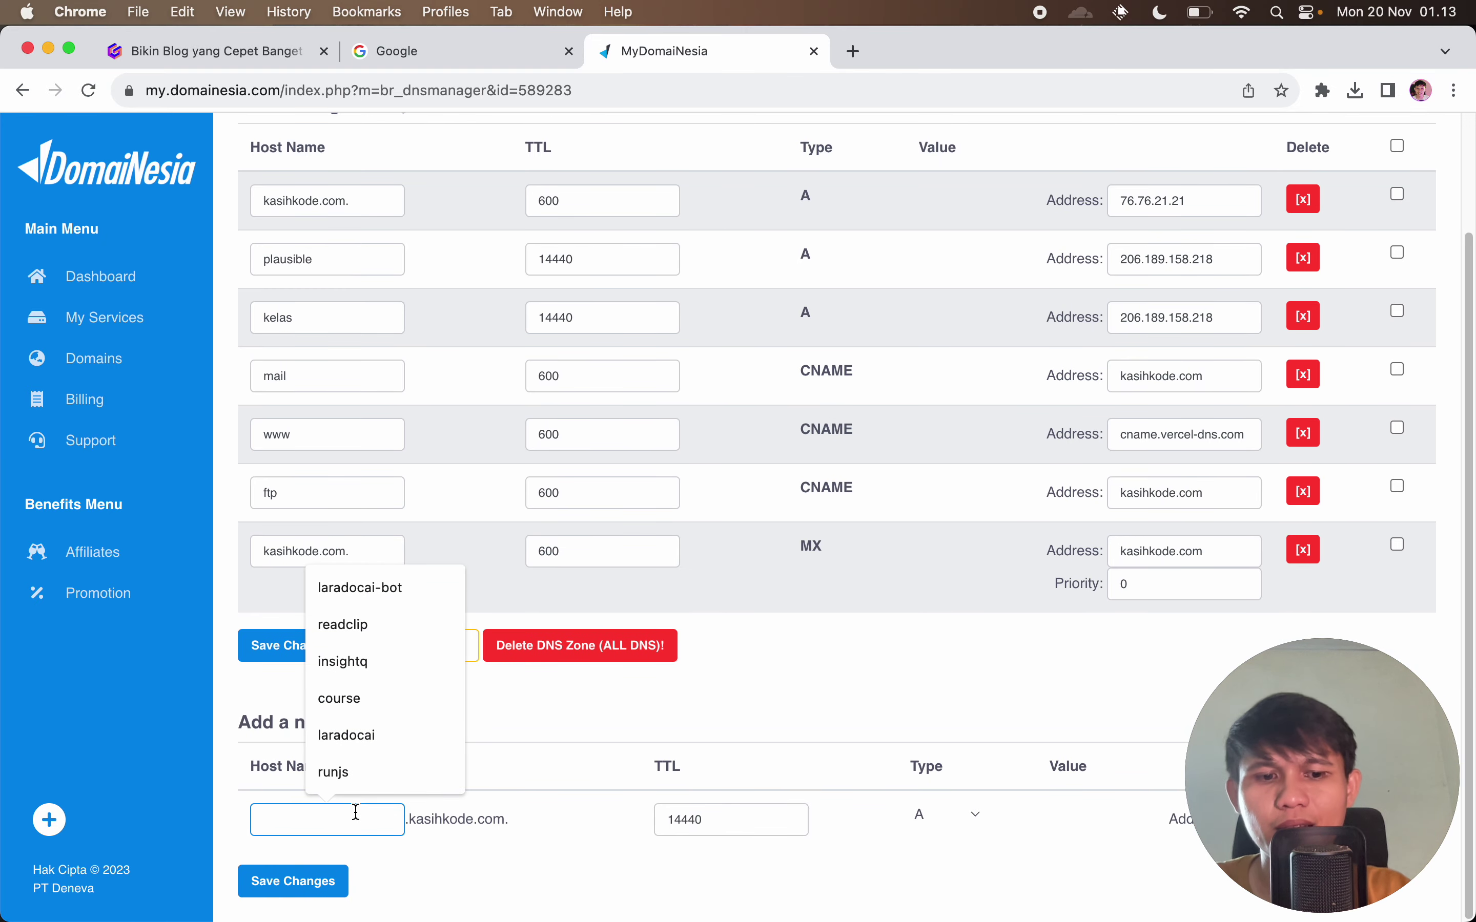
{"action": "type", "text": "_verc"}
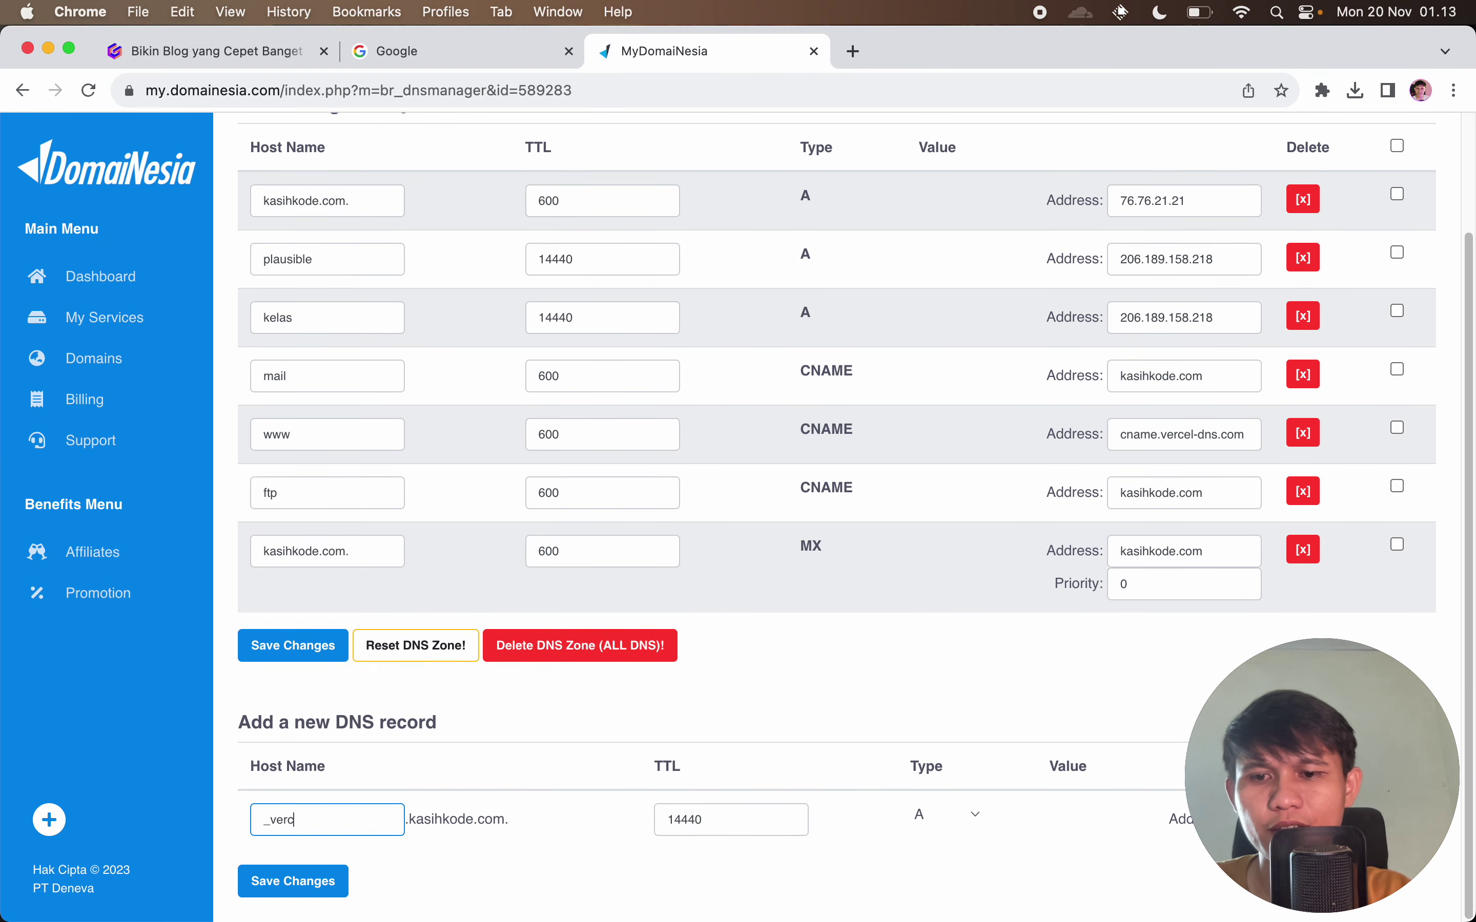
{"action": "type", "text": "el"}
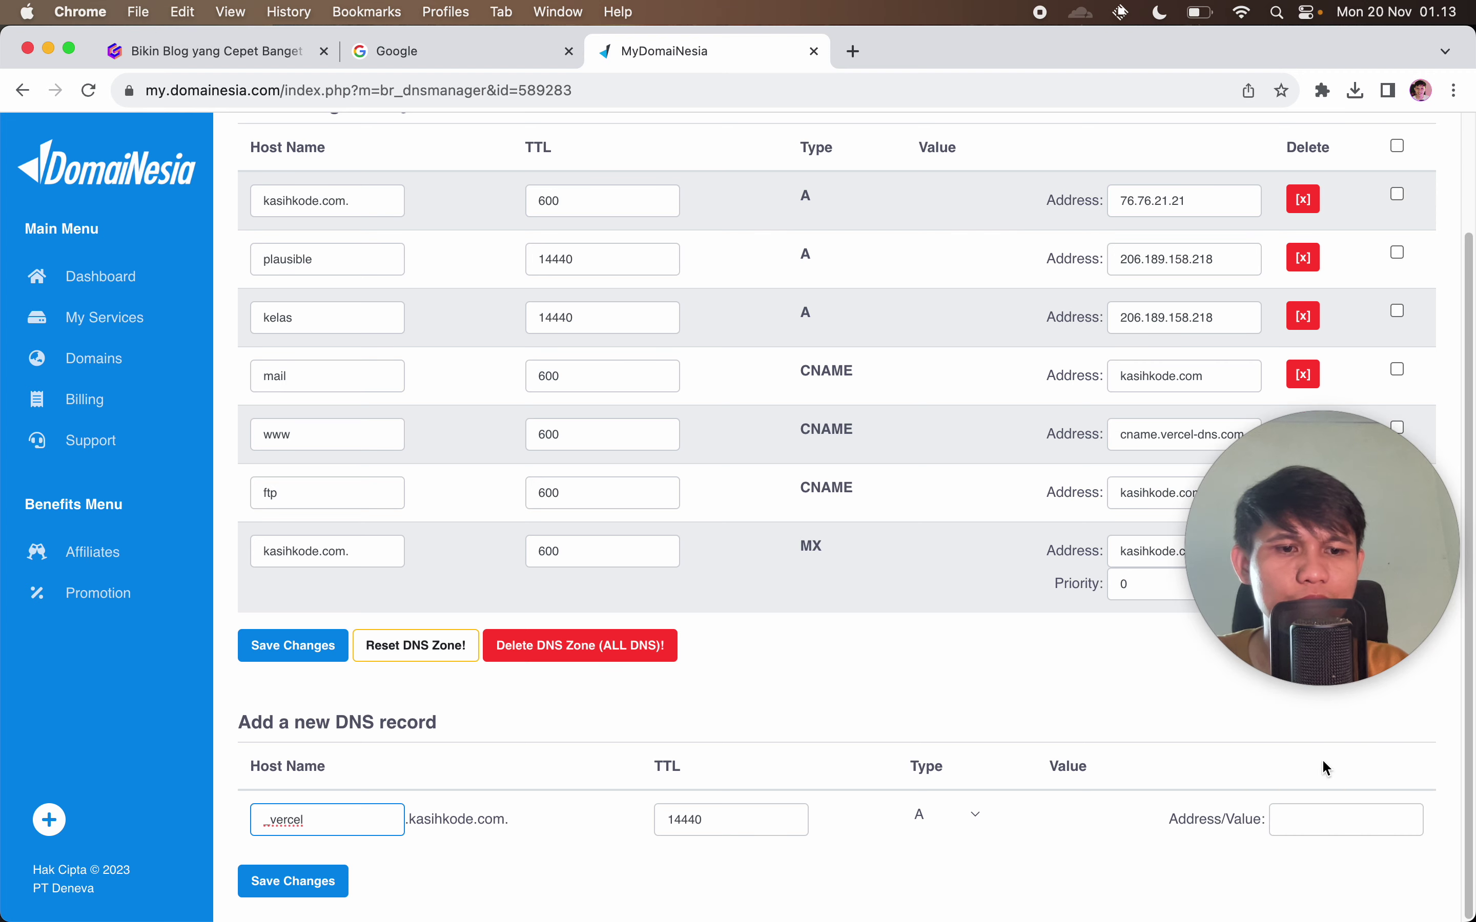
{"action": "left_click", "coordinate": [1329, 821]}
{"action": "type", "text": "_vercel"}
{"action": "double_click", "coordinate": [1327, 835]}
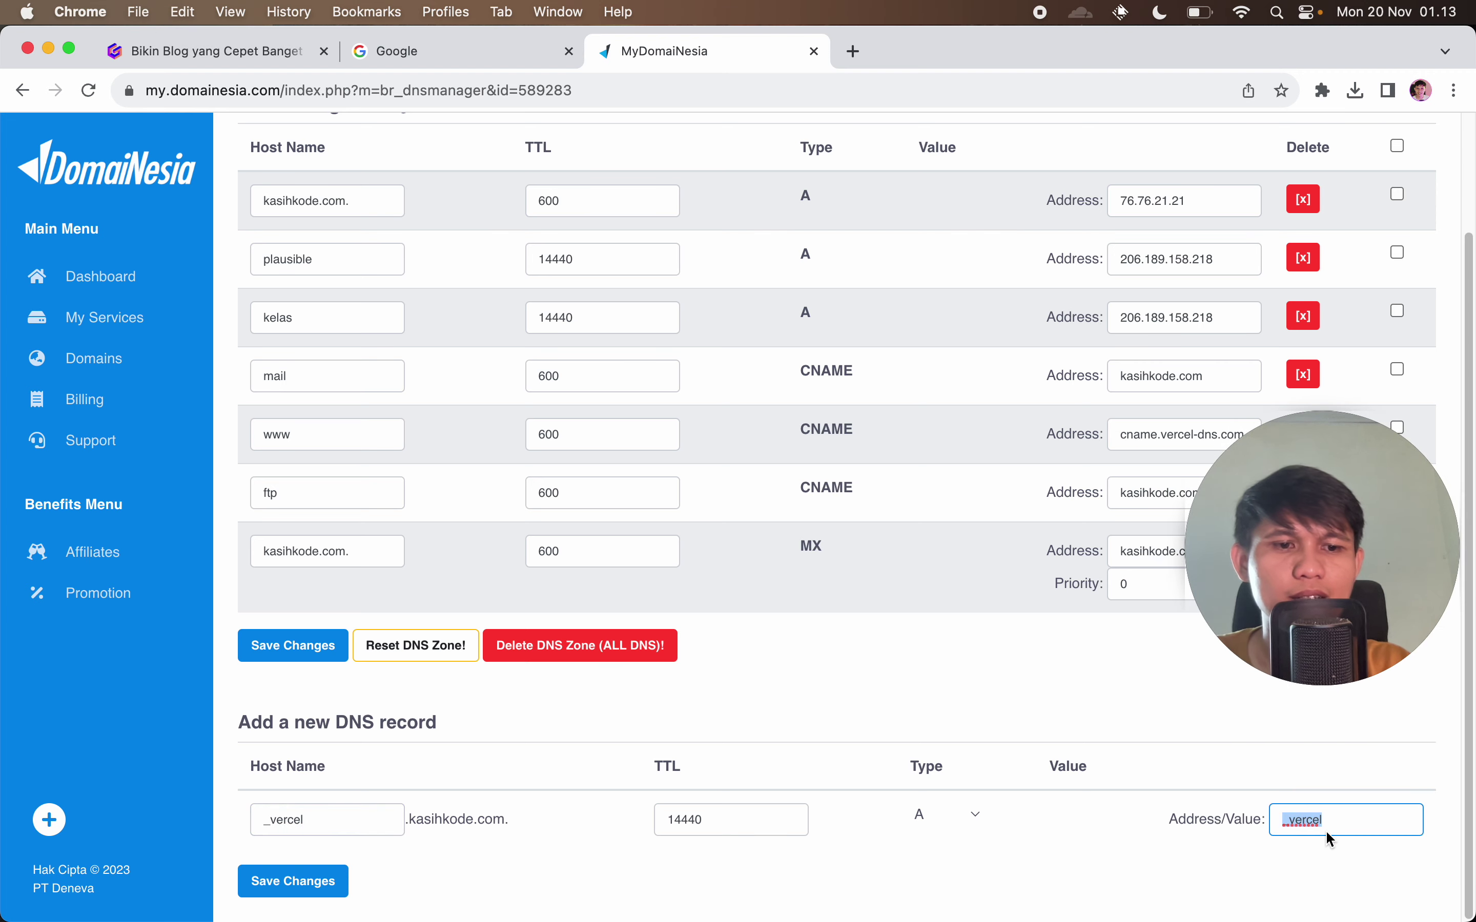
{"action": "key", "text": "BackSpace"}
Copy the TXT verification value from Vercel in Safari and paste it as the _vercel record's value in DomaiNesia in Chrome.
{"action": "key", "text": "super+Tab"}
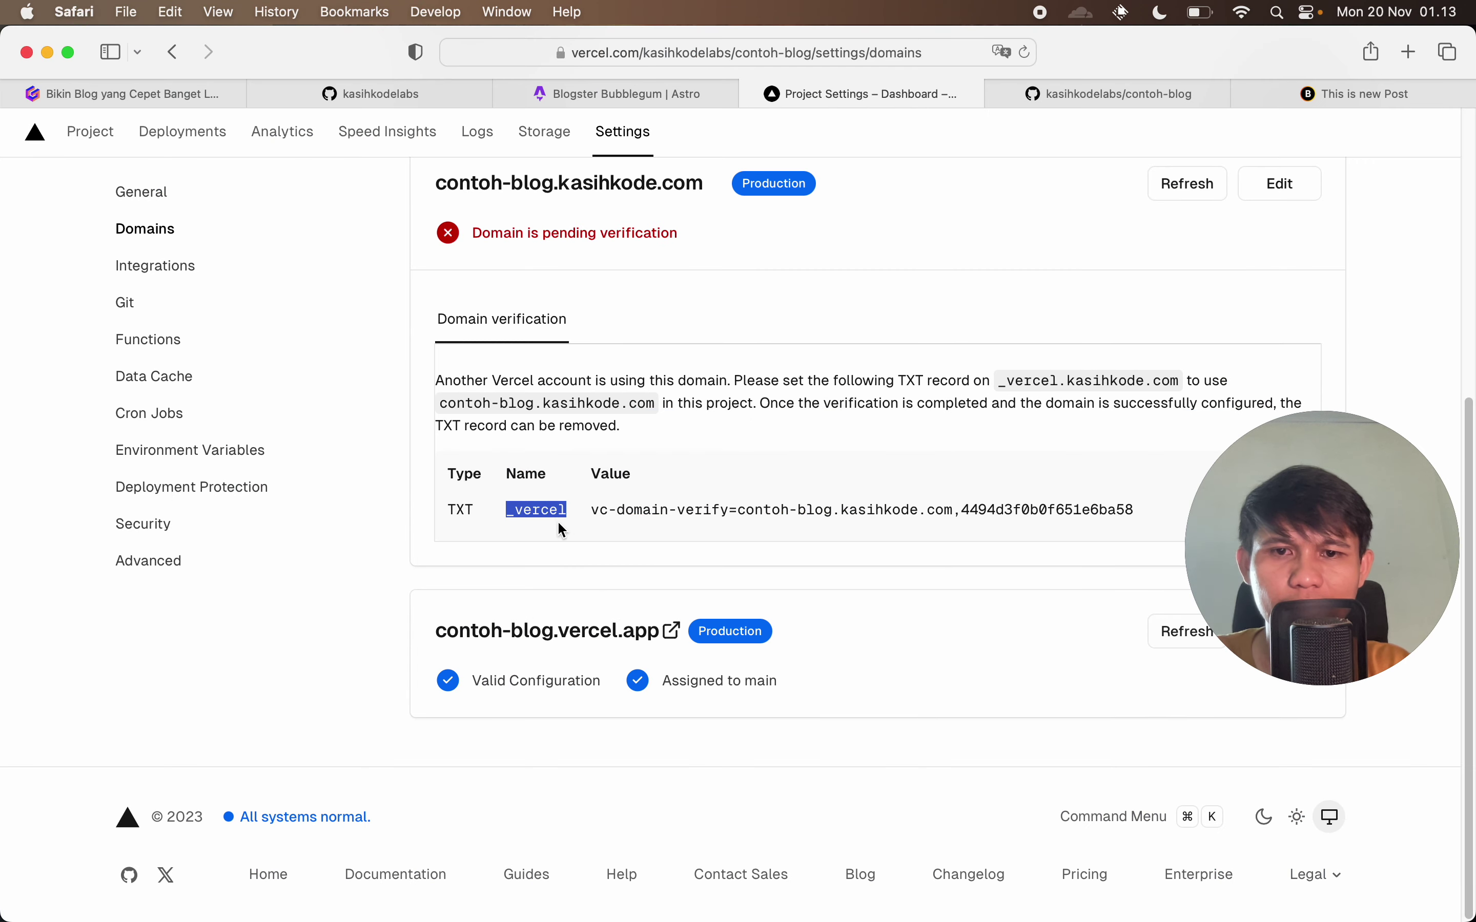
{"action": "left_click_drag", "start_coordinate": [591, 518], "coordinate": [946, 528]}
{"action": "key", "text": "super+c"}
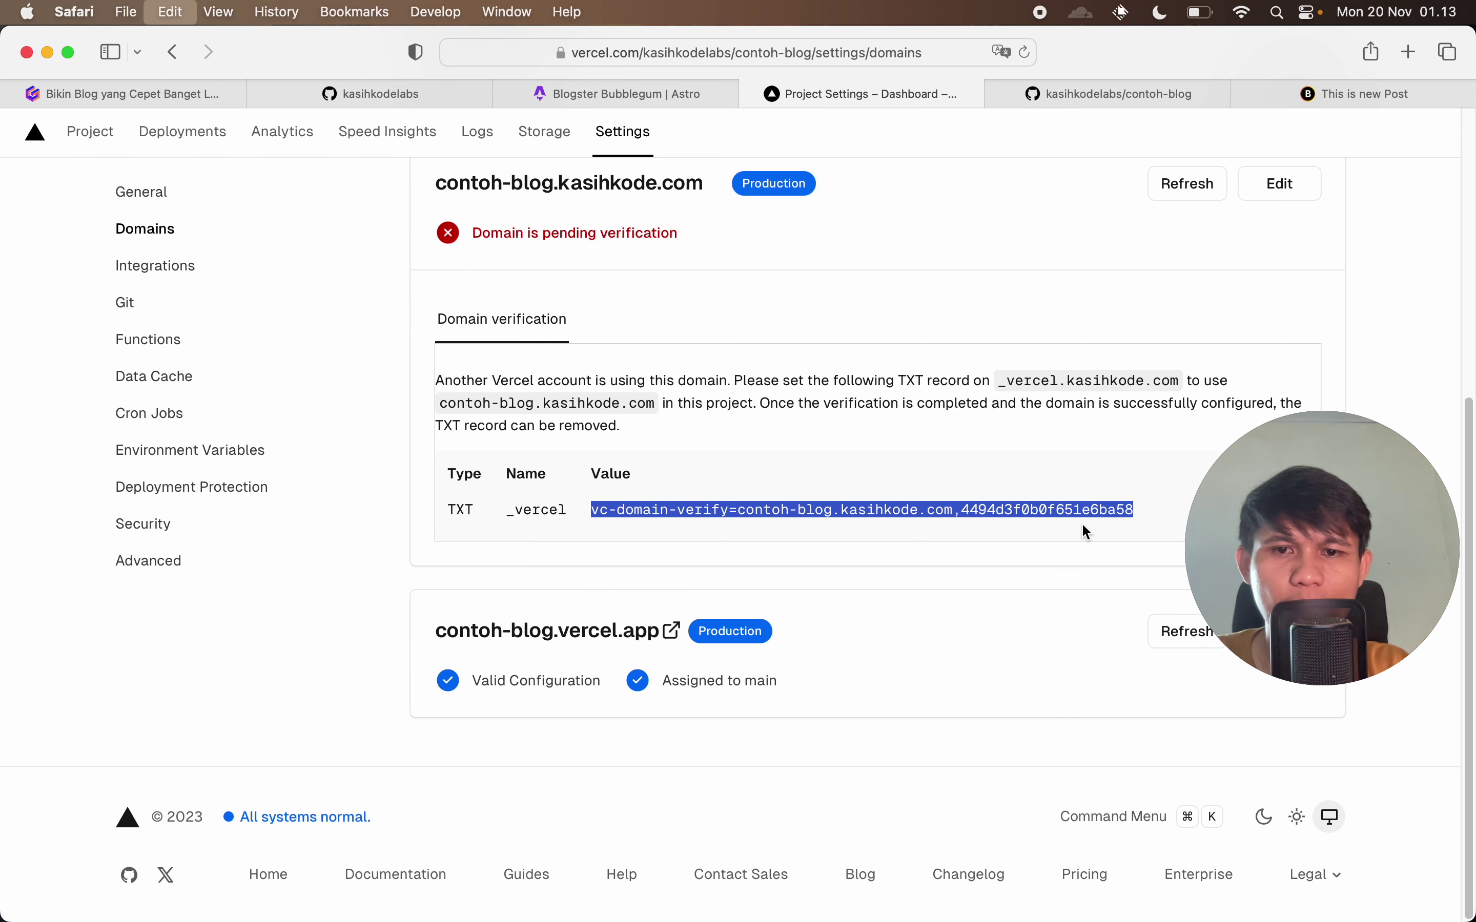
{"action": "key", "text": "super+Tab"}
{"action": "left_click", "coordinate": [1327, 822]}
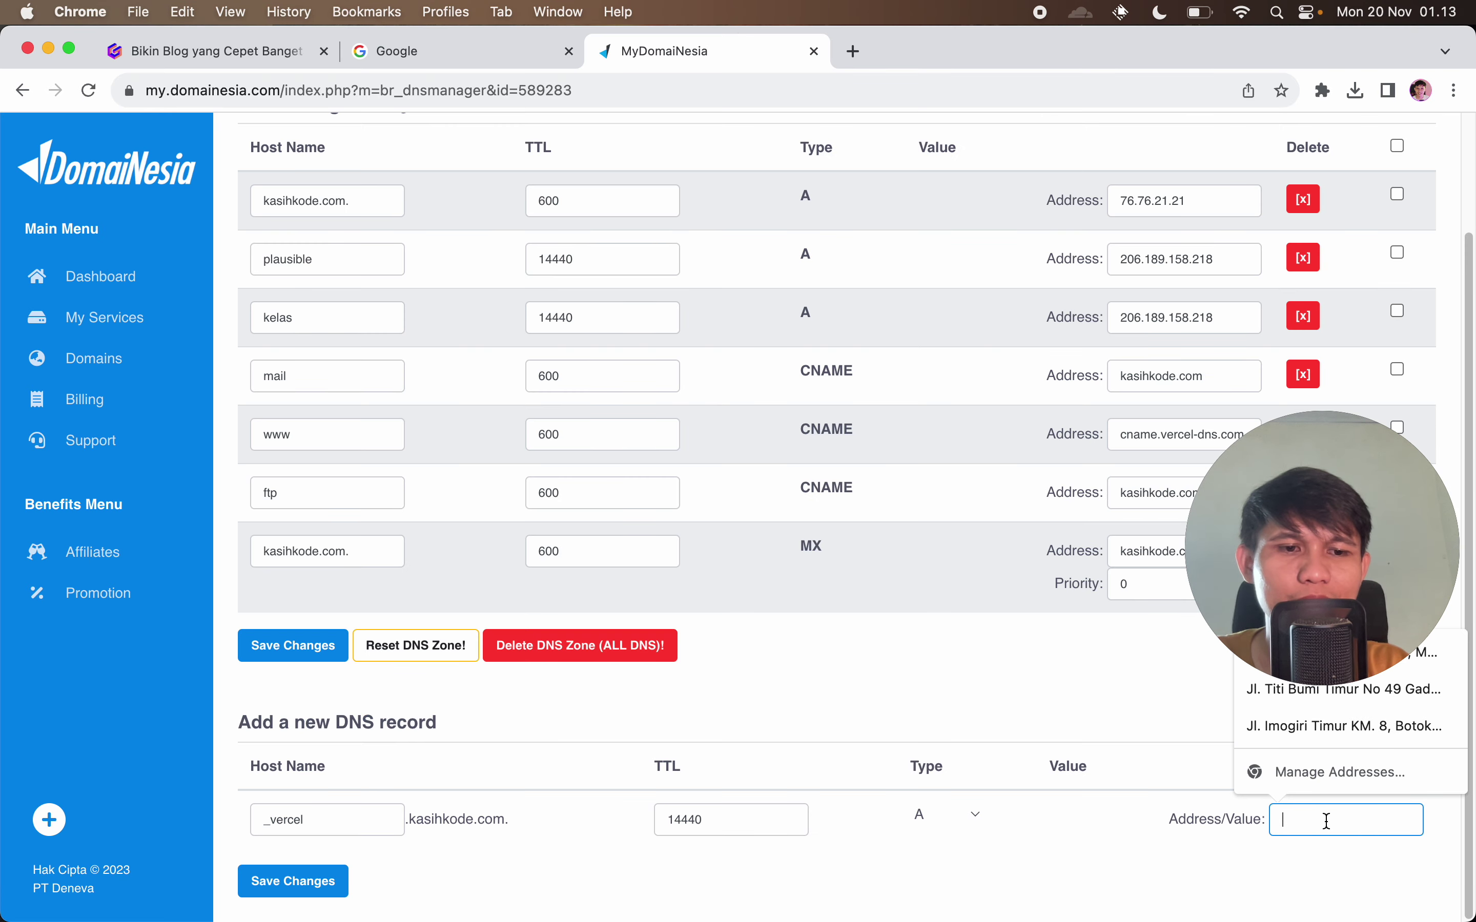
{"action": "key", "text": "super+v"}
Set the new _vercel record's type to TXT and save it.
{"action": "left_click", "coordinate": [967, 826]}
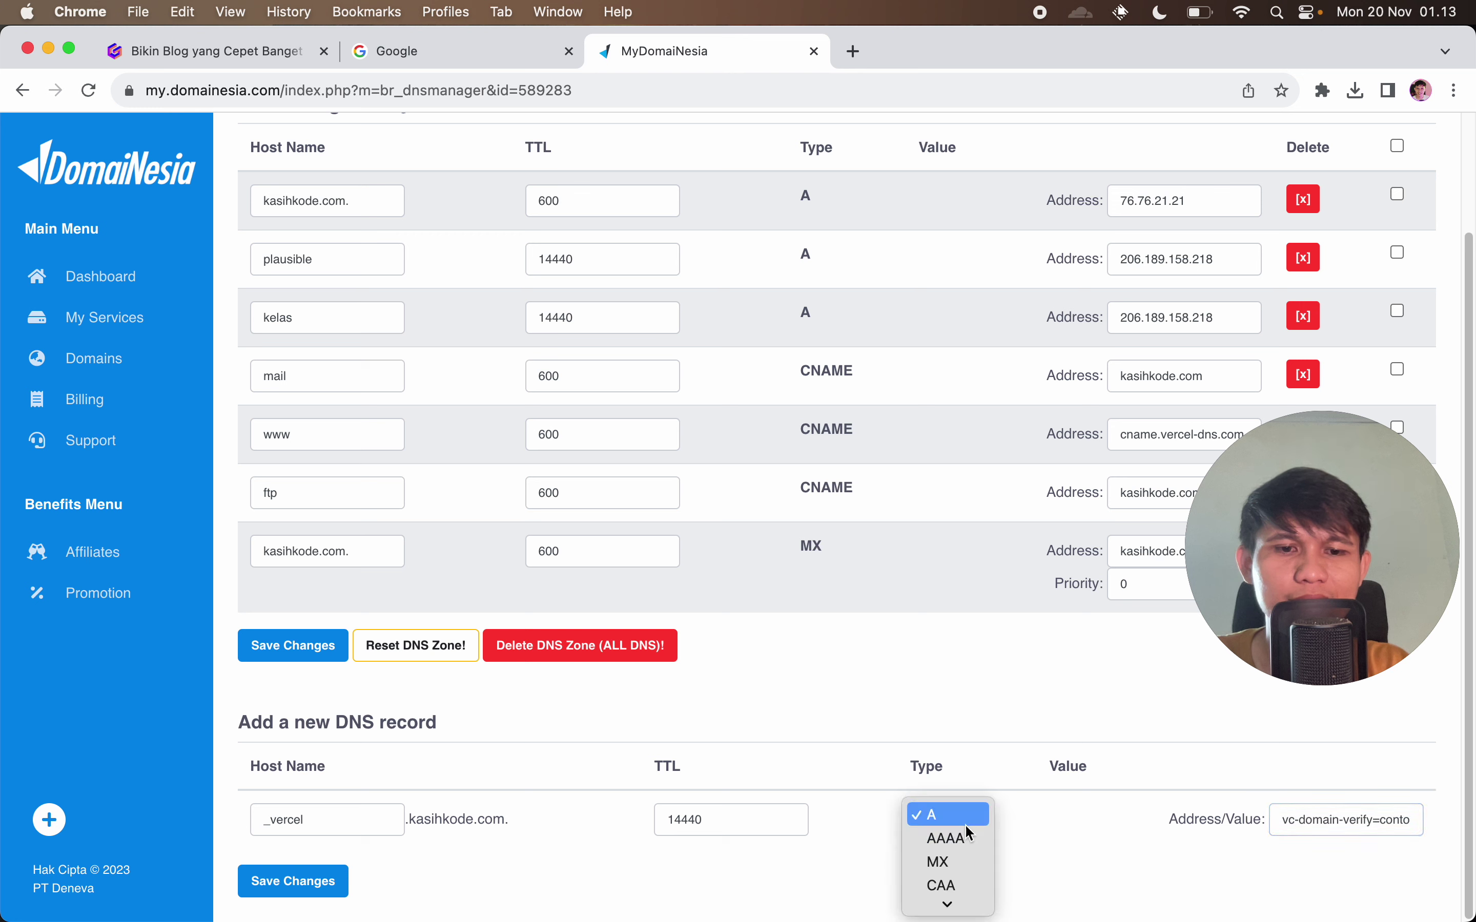
{"action": "left_click", "coordinate": [942, 852]}
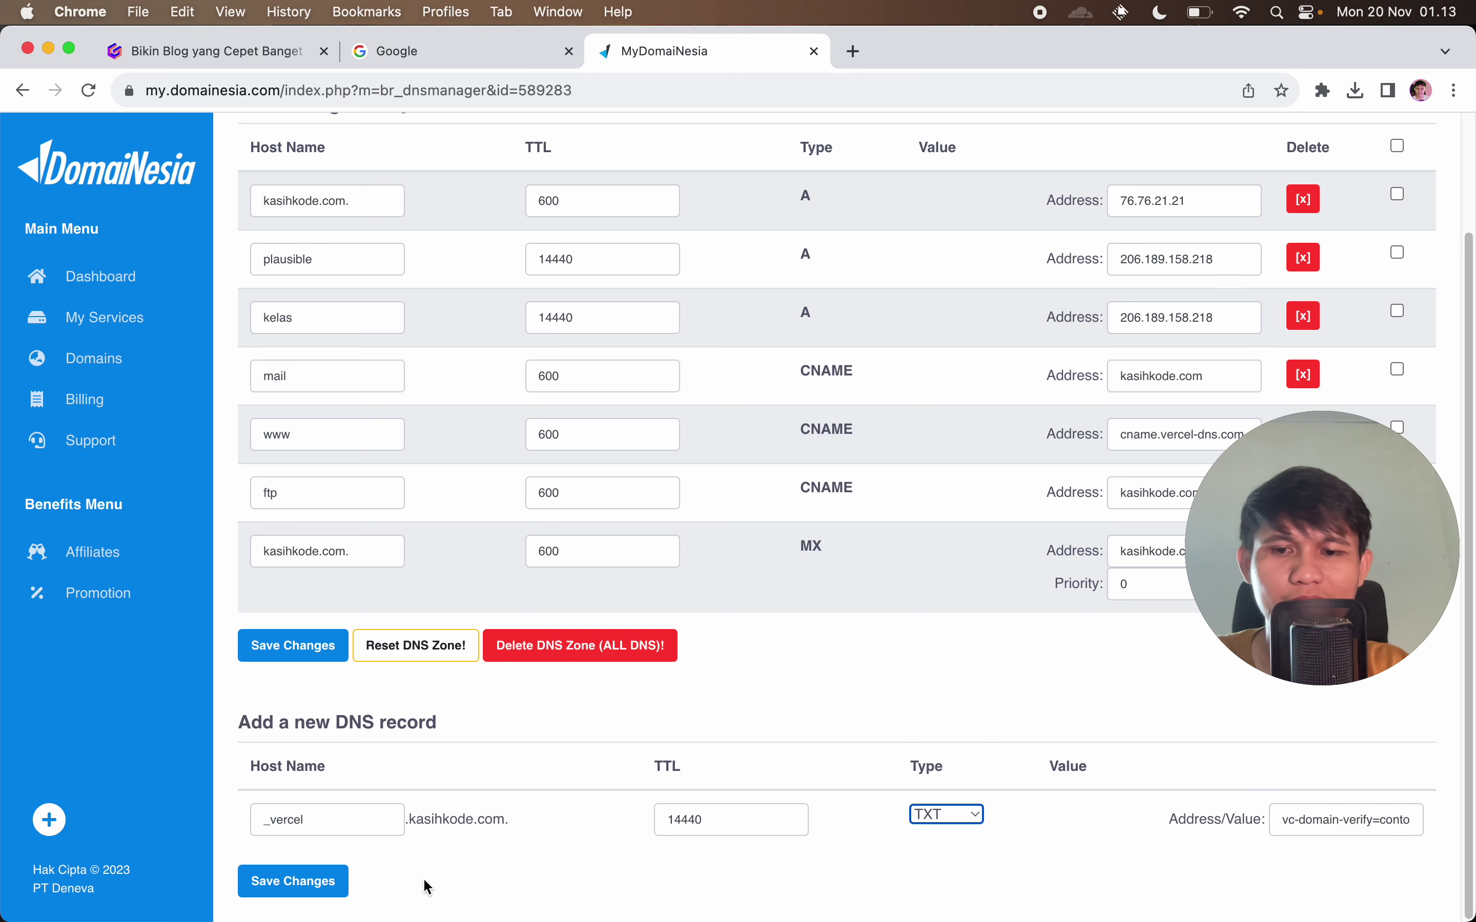
{"action": "left_click", "coordinate": [305, 888]}
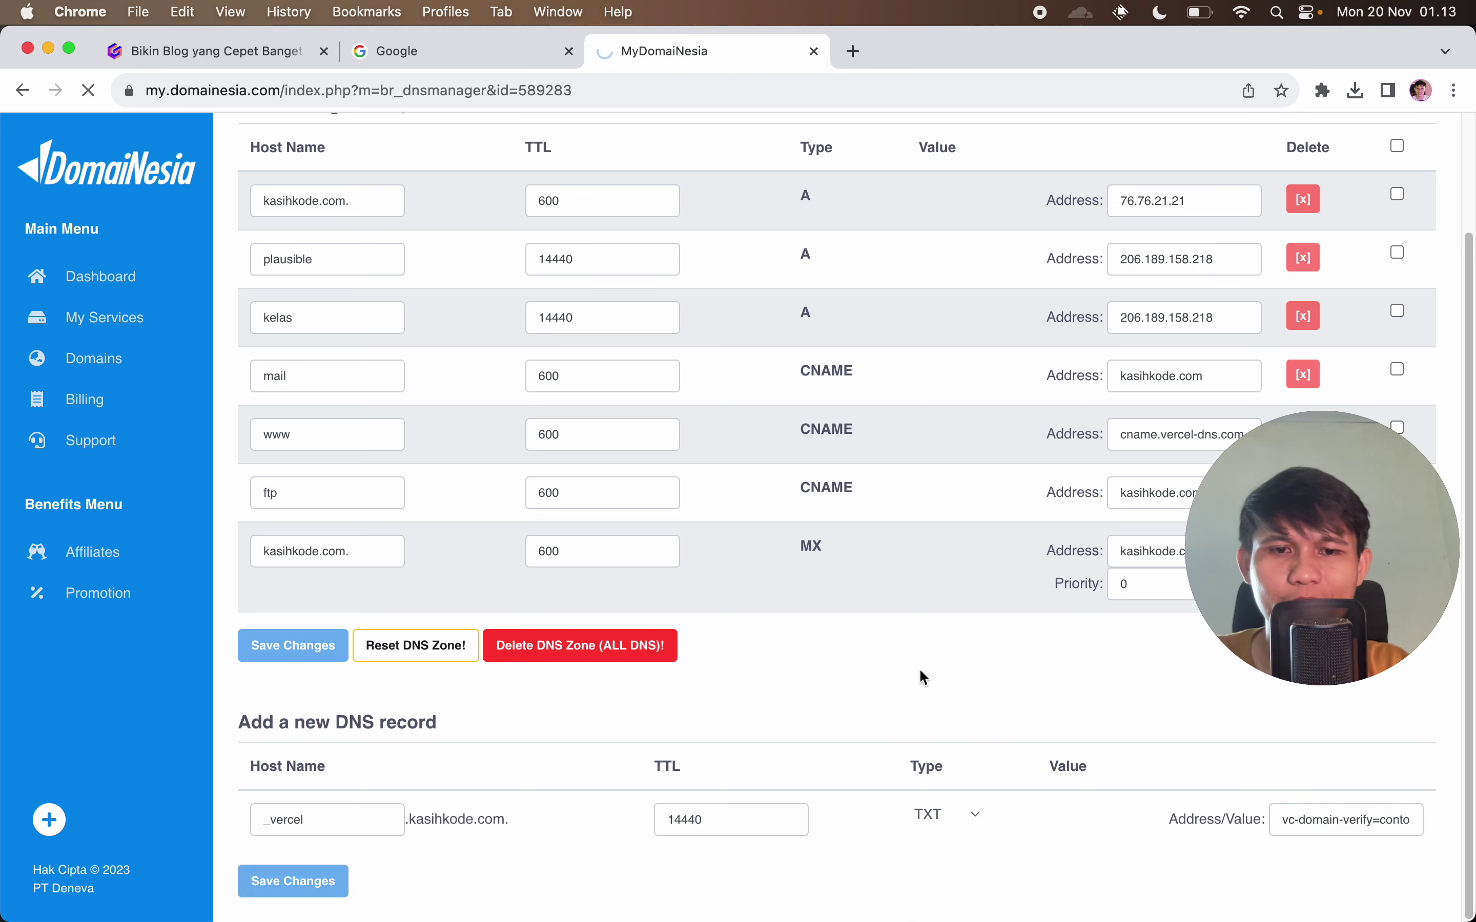
Switch to Vercel in Safari and select the contoh-blog part of the custom domain name for copying.
{"action": "key", "text": "super+Tab"}
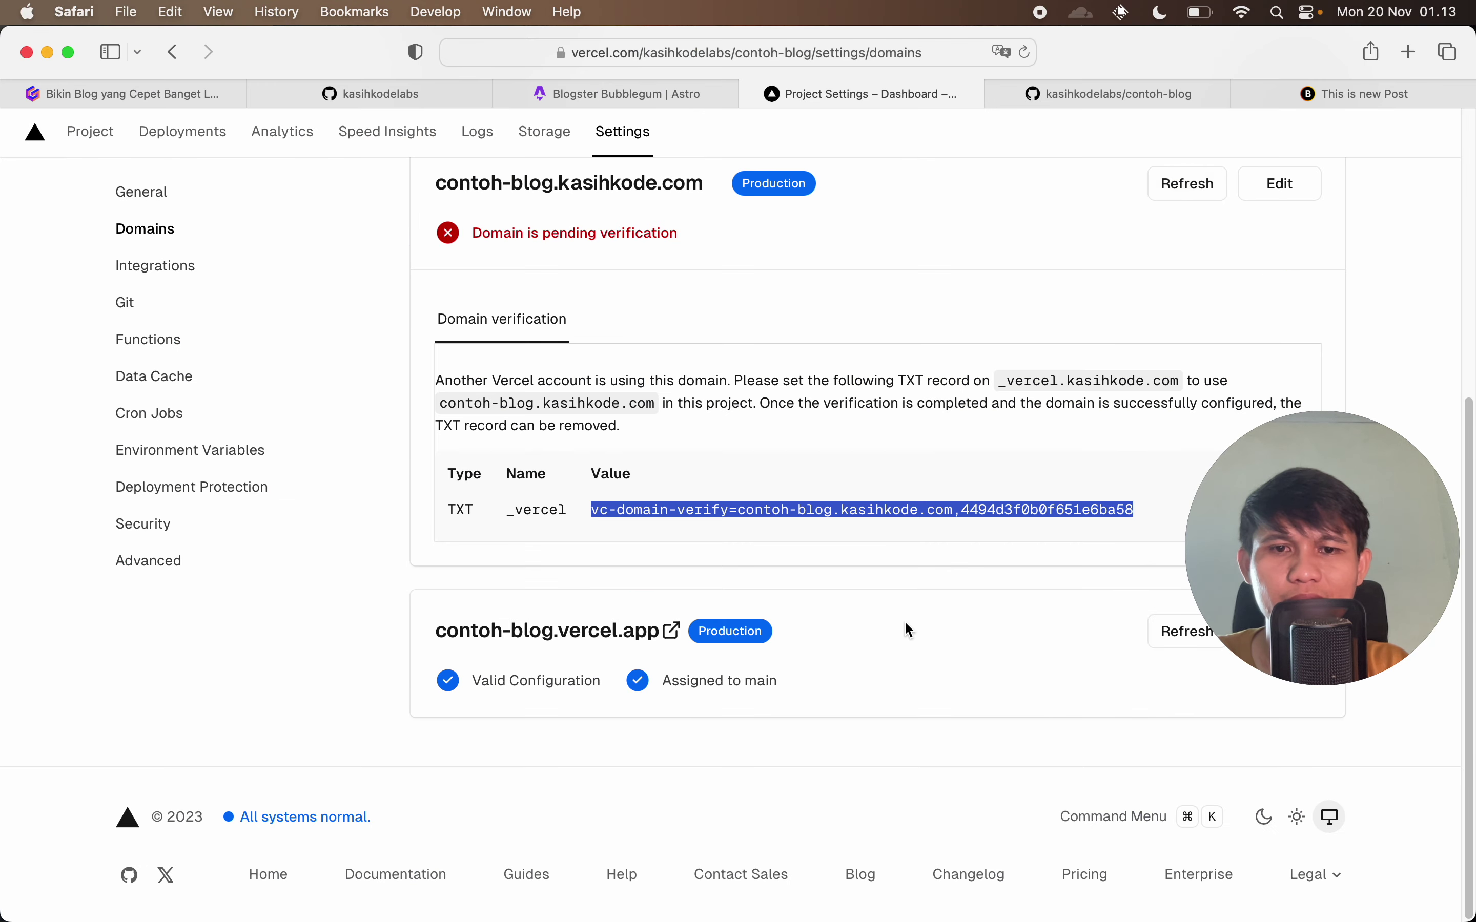
{"action": "key", "text": "super+Tab"}
{"action": "key", "text": "super+Tab"}
{"action": "scroll", "coordinate": [736, 427], "scroll_direction": "up", "scroll_amount": 5}
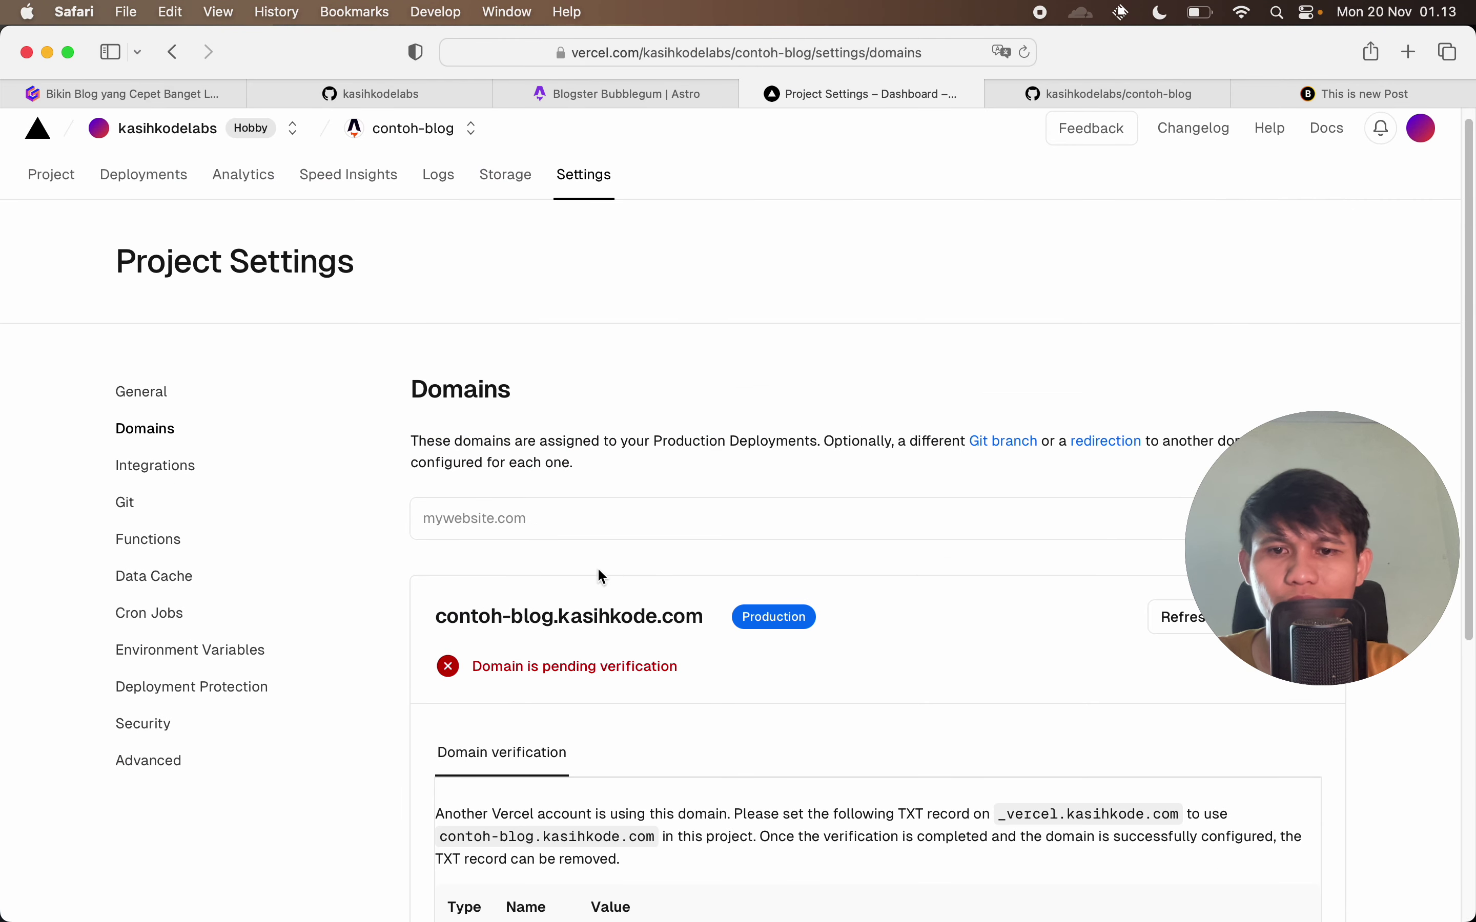
{"action": "double_click", "coordinate": [454, 611]}
{"action": "left_click_drag", "start_coordinate": [453, 611], "coordinate": [543, 614]}
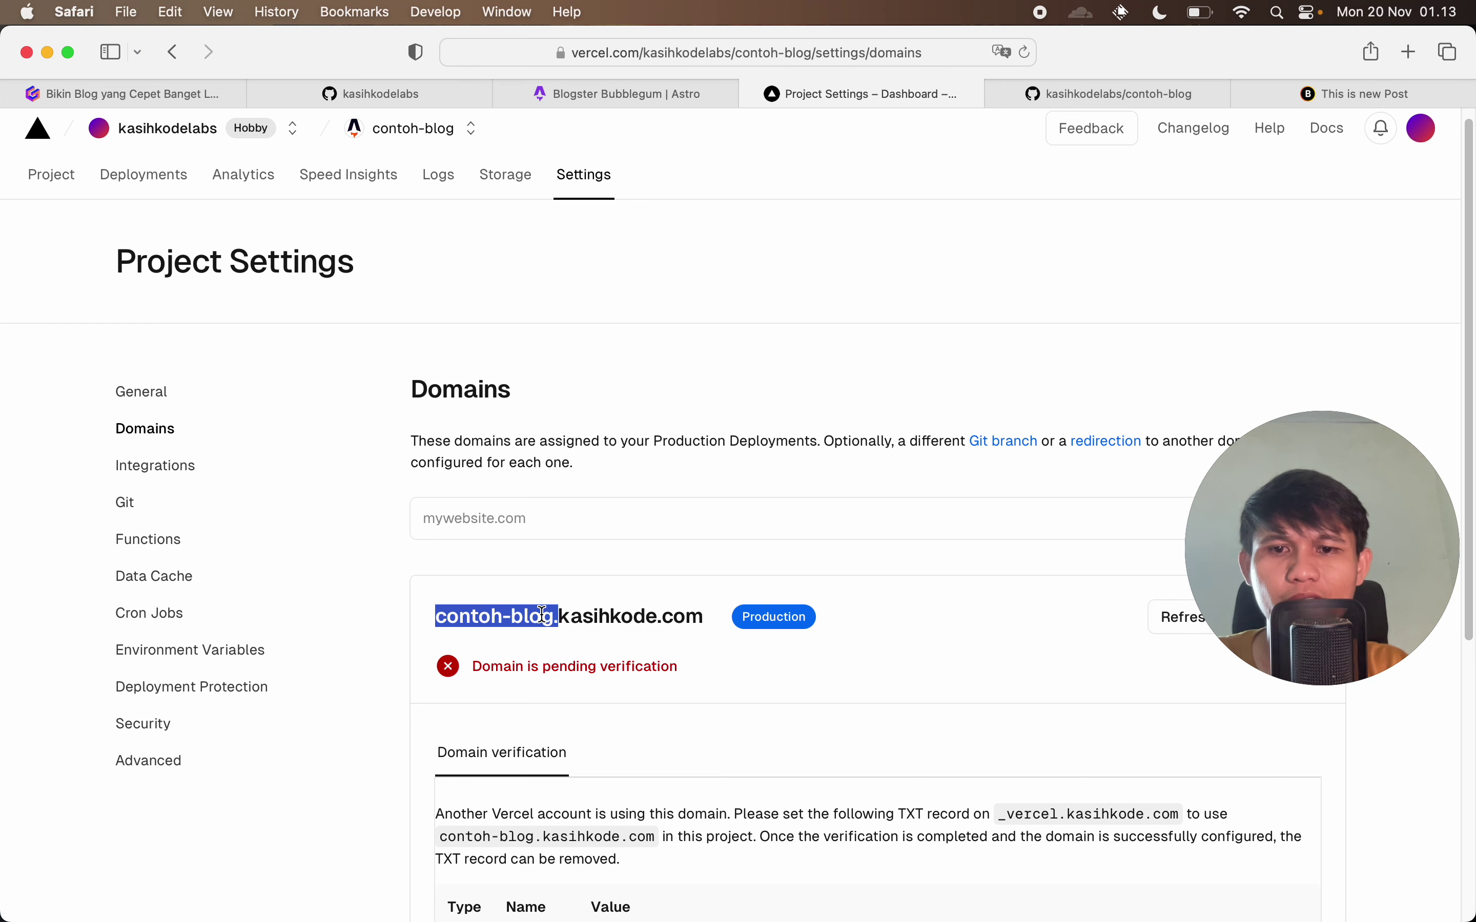
In DomaiNesia in Chrome, give a new DNS record the host name contoh-blog and the type CNAME.
{"action": "key", "text": "super+Tab"}
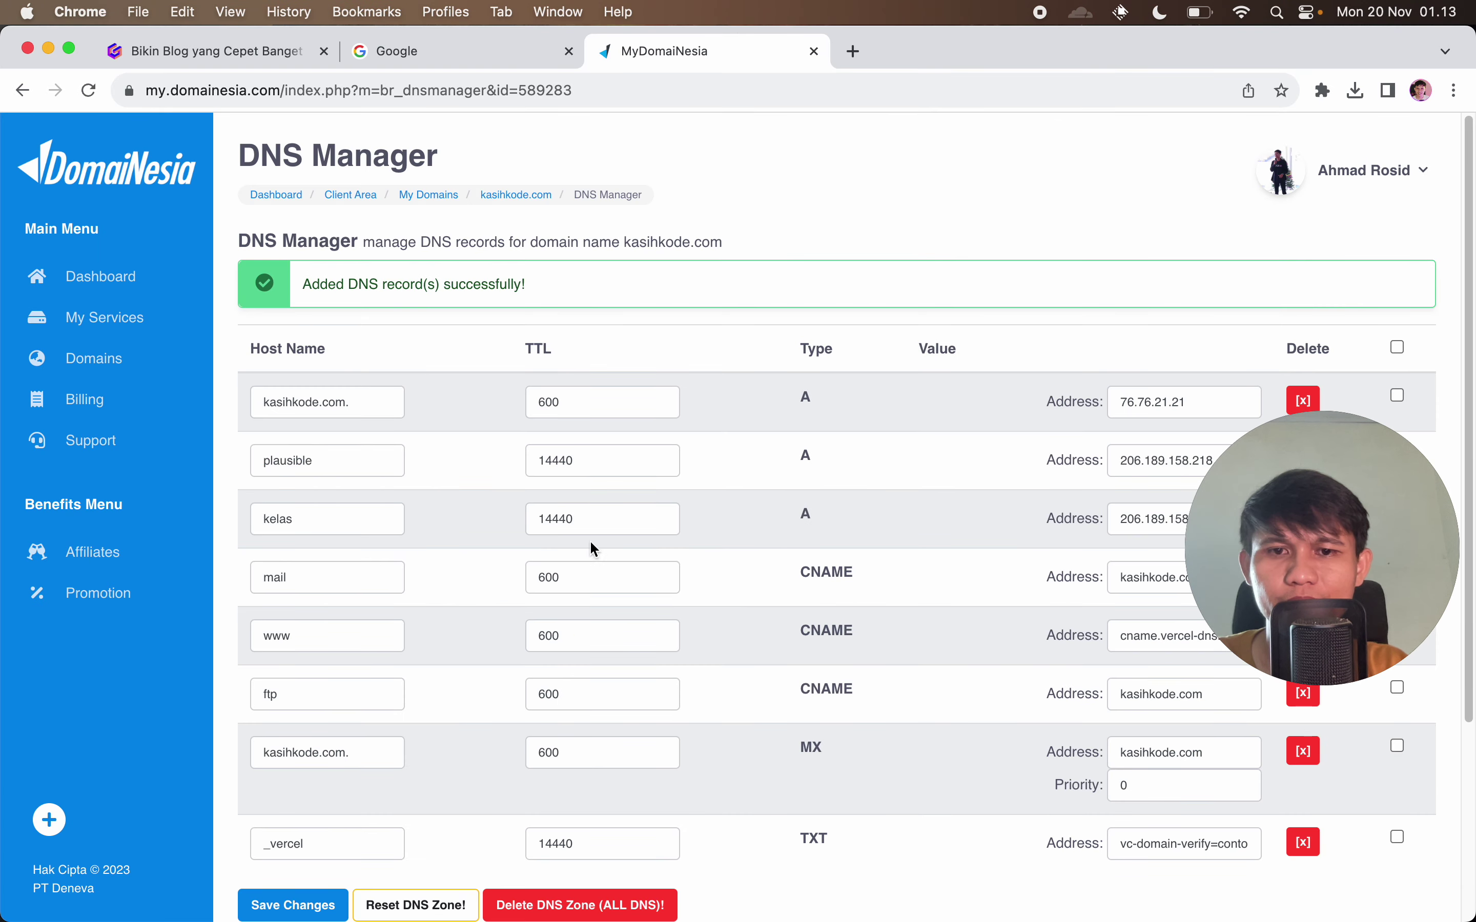
{"action": "scroll", "coordinate": [608, 672], "scroll_direction": "down", "scroll_amount": 5}
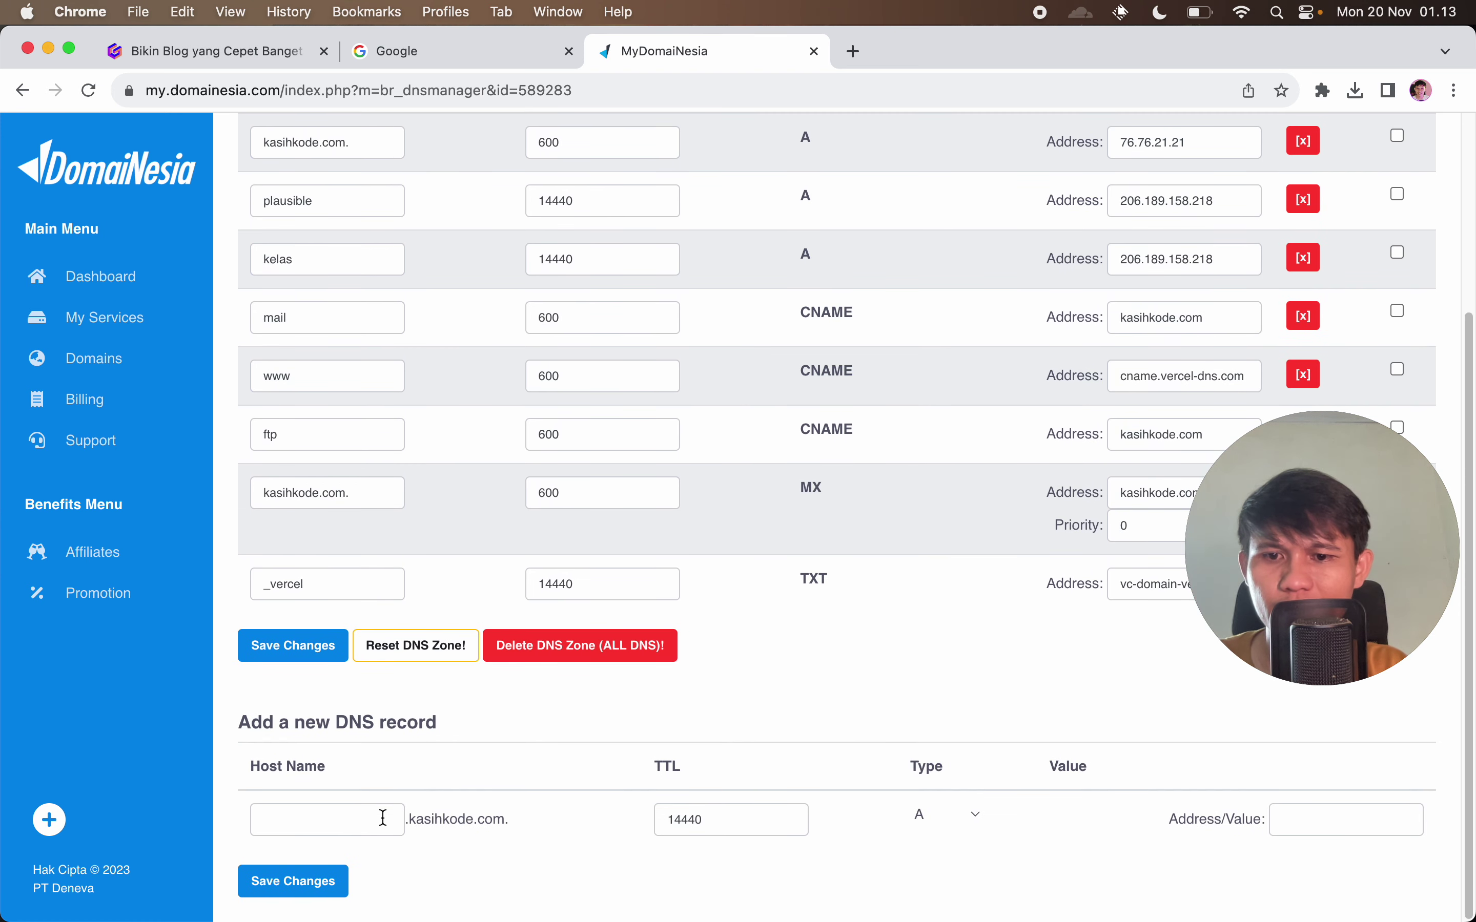
{"action": "left_click", "coordinate": [382, 817]}
{"action": "key", "text": "super+v"}
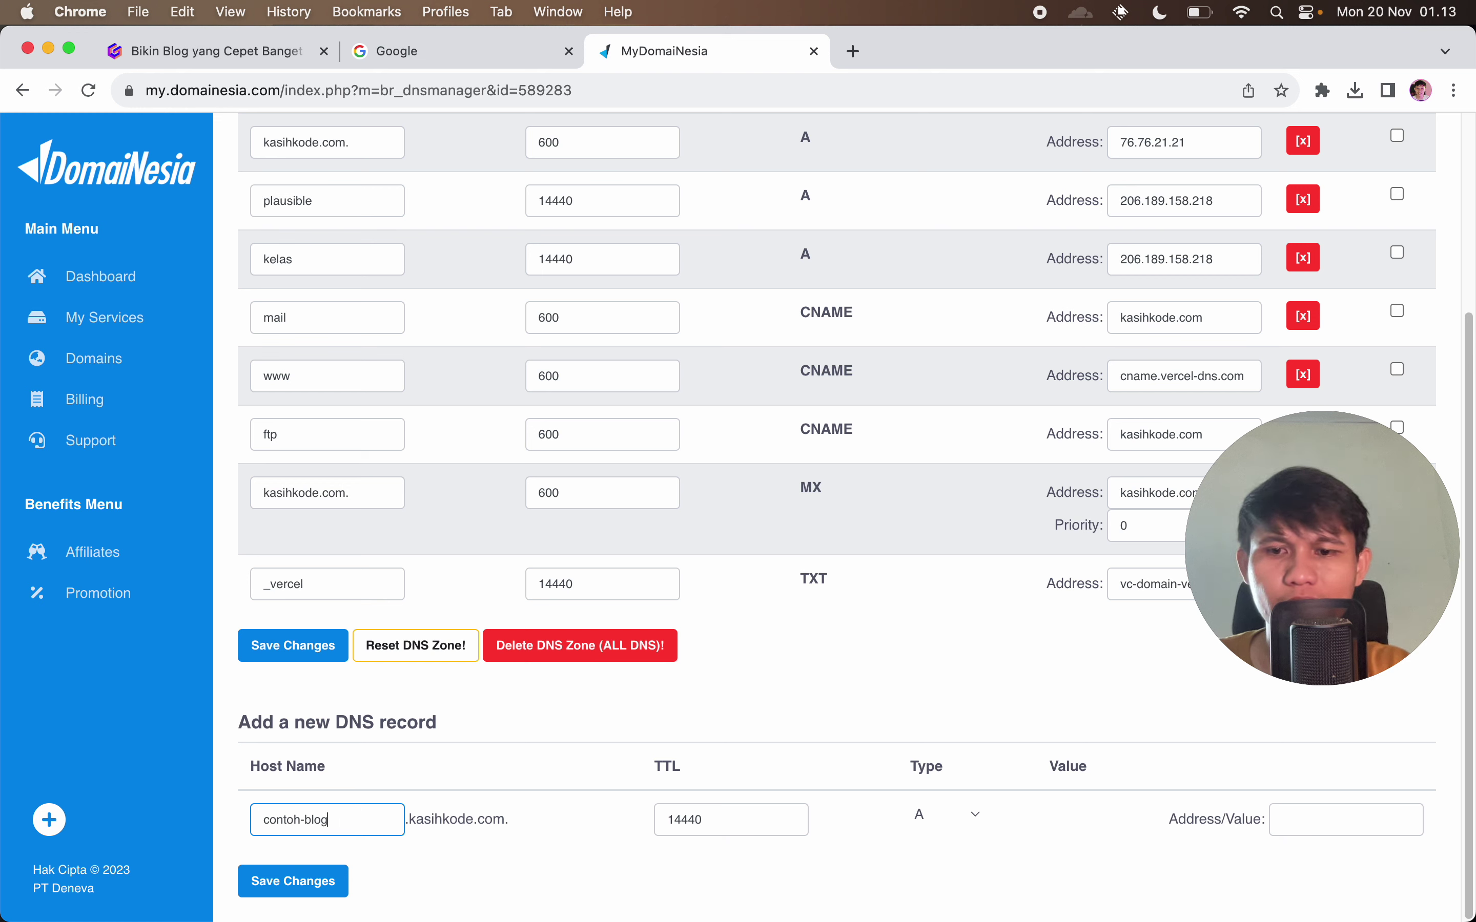
{"action": "left_click", "coordinate": [936, 817]}
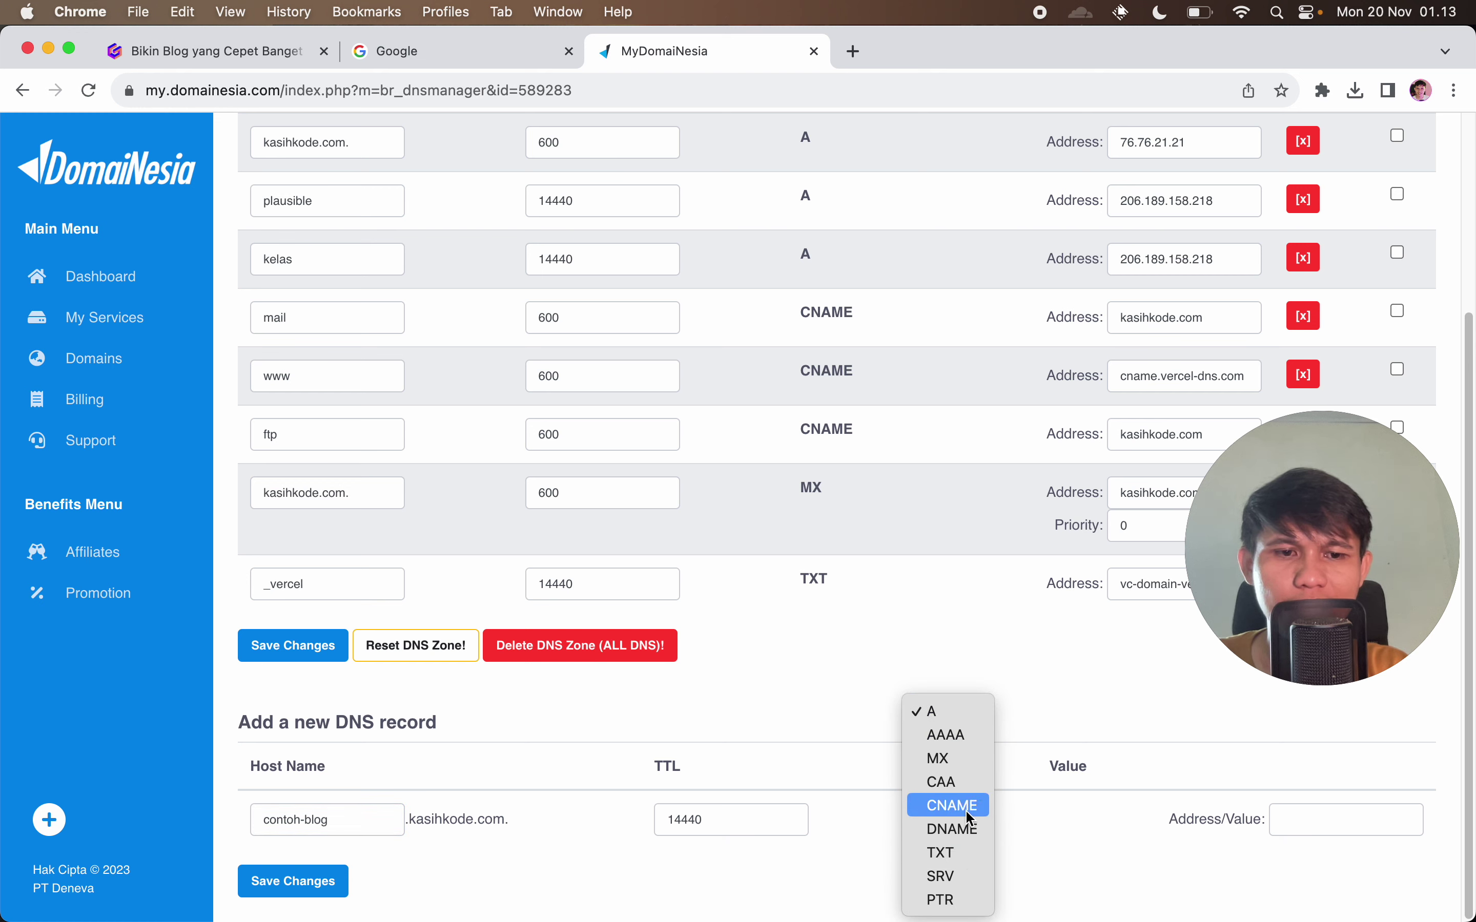
{"action": "left_click", "coordinate": [969, 814]}
Copy cname.vercel-dns.com from Vercel in Safari, paste it as the contoh-blog record's value in DomaiNesia in Chrome, and save the record.
{"action": "key", "text": "super+Tab"}
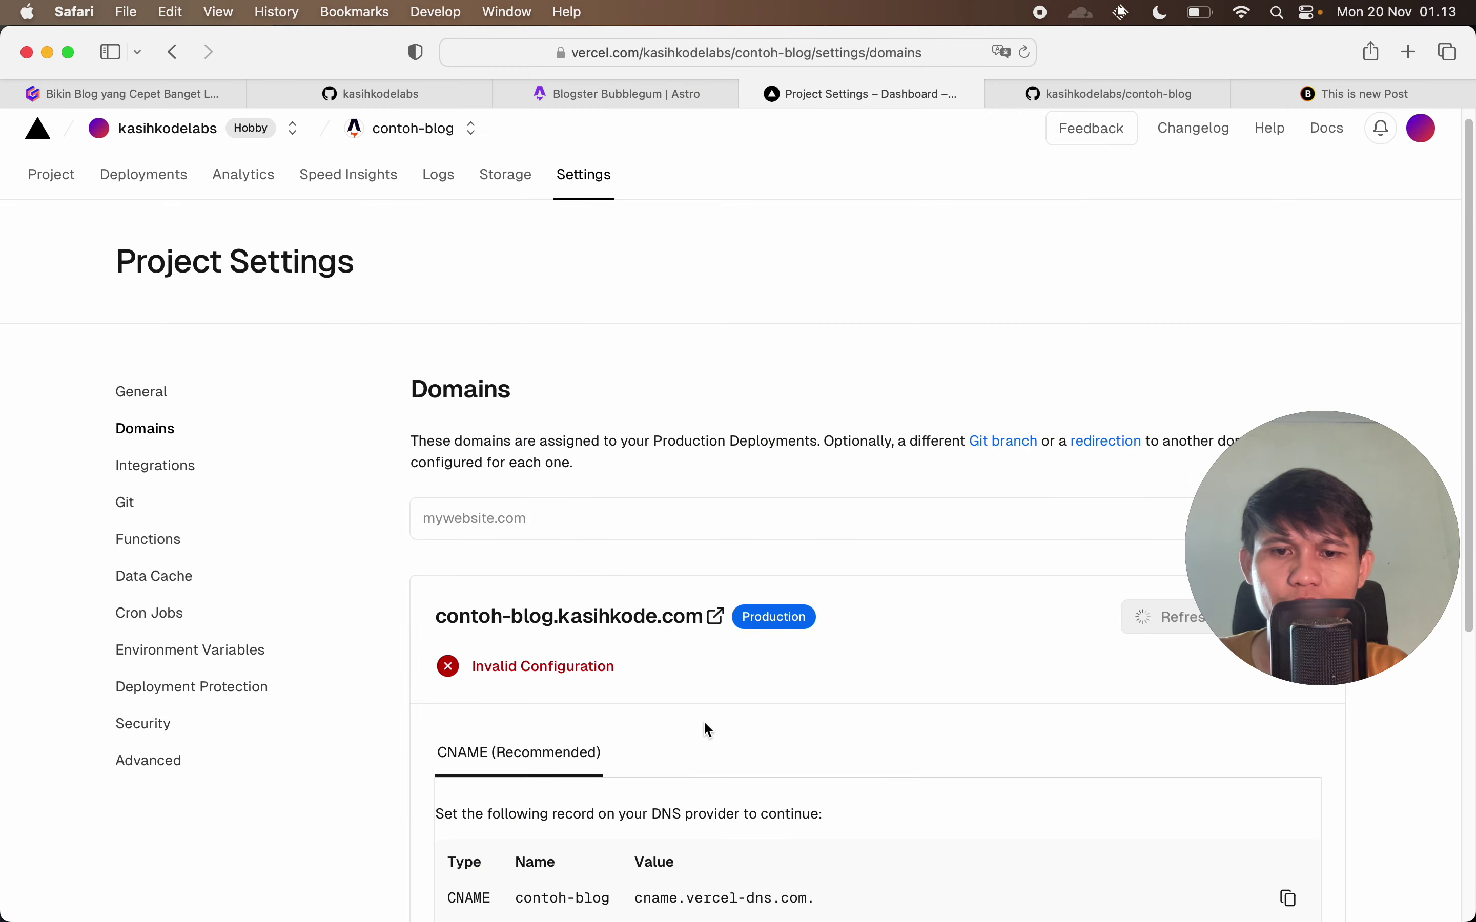
{"action": "scroll", "coordinate": [824, 755], "scroll_direction": "down", "scroll_amount": 3}
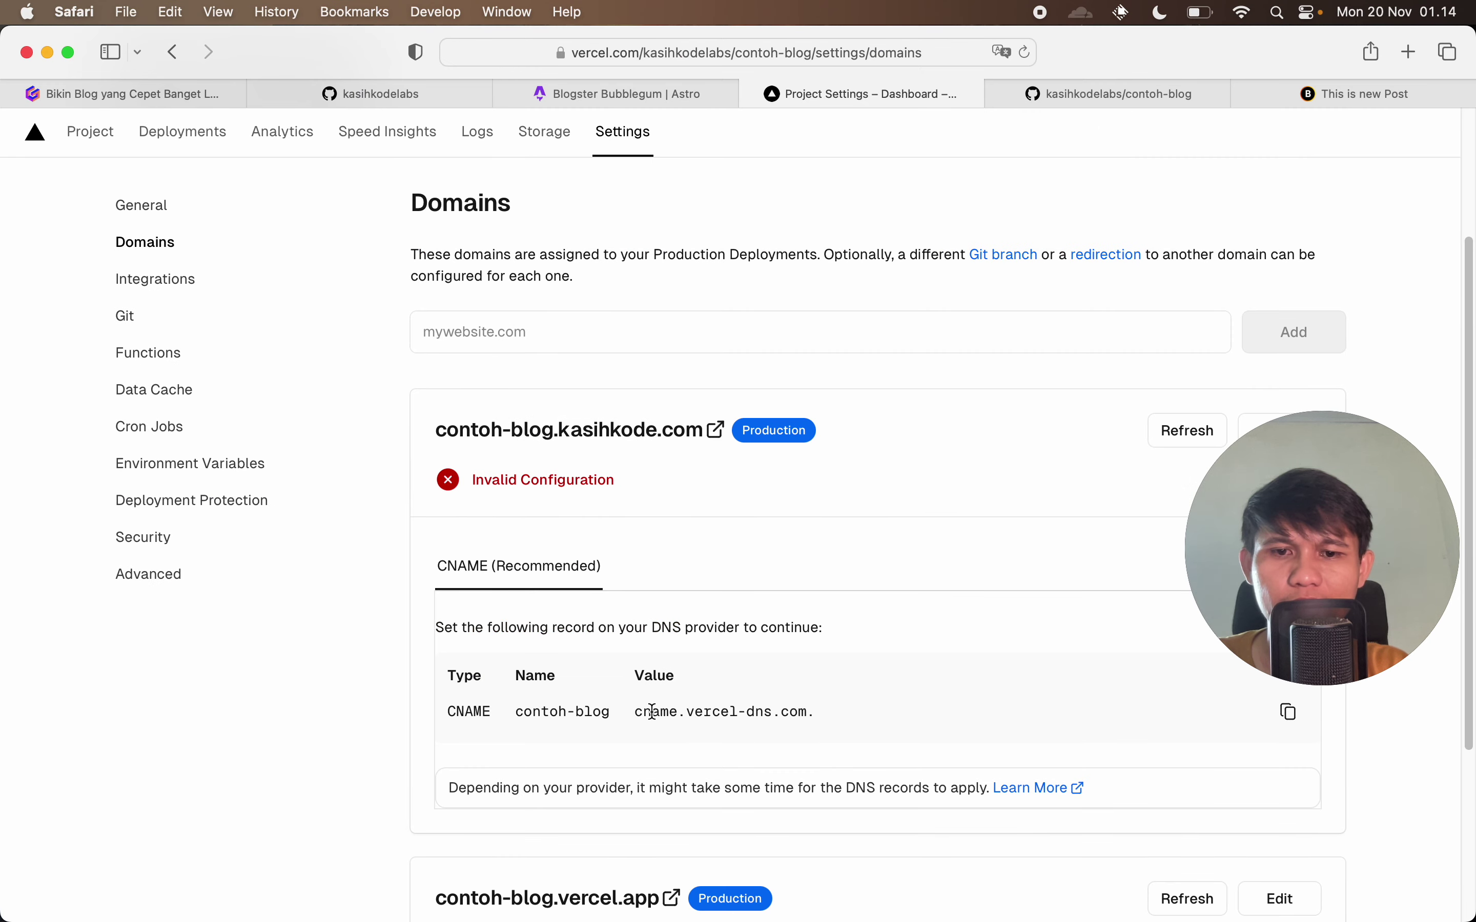
{"action": "left_click_drag", "start_coordinate": [652, 711], "coordinate": [782, 710]}
{"action": "key", "text": "super+c"}
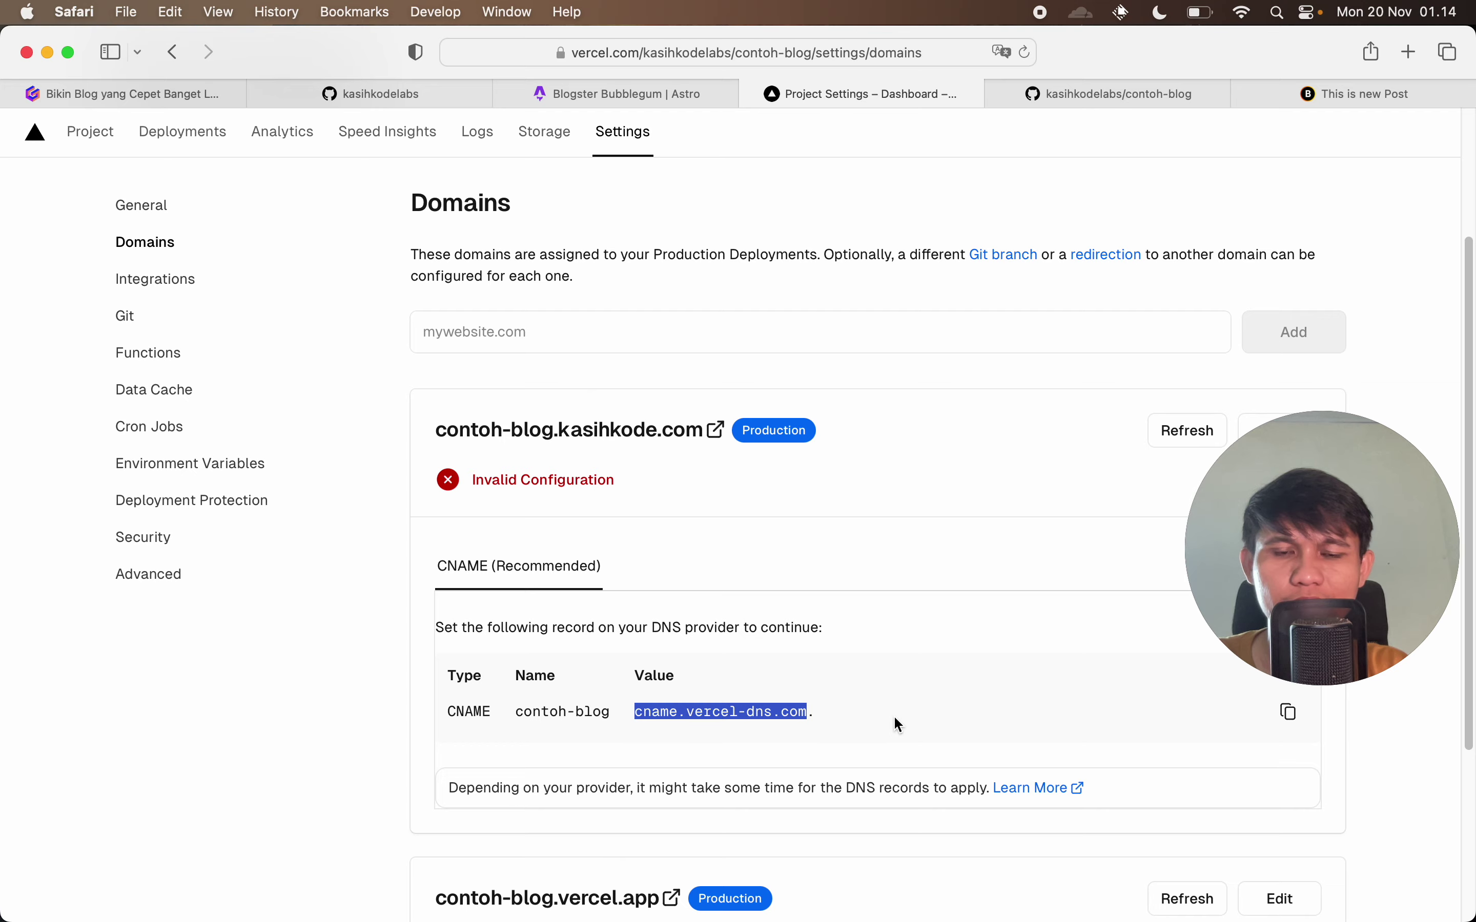
{"action": "key", "text": "super+Tab"}
{"action": "left_click", "coordinate": [1354, 829]}
{"action": "key", "text": "super+v"}
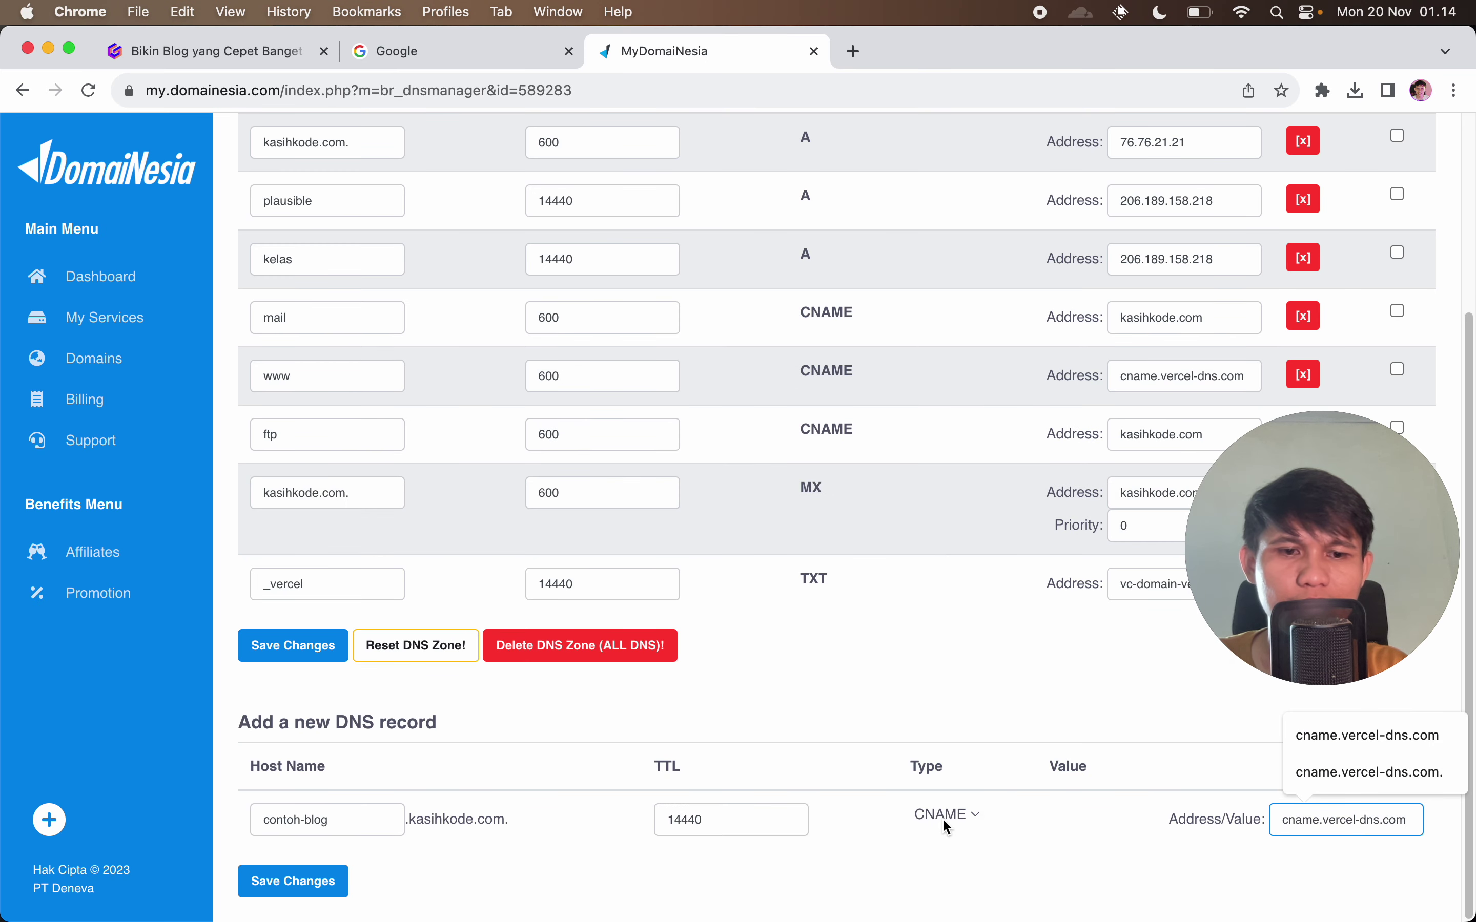
{"action": "left_click", "coordinate": [305, 881]}
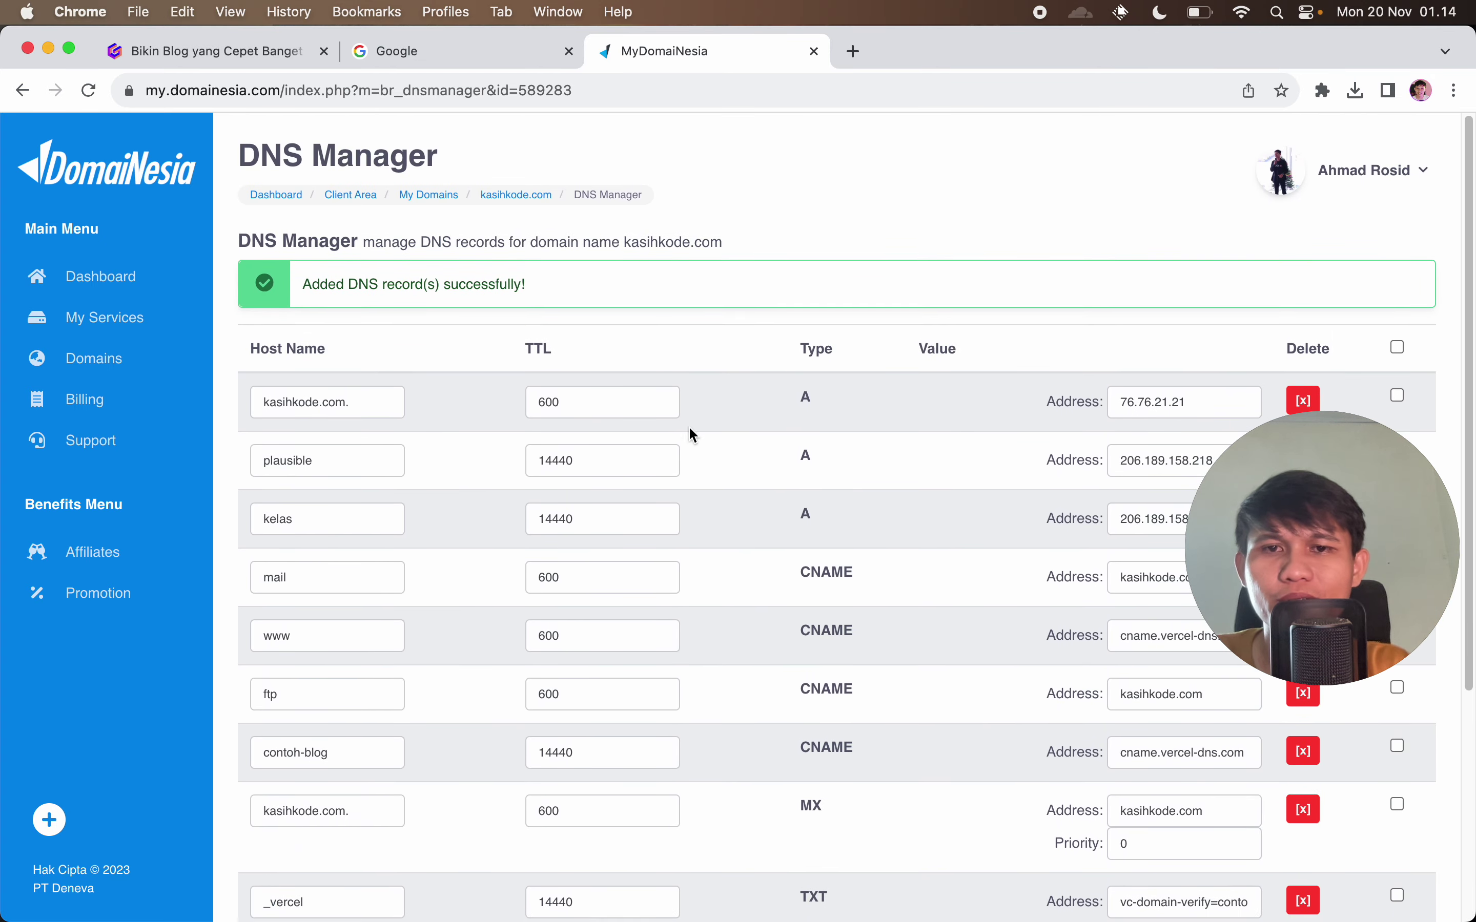
Review the saved DNS records, and refresh the configuration status of contoh-blog.kasihkode.com in Vercel in Safari.
{"action": "scroll", "coordinate": [696, 438], "scroll_direction": "down", "scroll_amount": 5}
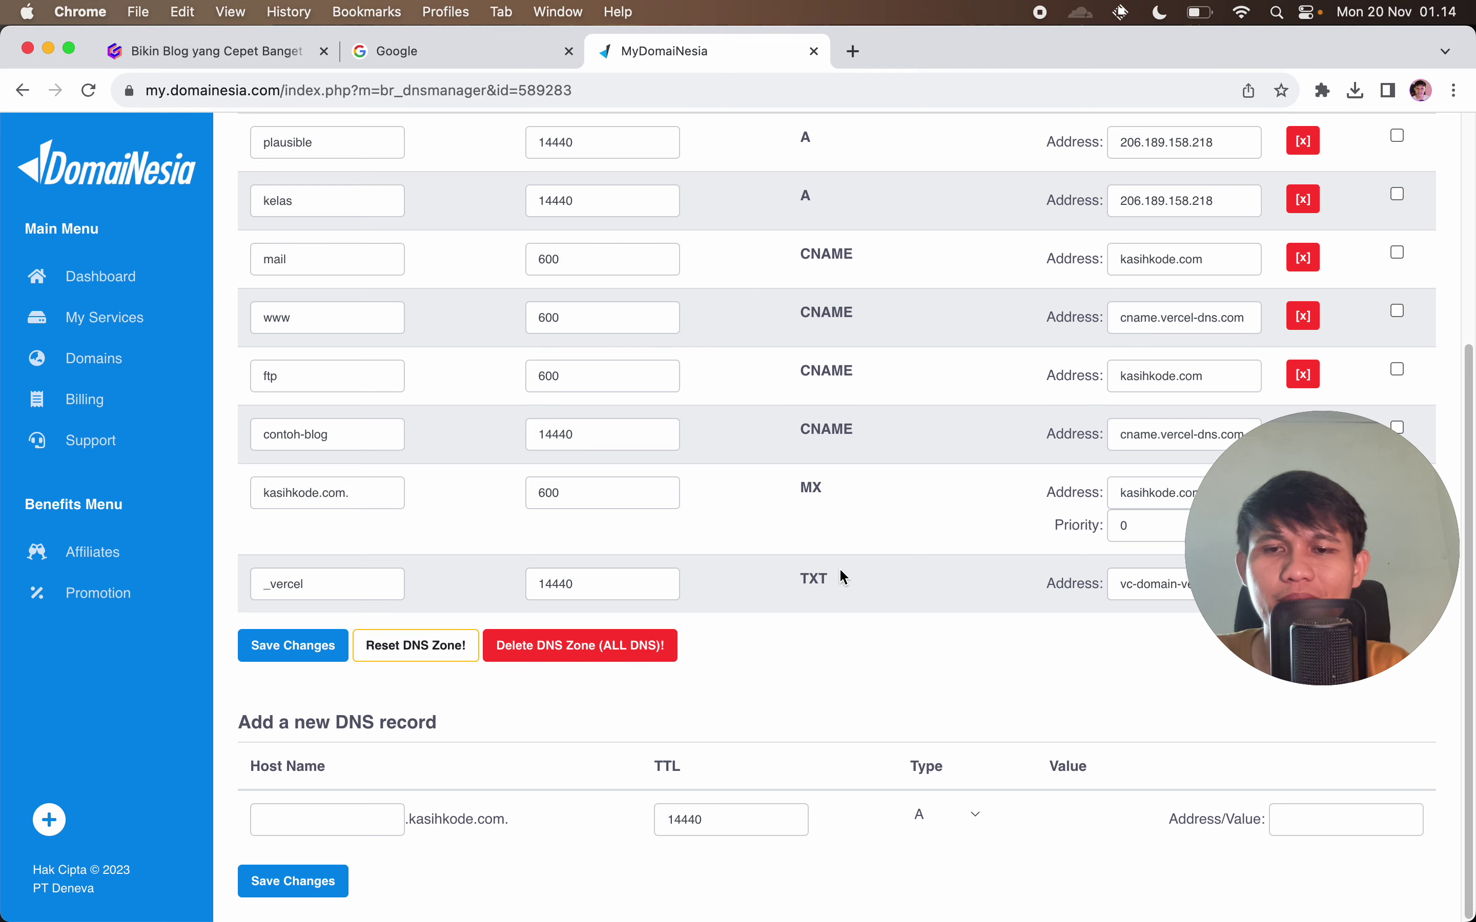
{"action": "key", "text": "super+Tab"}
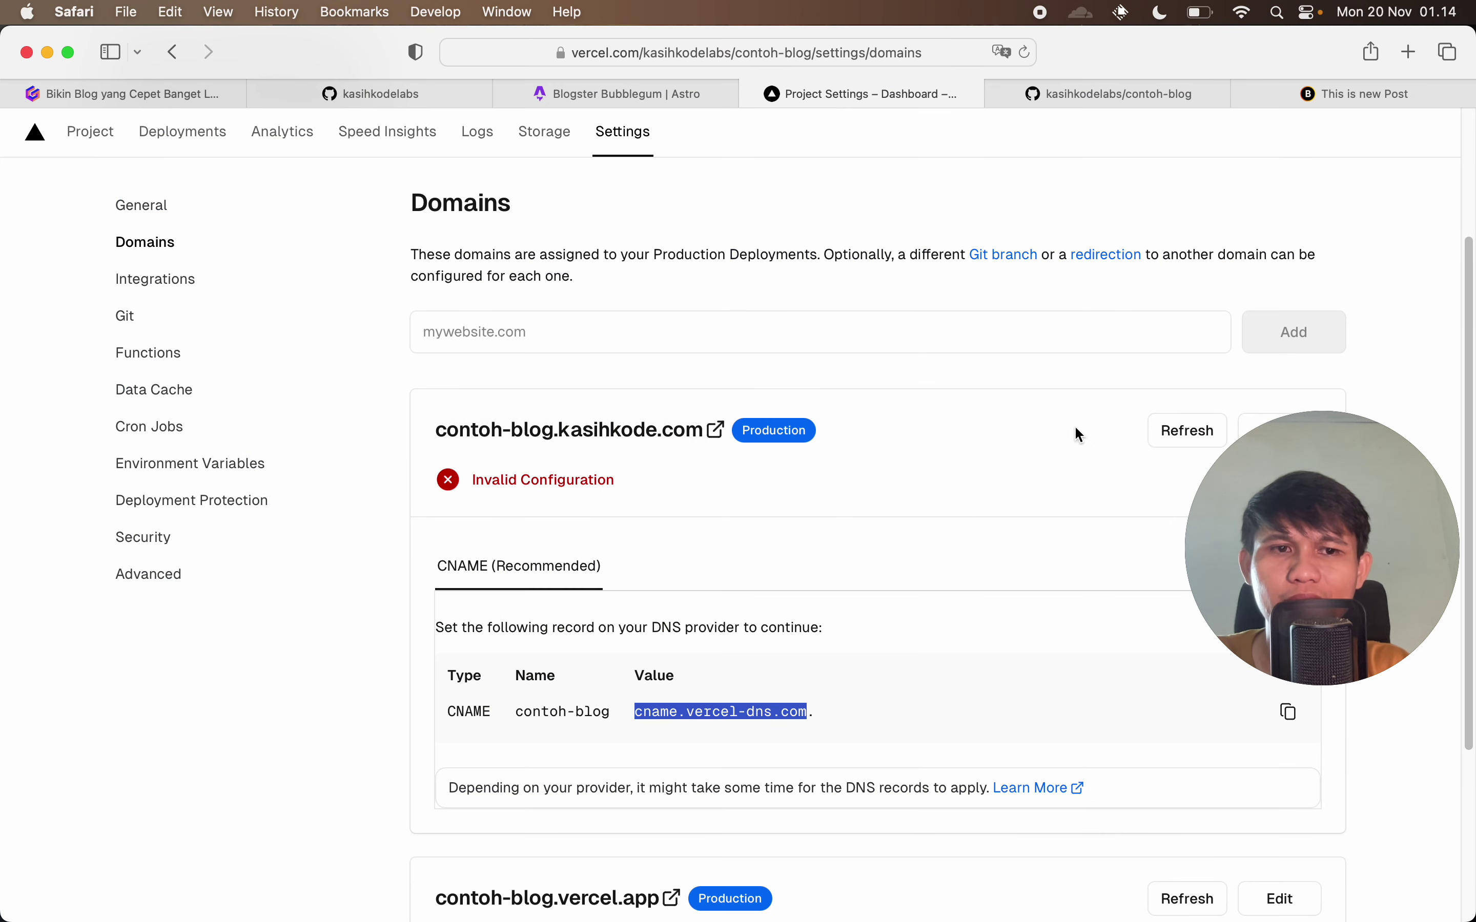
{"action": "left_click", "coordinate": [1181, 433]}
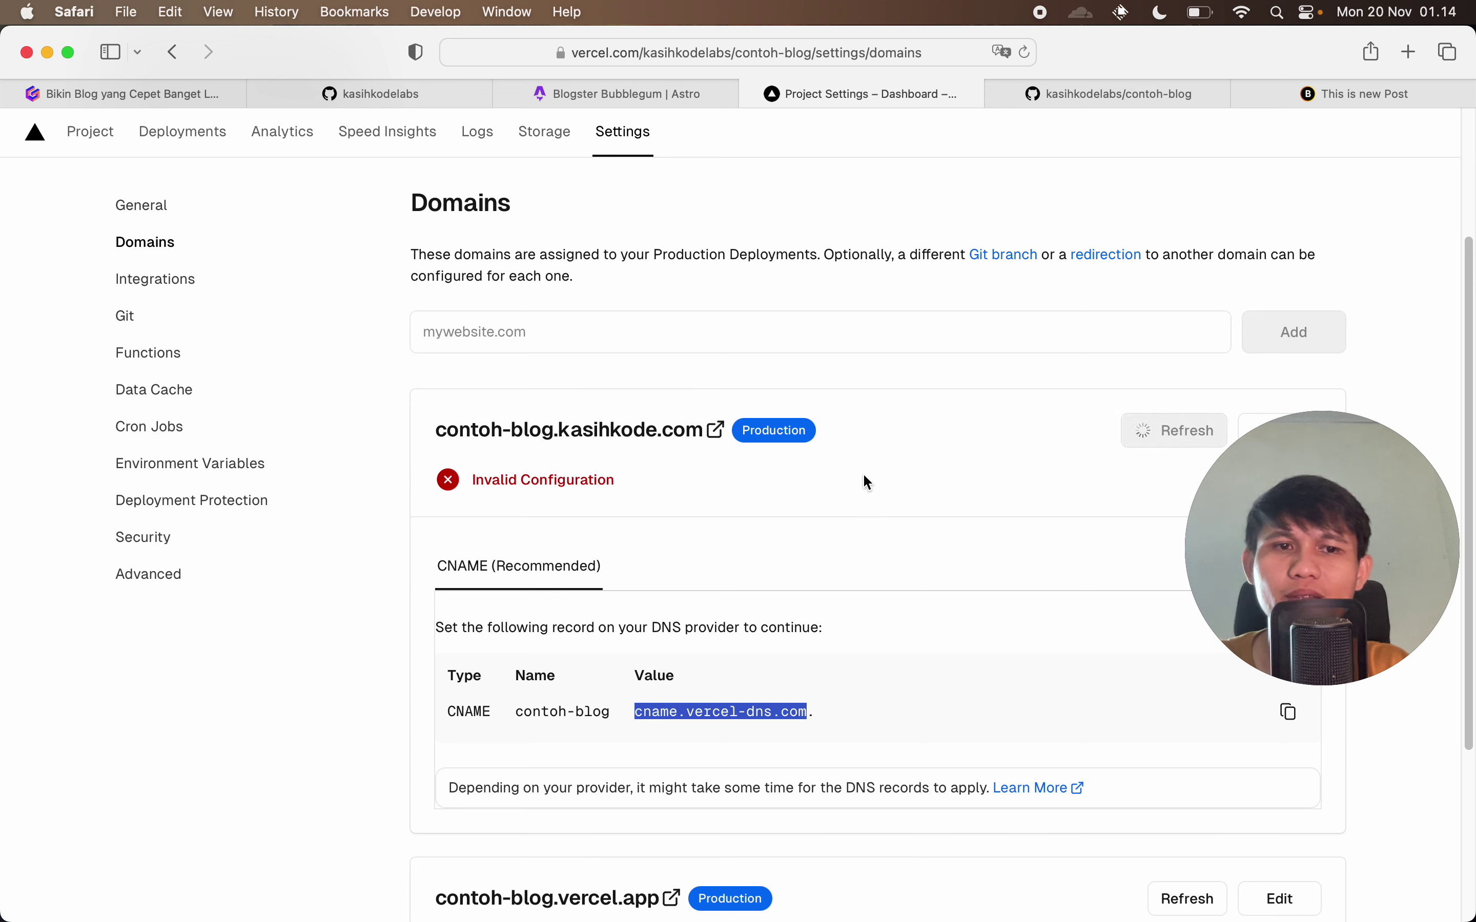
{"action": "left_click", "coordinate": [822, 473]}
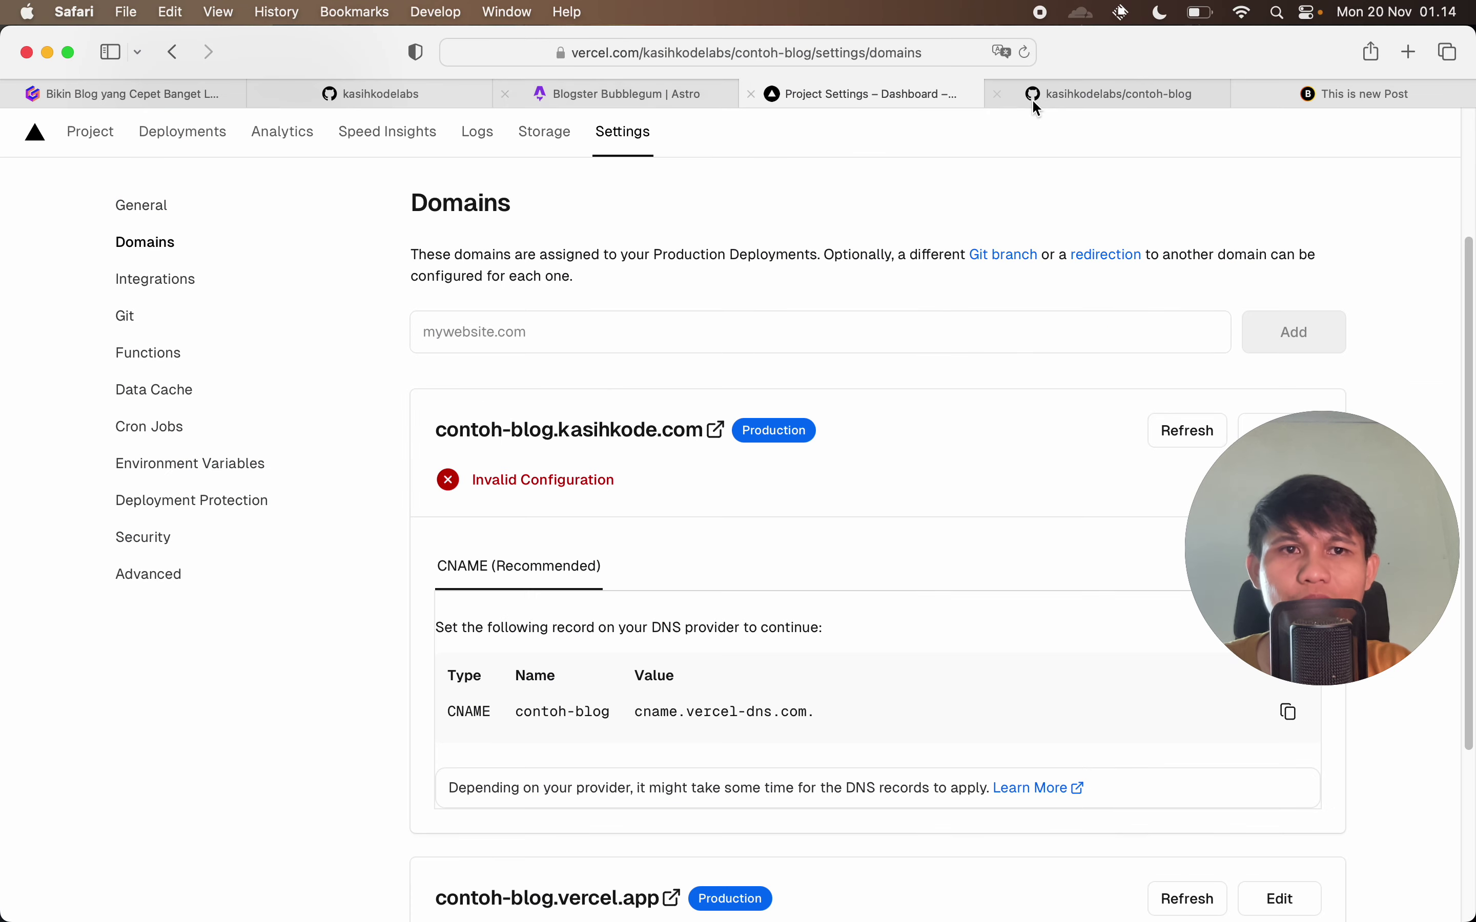
View the contoh-blog repository on GitHub, and switch back to the DomaiNesia DNS records in Chrome.
{"action": "left_click", "coordinate": [1103, 90]}
{"action": "left_click", "coordinate": [305, 156]}
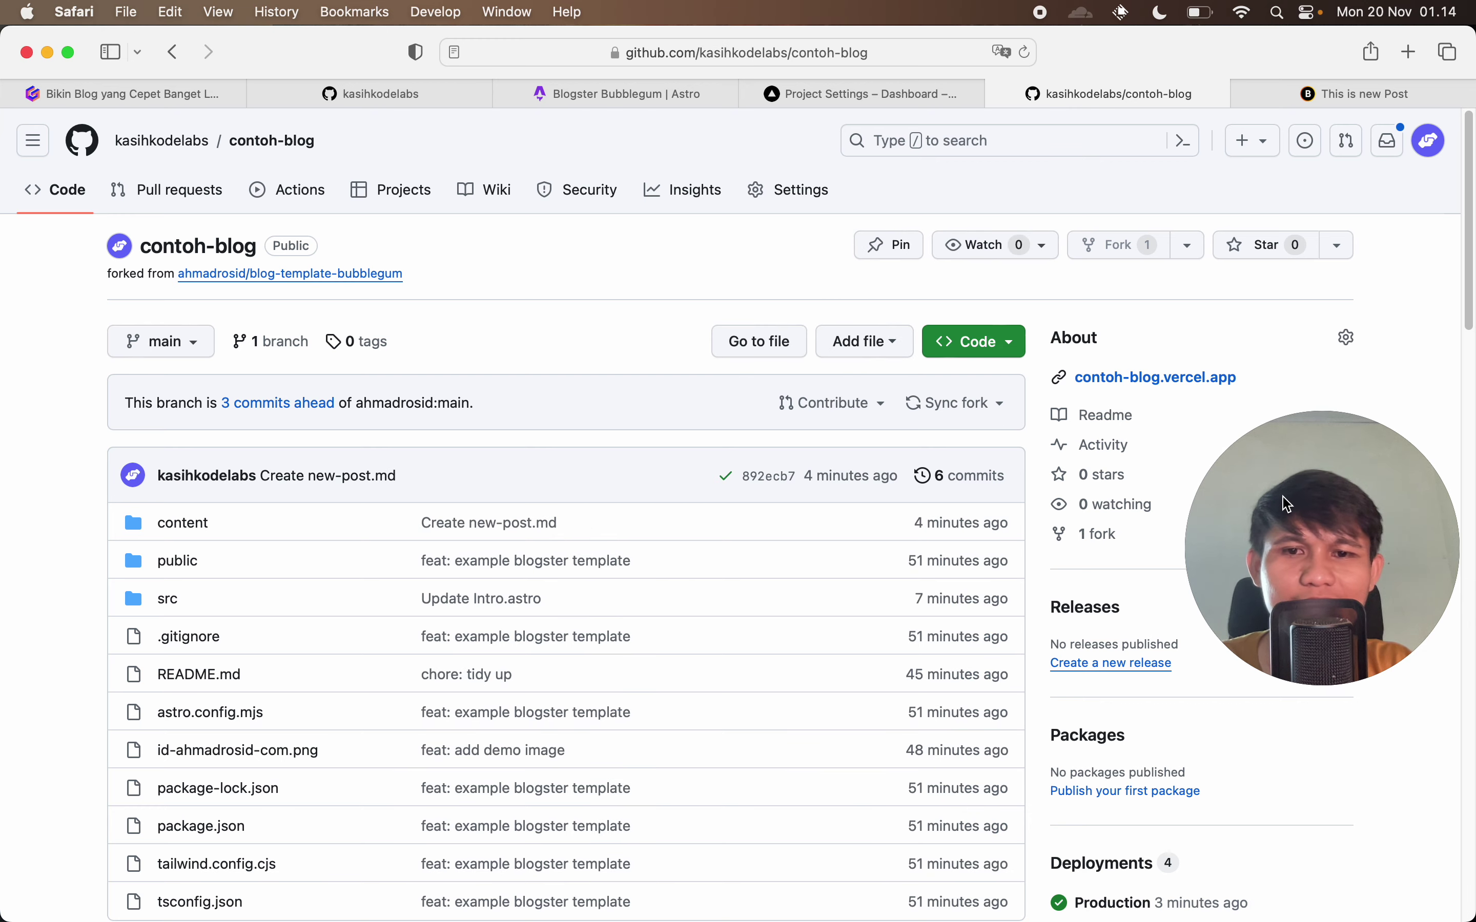
{"action": "key", "text": "super+Tab"}
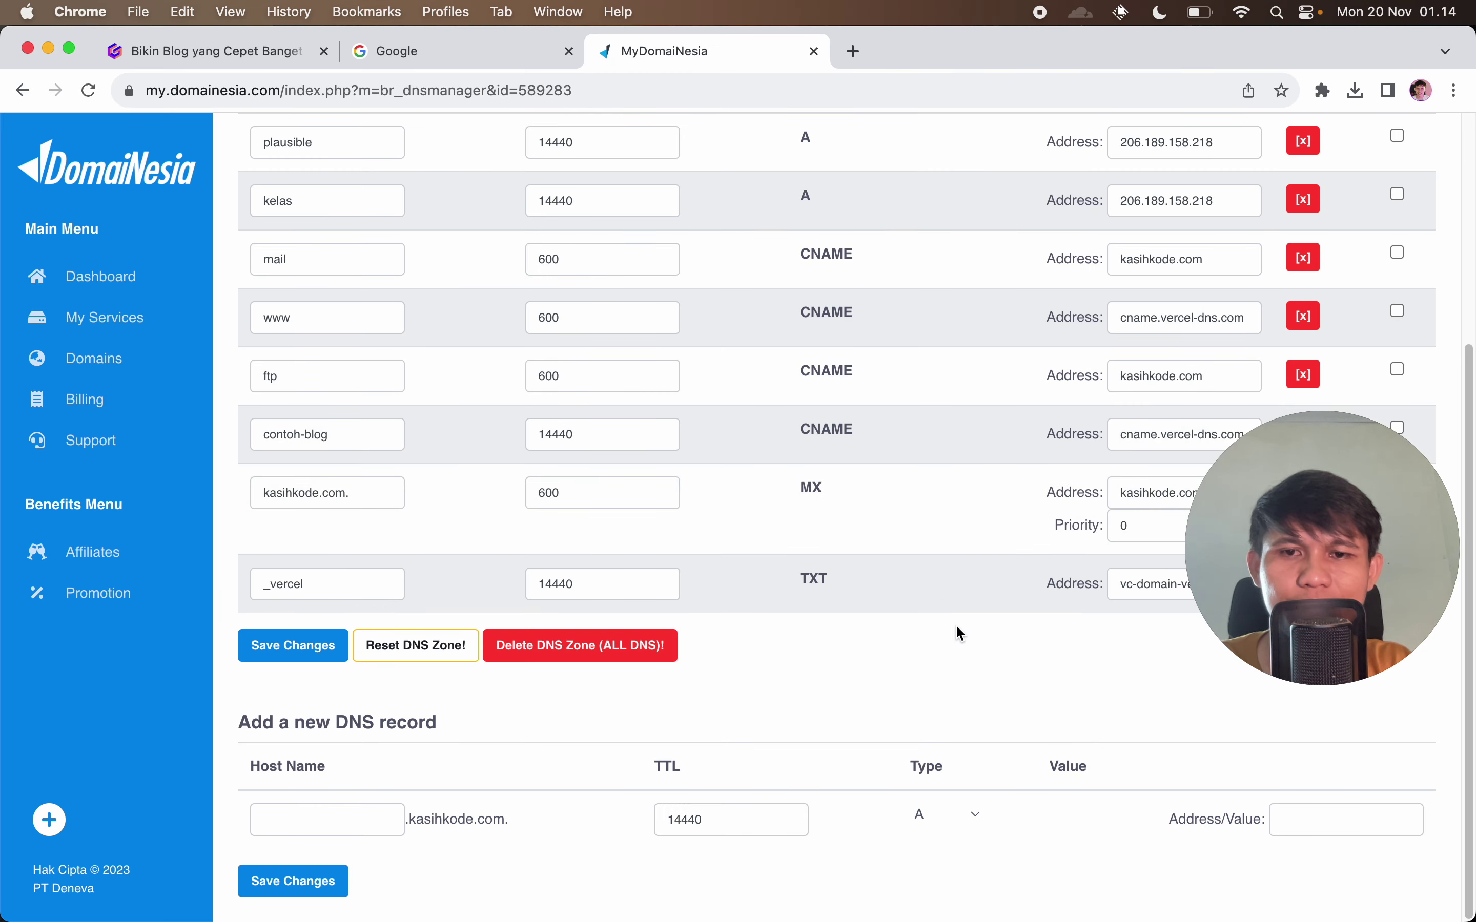
Visit contoh-blog.kasihkode.com from the Vercel domain settings in Safari, and return to the settings page.
{"action": "key", "text": "super+Tab"}
{"action": "left_click", "coordinate": [852, 91]}
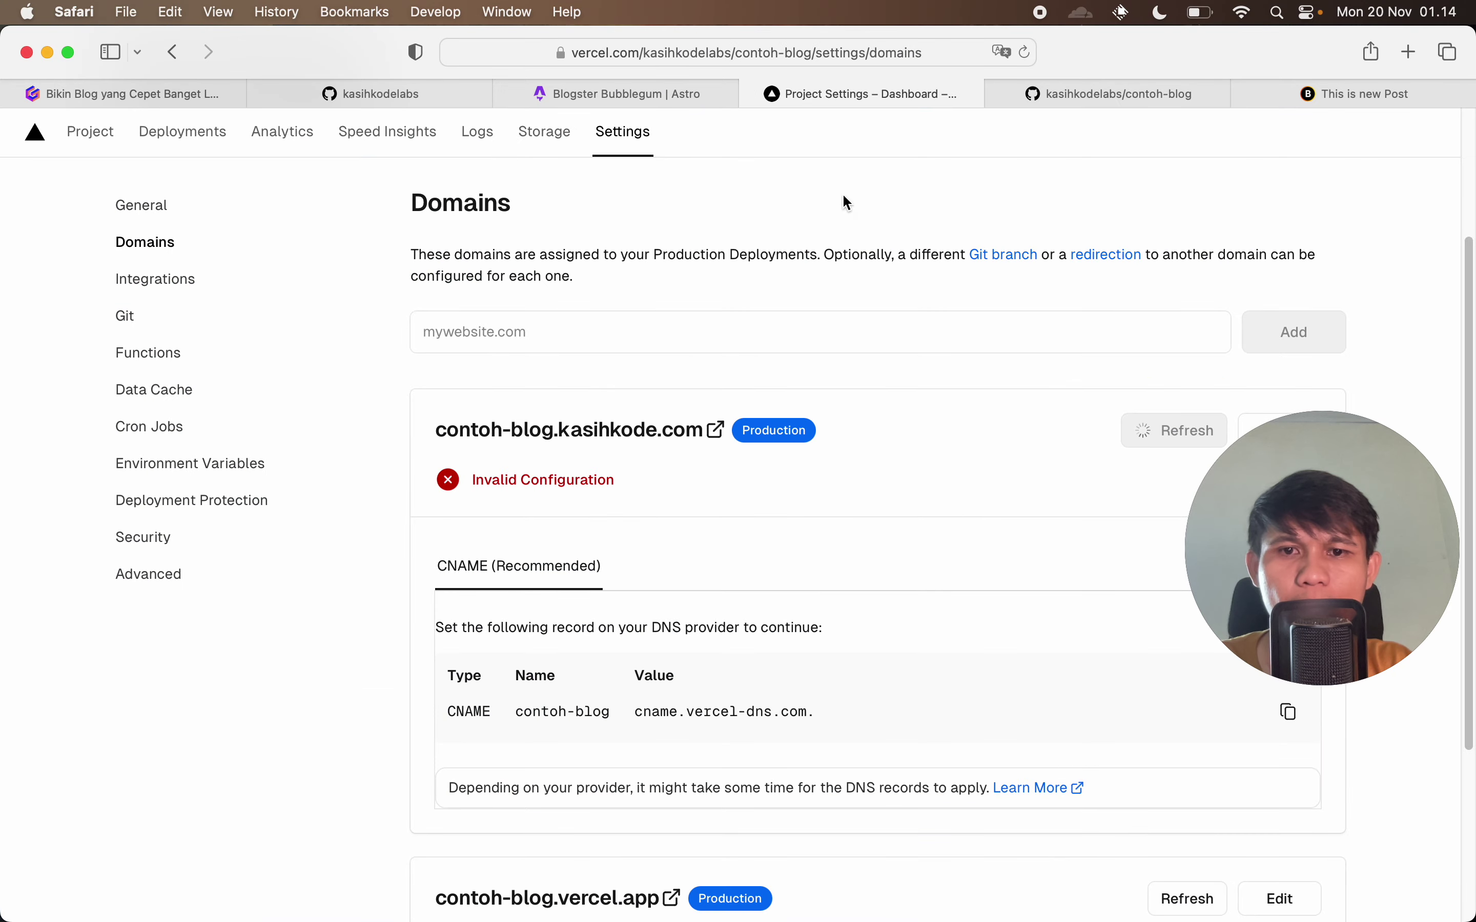
{"action": "left_click", "coordinate": [716, 430]}
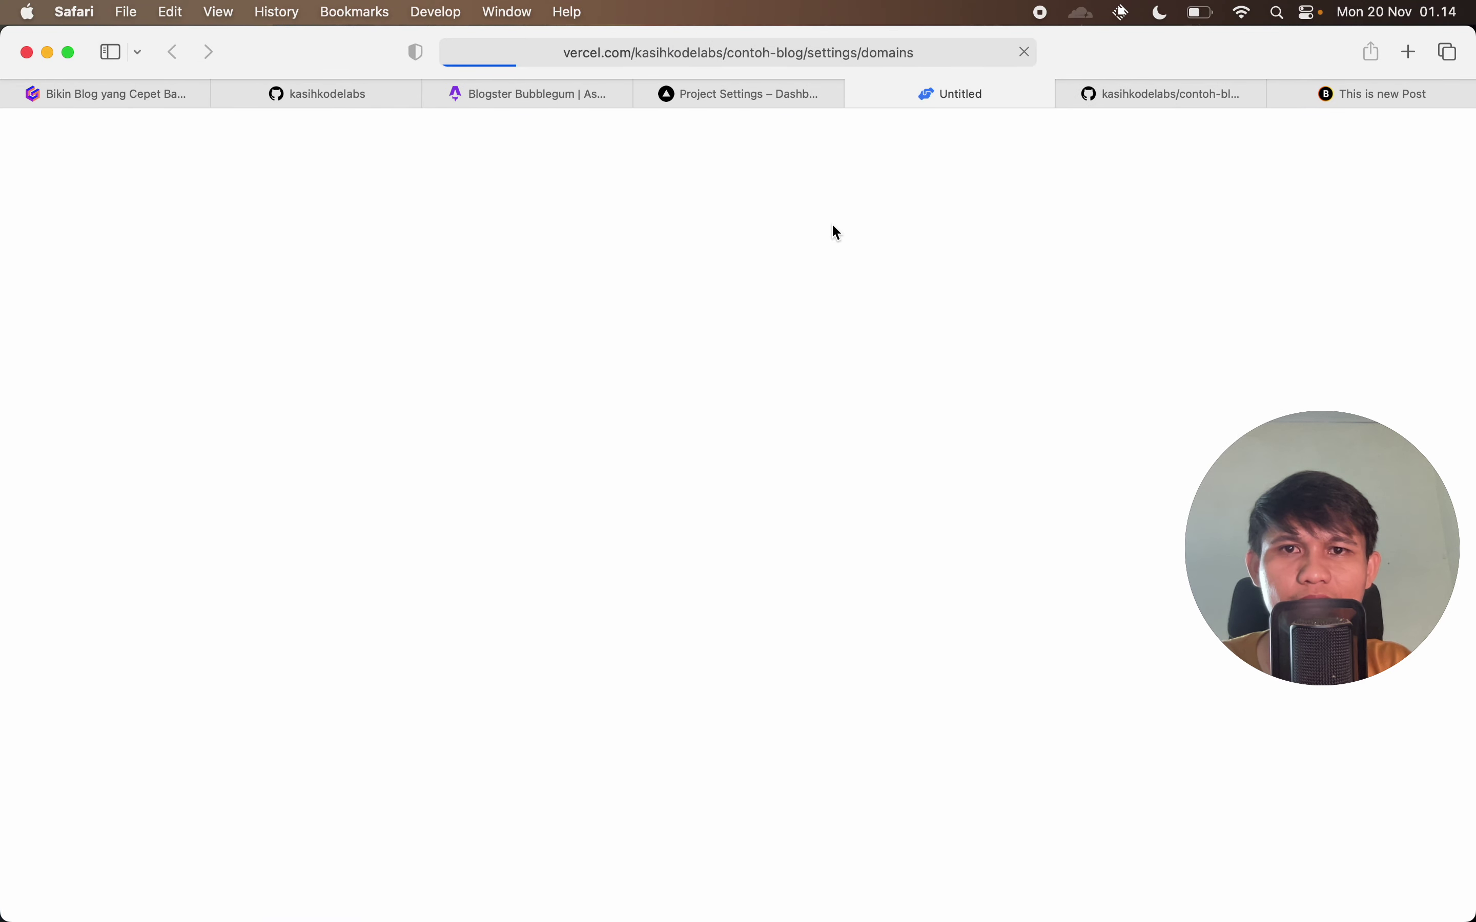
{"action": "left_click", "coordinate": [777, 99]}
Copy the CNAME value cname.vercel-dns.com. from Vercel and paste it over the contoh-blog record's address in DomaiNesia in Chrome.
{"action": "scroll", "coordinate": [1000, 407], "scroll_direction": "down", "scroll_amount": 1}
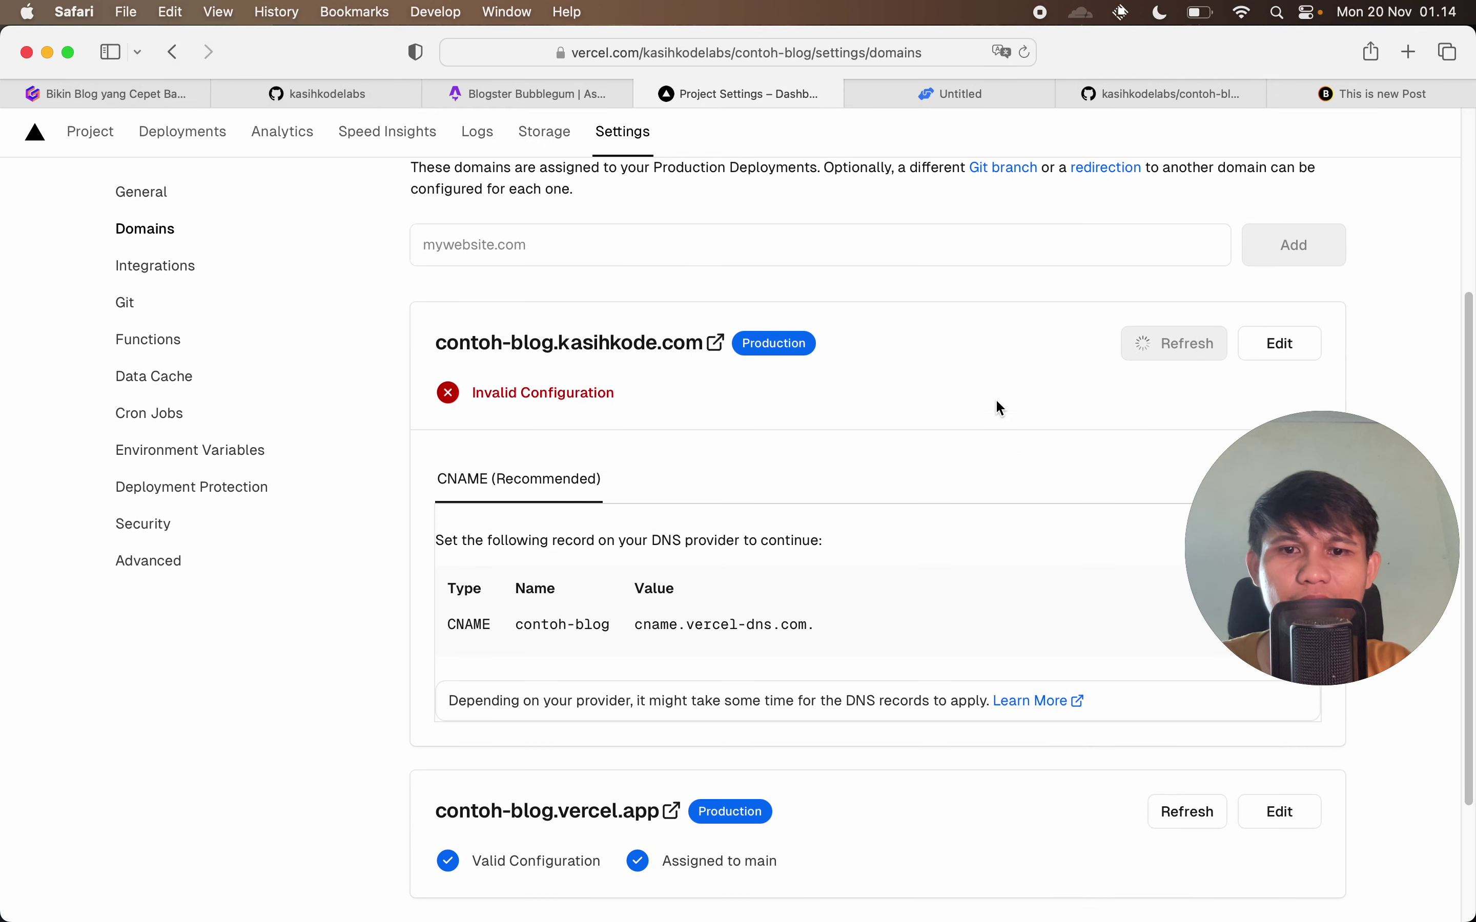
{"action": "left_click_drag", "start_coordinate": [658, 622], "coordinate": [792, 622]}
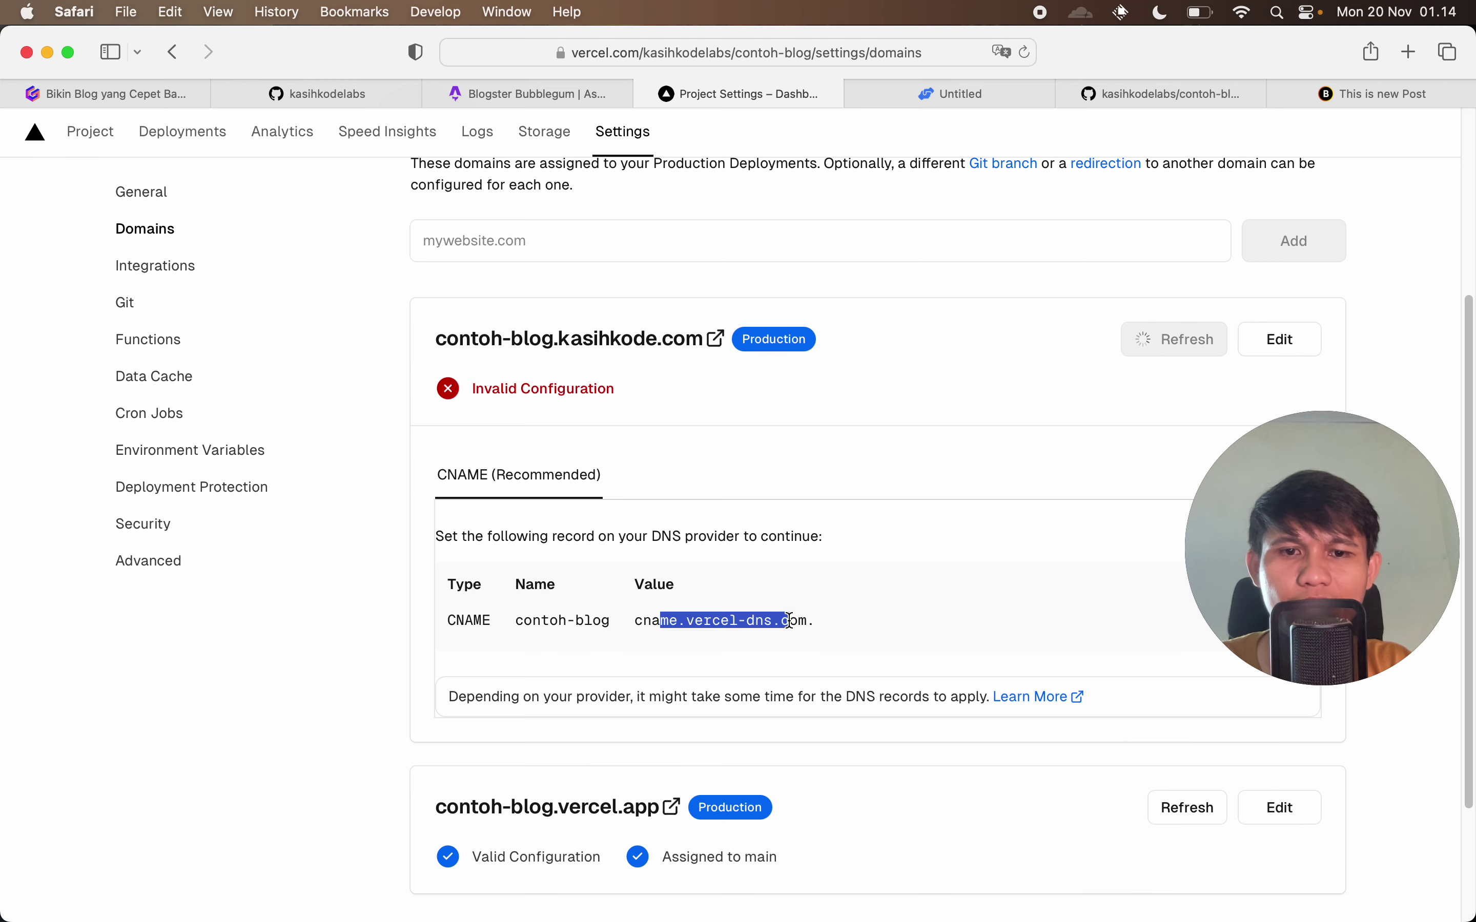
{"action": "triple_click", "coordinate": [655, 622]}
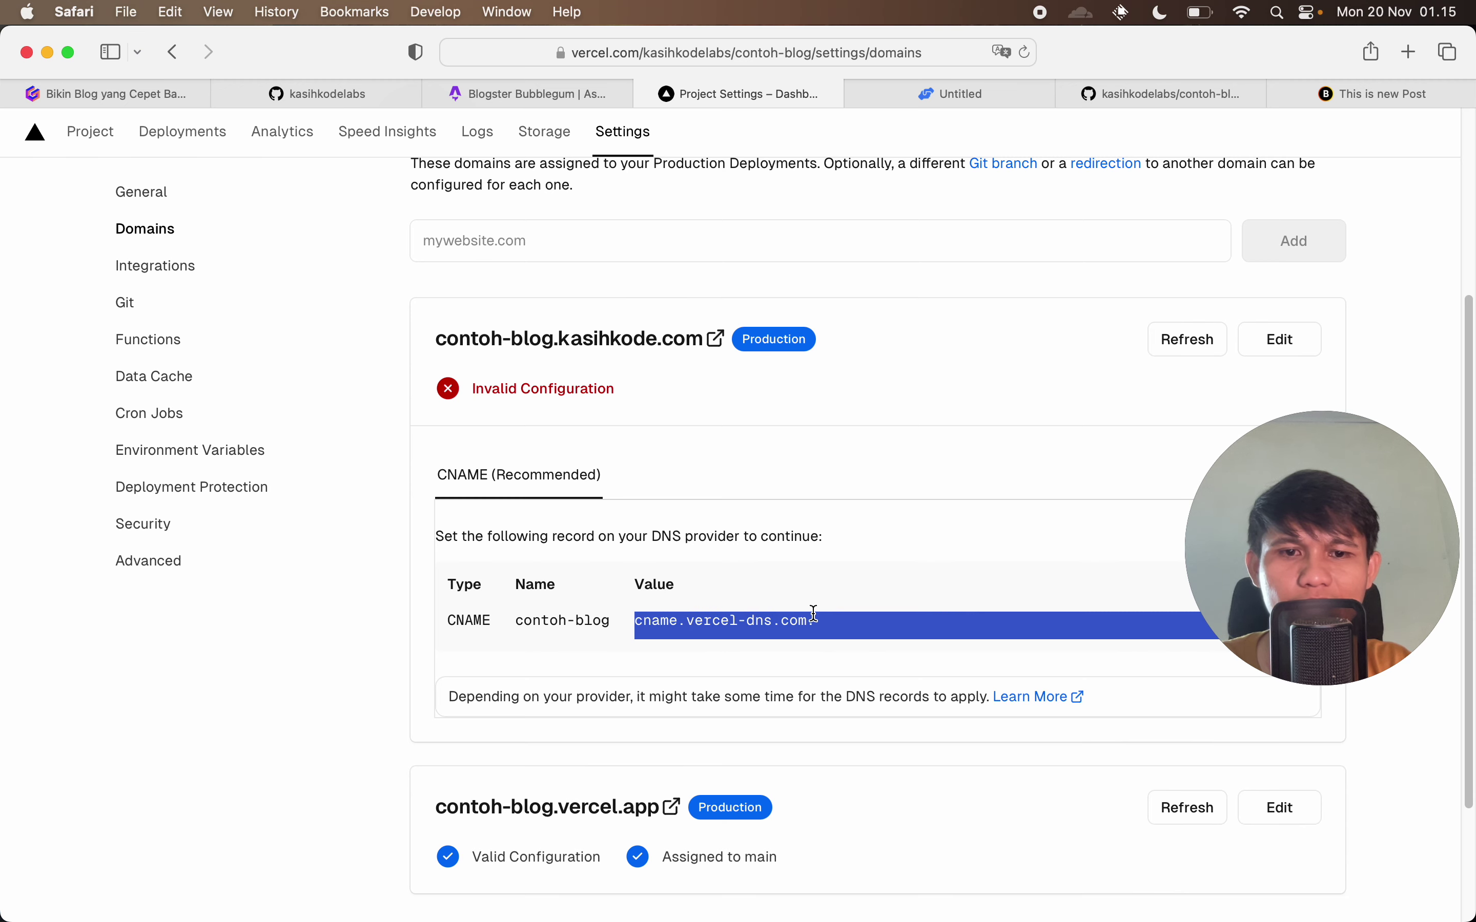
{"action": "key", "text": "super+c"}
{"action": "key", "text": "super+Tab"}
{"action": "key", "text": "super+Tab"}
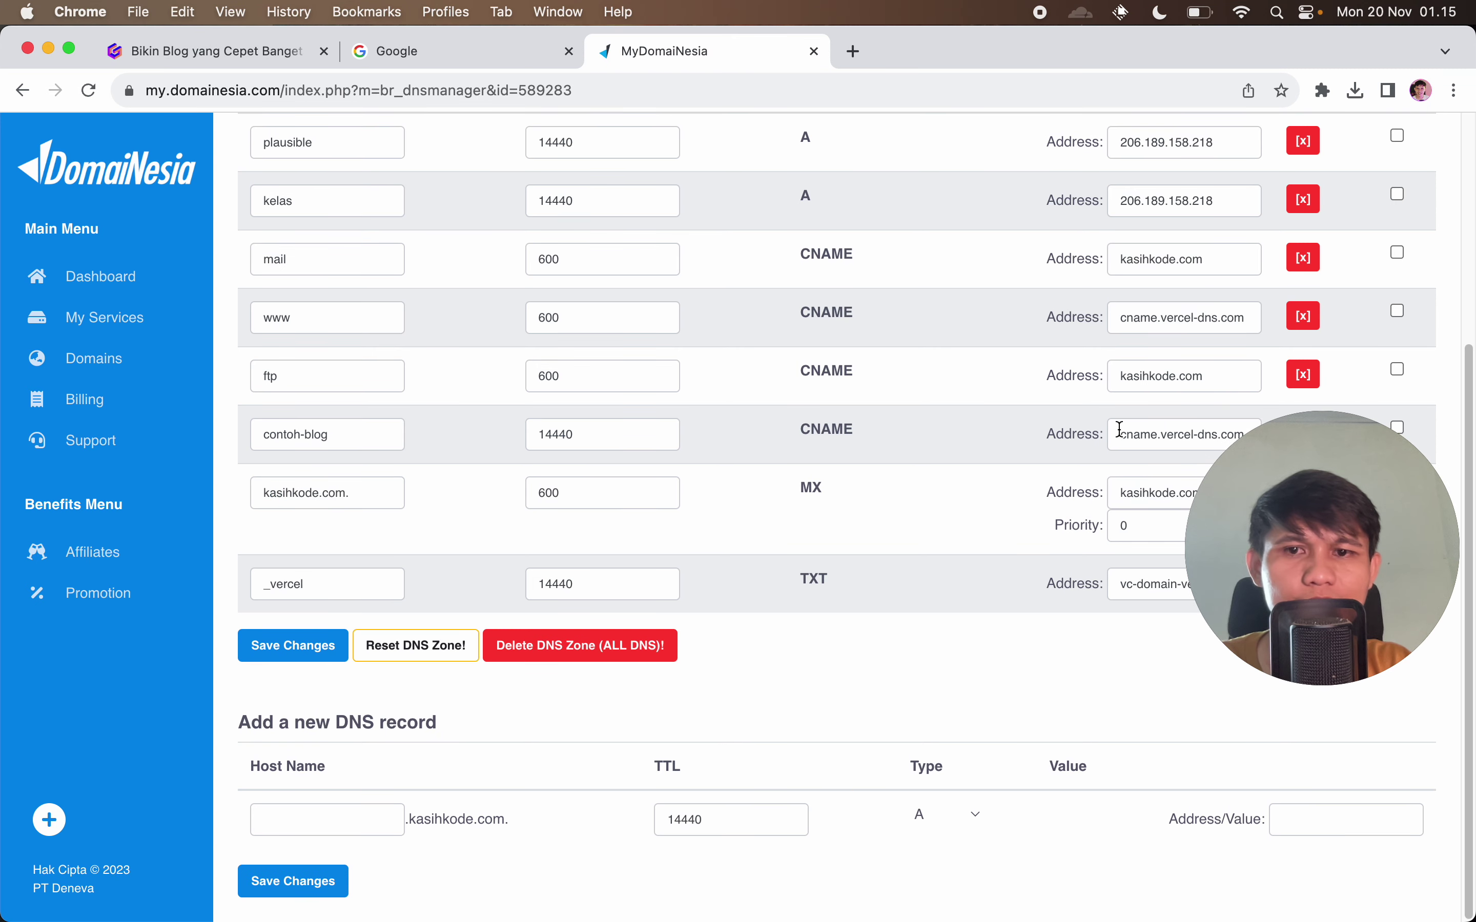
{"action": "triple_click", "coordinate": [1196, 433]}
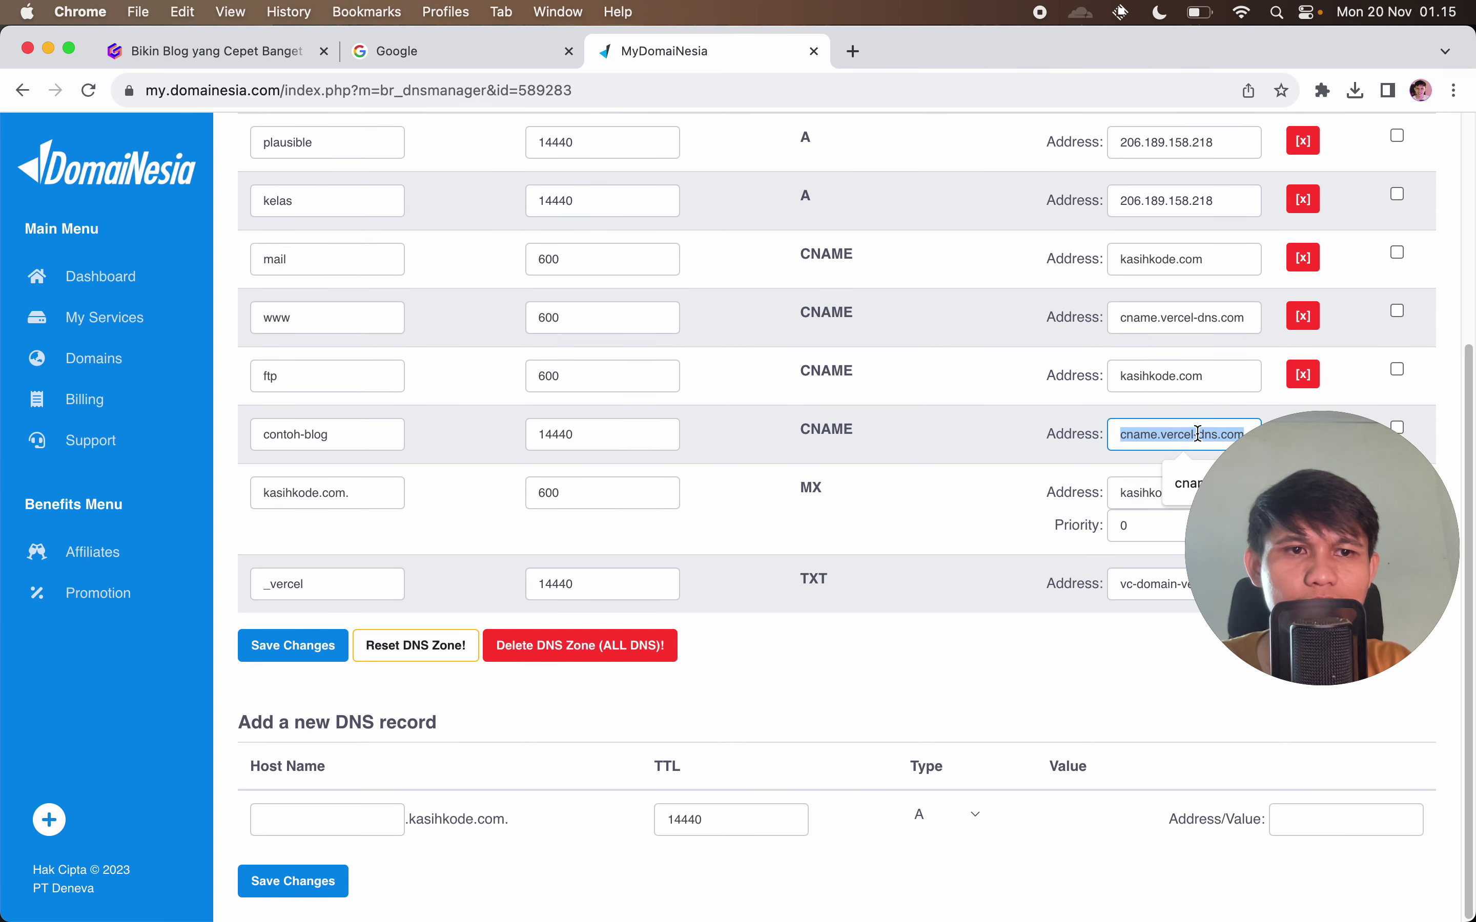
{"action": "key", "text": "super+v"}
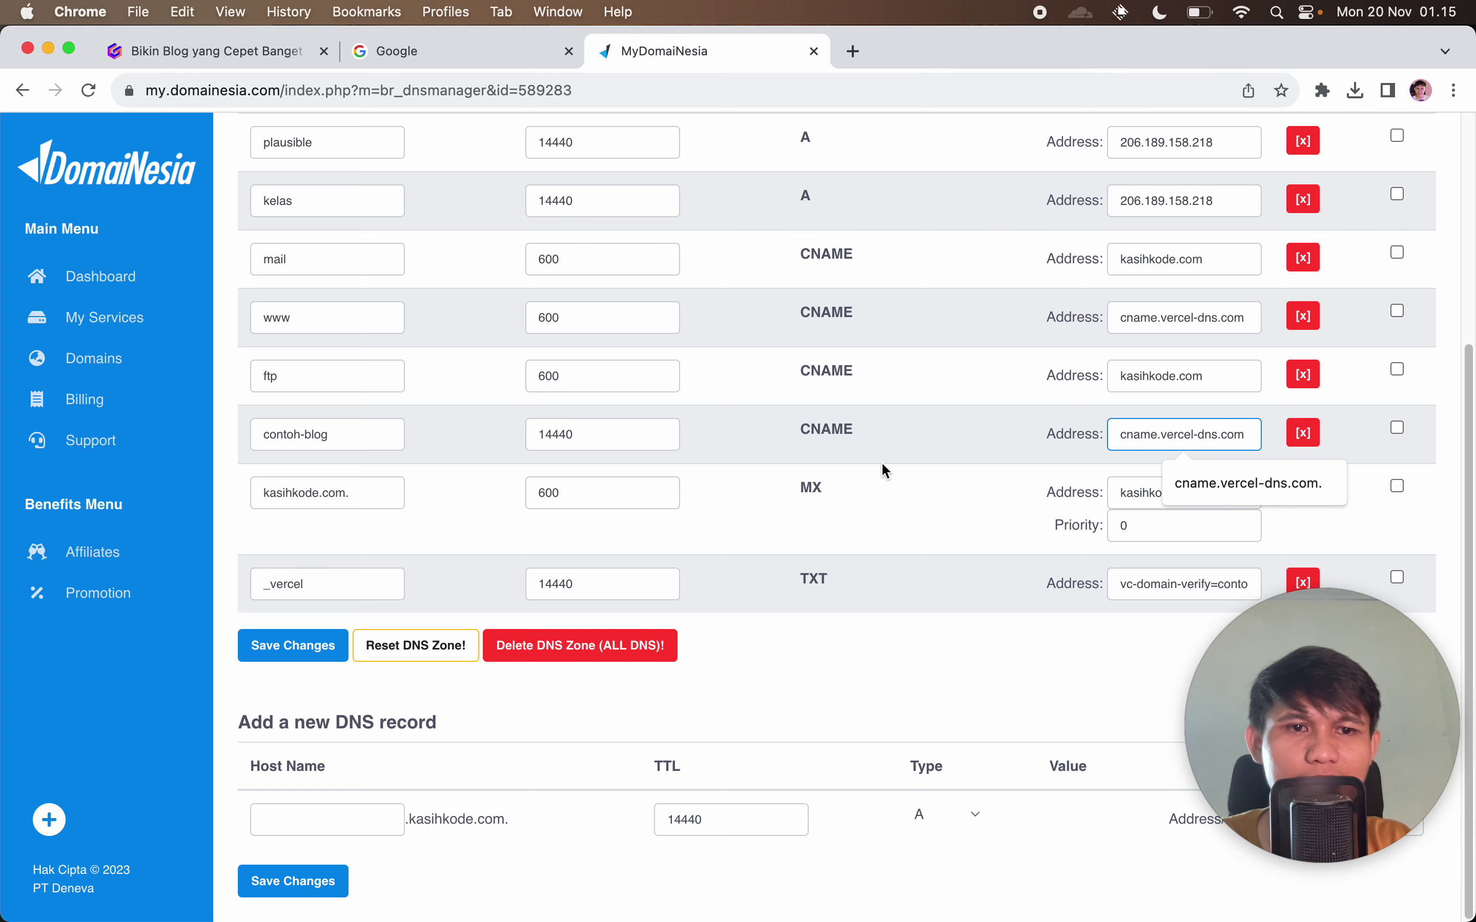
{"action": "left_click", "coordinate": [901, 513]}
Switch to Safari and start replacing the address in the blank tab opened from the Vercel domain settings.
{"action": "key", "text": "super+Tab"}
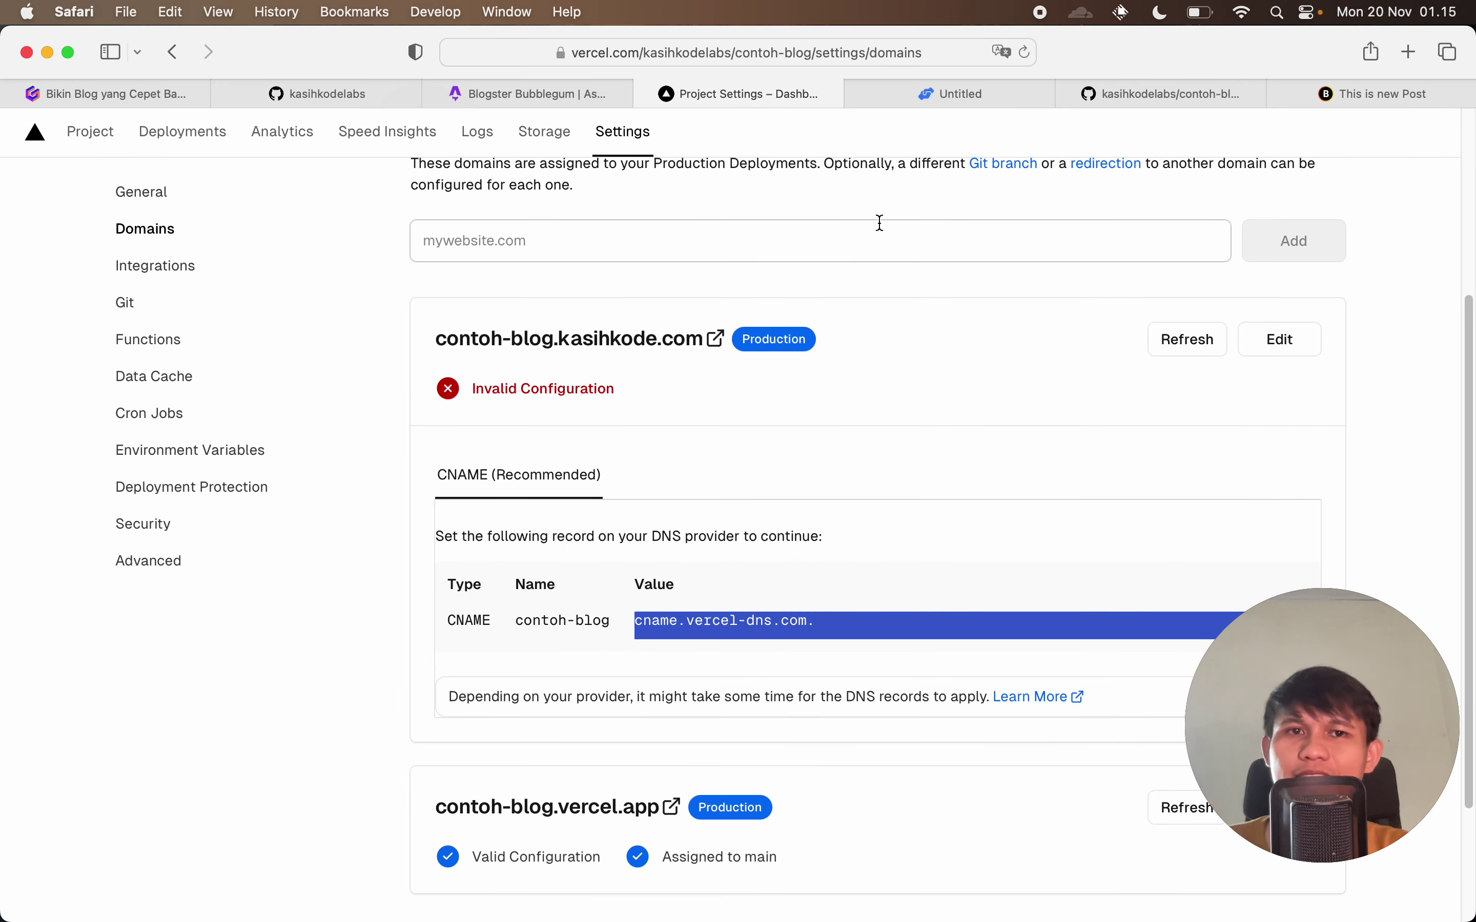
{"action": "key", "text": "super+r"}
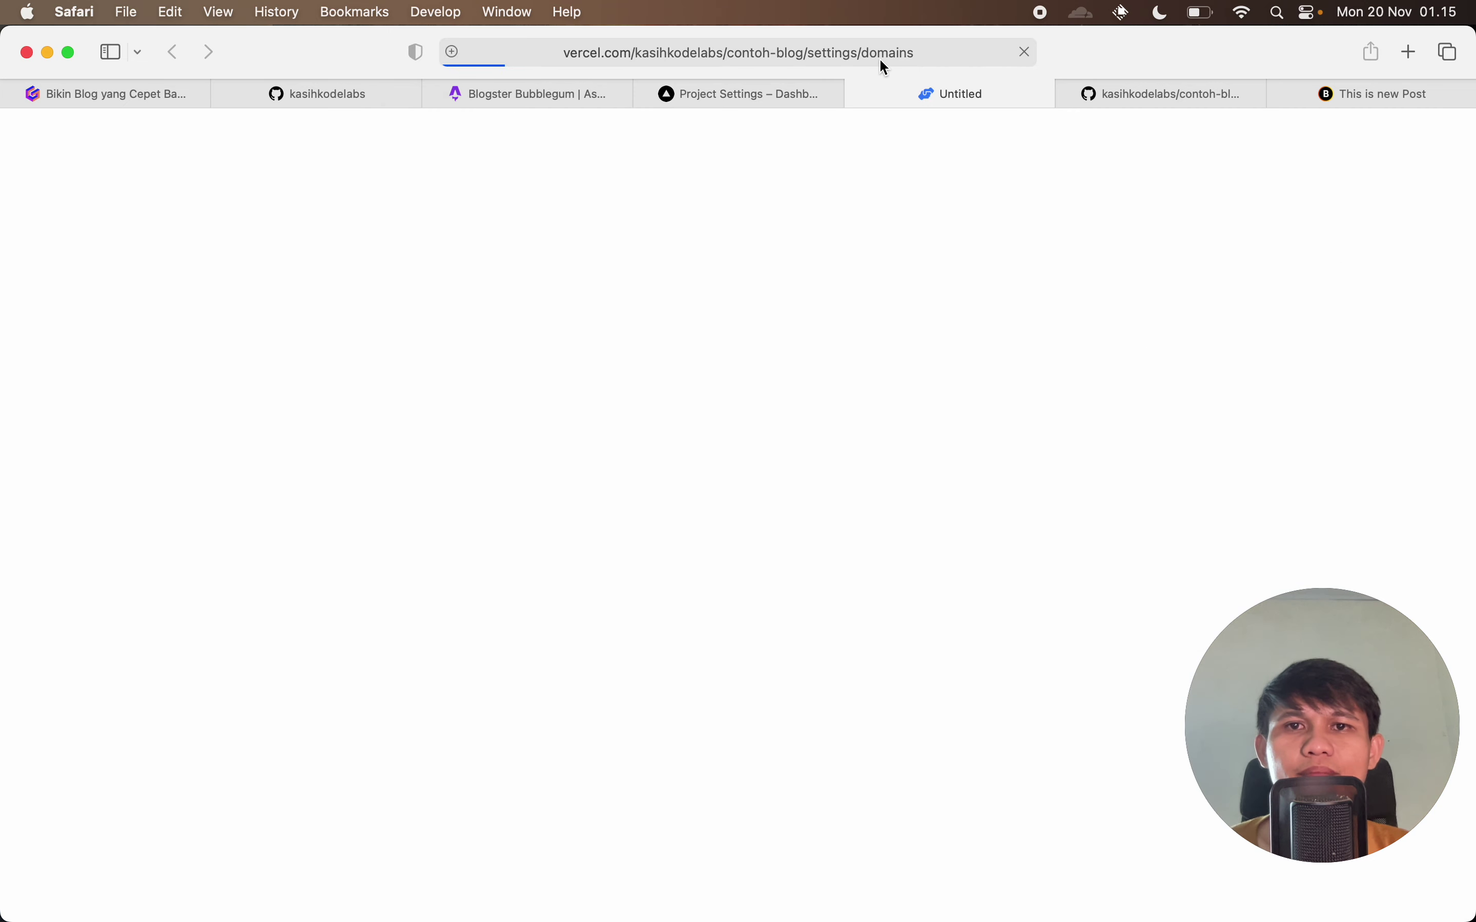
{"action": "left_click", "coordinate": [883, 59]}
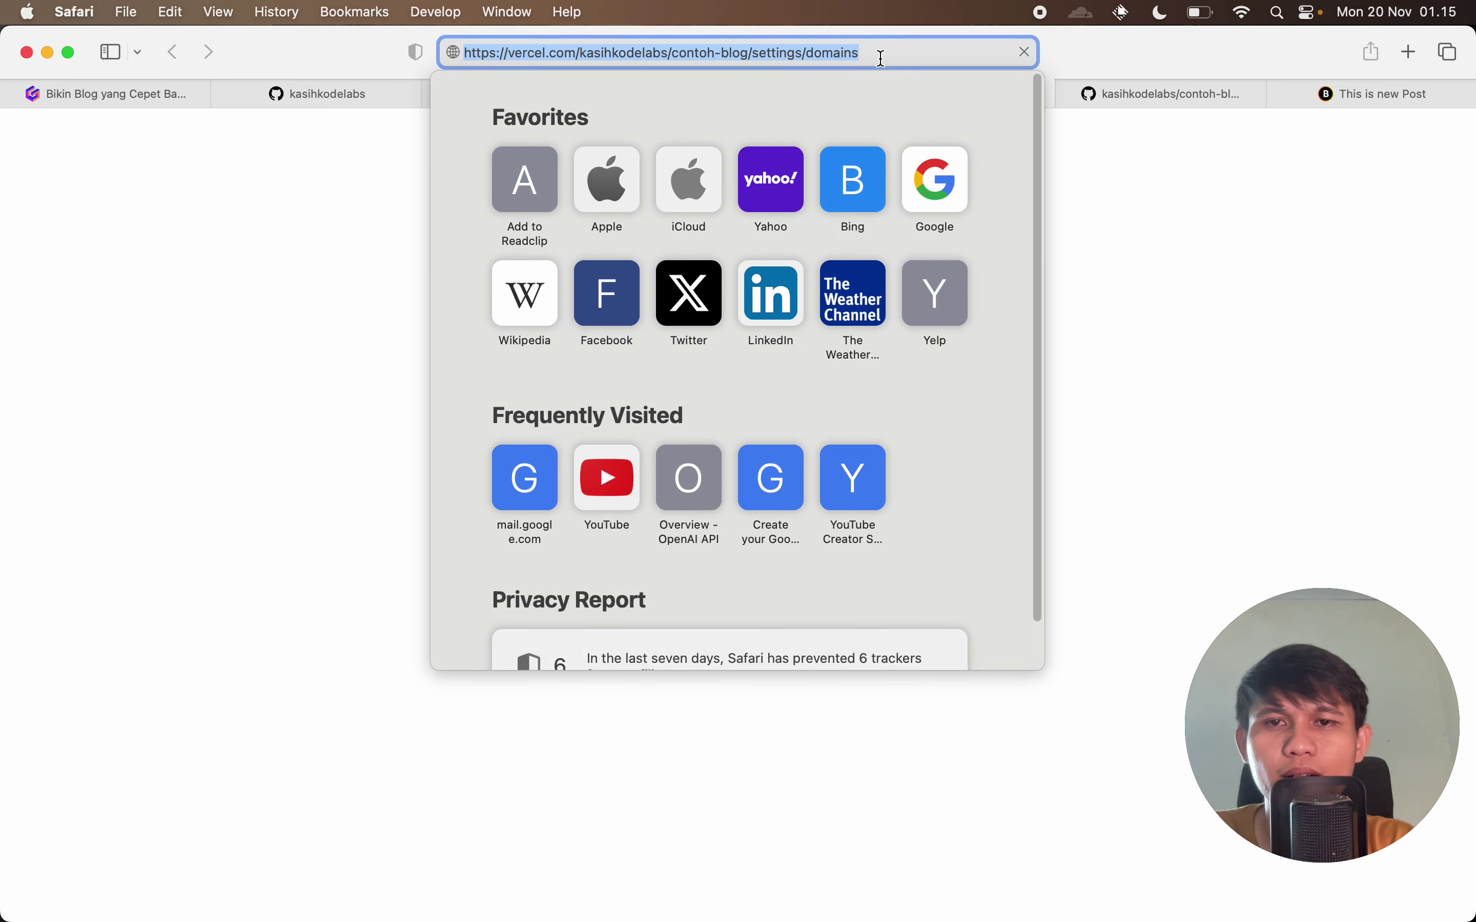
{"action": "type", "text": "cob"}
{"action": "key", "text": "BackSpace"}
{"action": "key", "text": "BackSpace"}
{"action": "key", "text": "BackSpace"}
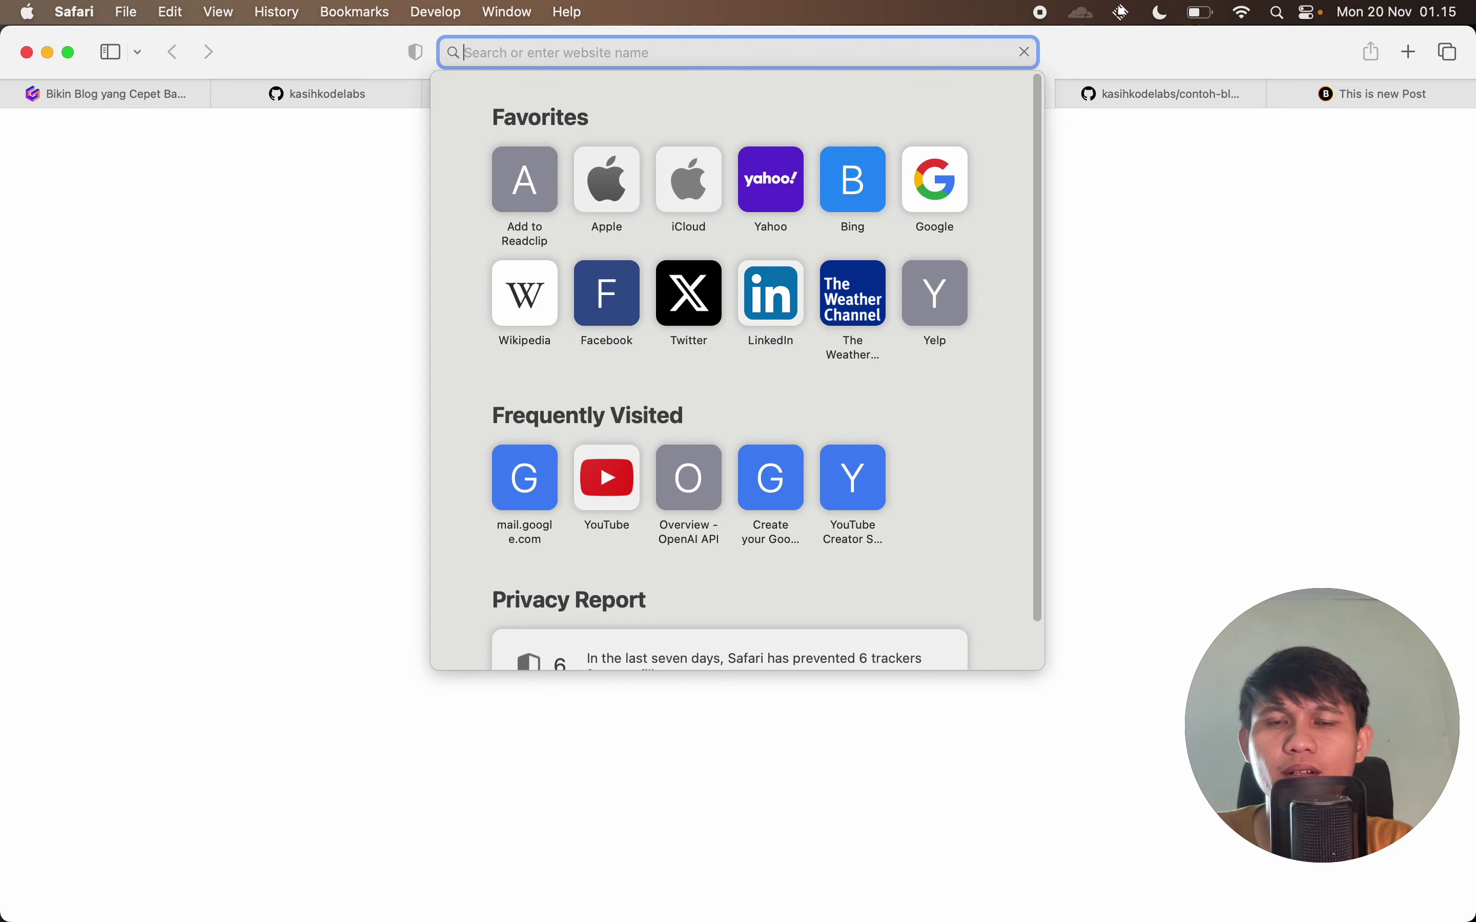
{"action": "type", "text": "web"}
{"action": "key", "text": "BackSpace"}
{"action": "key", "text": "BackSpace"}
{"action": "key", "text": "BackSpace"}
{"action": "key", "text": "BackSpace"}
{"action": "key", "text": "super+Tab"}
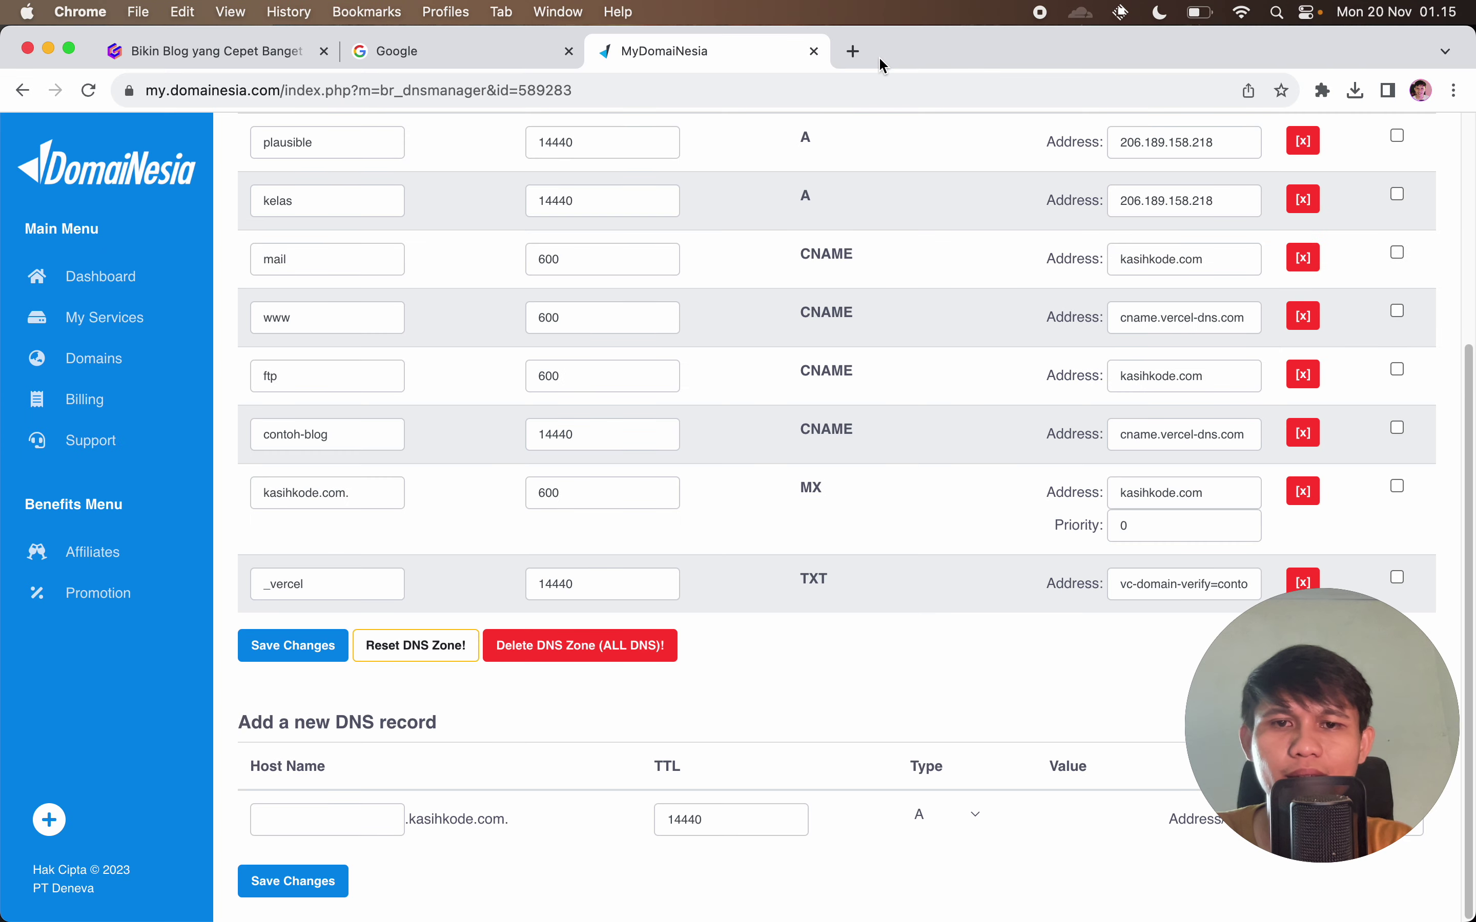
{"action": "key", "text": "super+Tab"}
Load contoh-blog.kasihkode.com in the blank Safari tab and look over the page.
{"action": "type", "text": "contoh"}
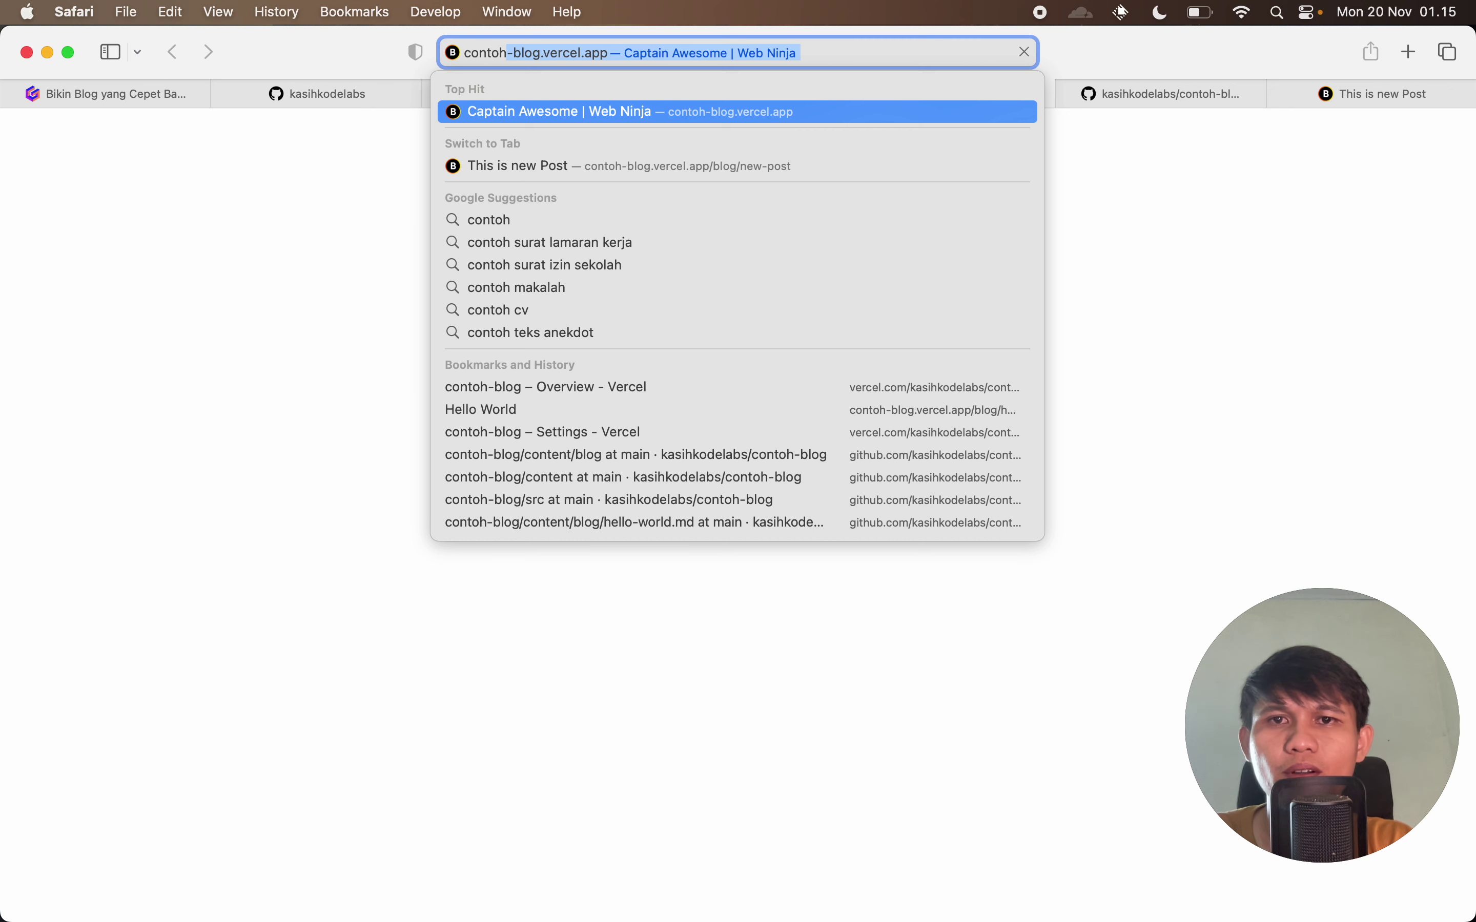
{"action": "key", "text": "Right"}
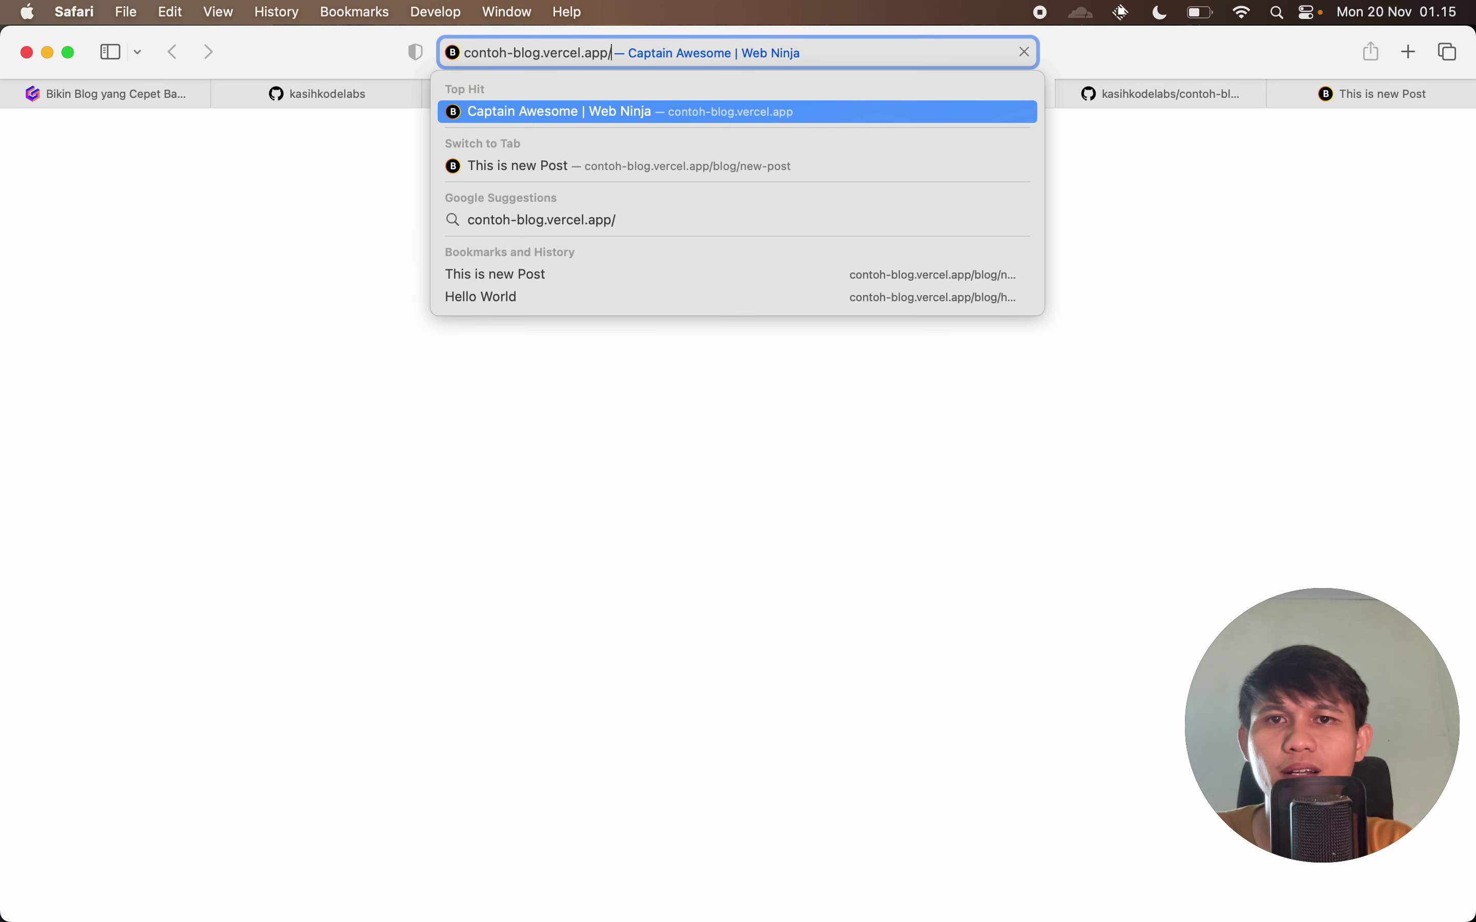
{"action": "key", "text": "alt+shift+Left"}
{"action": "key", "text": "alt+shift+Left"}
{"action": "type", "text": "kasihkode.com"}
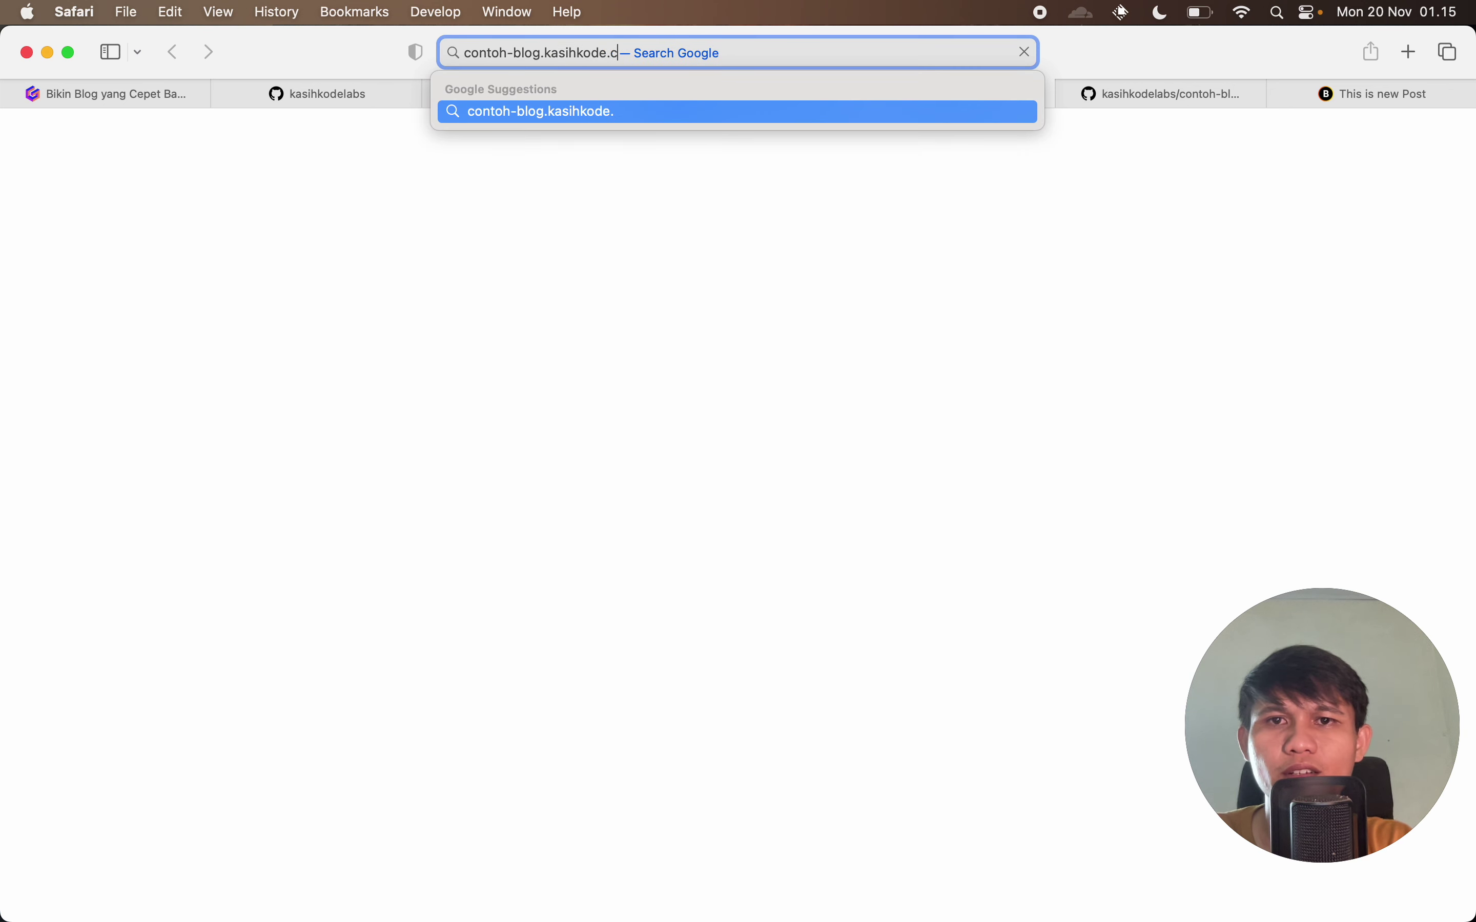
{"action": "key", "text": "Return"}
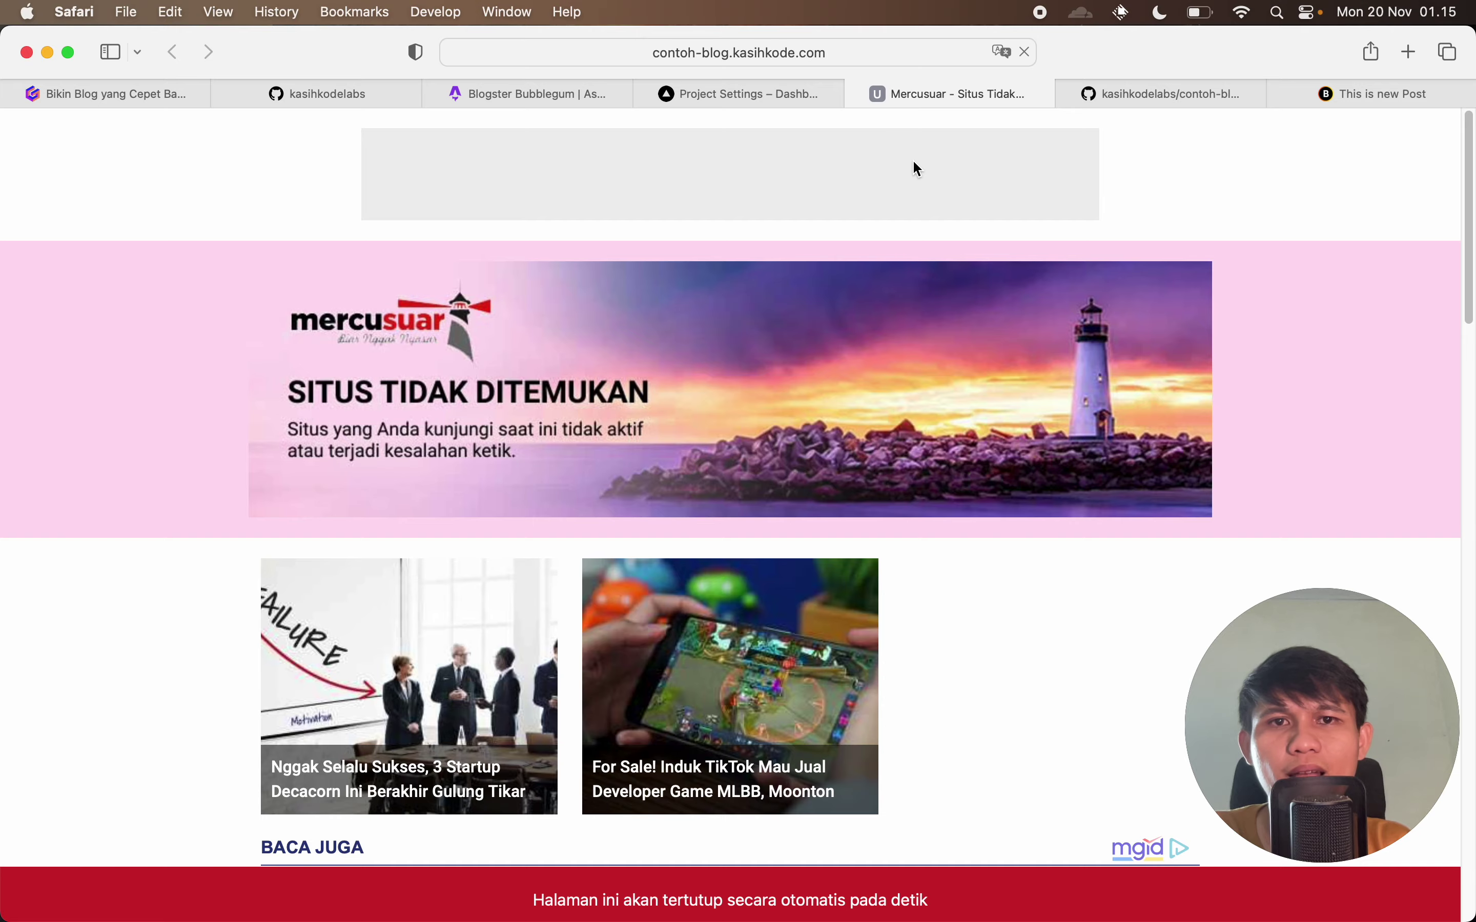
{"action": "scroll", "coordinate": [902, 183], "scroll_direction": "down", "scroll_amount": 10}
{"action": "scroll", "coordinate": [841, 170], "scroll_direction": "up", "scroll_amount": 10}
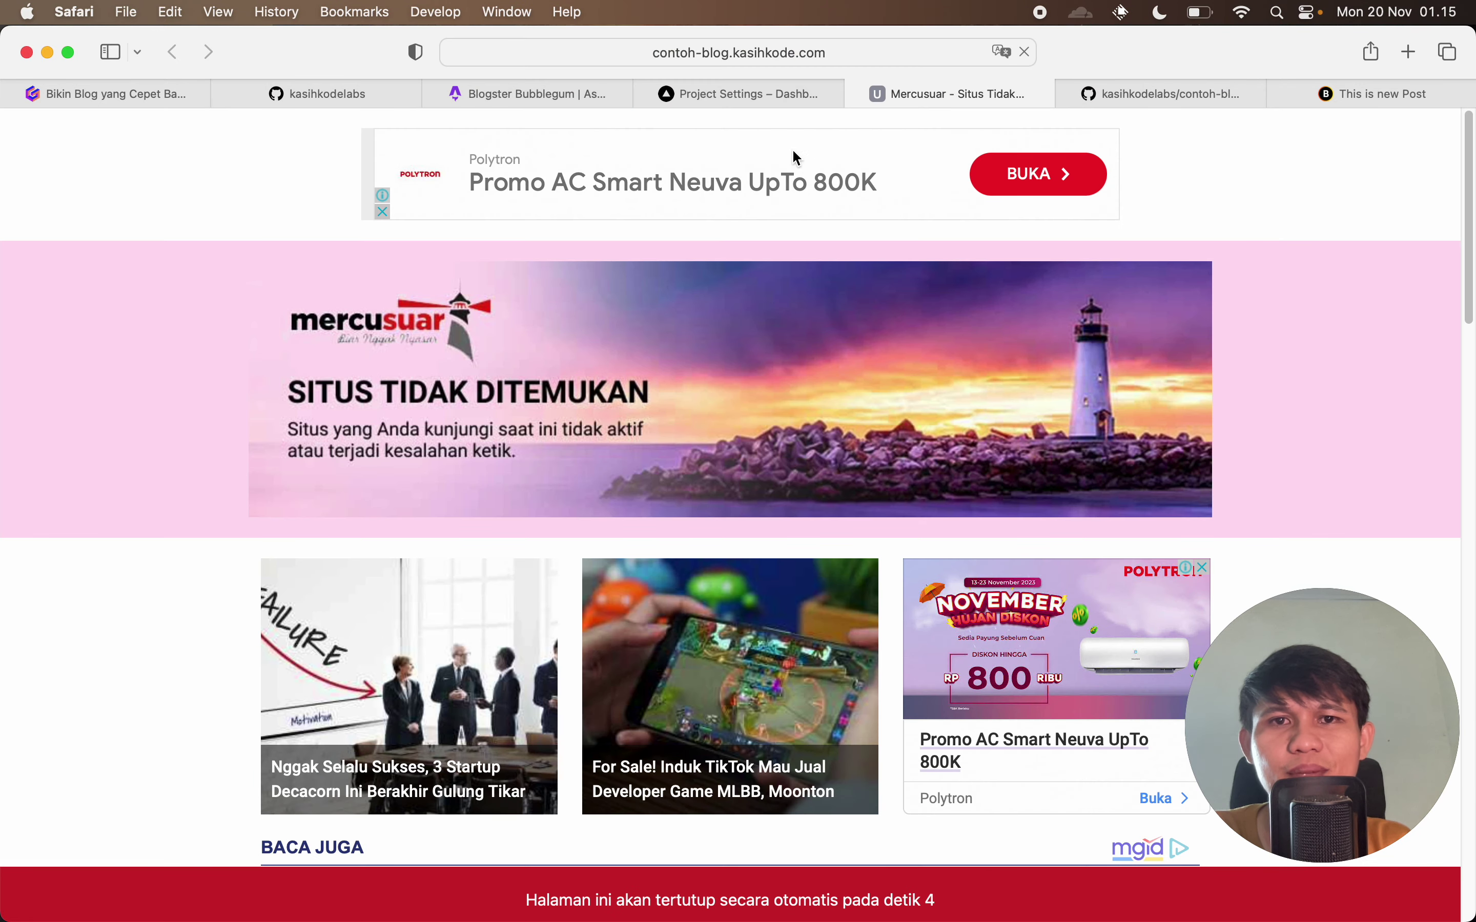
Refresh the configuration status of contoh-blog.kasihkode.com in the Vercel domain settings.
{"action": "left_click", "coordinate": [765, 92]}
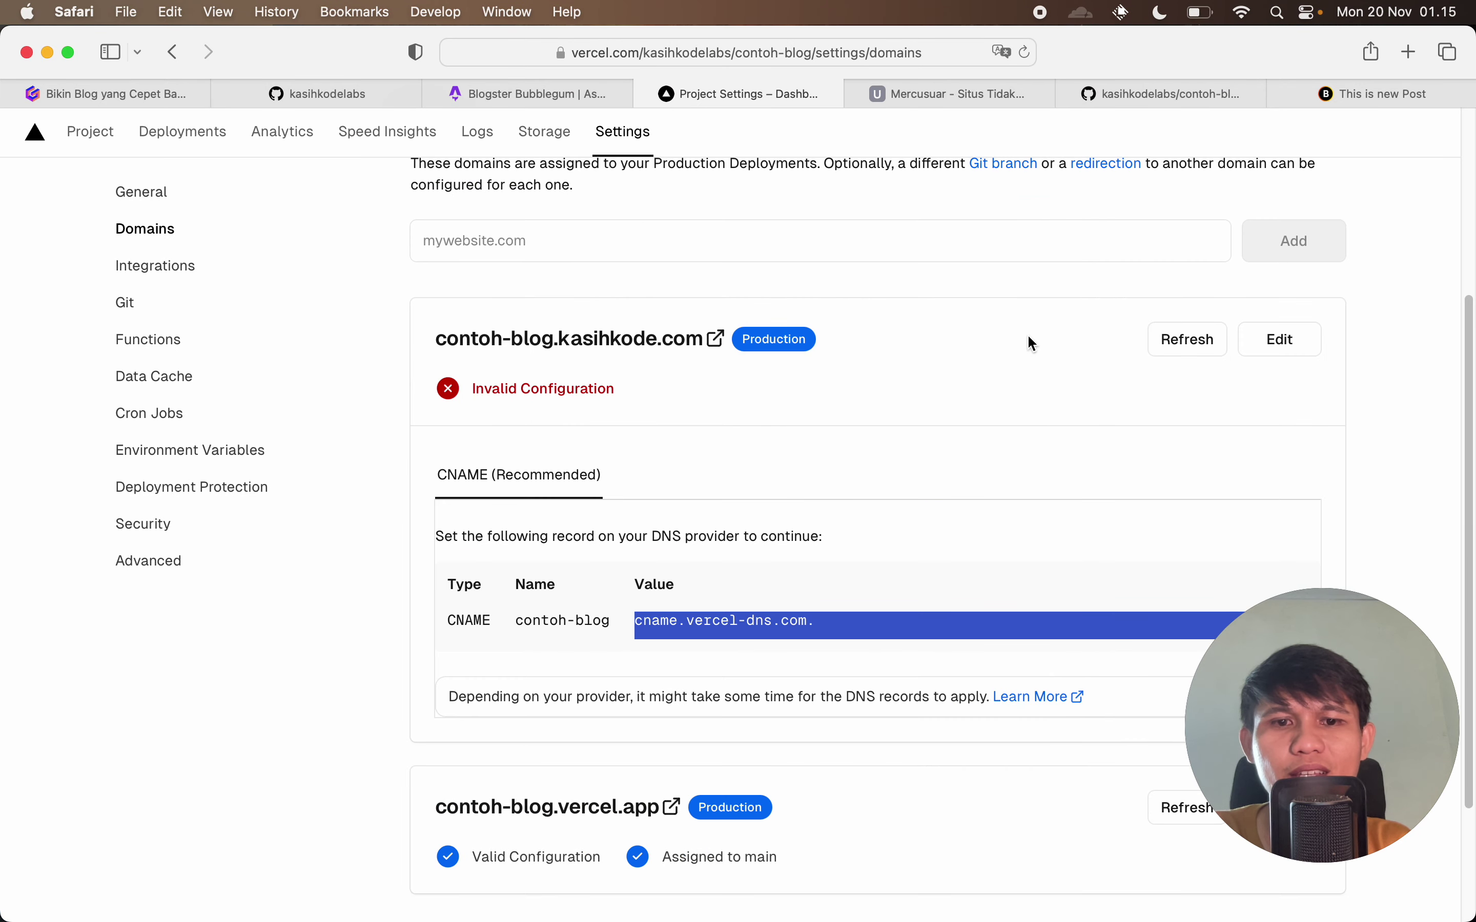
{"action": "left_click", "coordinate": [1189, 340]}
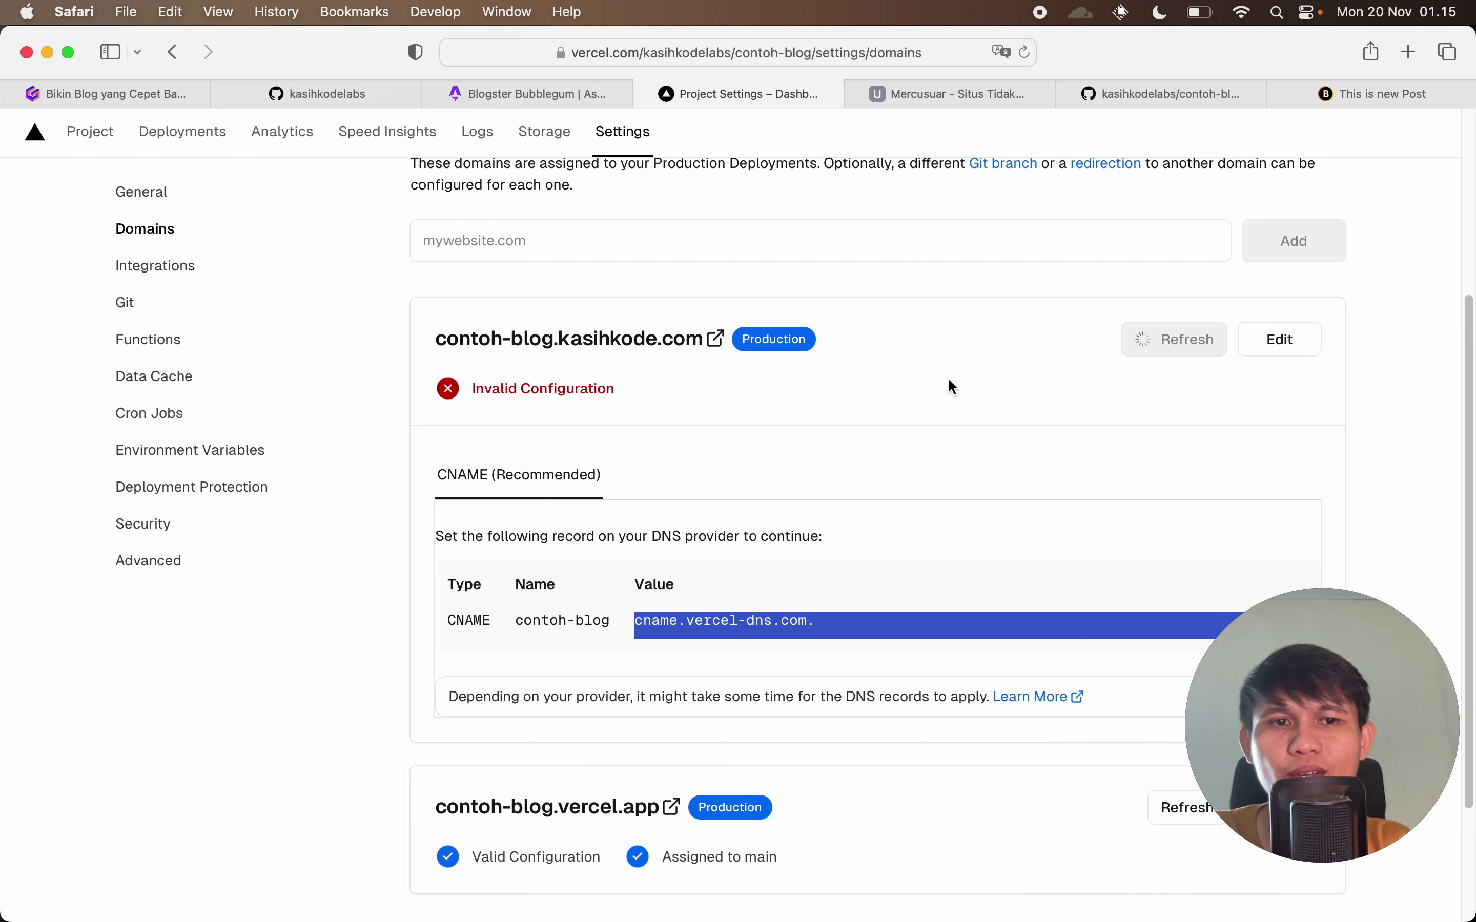
{"action": "left_click", "coordinate": [958, 373]}
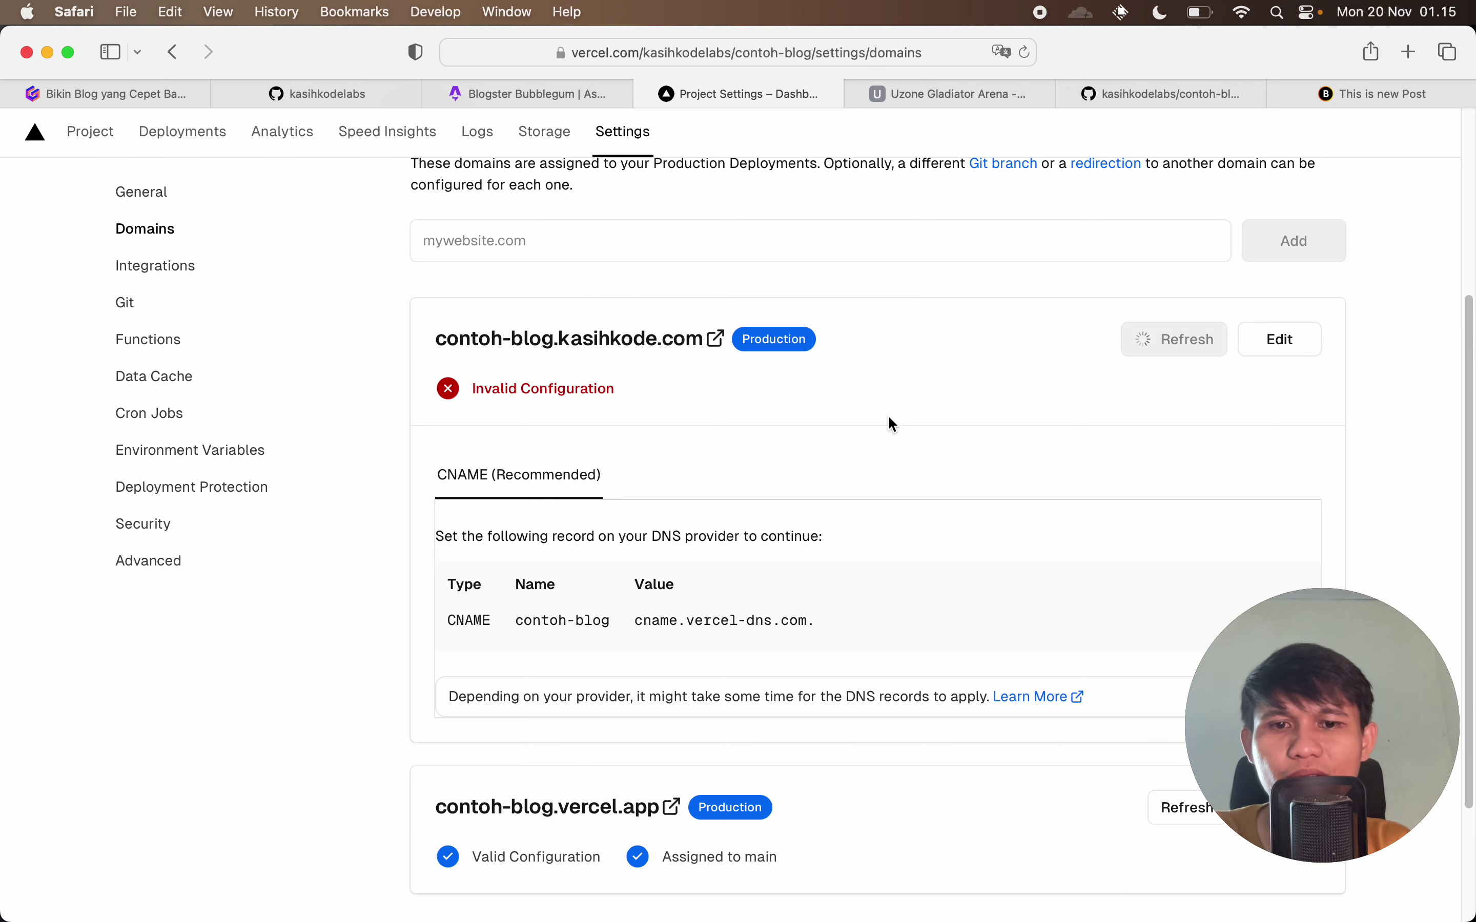
{"action": "scroll", "coordinate": [888, 416], "scroll_direction": "down", "scroll_amount": 3}
Check the type and address of the contoh-blog DNS record in DomaiNesia in Chrome, and switch back to Vercel in Safari.
{"action": "key", "text": "super+Tab"}
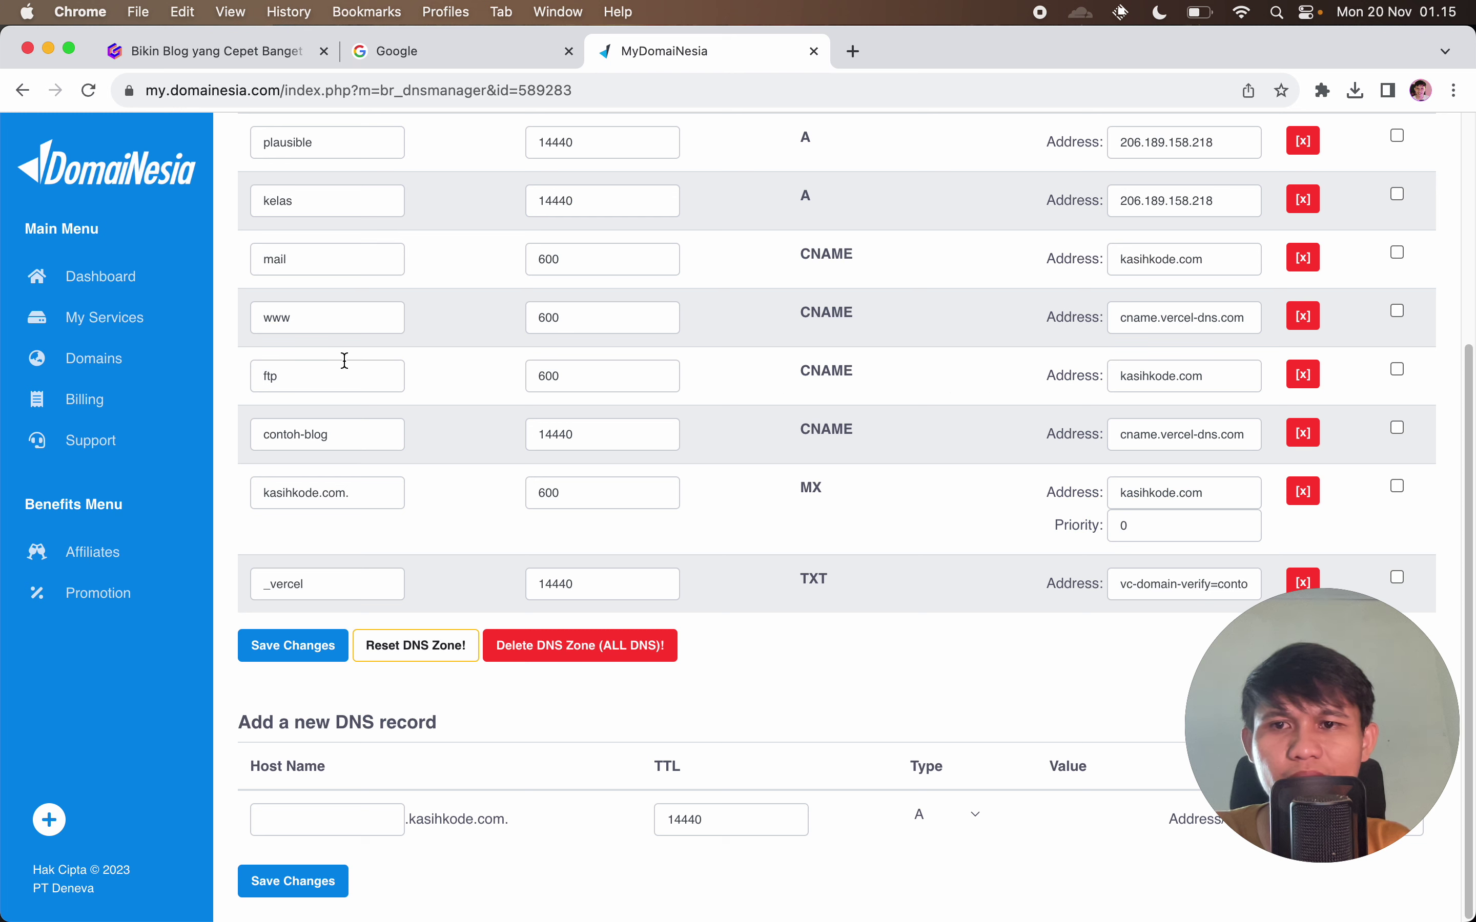
{"action": "double_click", "coordinate": [839, 429]}
{"action": "triple_click", "coordinate": [1214, 433]}
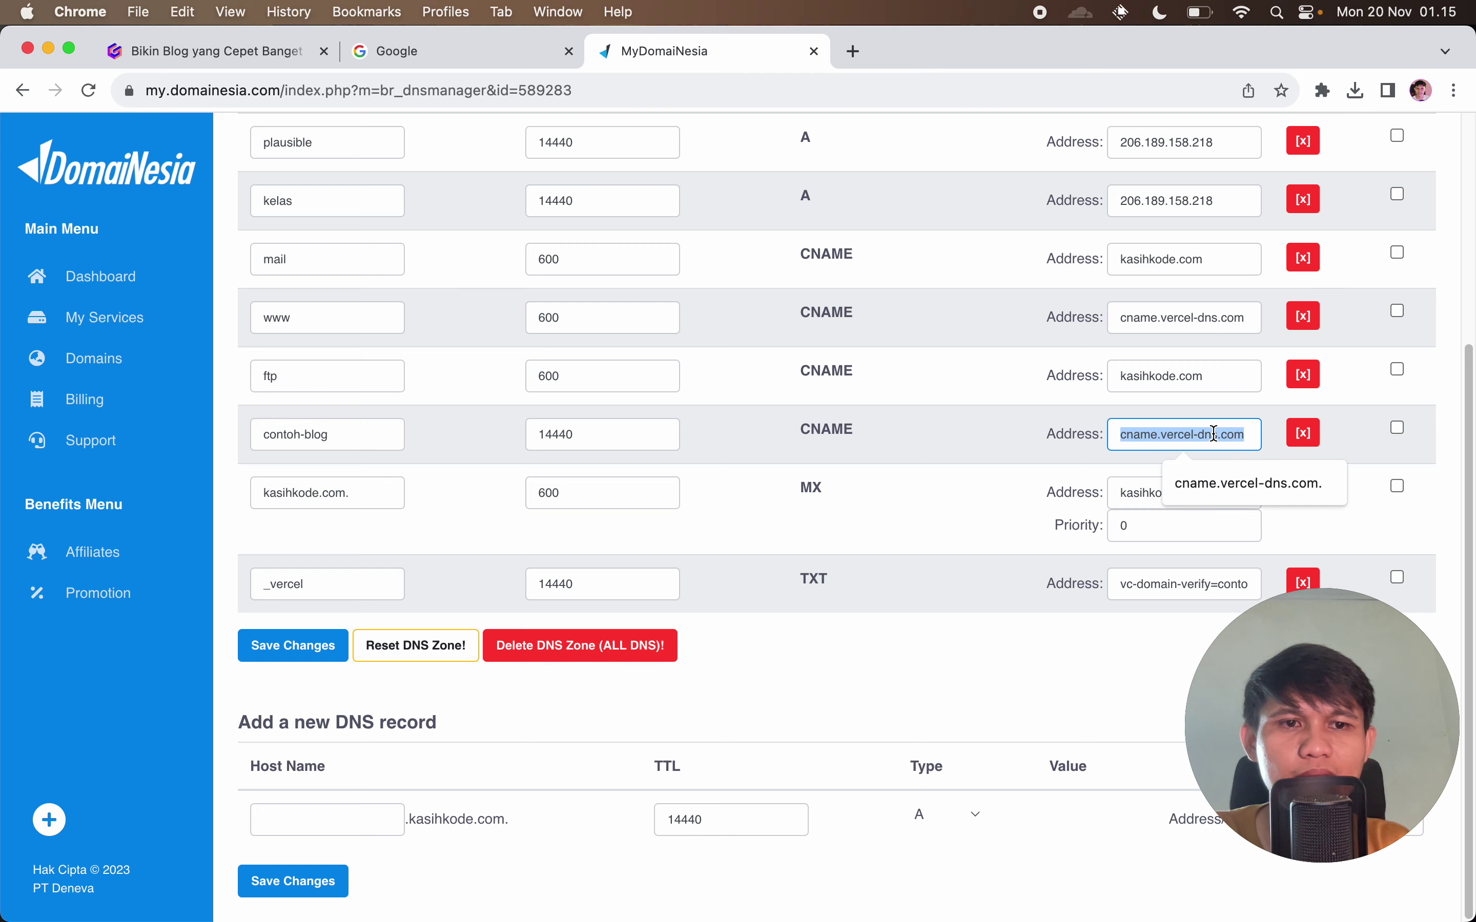
{"action": "key", "text": "super+Tab"}
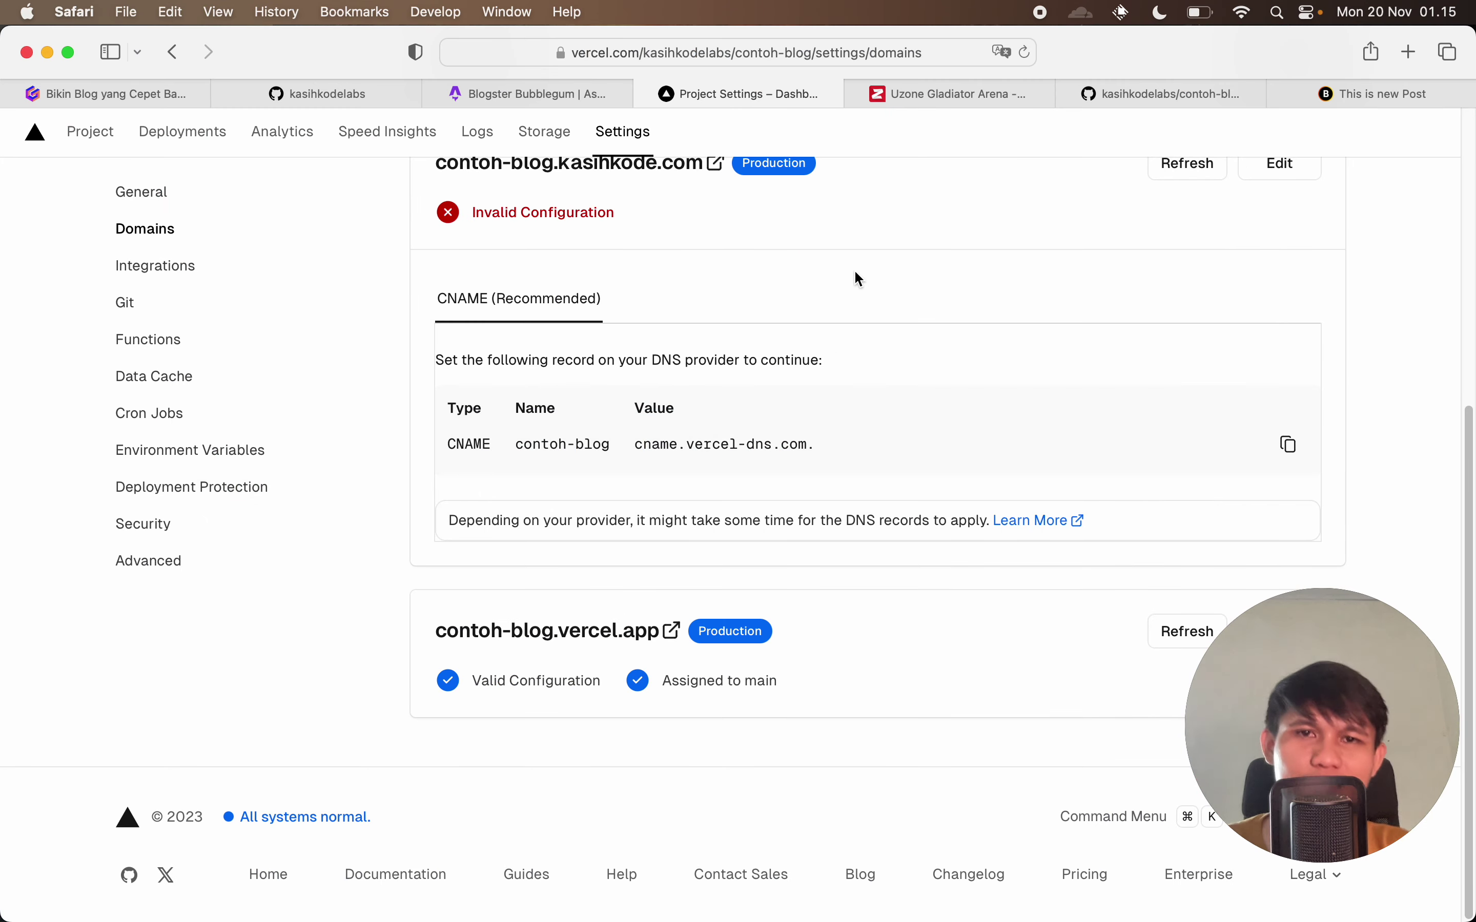
Load the template author's Indonesian-language blog at its id. subdomain, and look through the home page down to the Projects list.
{"action": "left_click", "coordinate": [965, 86]}
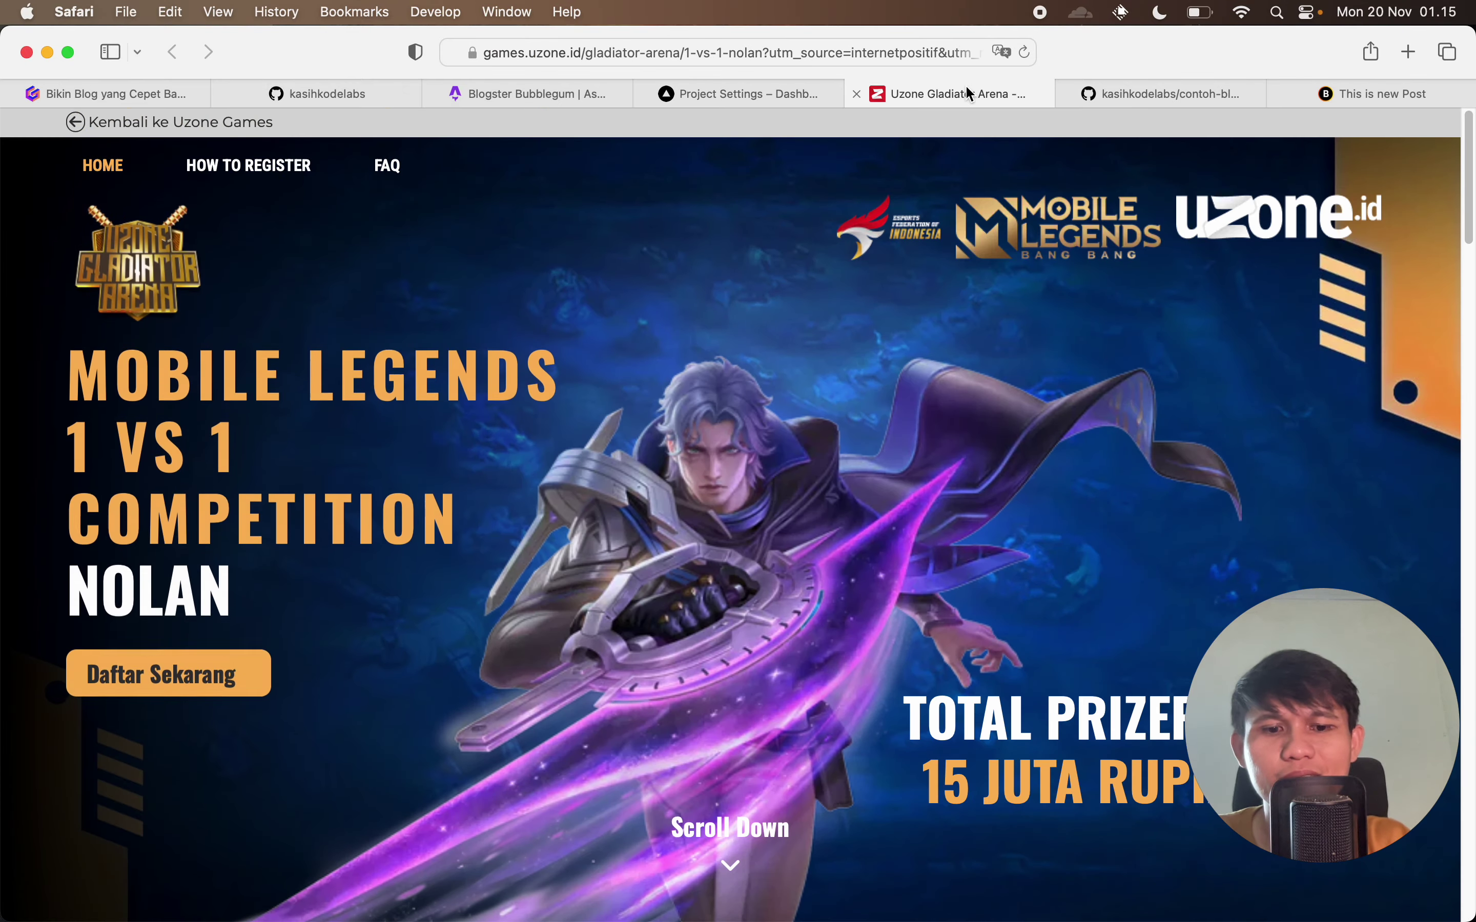
{"action": "key", "text": "super+l"}
{"action": "type", "text": "id."}
{"action": "key", "text": "Return"}
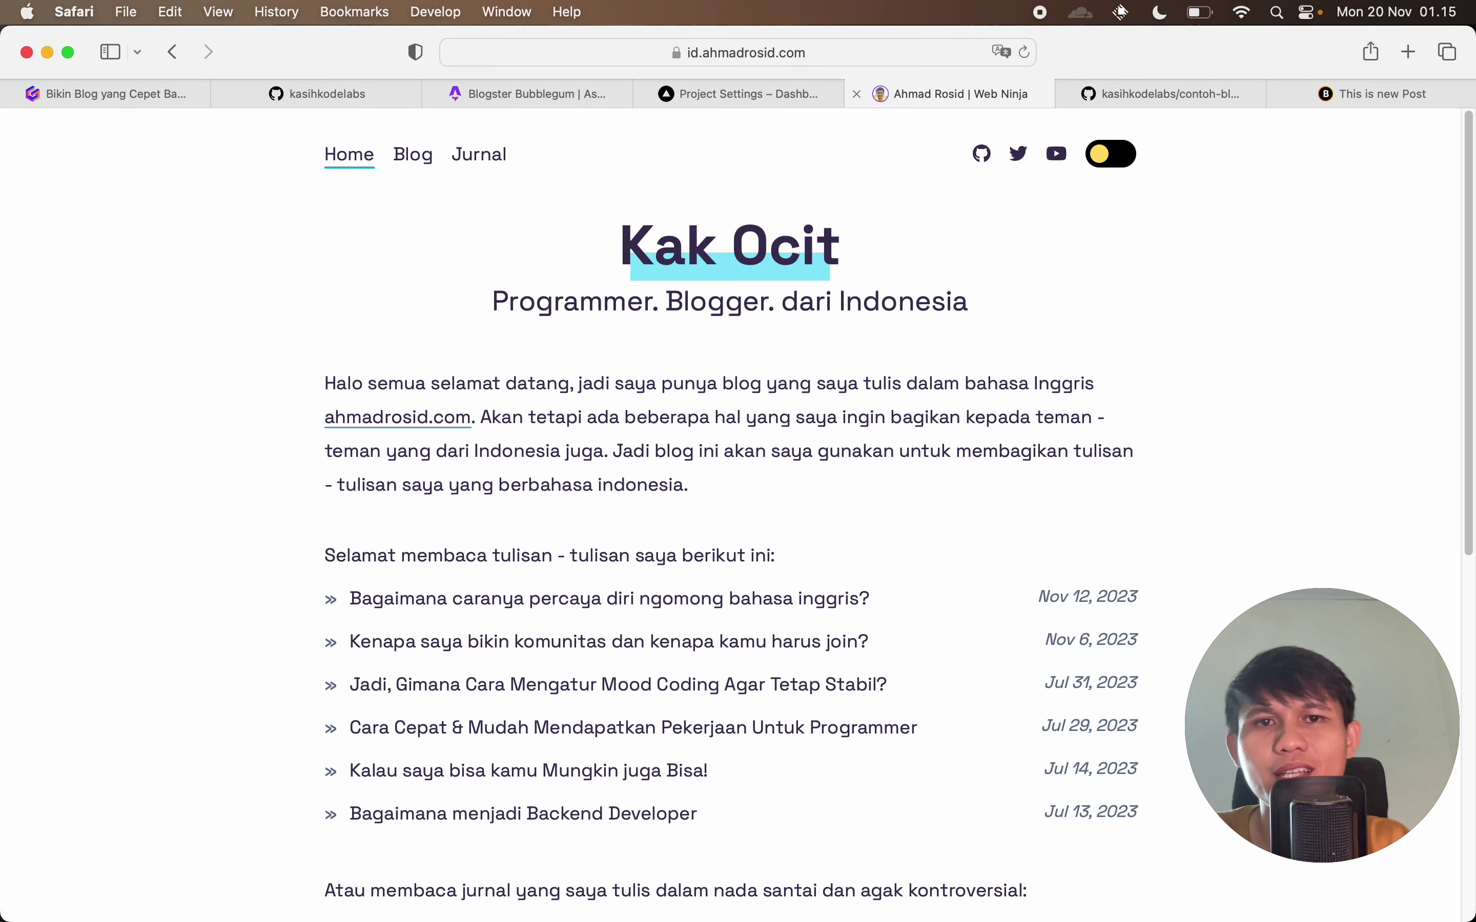
{"action": "scroll", "coordinate": [888, 373], "scroll_direction": "down", "scroll_amount": 10}
{"action": "scroll", "coordinate": [888, 372], "scroll_direction": "up", "scroll_amount": 10}
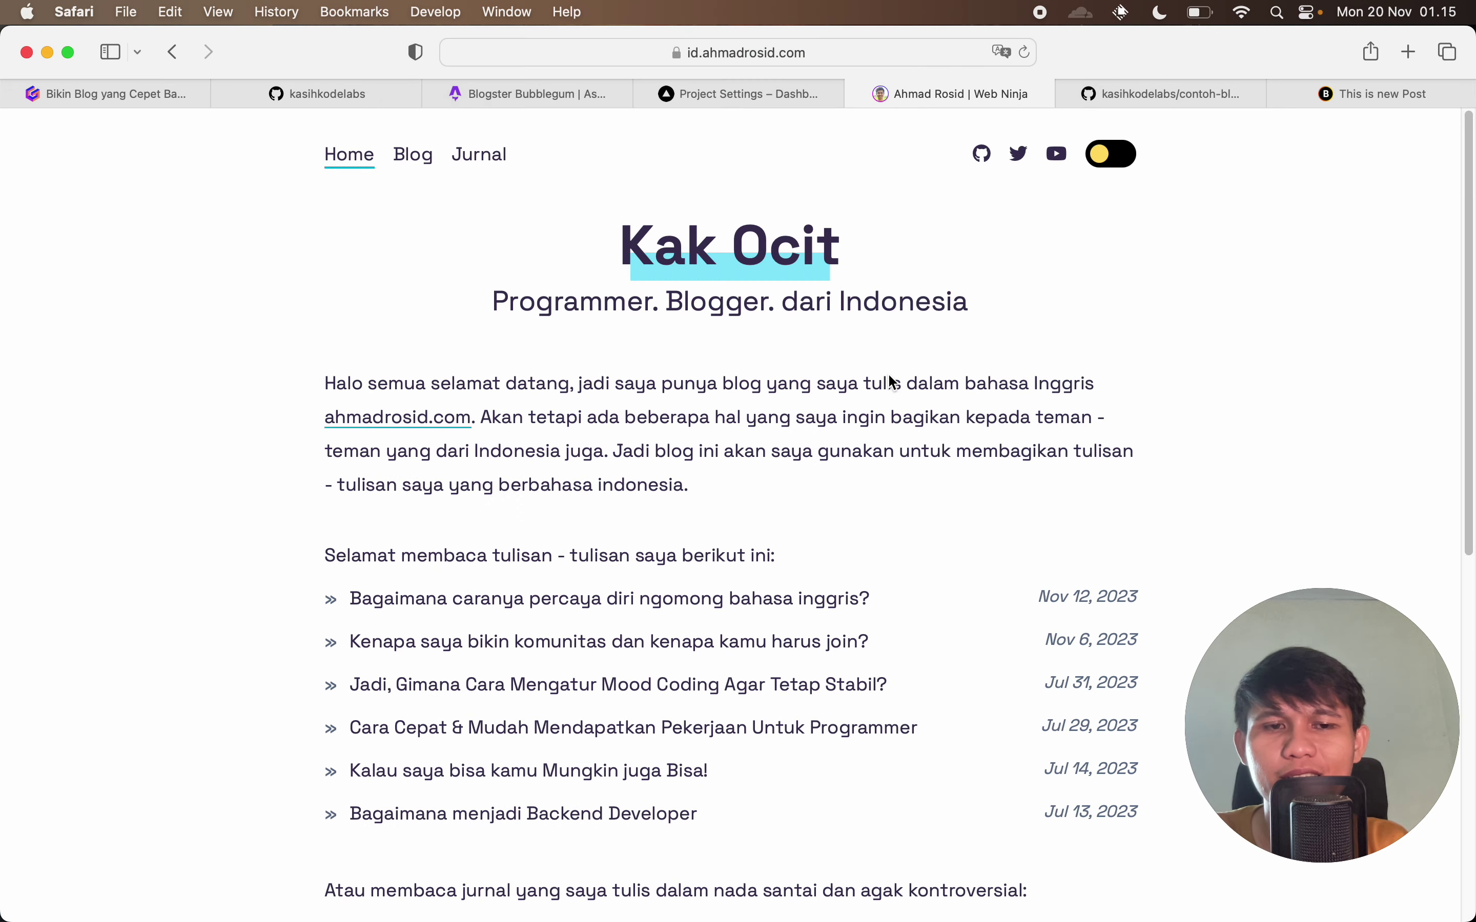
{"action": "scroll", "coordinate": [890, 403], "scroll_direction": "down", "scroll_amount": 10}
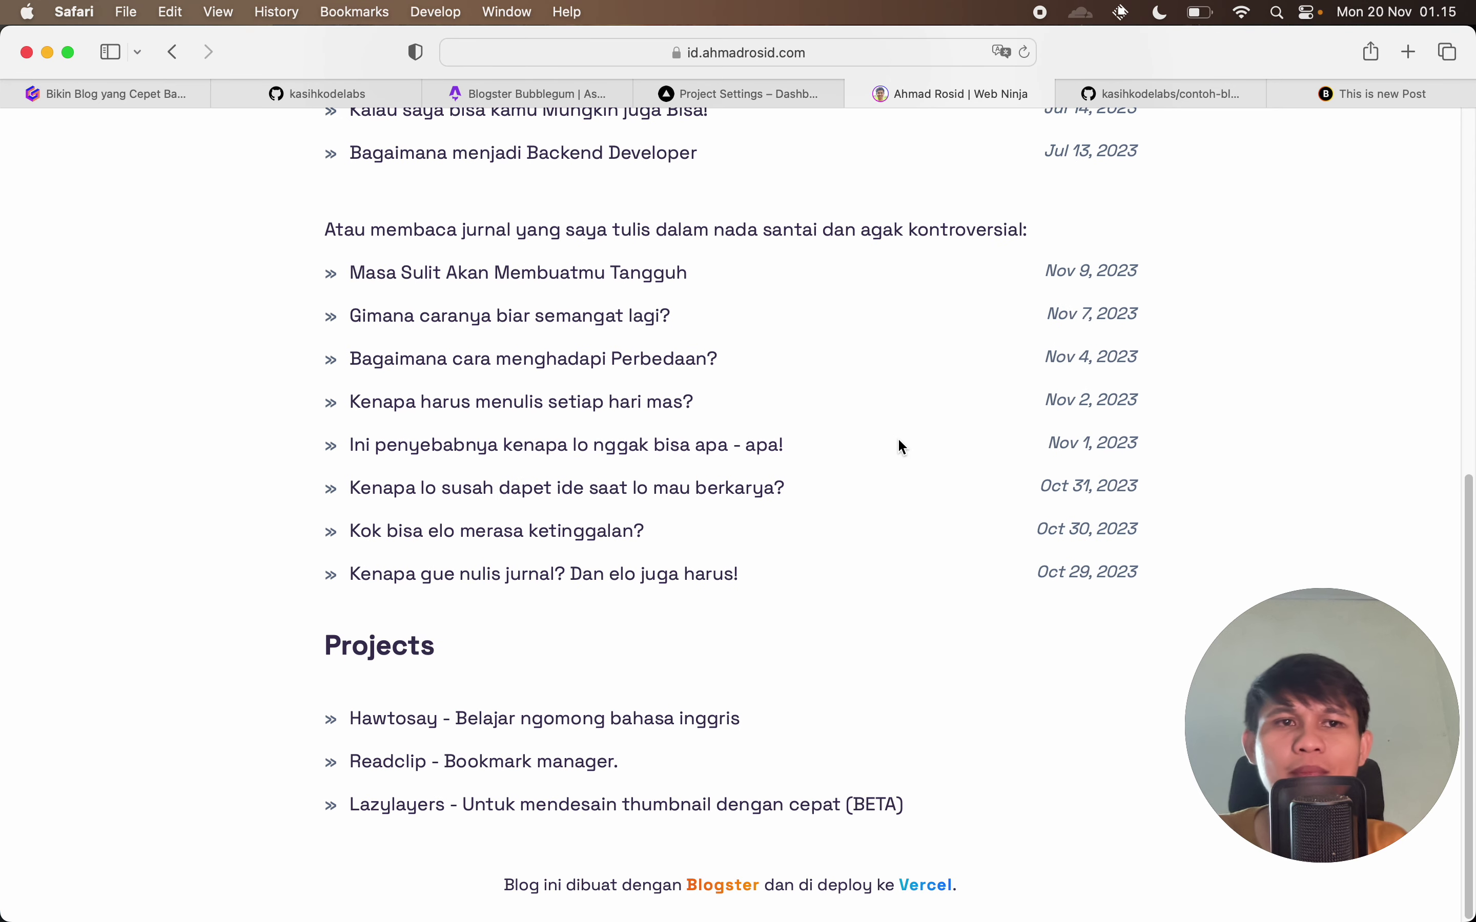
{"action": "scroll", "coordinate": [753, 409], "scroll_direction": "up", "scroll_amount": 10}
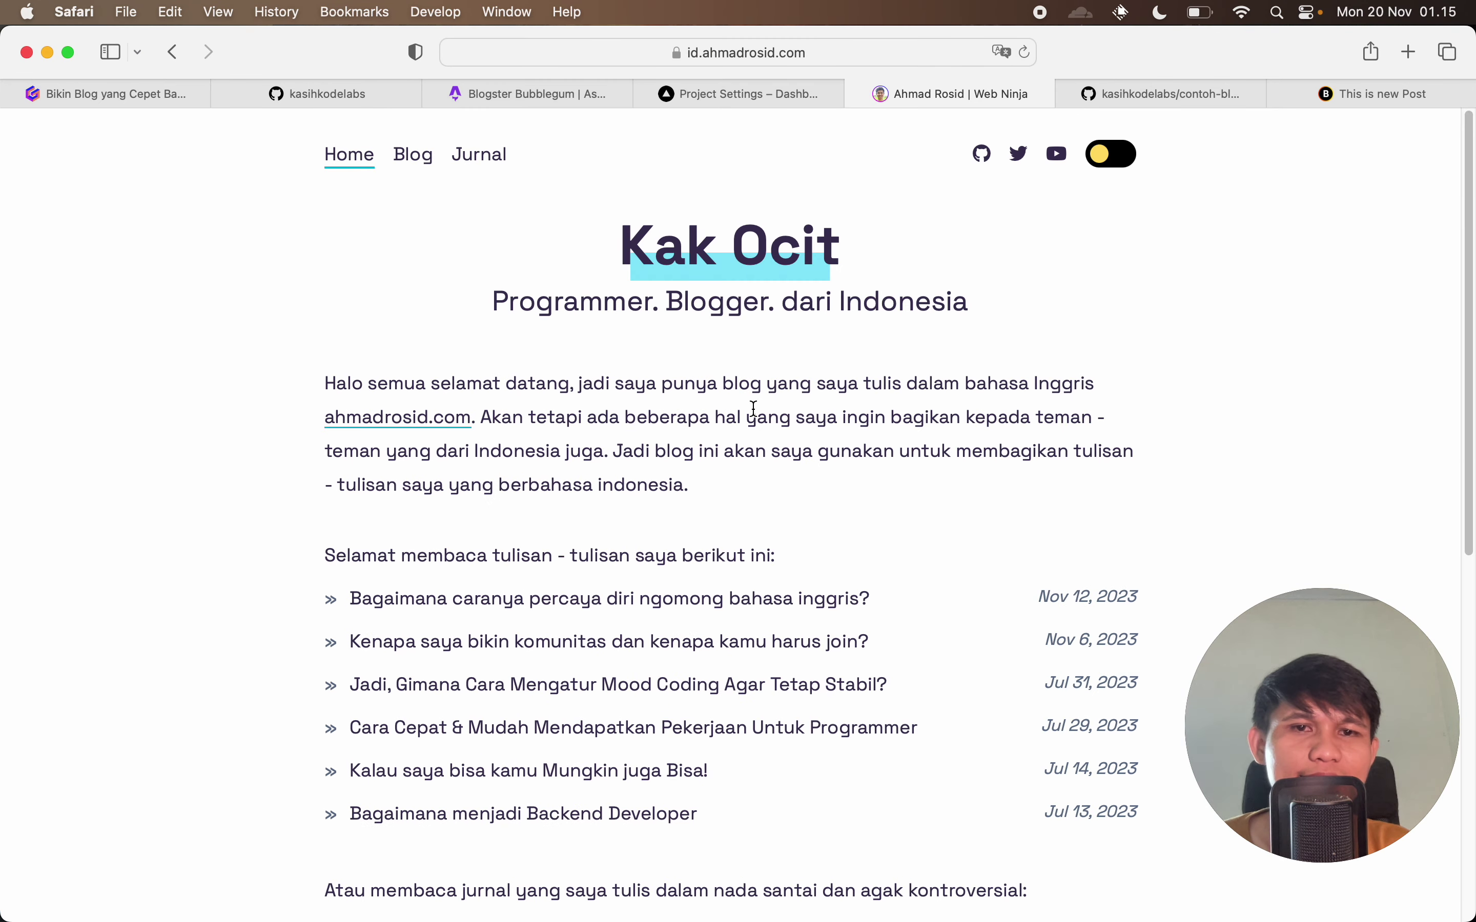
Open the contoh-blog GitHub repository from the link on the Gamma presentation's Selesai slide, and look down the page.
{"action": "left_click", "coordinate": [66, 101]}
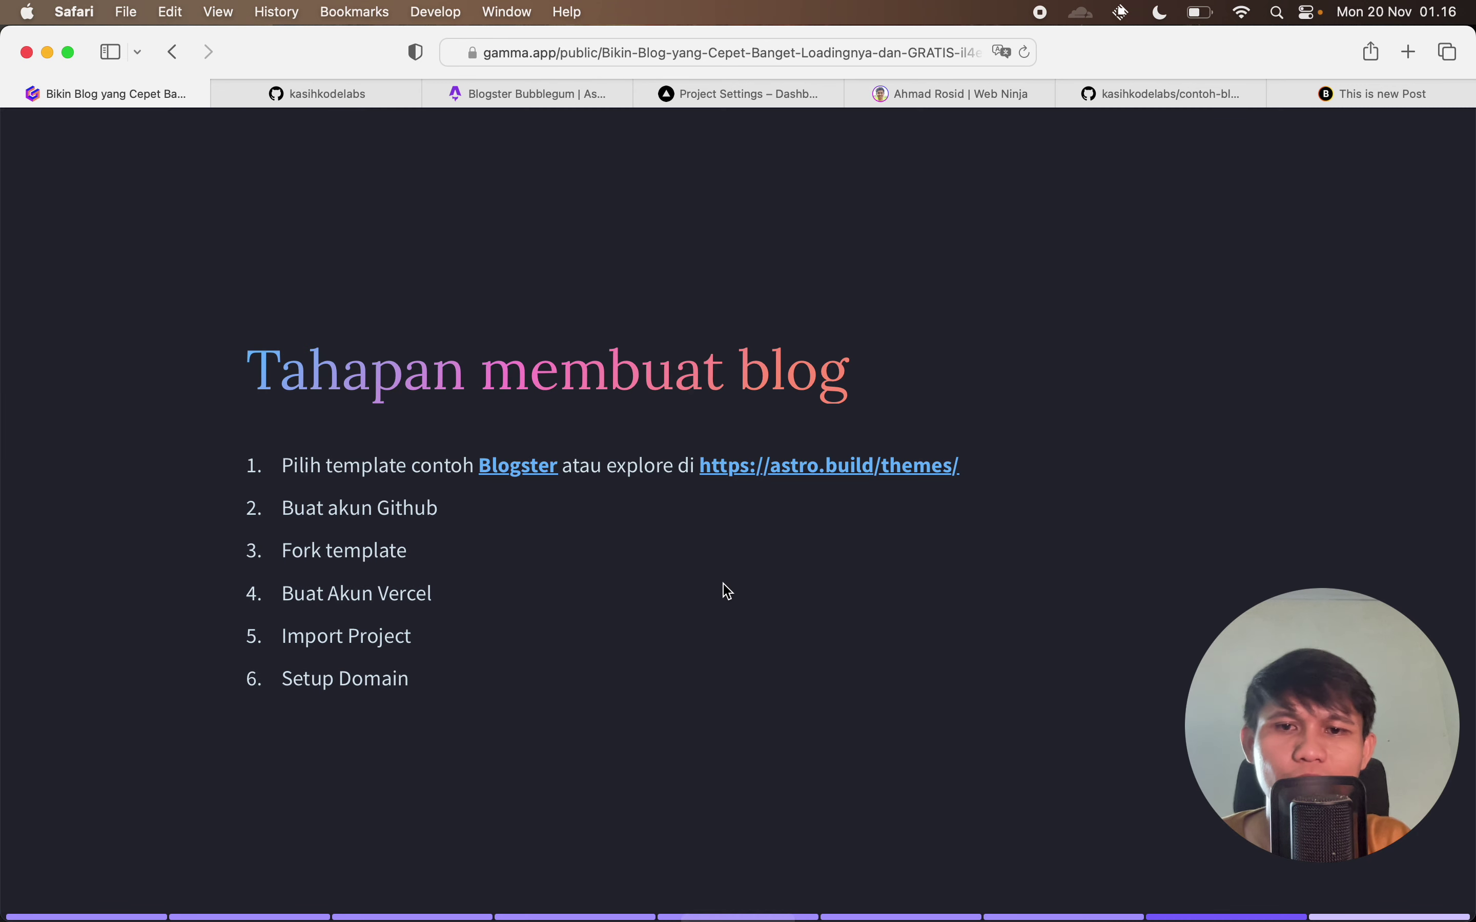
{"action": "key", "text": "Right"}
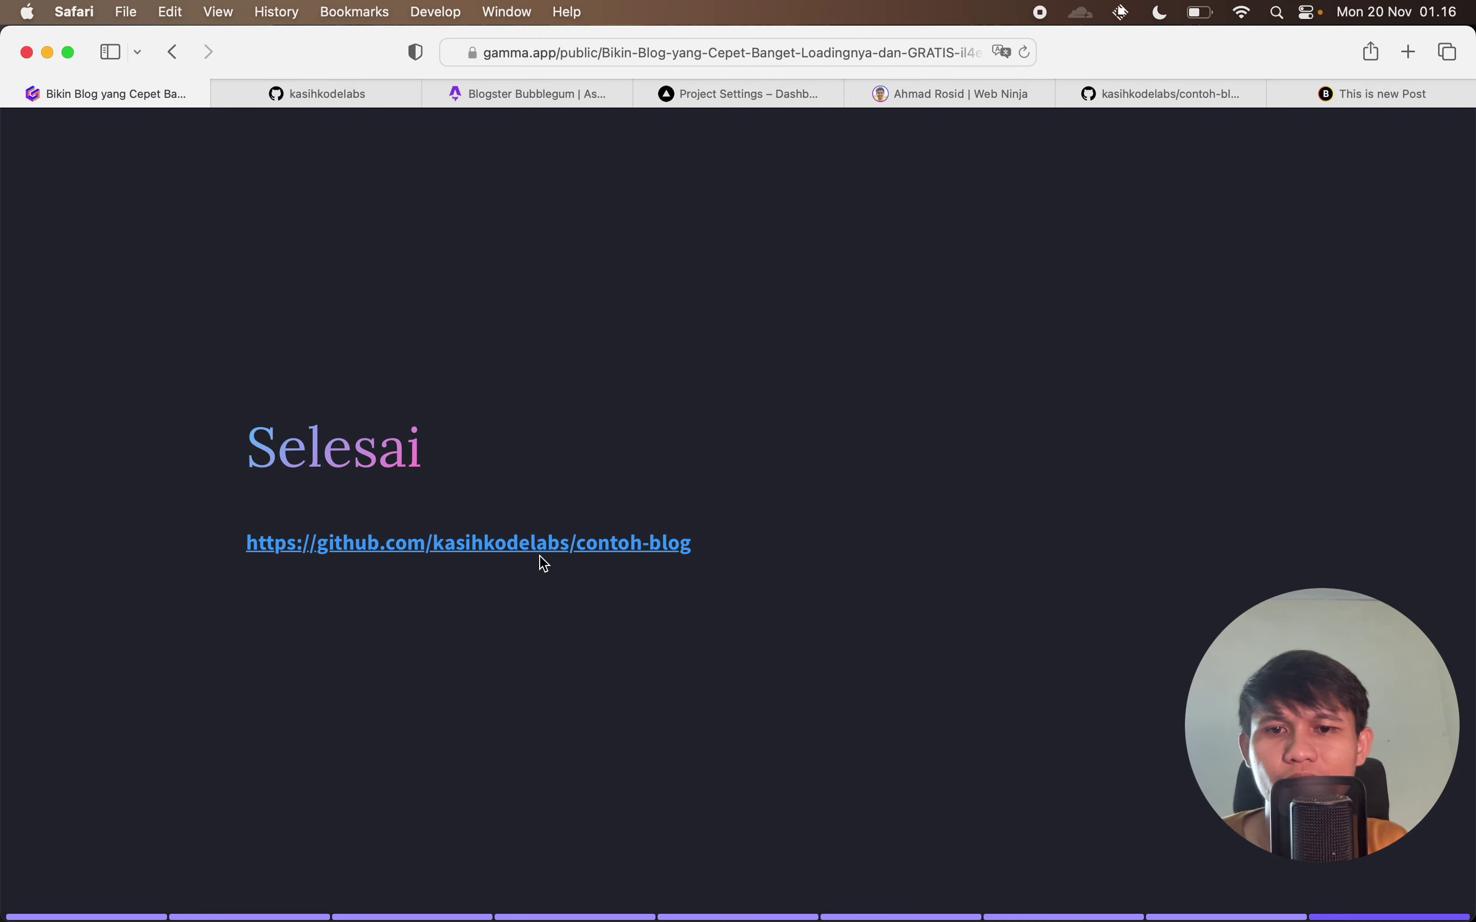
{"action": "left_click", "coordinate": [573, 546]}
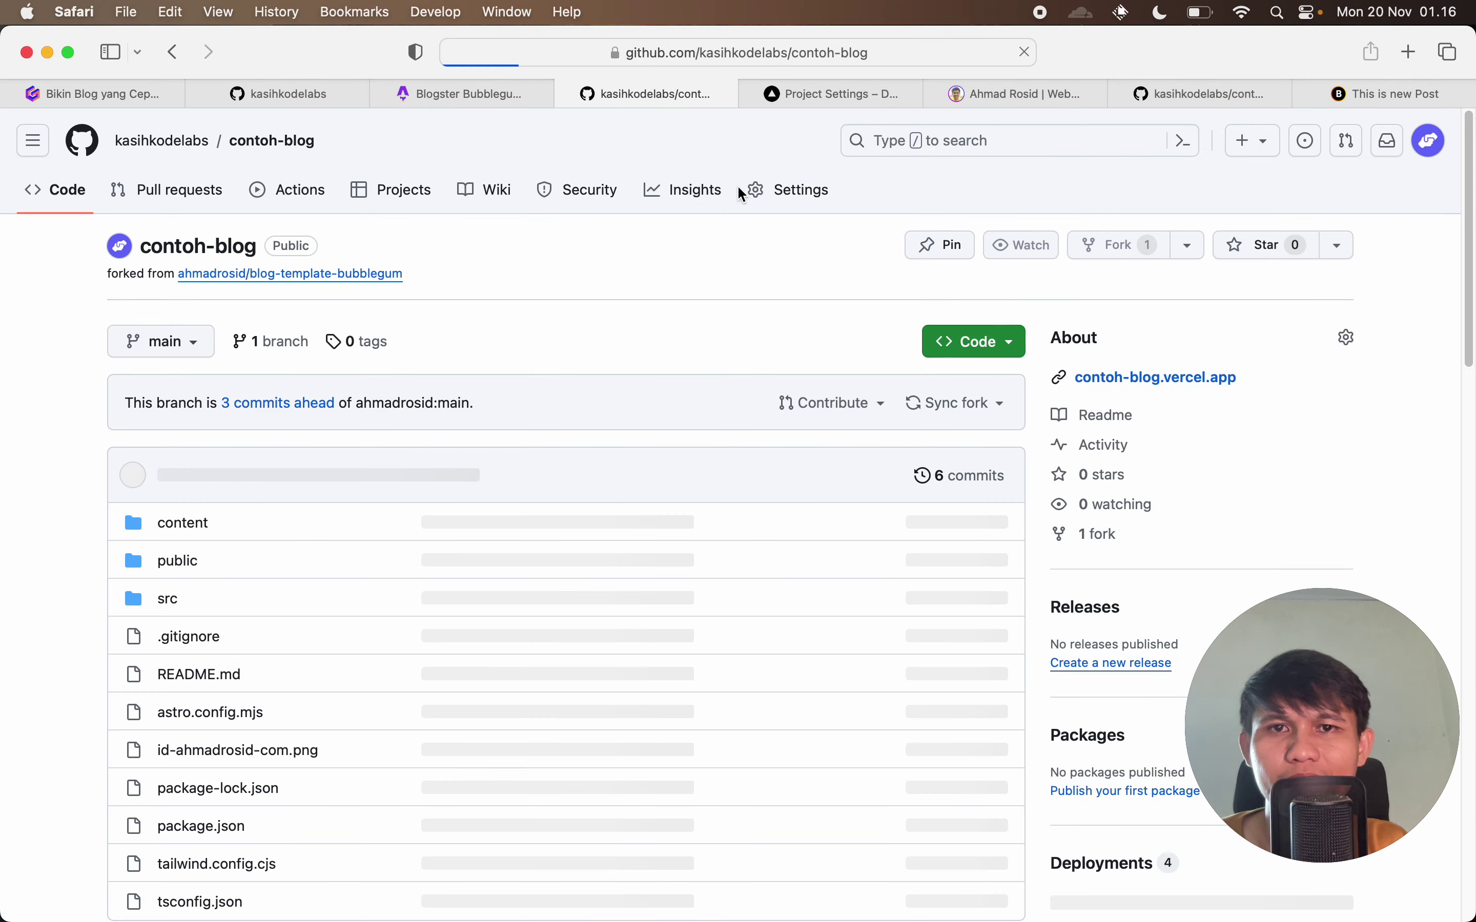
{"action": "scroll", "coordinate": [680, 320], "scroll_direction": "down", "scroll_amount": 10}
Return to the Gamma presentation and go back through its slides to "Rahasia blog loading cepat!".
{"action": "left_click", "coordinate": [92, 93]}
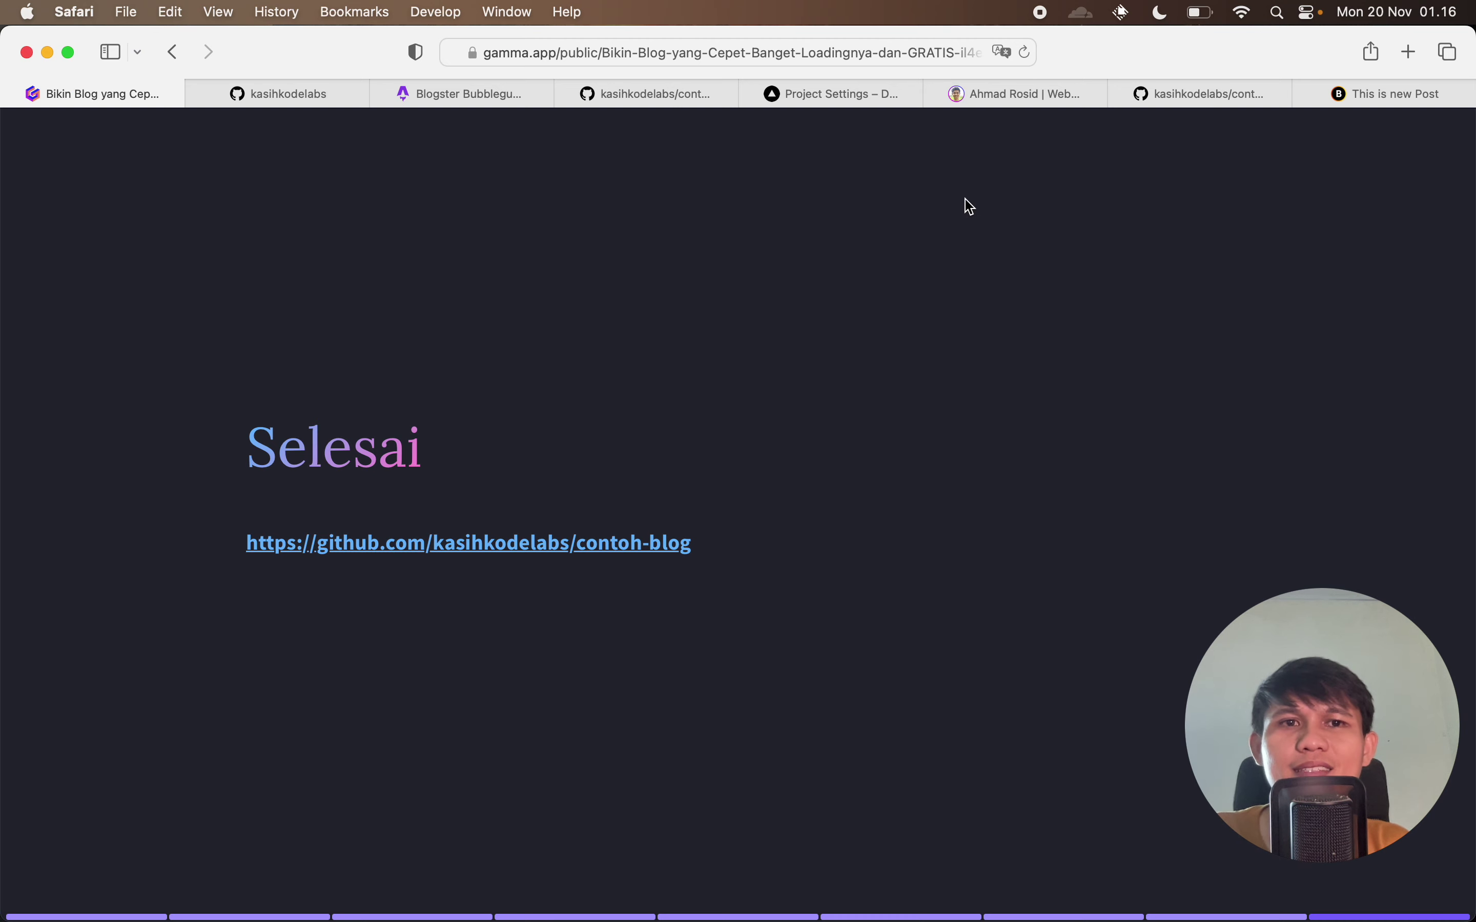
{"action": "key", "text": "Left"}
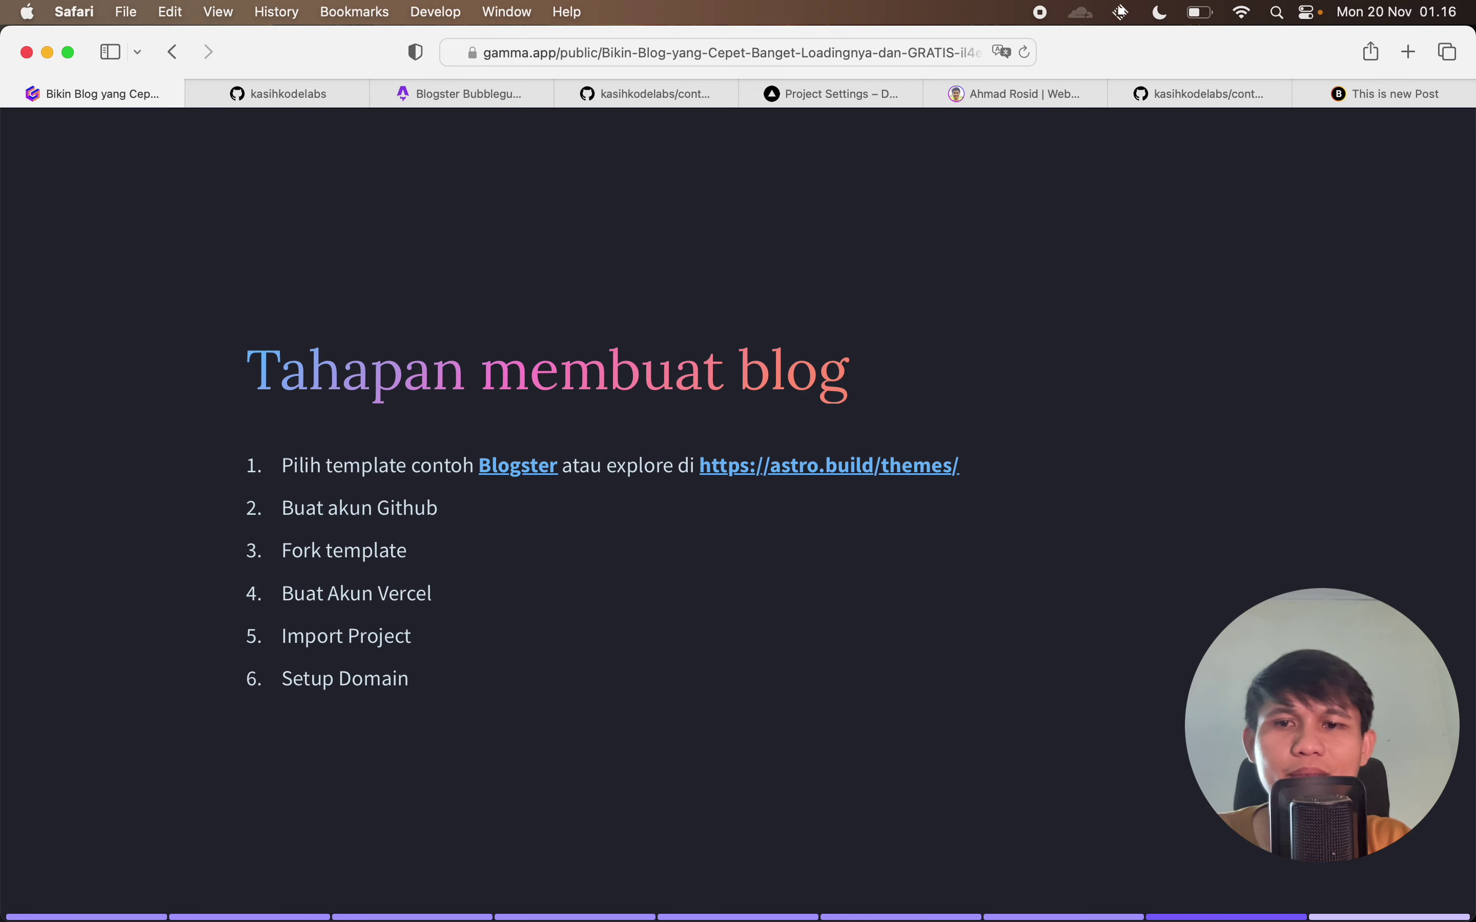
{"action": "key", "text": "Left"}
{"action": "key", "text": "Left"}
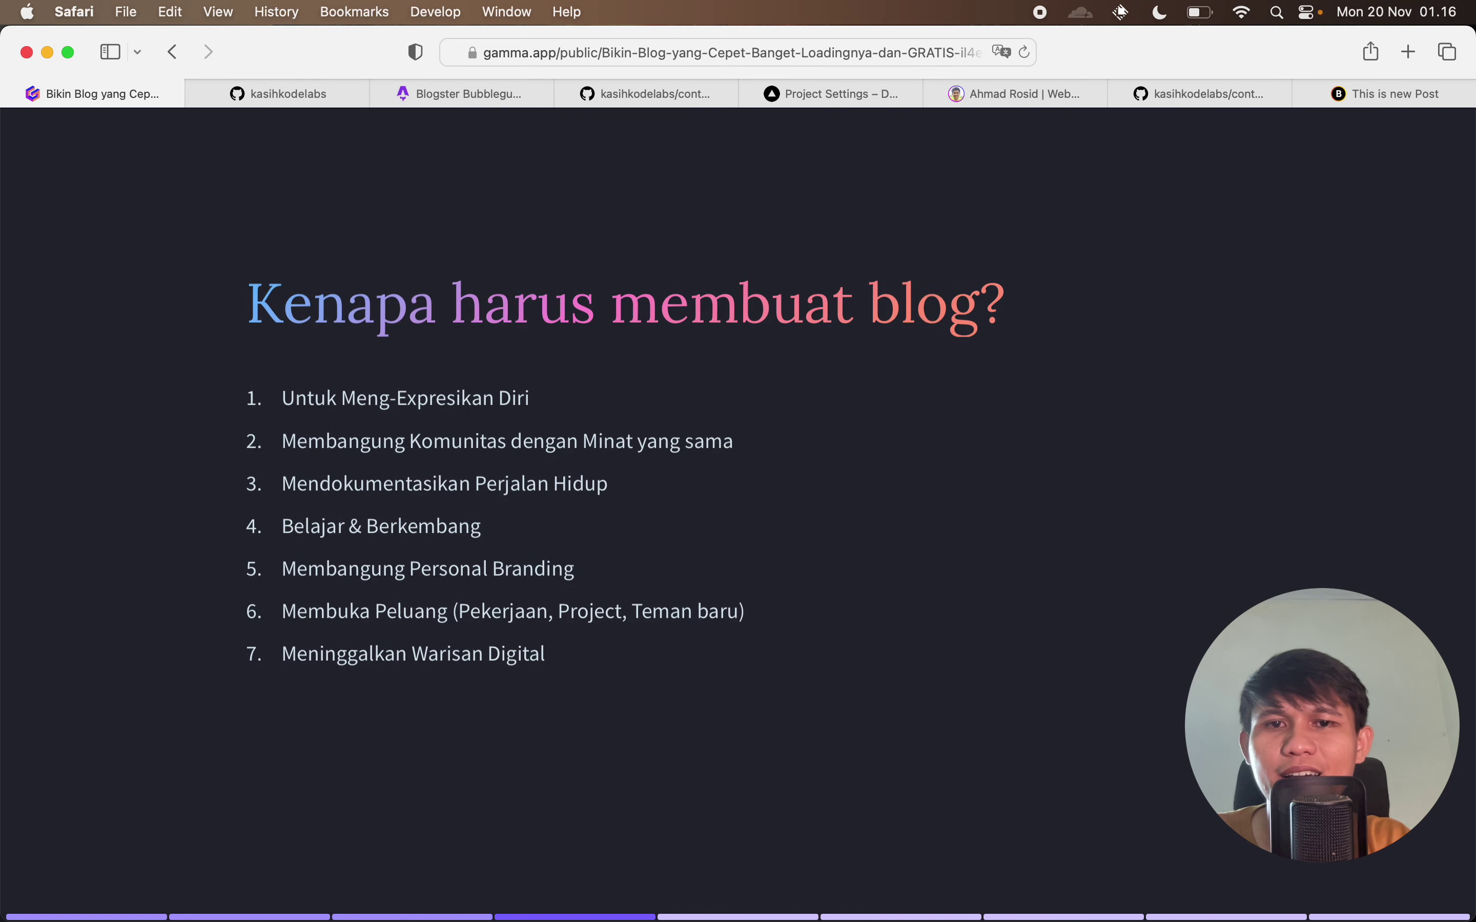
{"action": "key", "text": "Left"}
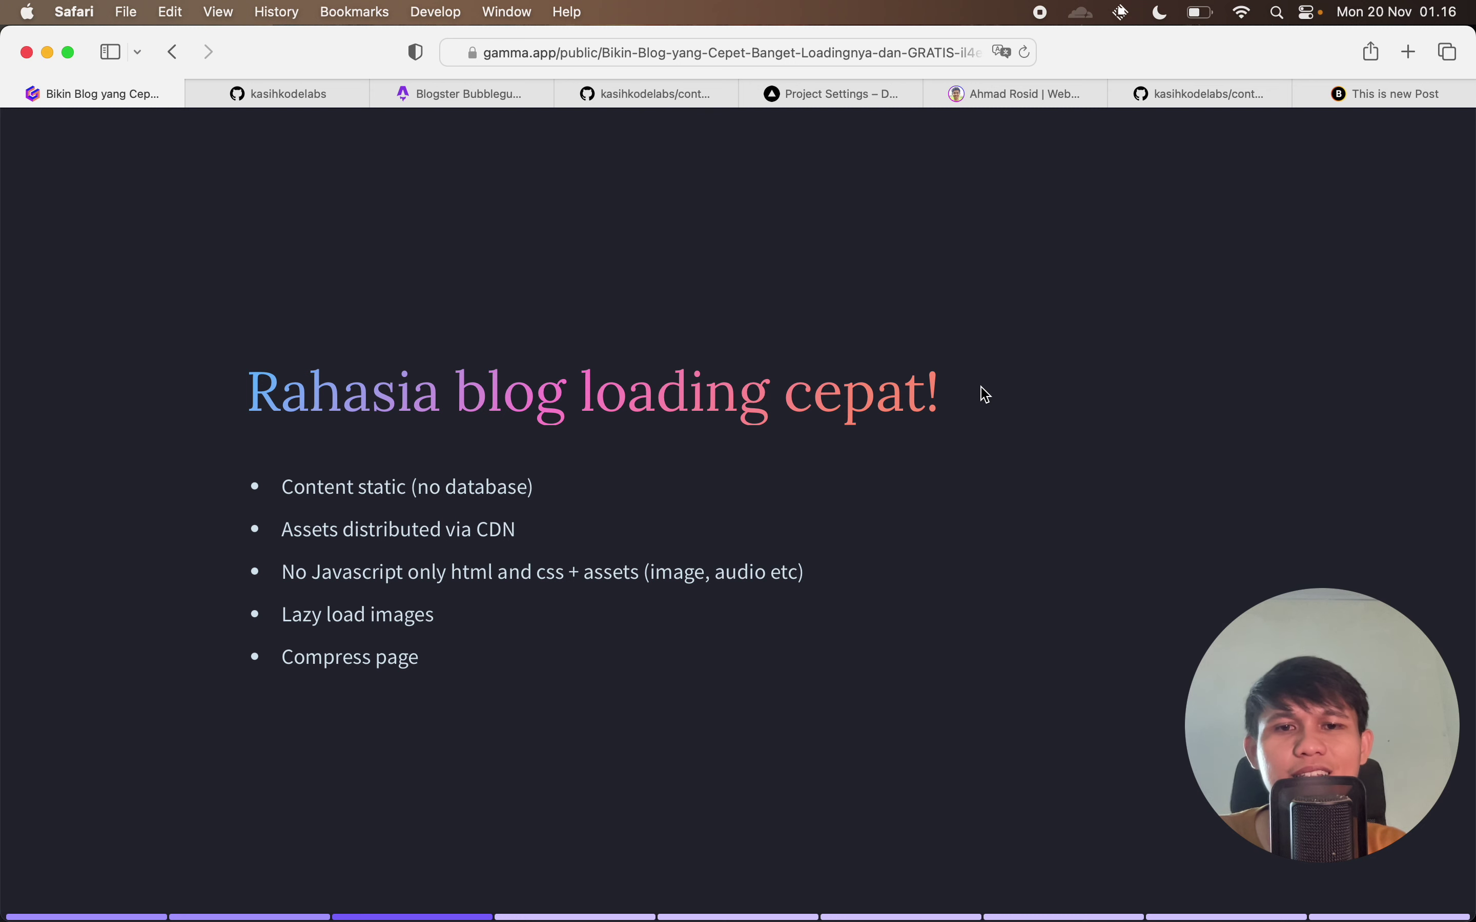
Examine the file list and the README of the contoh-blog repository on GitHub.
{"action": "left_click", "coordinate": [652, 92]}
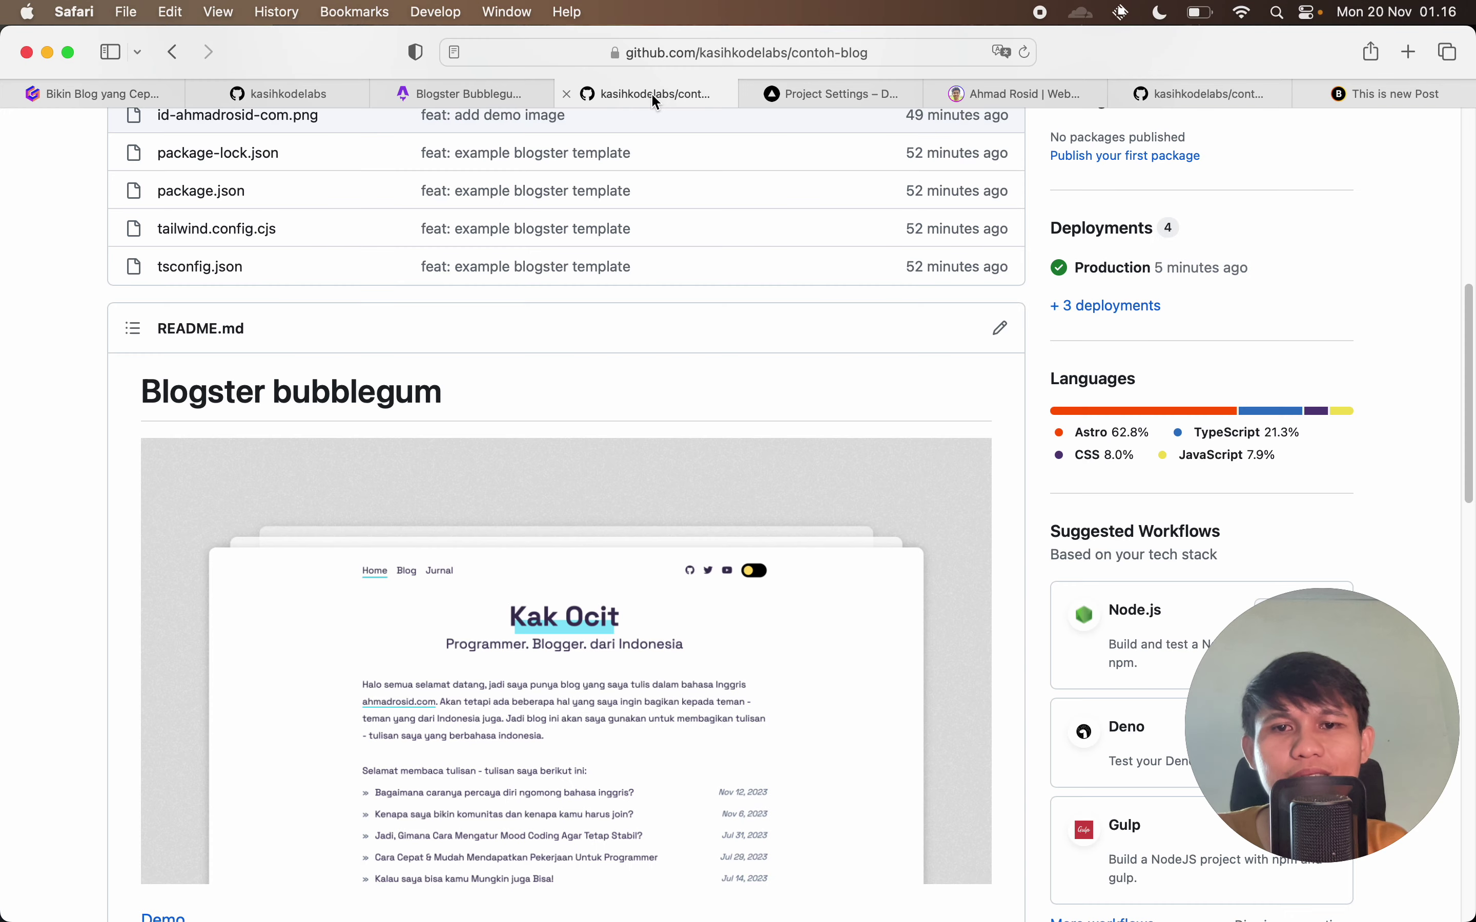
{"action": "scroll", "coordinate": [780, 311], "scroll_direction": "up", "scroll_amount": 5}
{"action": "scroll", "coordinate": [785, 313], "scroll_direction": "up", "scroll_amount": 3}
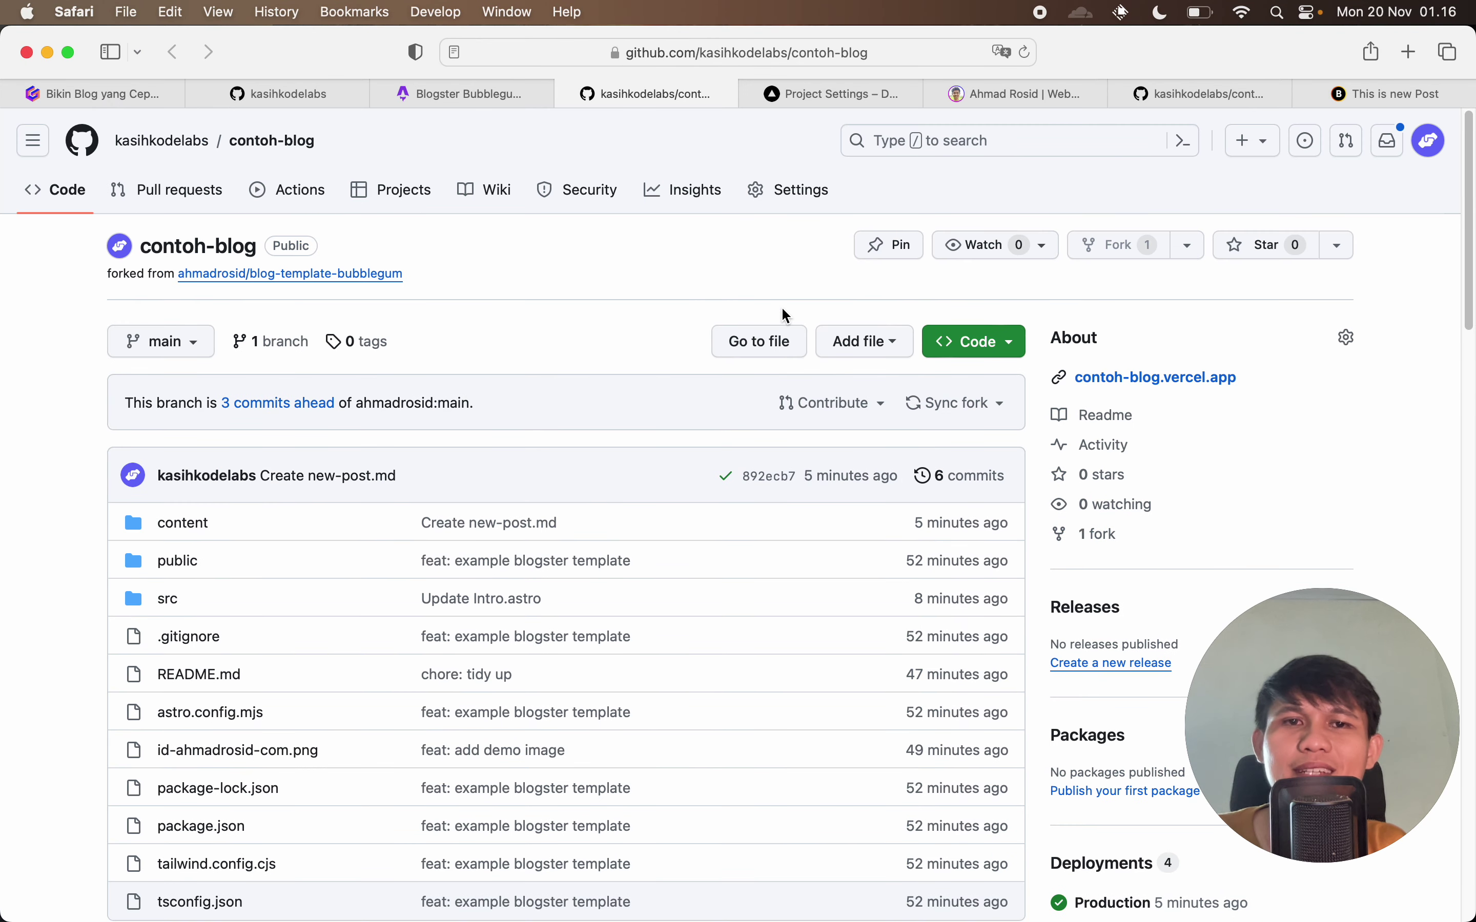
{"action": "scroll", "coordinate": [583, 232], "scroll_direction": "down", "scroll_amount": 15}
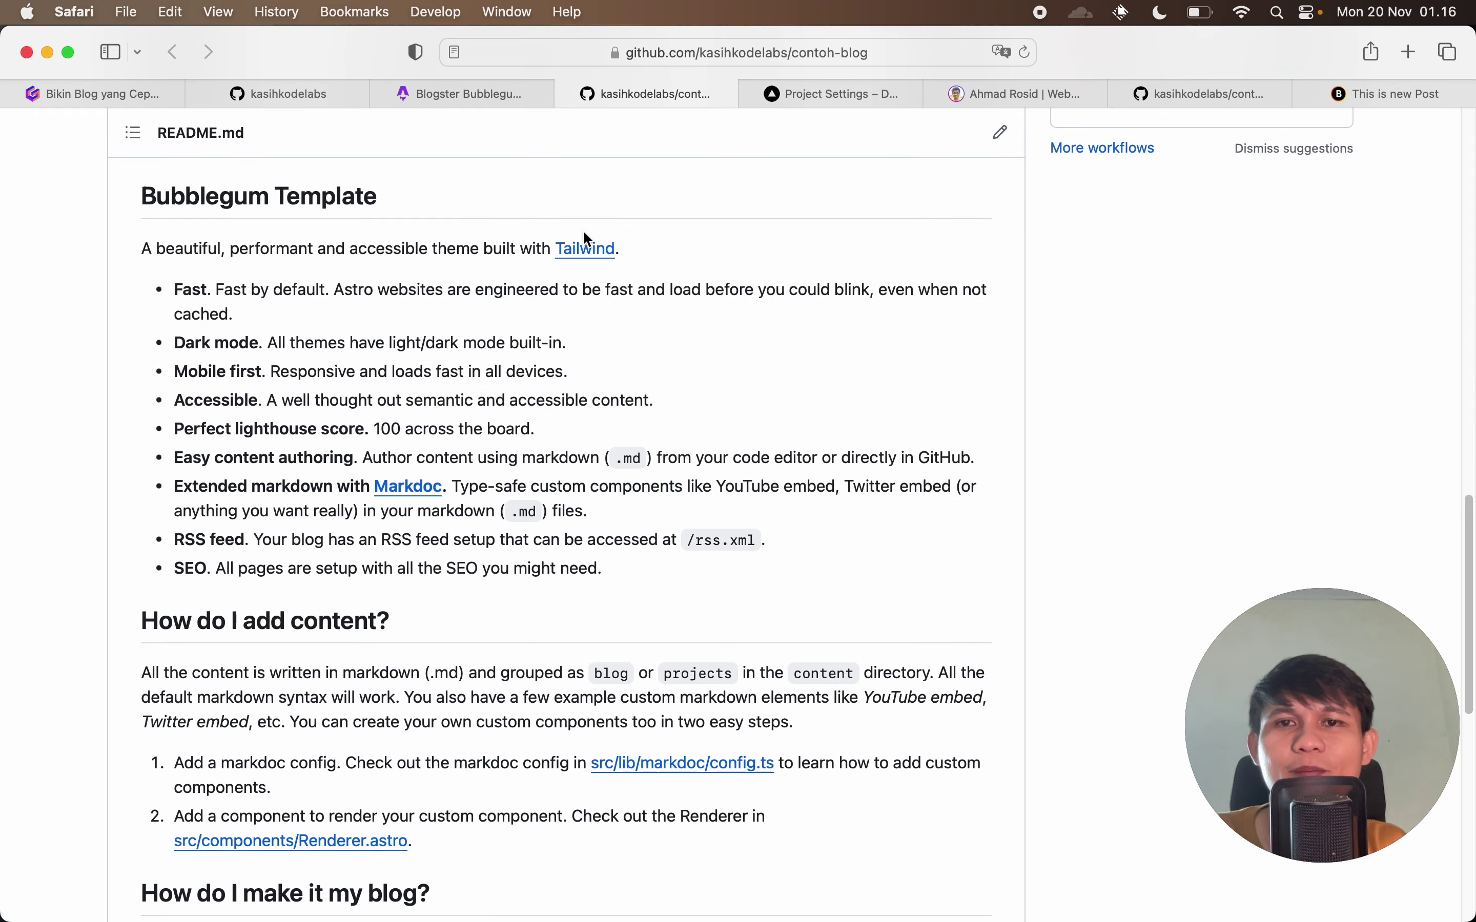
{"action": "scroll", "coordinate": [584, 232], "scroll_direction": "up", "scroll_amount": 15}
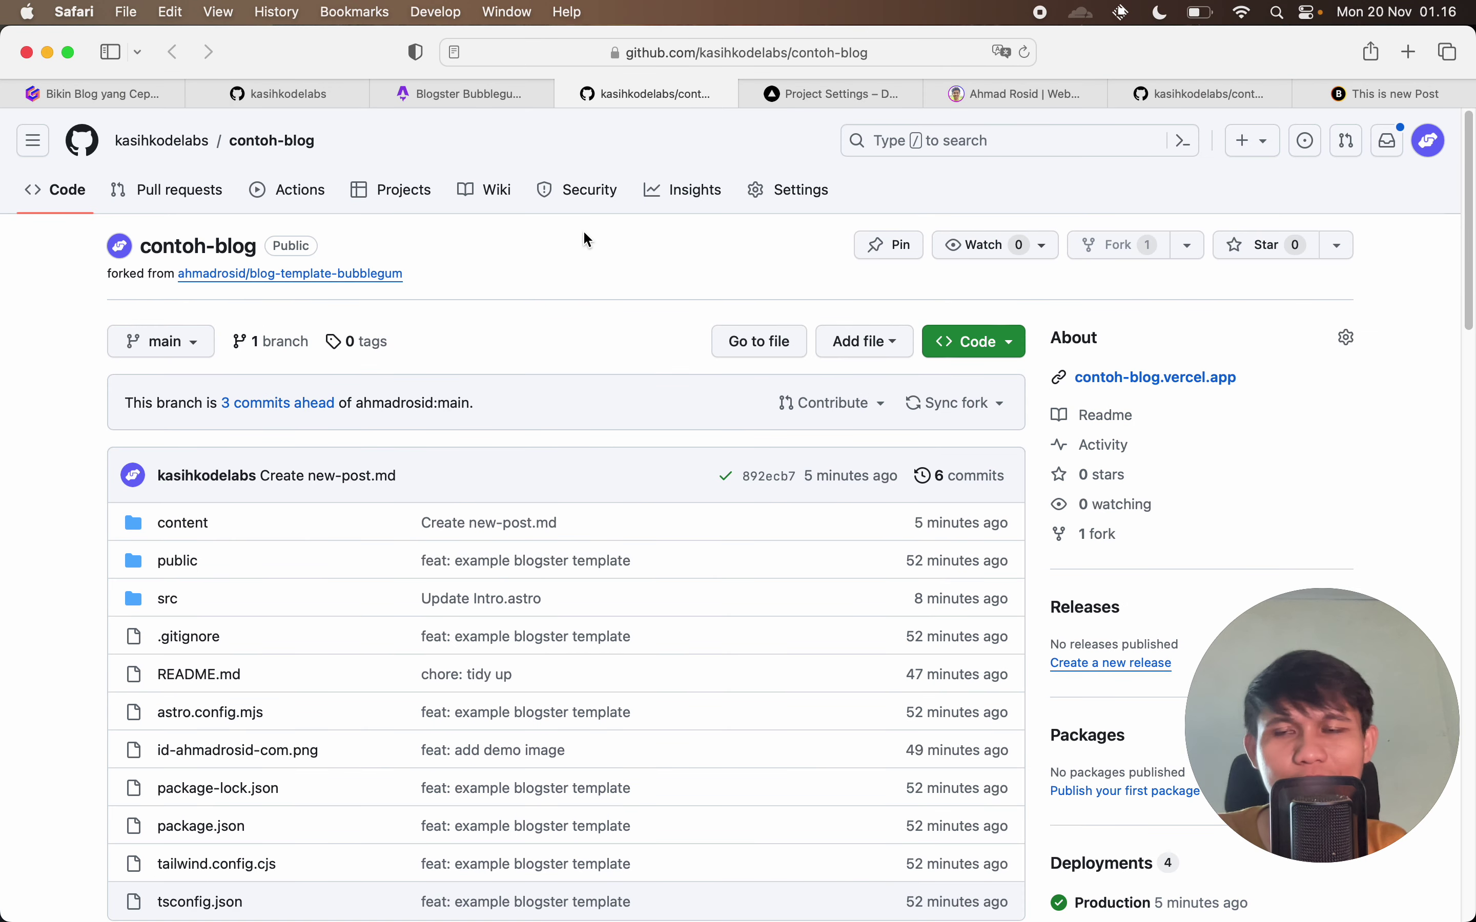